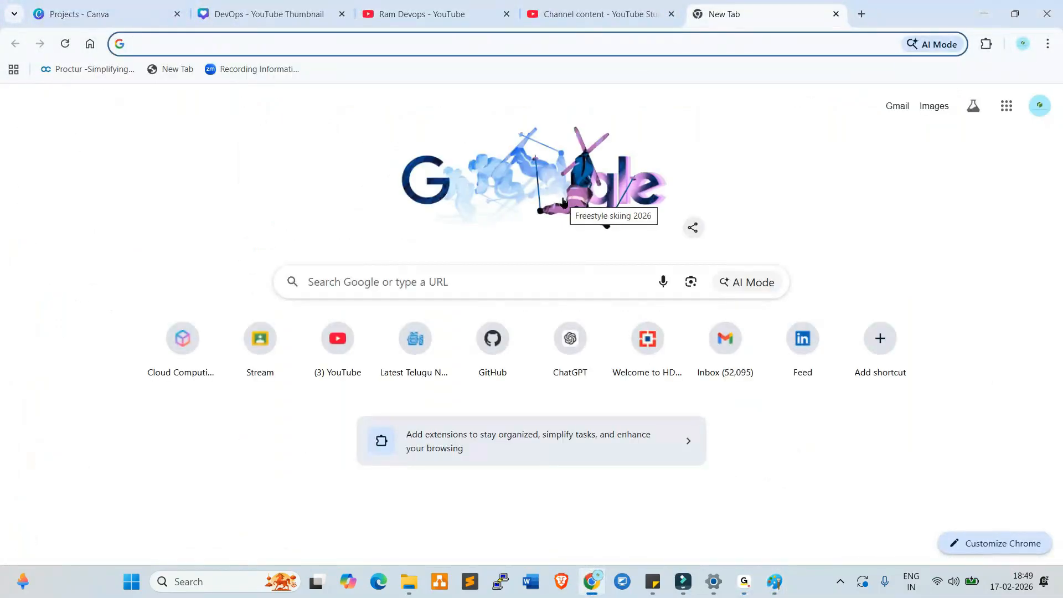
Open the AWS console and go to the list of EC2 instances.
type("aw")
key("Return")
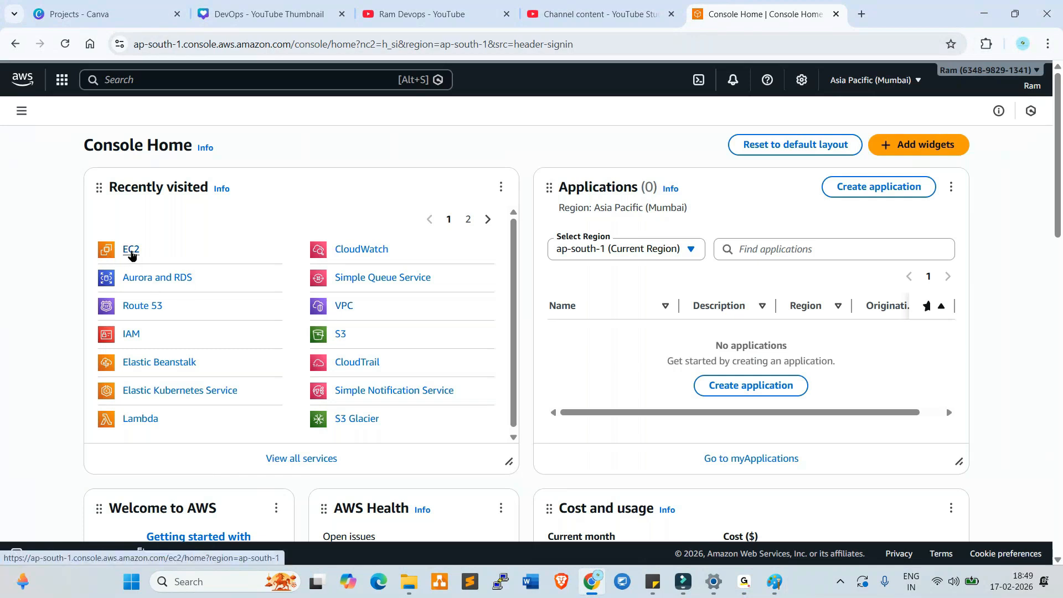
left_click(132, 255)
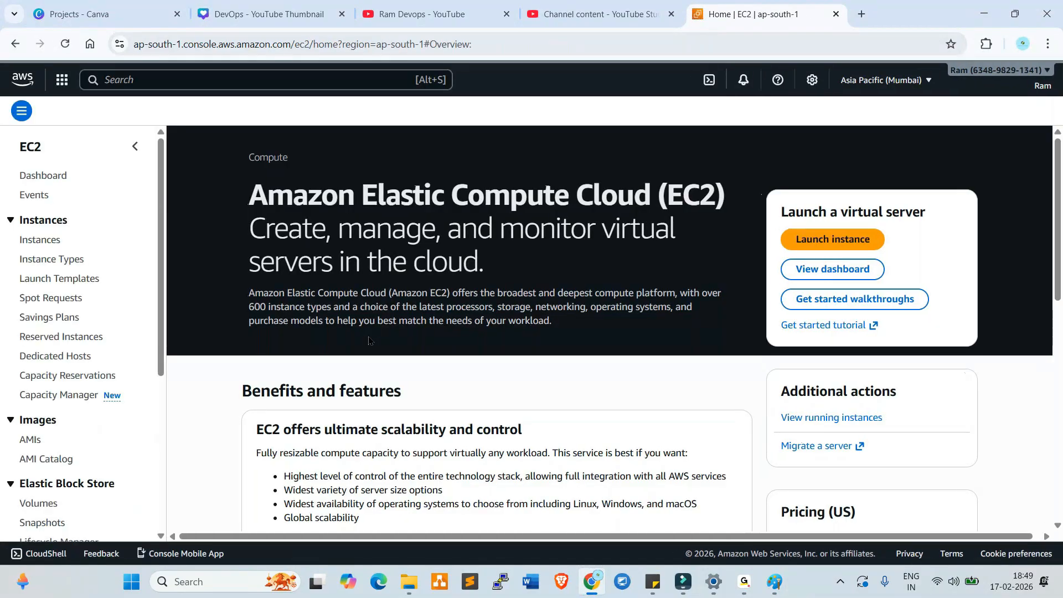
left_click(40, 259)
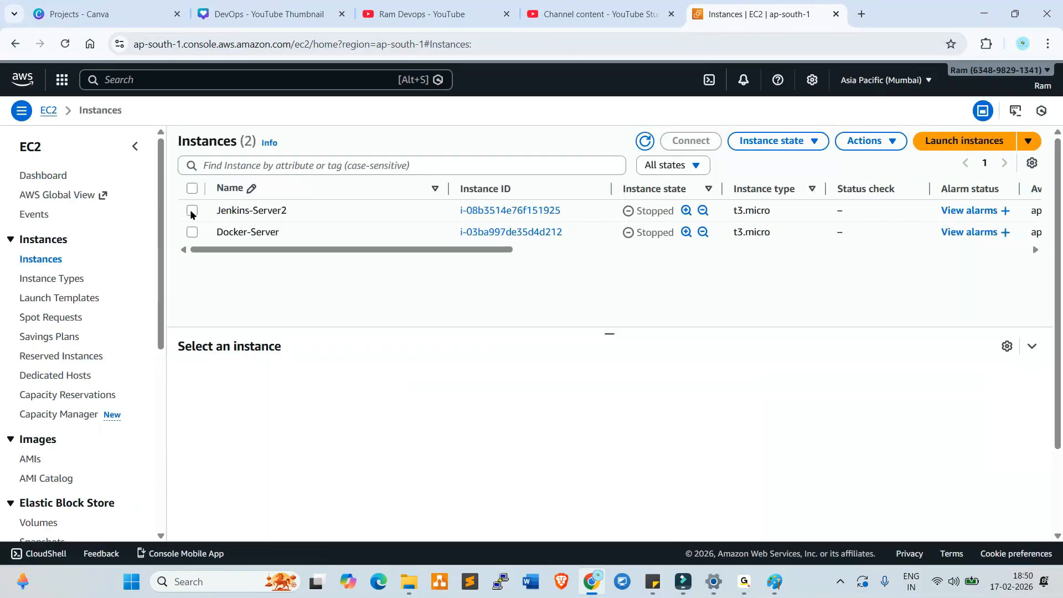
Start the stopped Jenkins-Server2 instance.
left_click(670, 210)
left_click(772, 141)
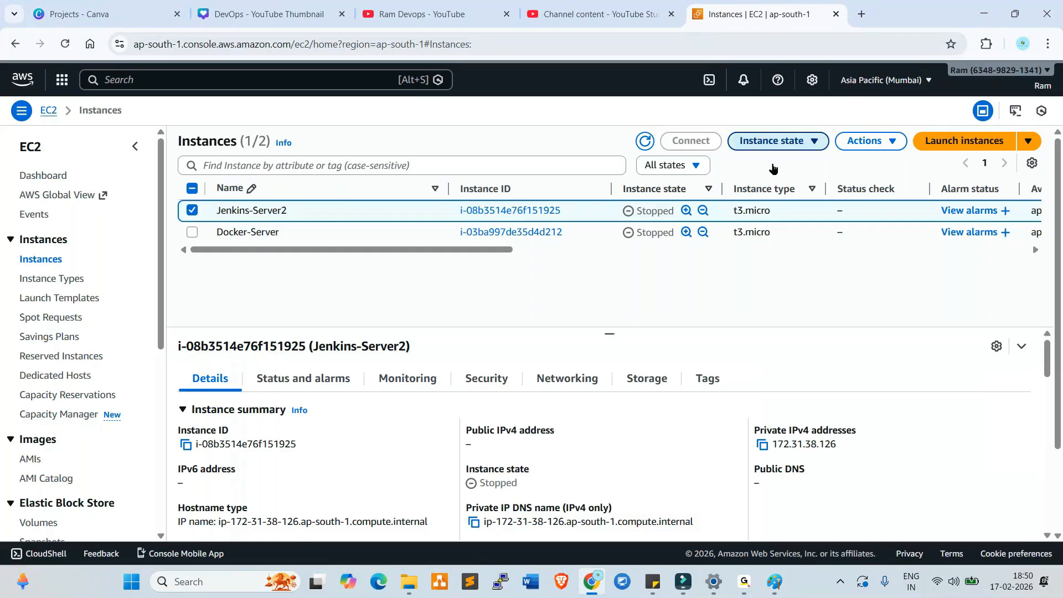
left_click(751, 185)
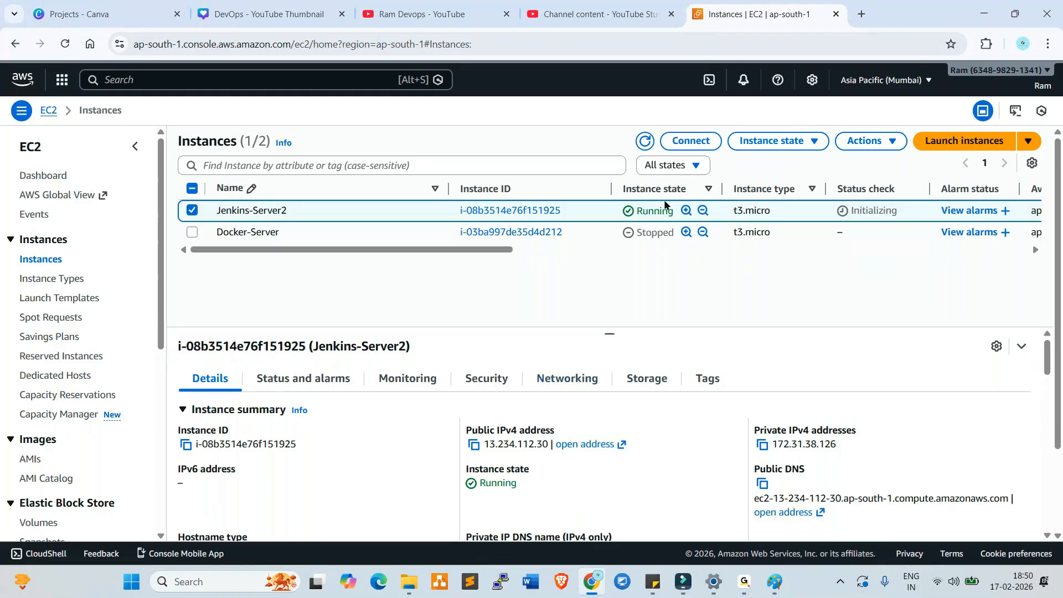
Copy the public IPv4 address of Jenkins-Server2 and open it on port 8080 in a new browser tab.
left_click(471, 446)
left_click(861, 14)
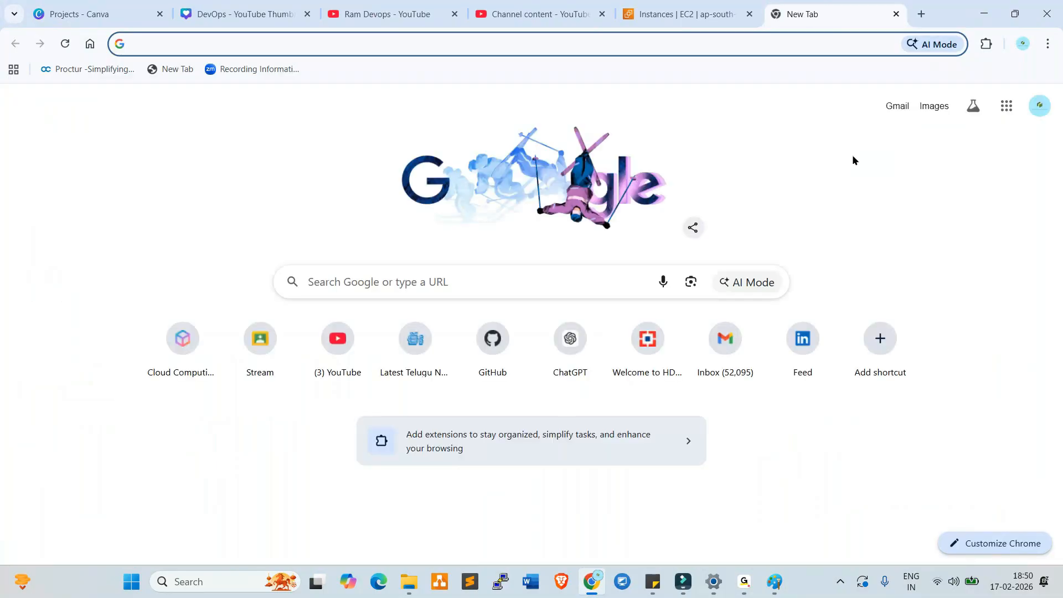
key("ctrl+v")
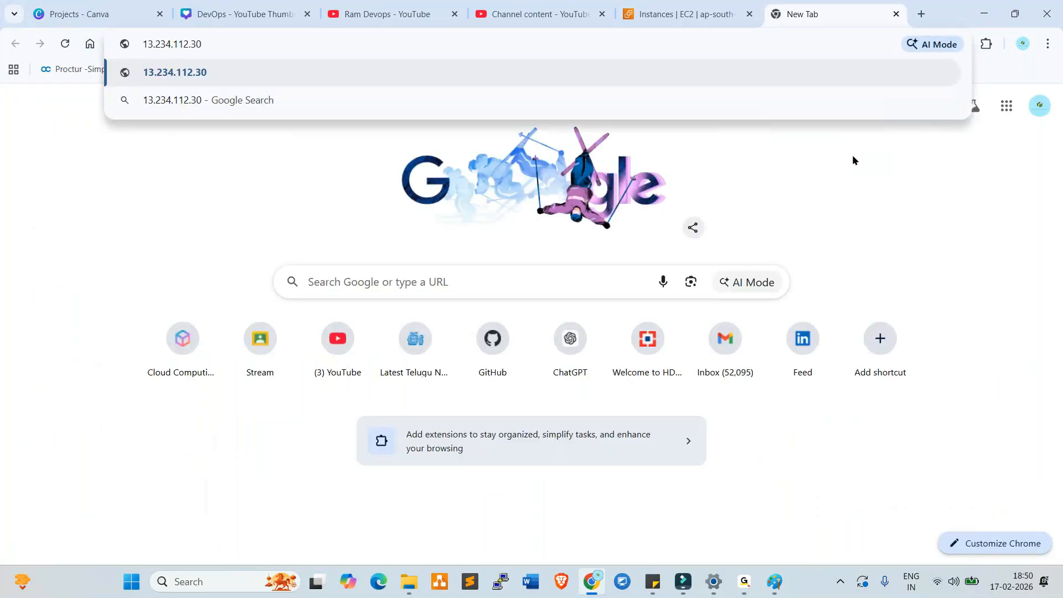
type(":8080")
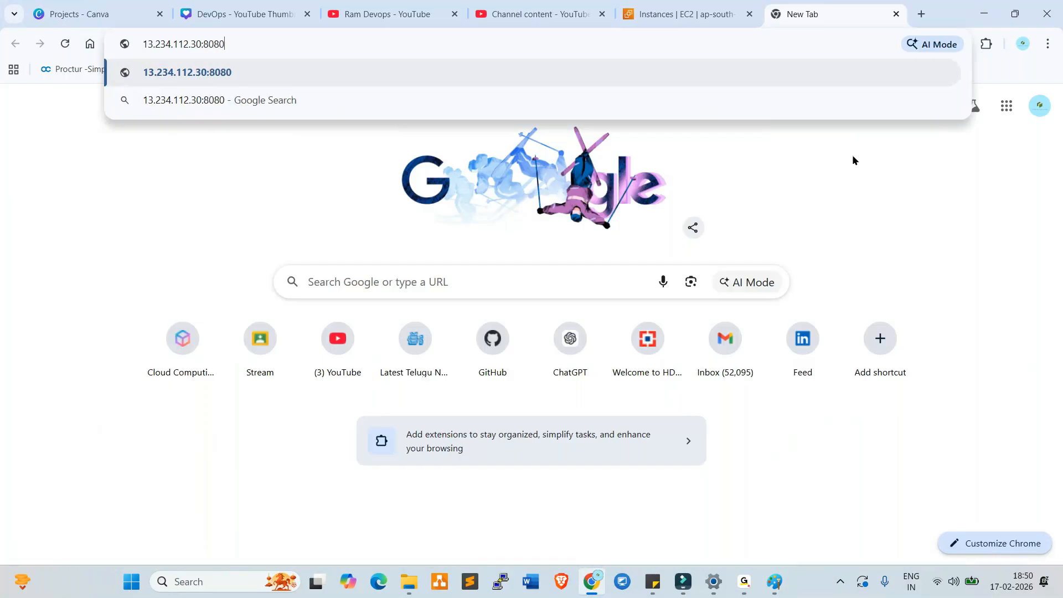
key("Return")
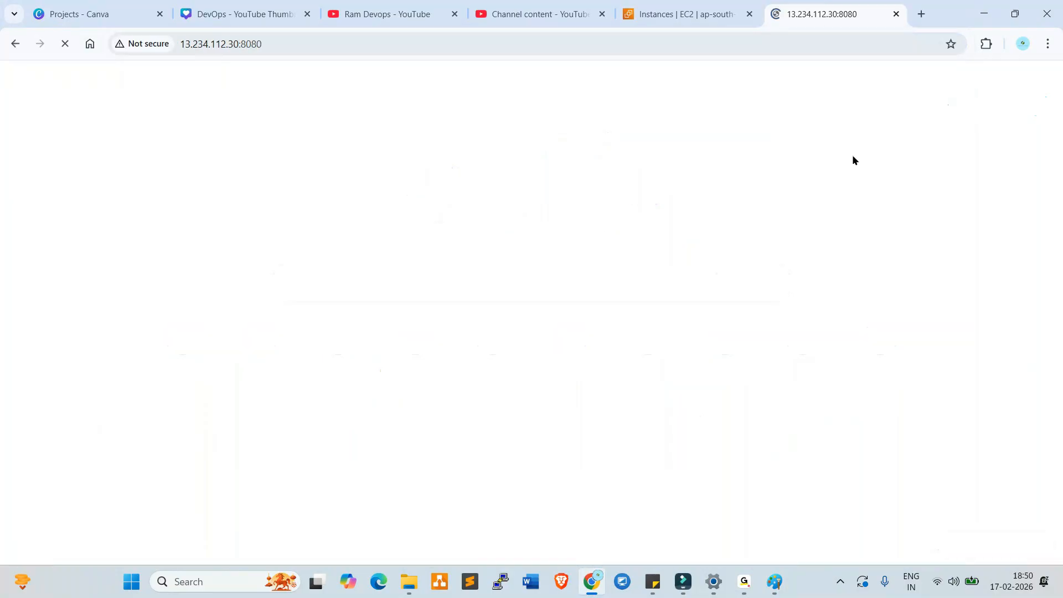
Detach the Jenkins sign-in tab into its own browser window and maximize it.
left_click(859, 41)
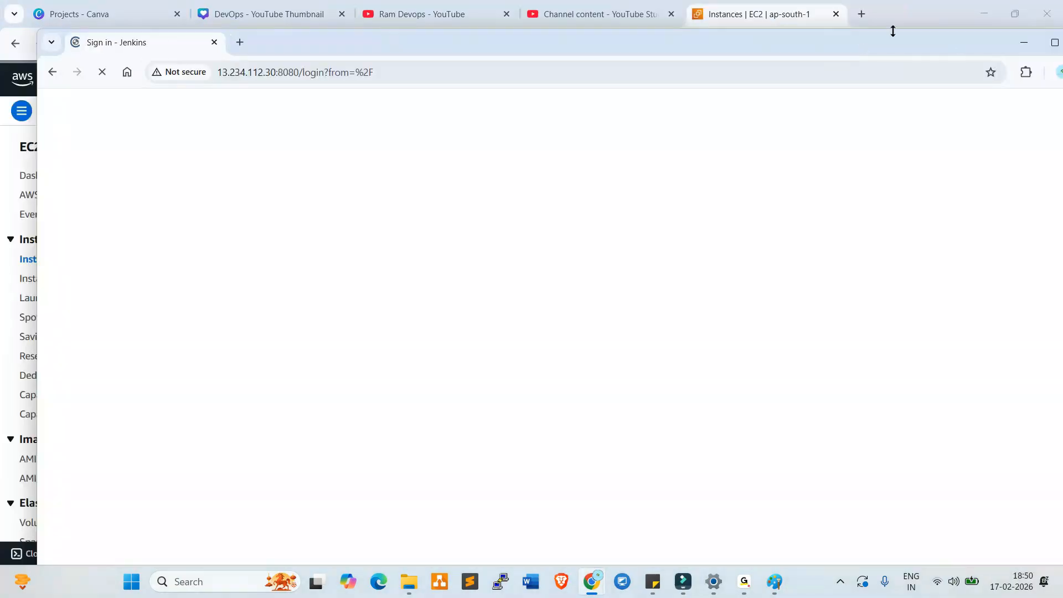
left_click(990, 16)
double_click(962, 39)
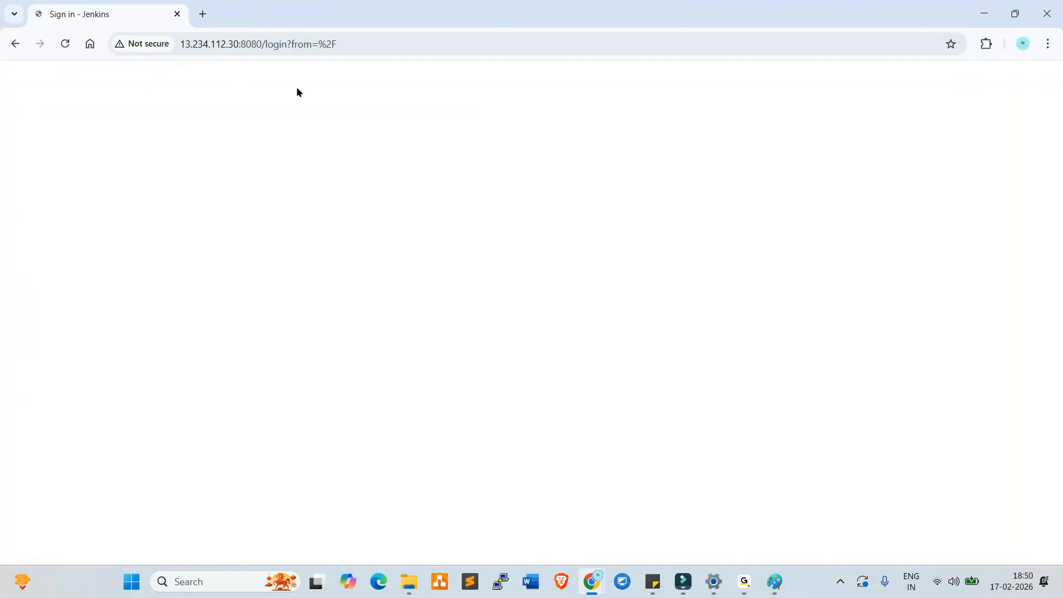
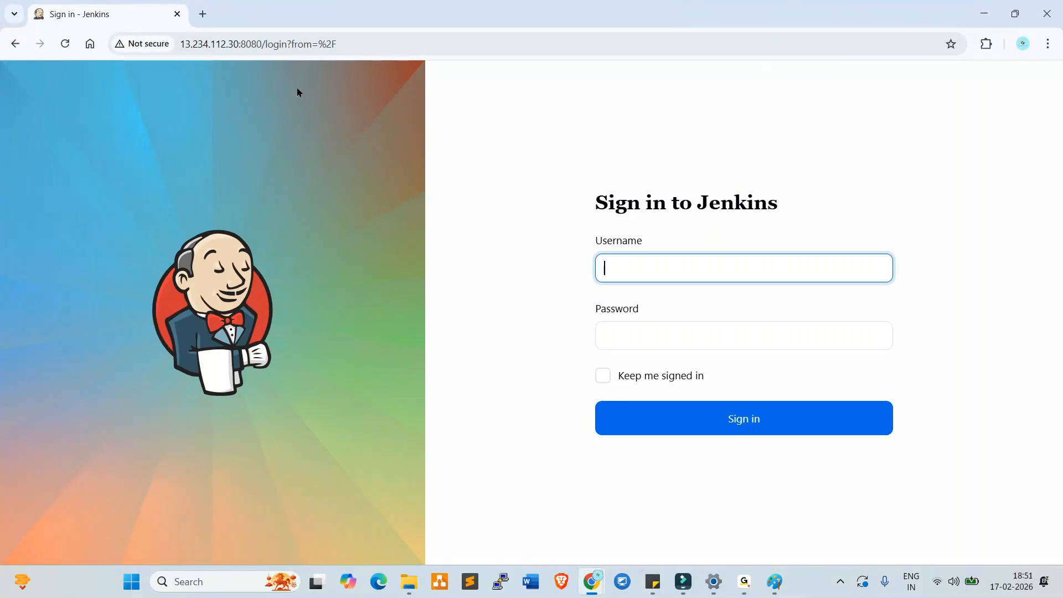
Sign in to Jenkins with the account username and password, and dismiss the browser's saved-password warning.
key("Tab")
key("Return")
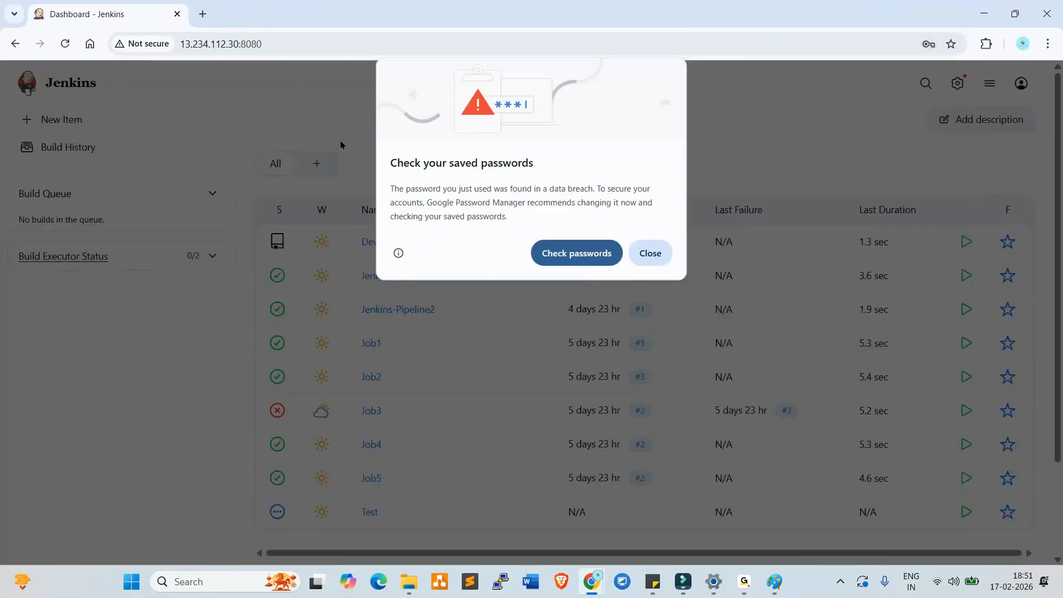
left_click(668, 263)
left_click(930, 261)
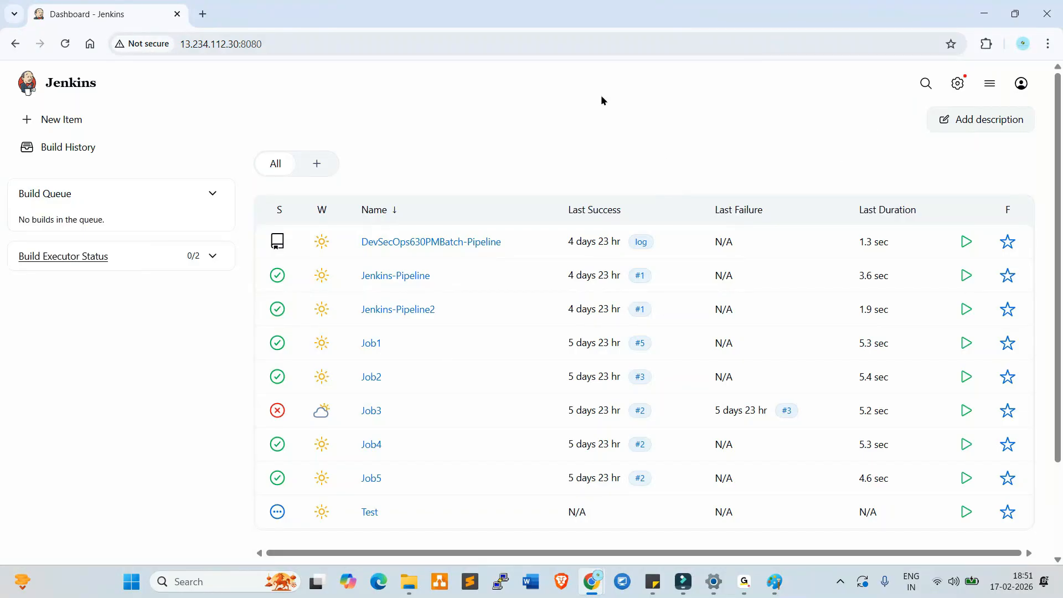
Open the System configuration page in Manage Jenkins and copy its full web address.
left_click(958, 84)
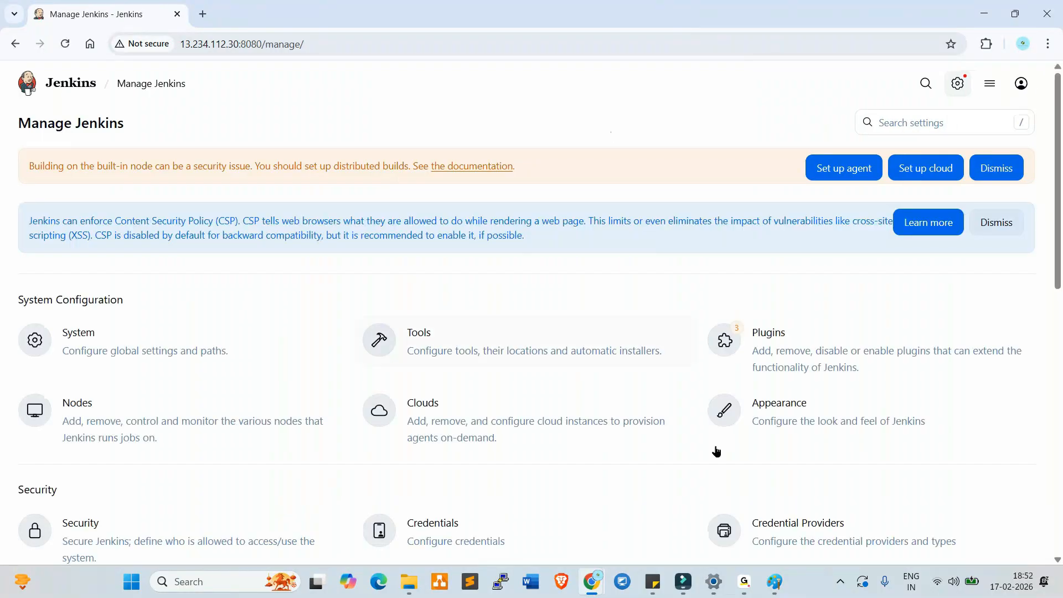
left_click(119, 340)
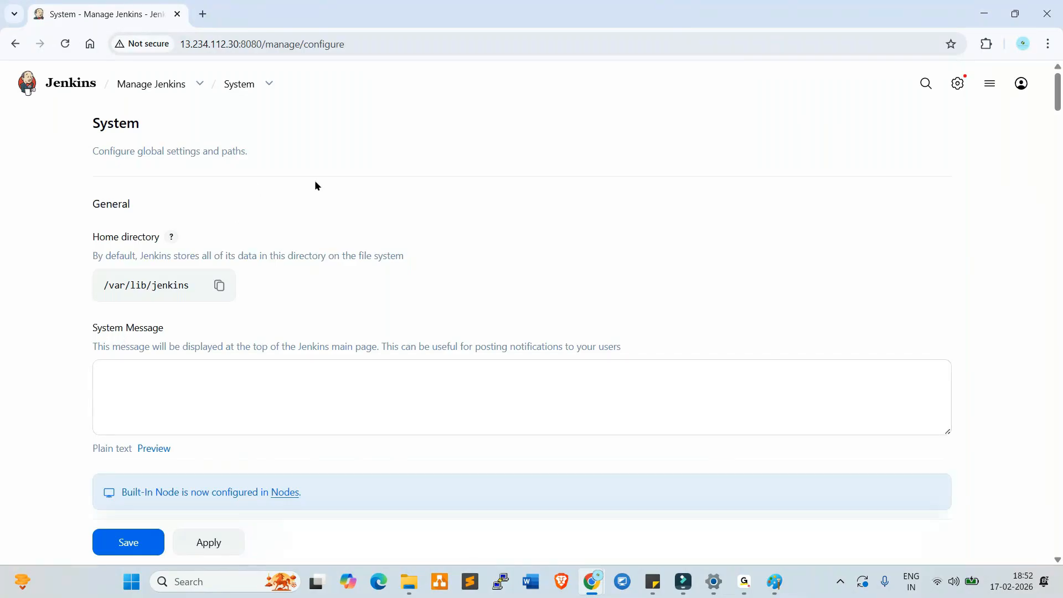
left_click(309, 45)
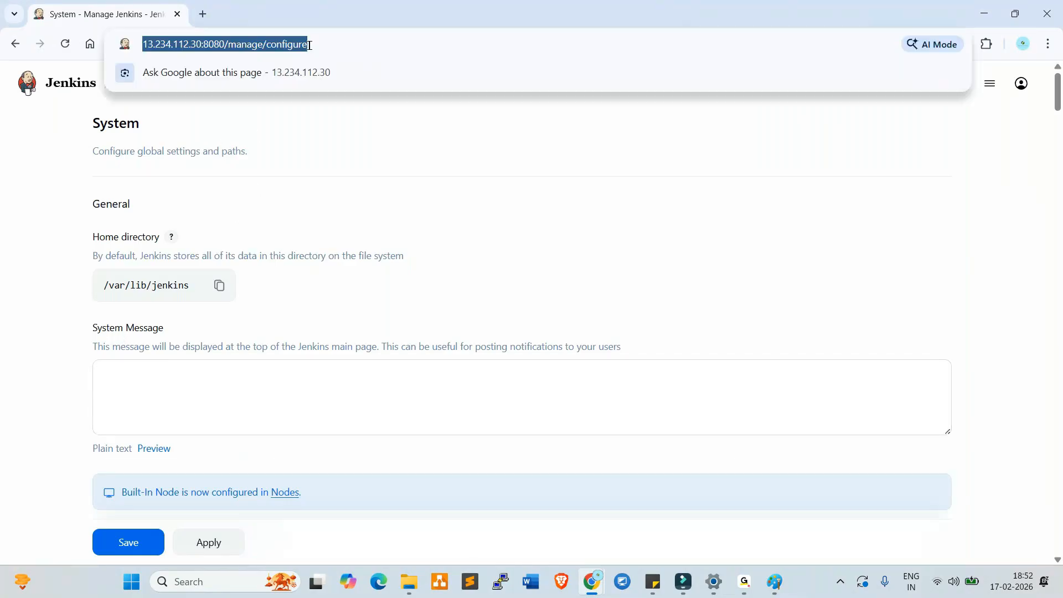
right_click(283, 48)
left_click(315, 172)
left_click_drag(1059, 81, 1059, 131)
left_click_drag(286, 300, 76, 302)
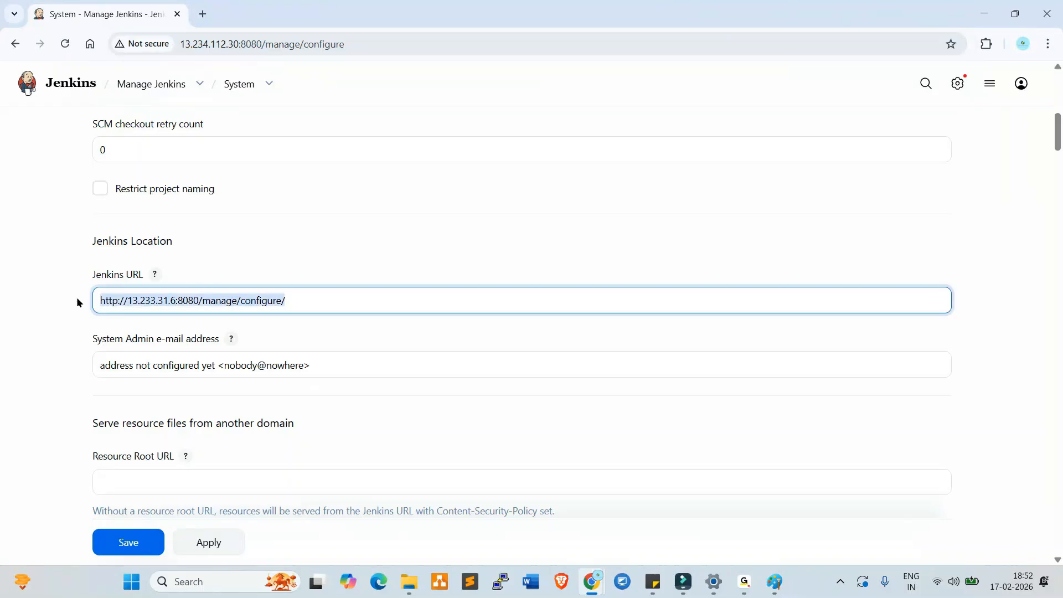
key("ctrl+v")
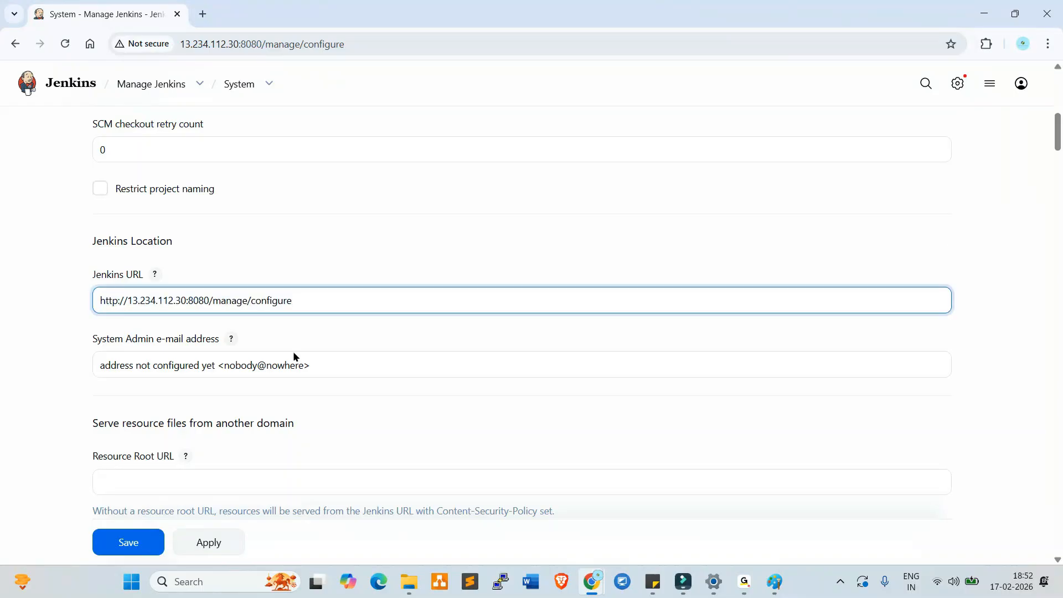
left_click(222, 543)
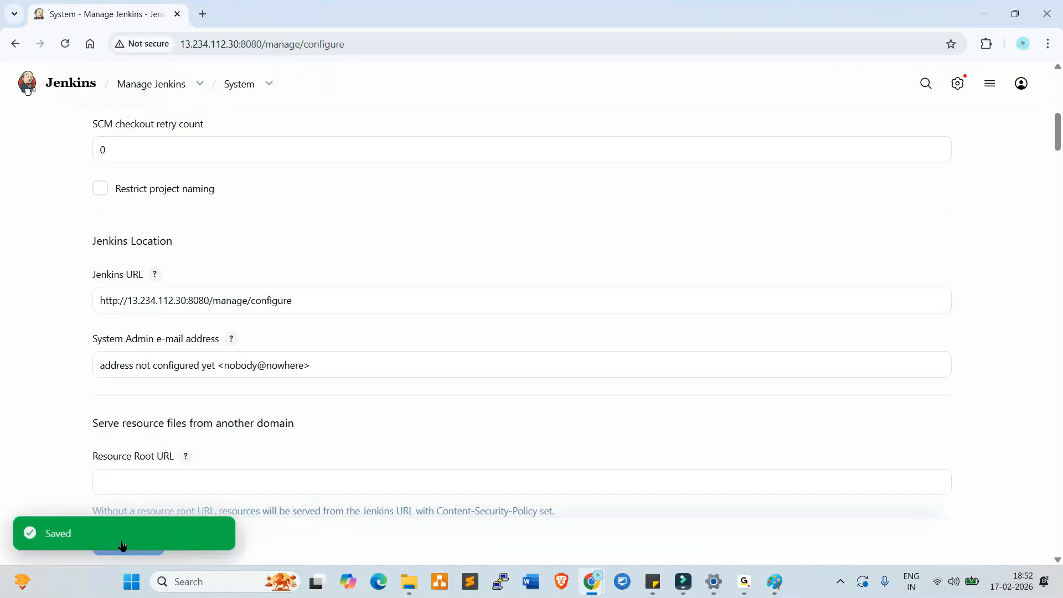
left_click(116, 557)
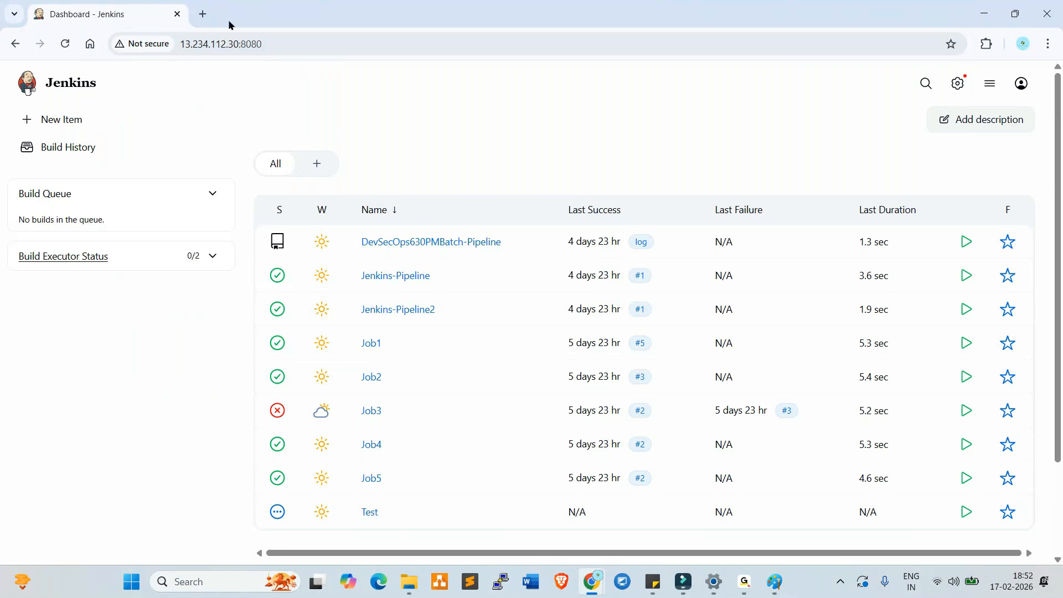
Open GitHub in a new browser tab and start creating a new repository.
left_click(203, 14)
type("gi")
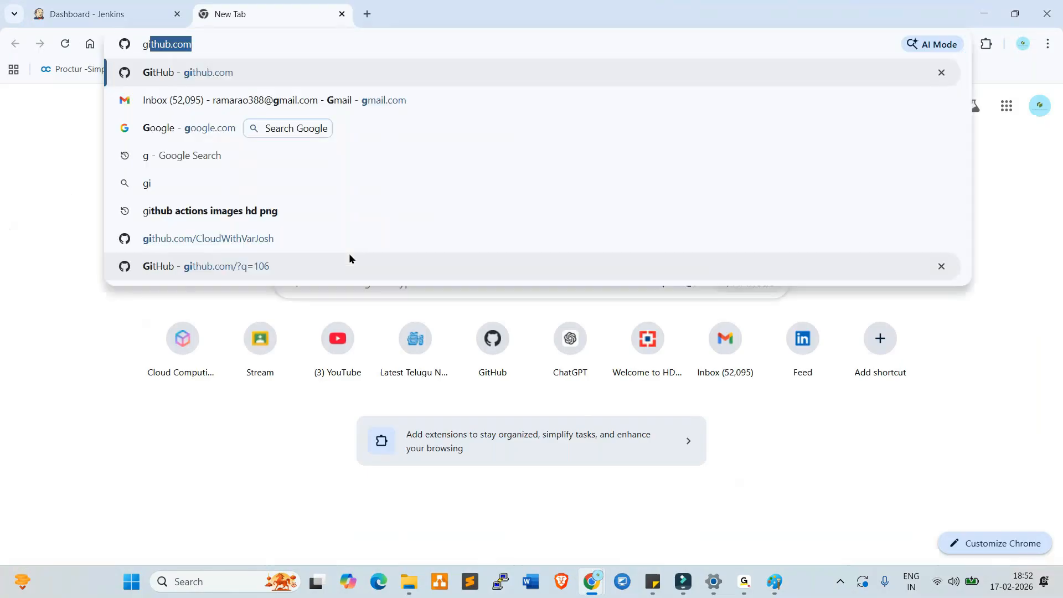
key("Return")
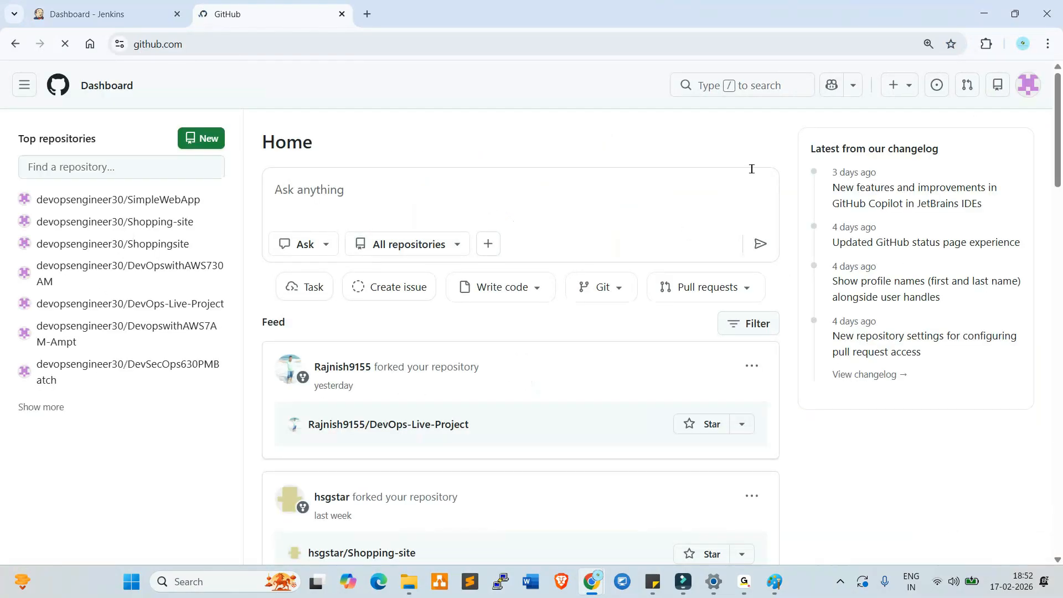
left_click(895, 90)
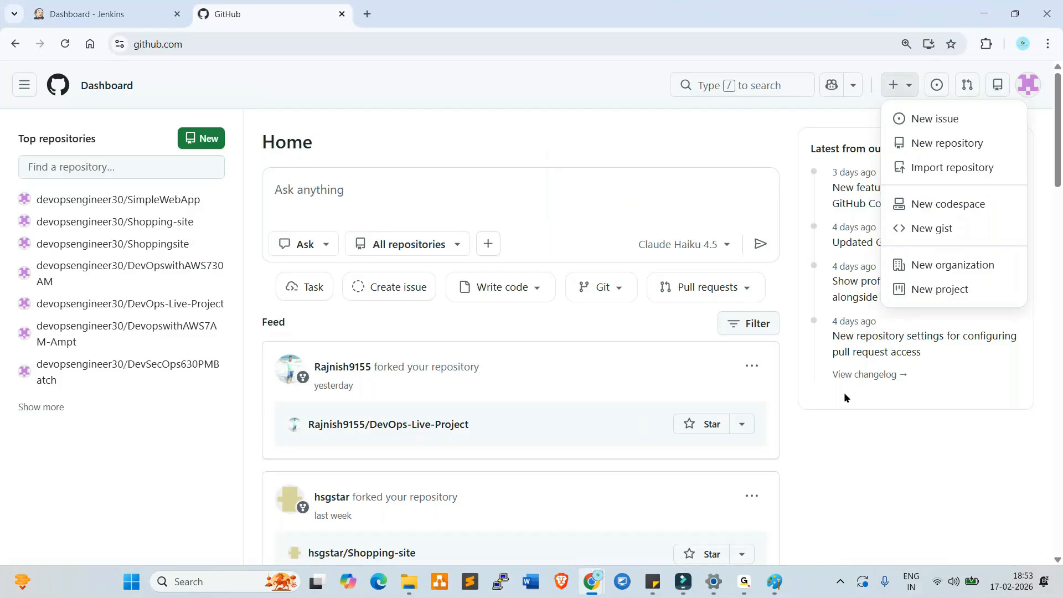
left_click(930, 145)
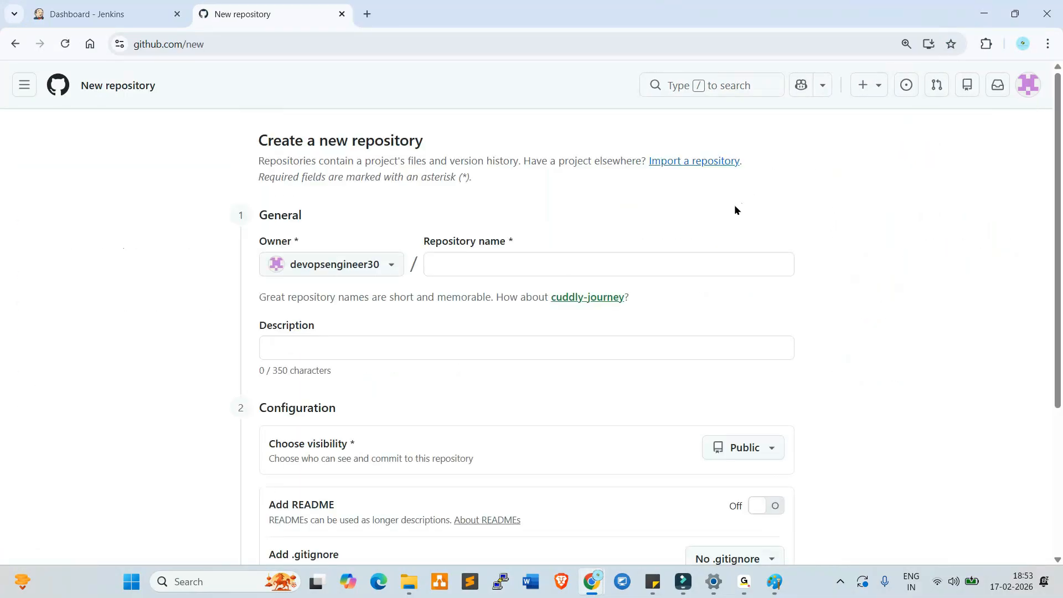
Enter DevSecOps-6:30PM as the name of the new repository.
left_click(486, 265)
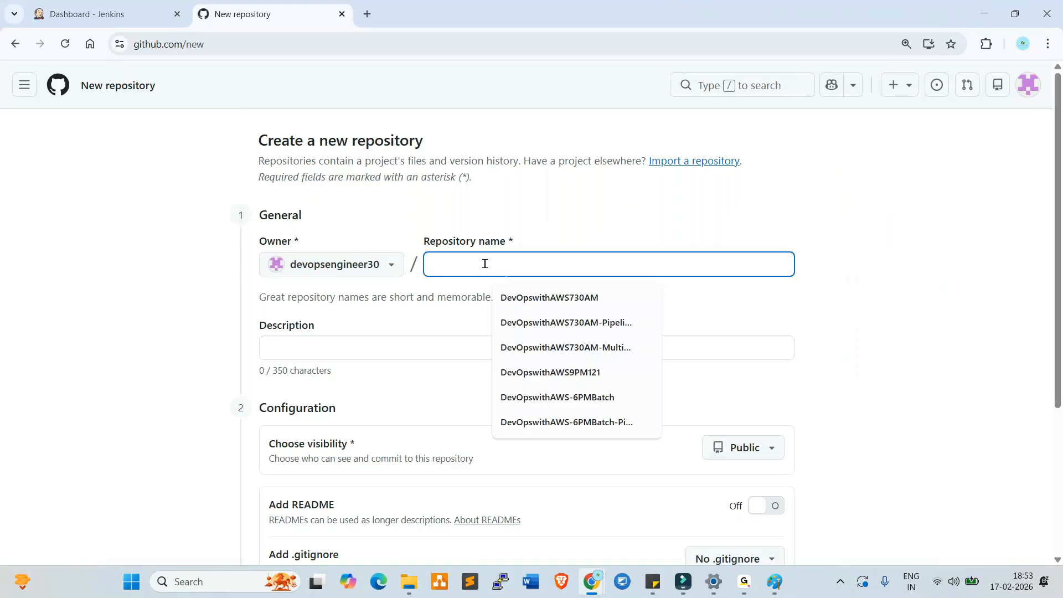
type("De")
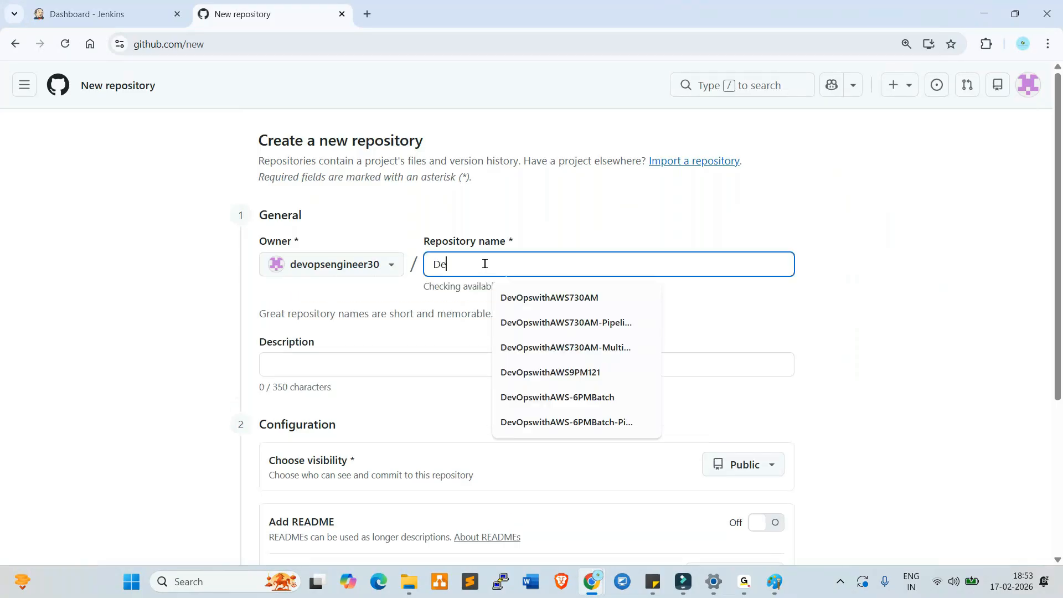
type("vSecOps")
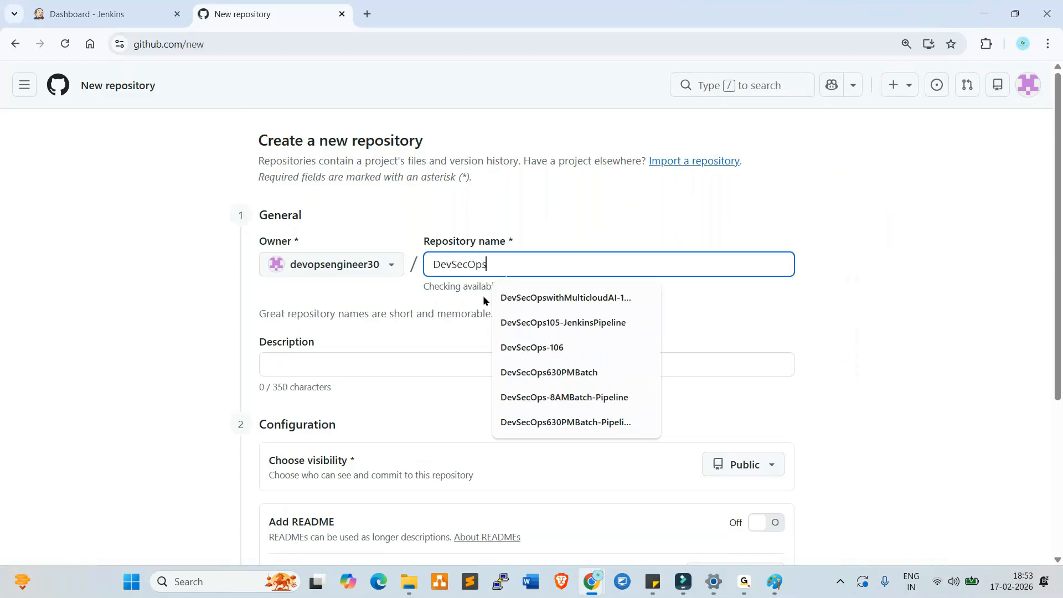
type("-6")
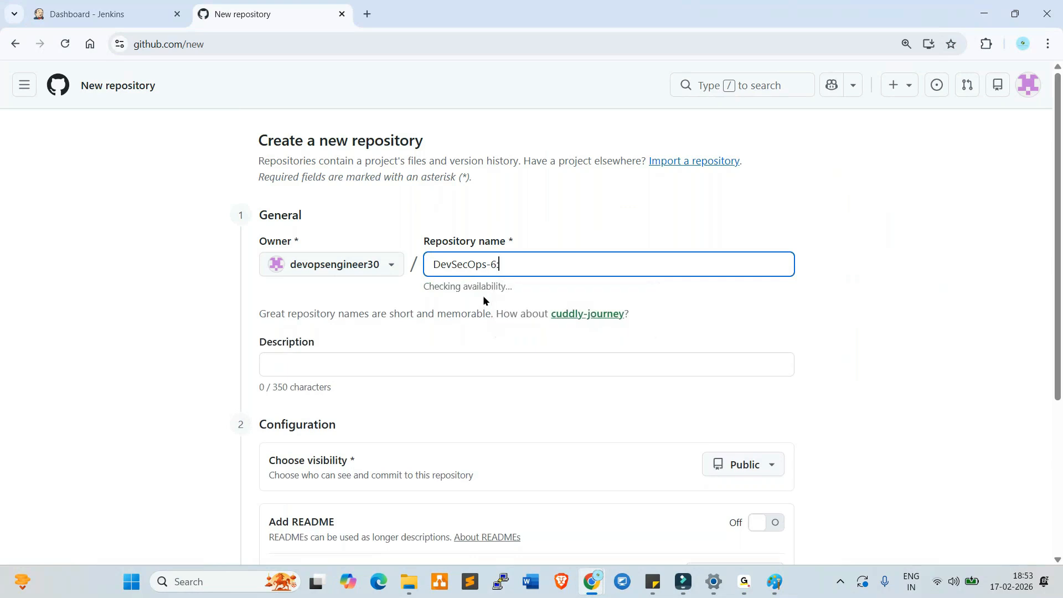
type(":30PM")
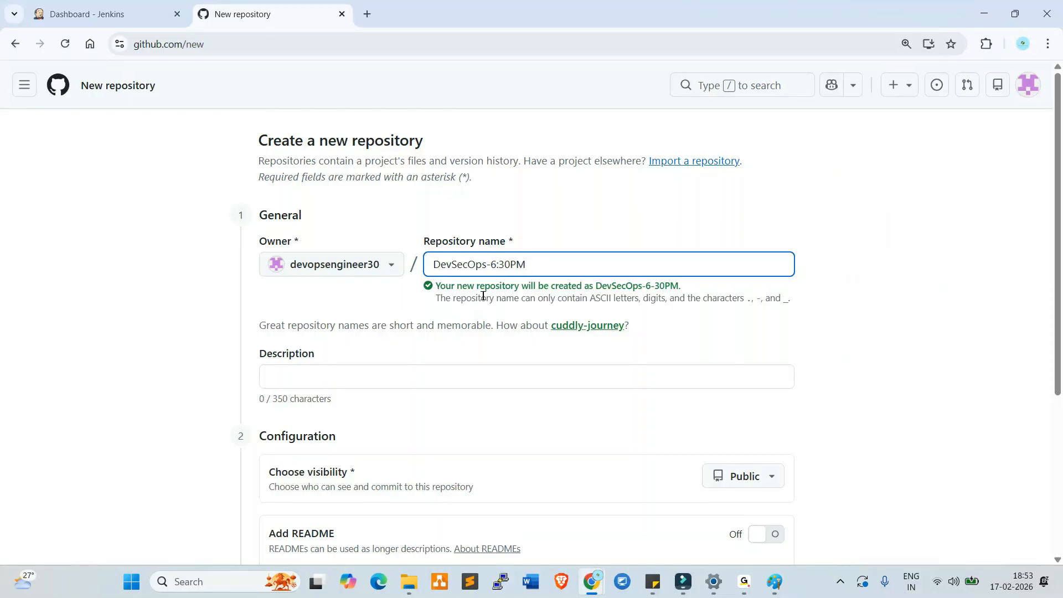
Change the repository name to DevSecOps-630-Multibranchpipeline.
type("Mu")
key("BackSpace")
key("BackSpace")
key("BackSpace")
key("BackSpace")
key("BackSpace")
key("BackSpace")
key("BackSpace")
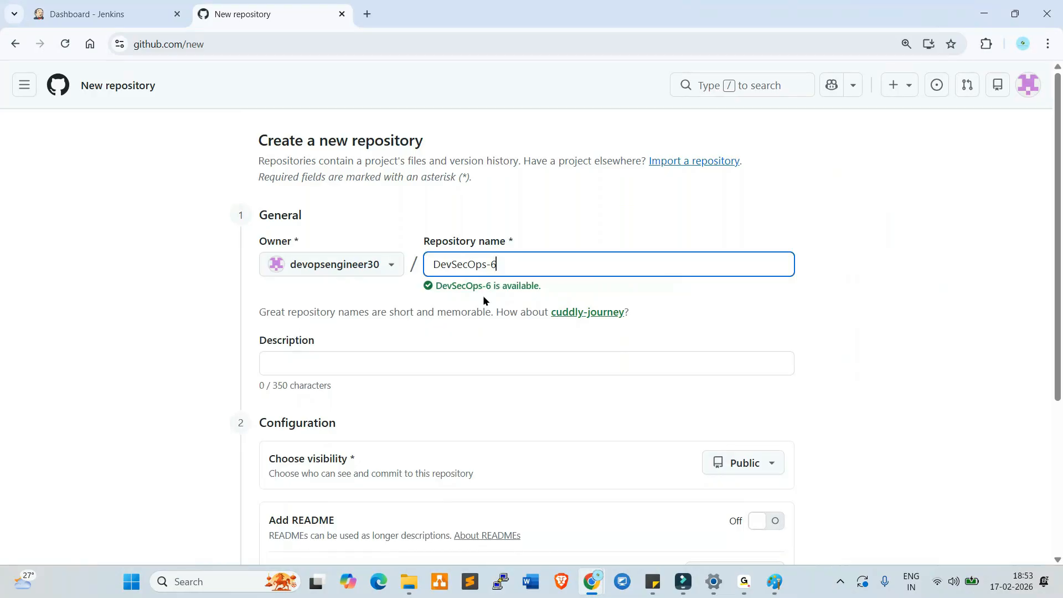
type("30-Multibranchpipeline")
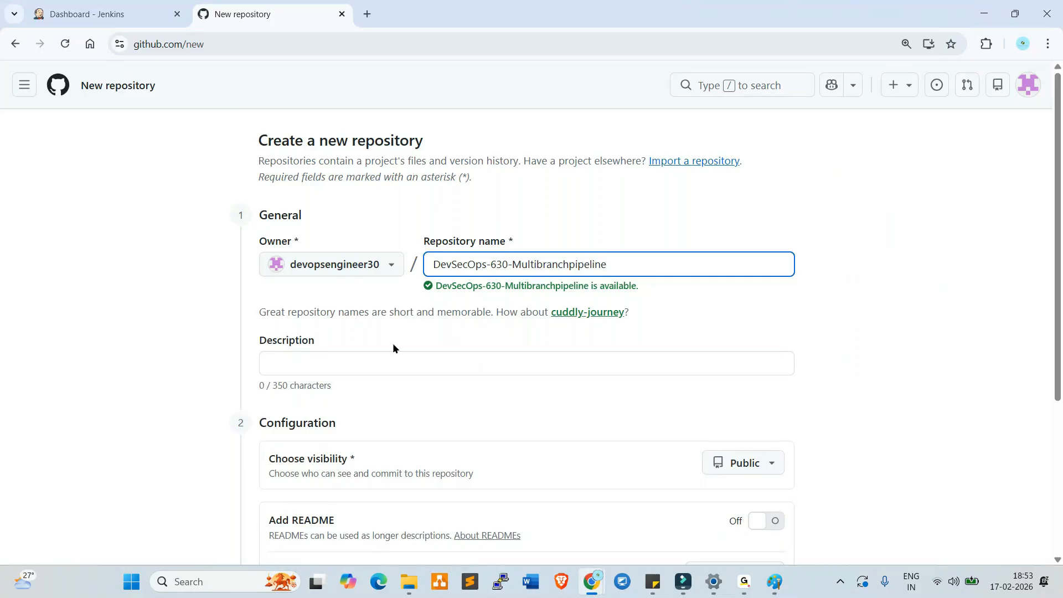
left_click(333, 366)
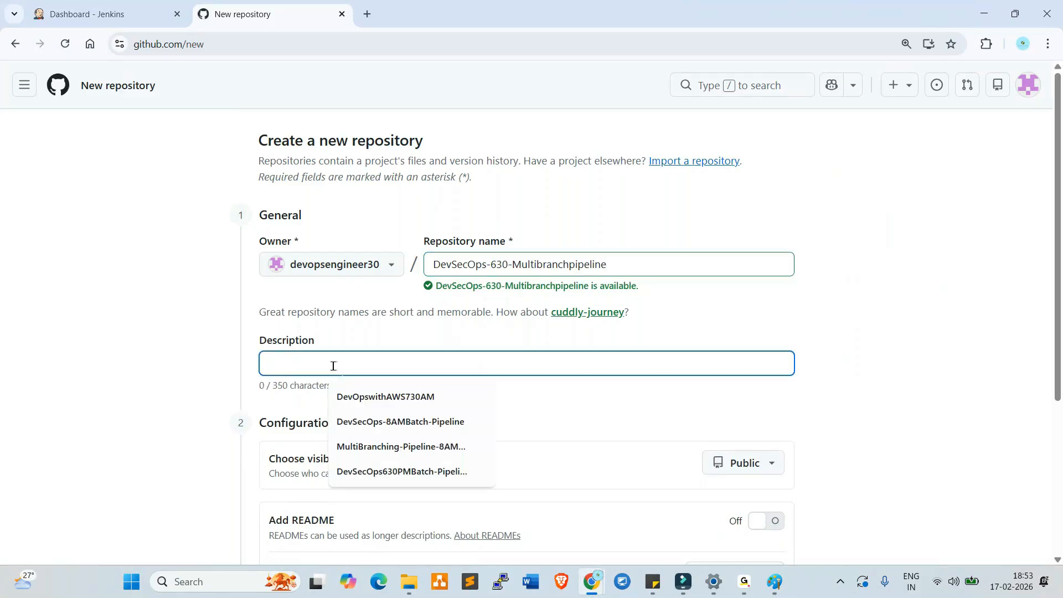
left_click(945, 254)
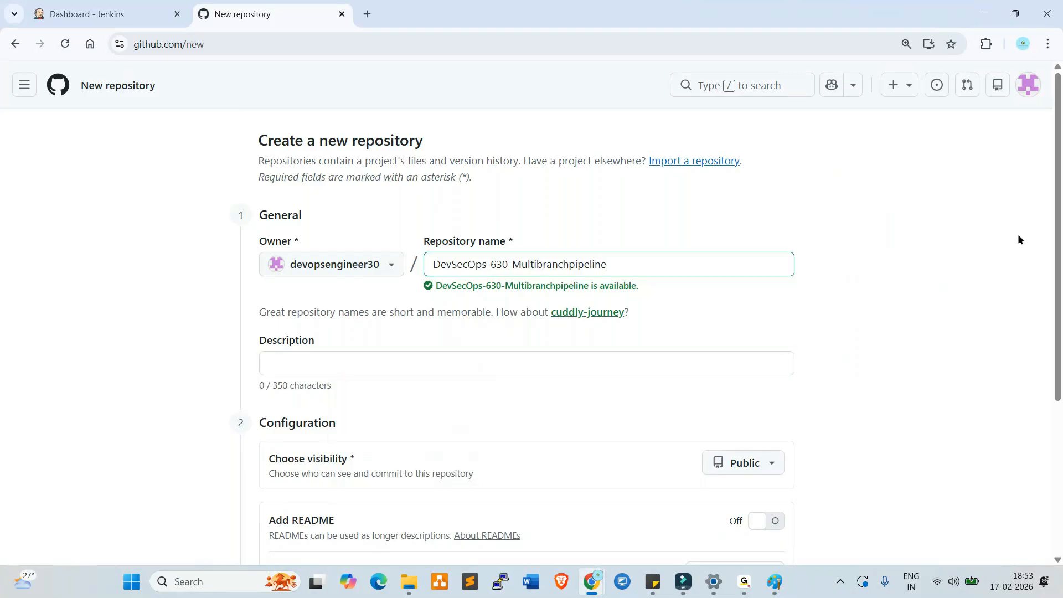
left_click_drag(1056, 225, 1055, 331)
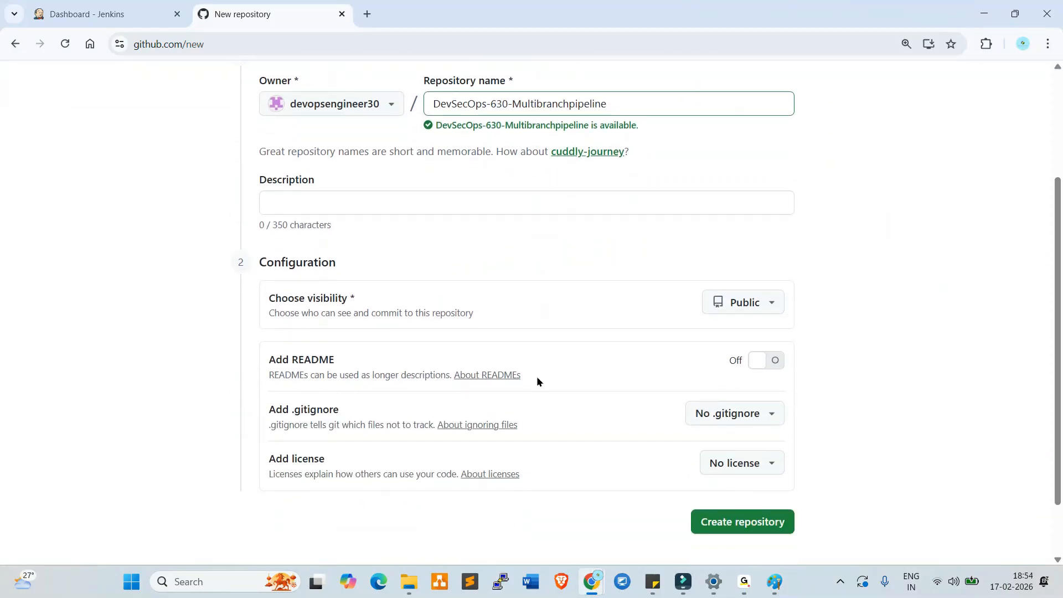
Create the public repository with a README included and copy its HTTPS clone URL.
left_click(774, 361)
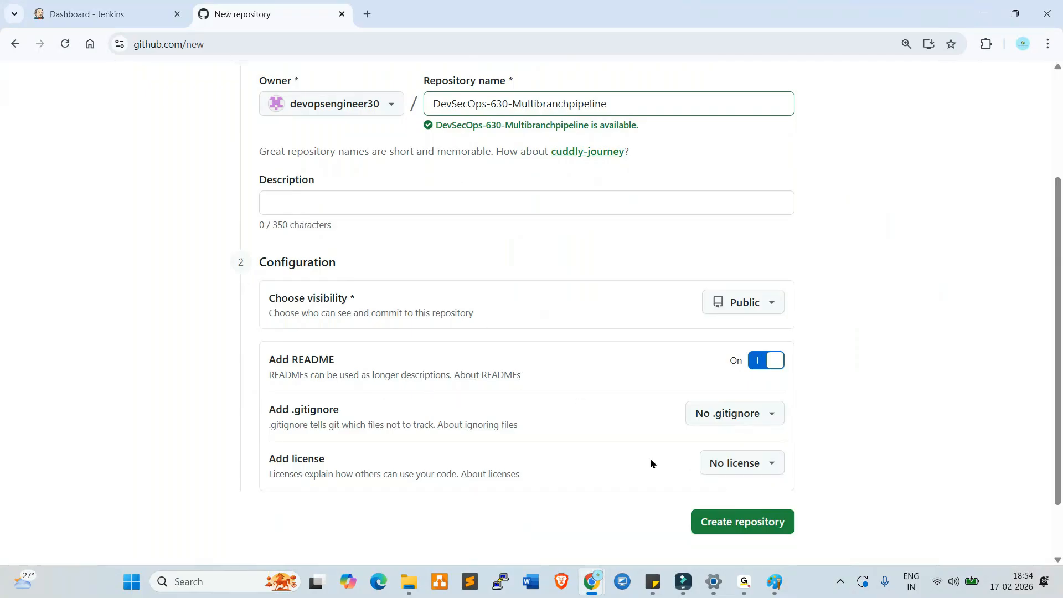
left_click(718, 528)
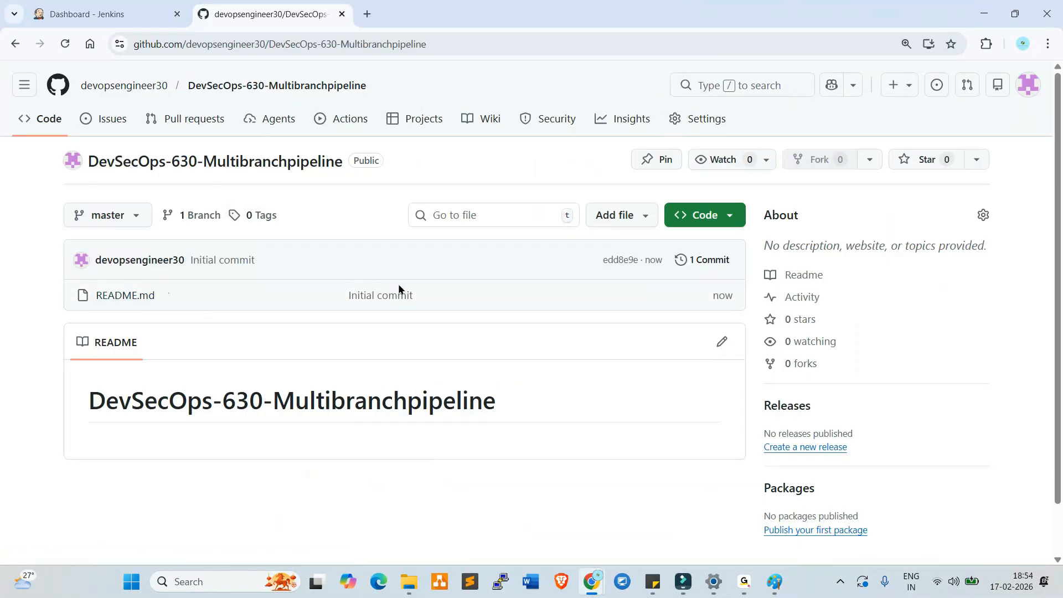
left_click(730, 221)
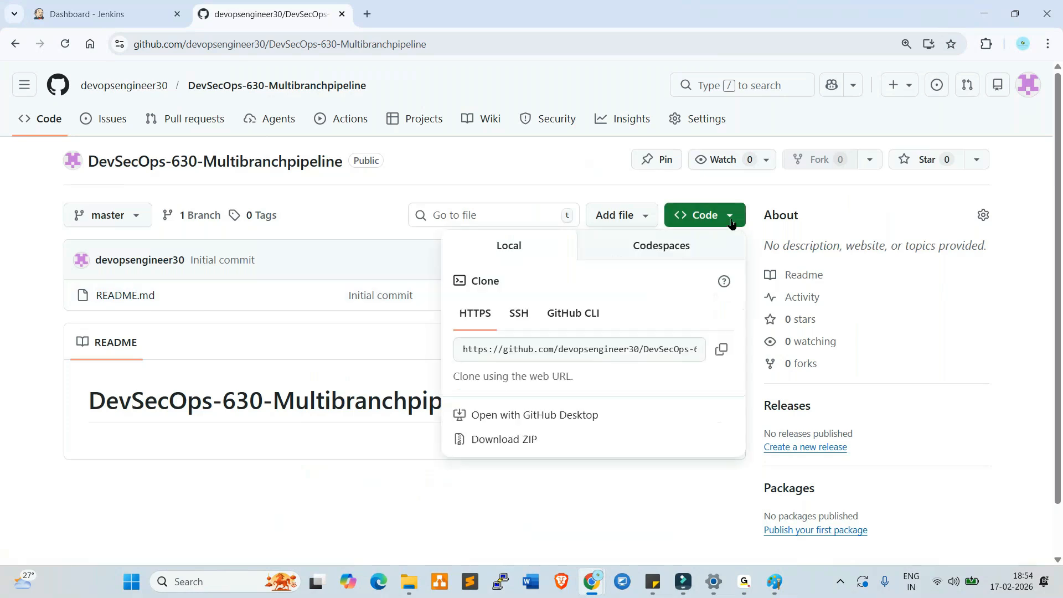
left_click(723, 348)
Create a new folder named Multi-Branch-Pipeline on the Windows desktop.
left_click(985, 10)
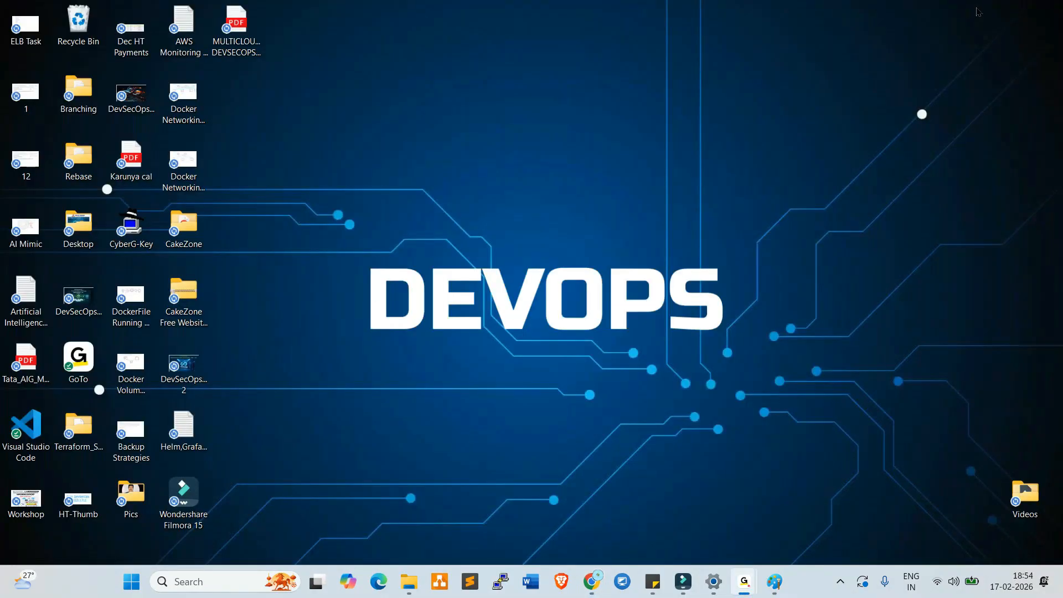
right_click(536, 83)
mouse_move(573, 190)
left_click(744, 186)
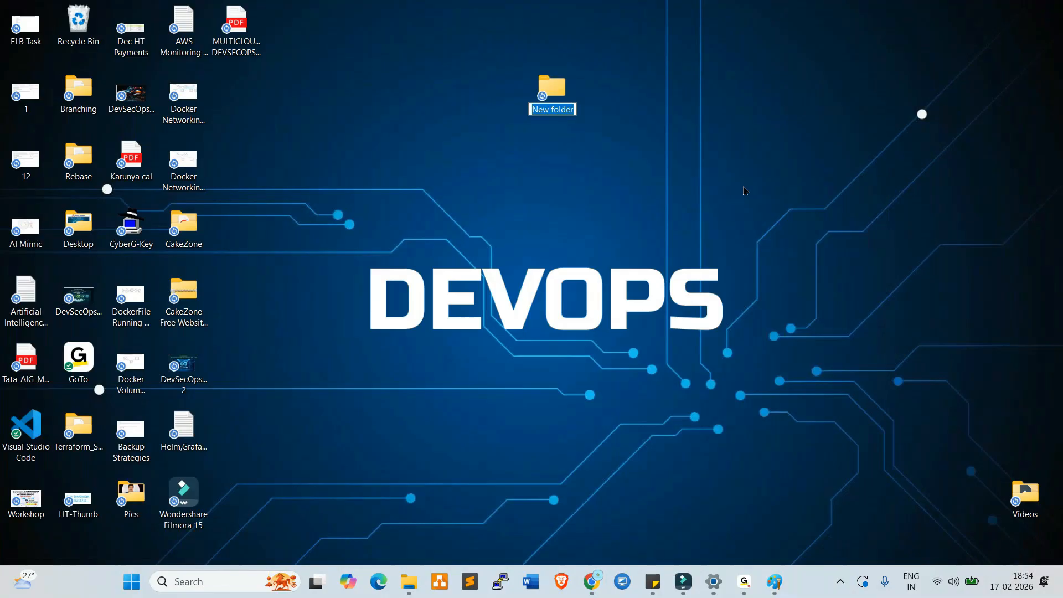
type("Multi-Branch")
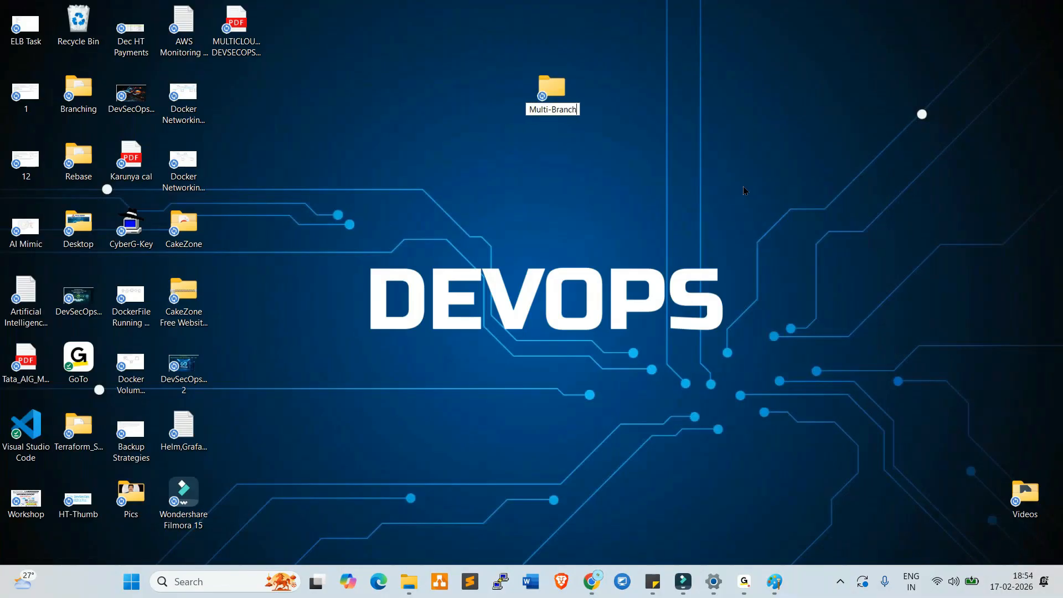
key("BackSpace")
type("-Pipeline")
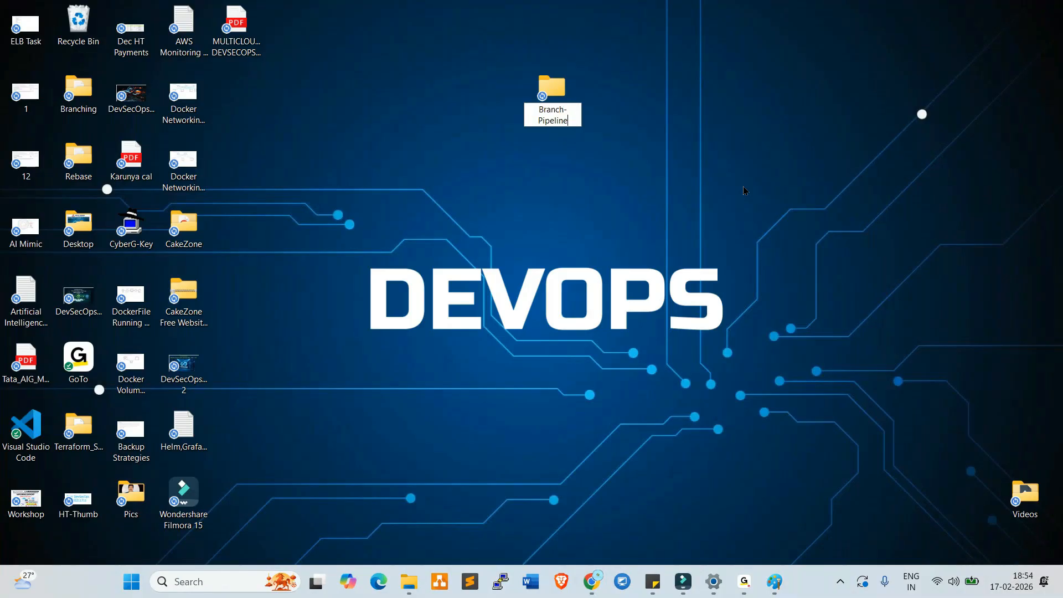
key("Return")
key("Return")
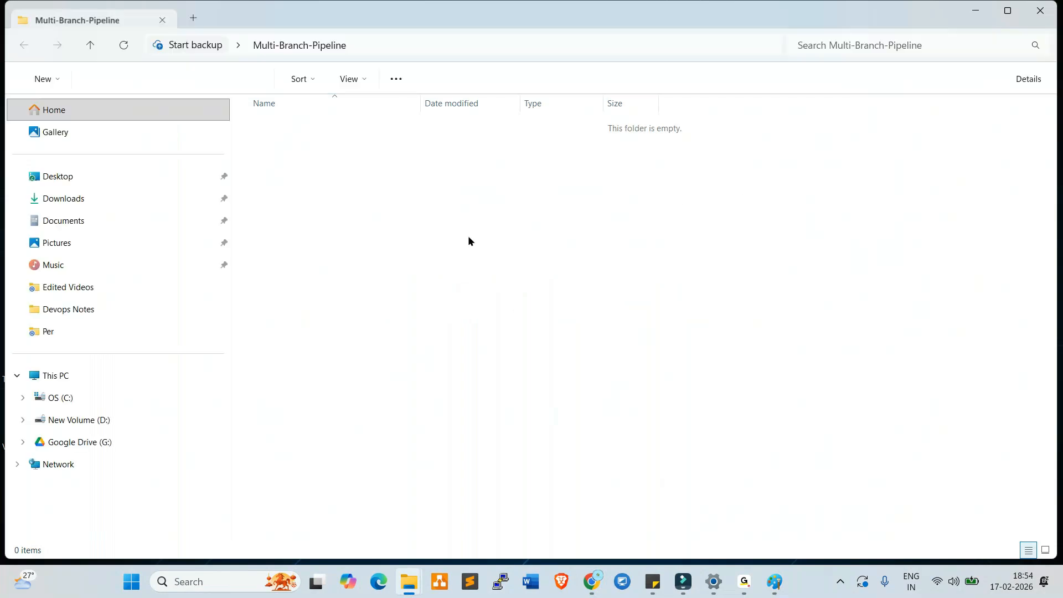
Open the Multi-Branch-Pipeline folder and launch Git Bash there in a maximized window.
right_click(468, 237)
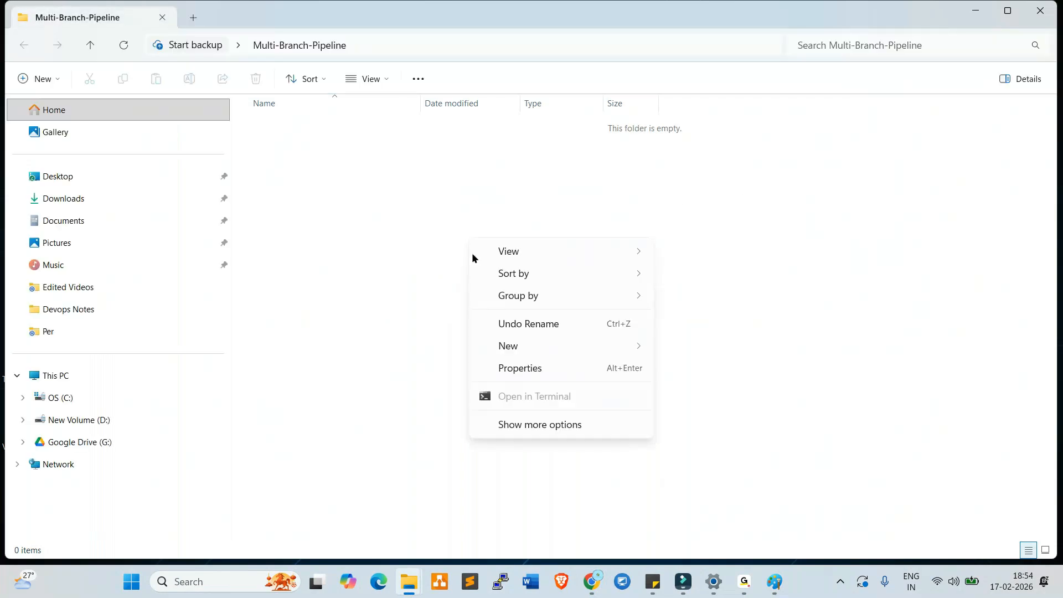
left_click(536, 424)
left_click(529, 407)
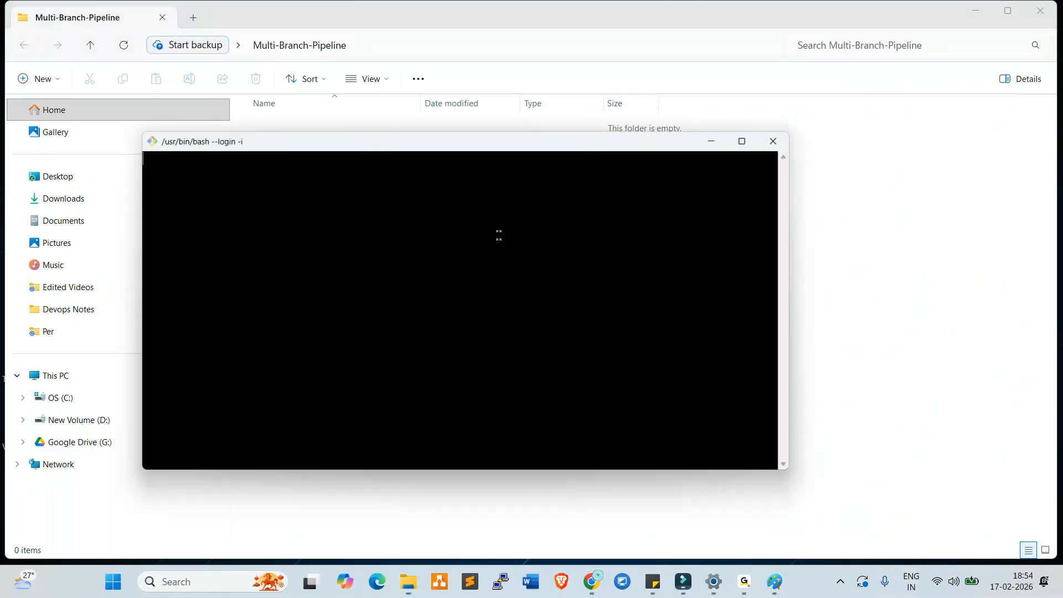
left_click(757, 134)
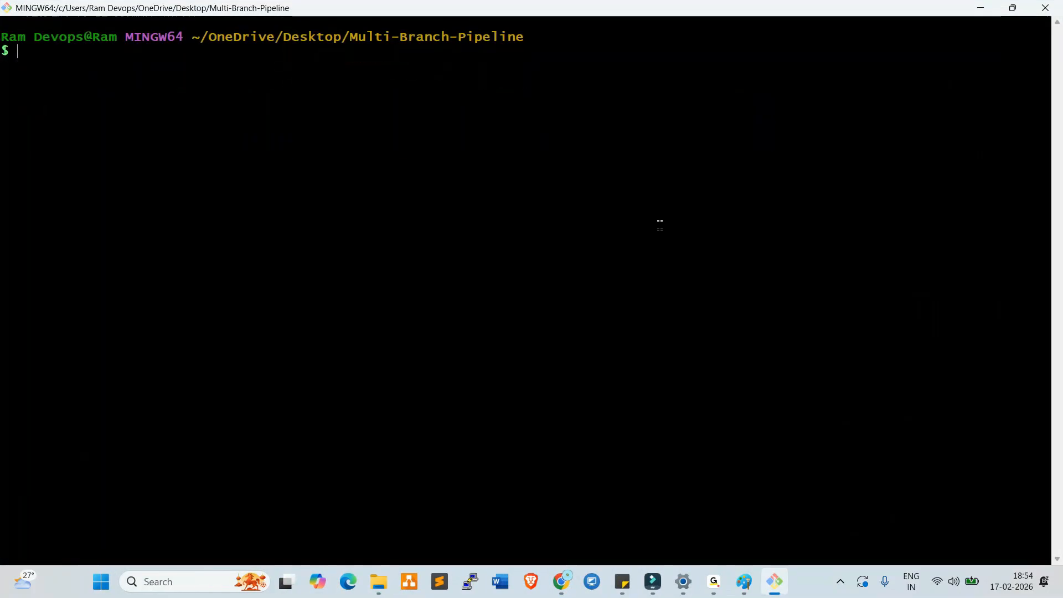
Enlarge the terminal text and initialize a Git repository in the Multi-Branch-Pipeline folder with git init.
key("ctrl+plus")
key("ctrl+plus")
key("ctrl+plus")
type("git init")
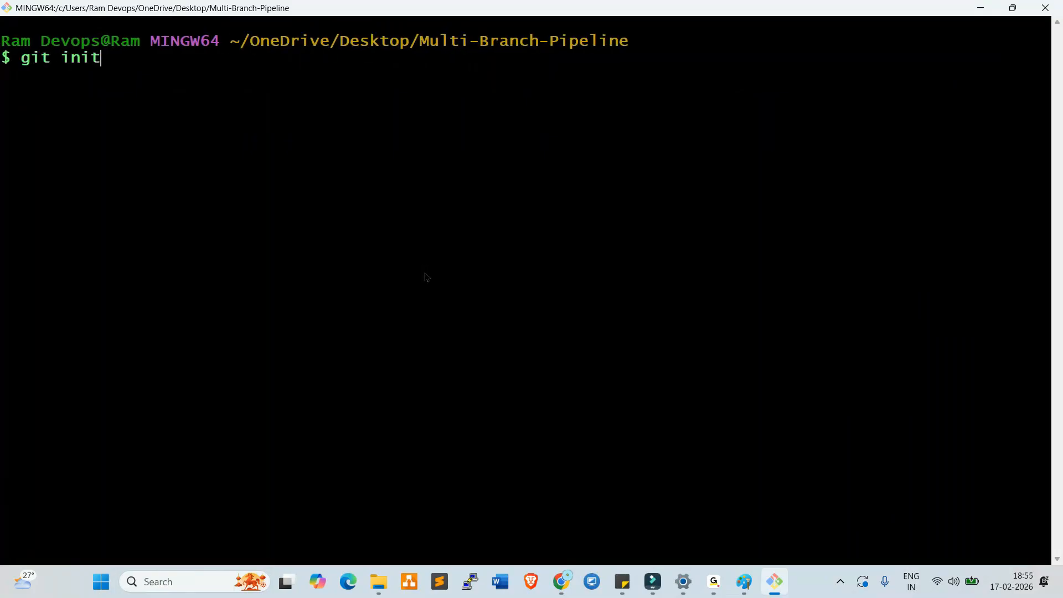
key("Return")
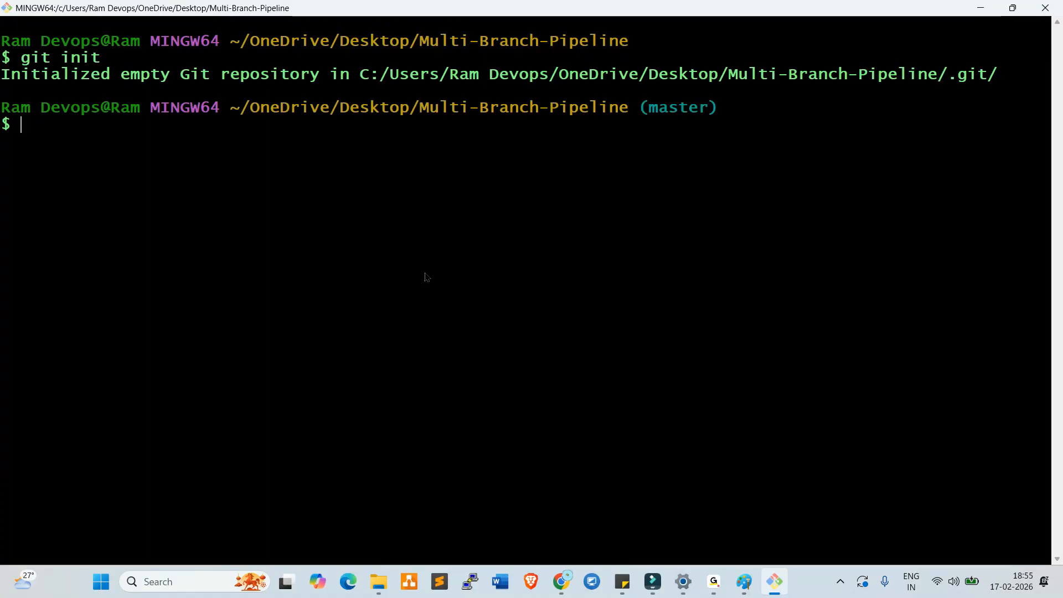
Clone the DevSecOps-630-Multibranchpipeline repository from its copied GitHub URL and list the folder contents with ls.
type("git c")
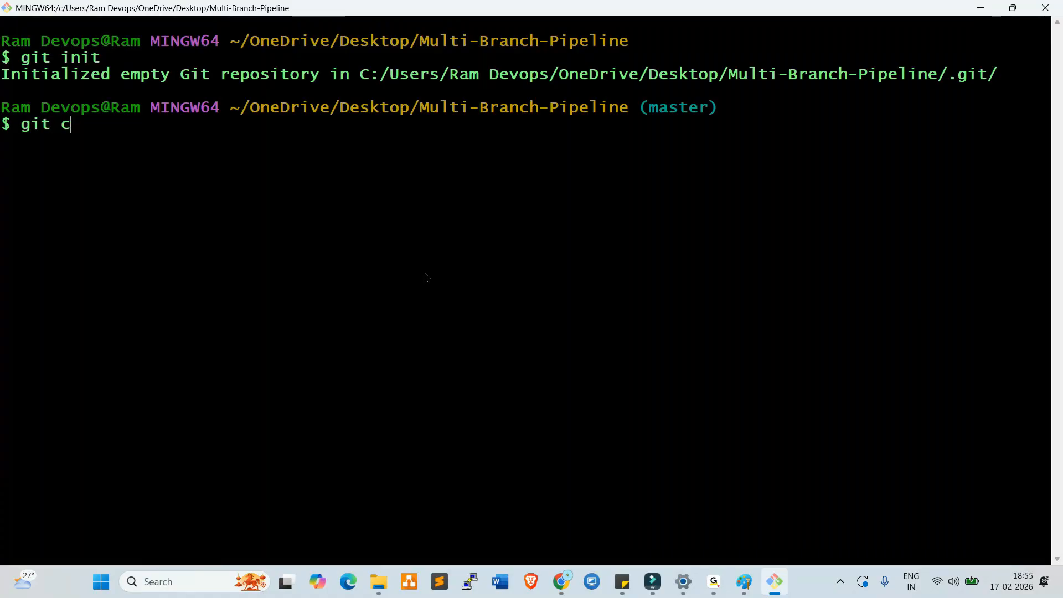
type("lone")
right_click(384, 286)
left_click(398, 332)
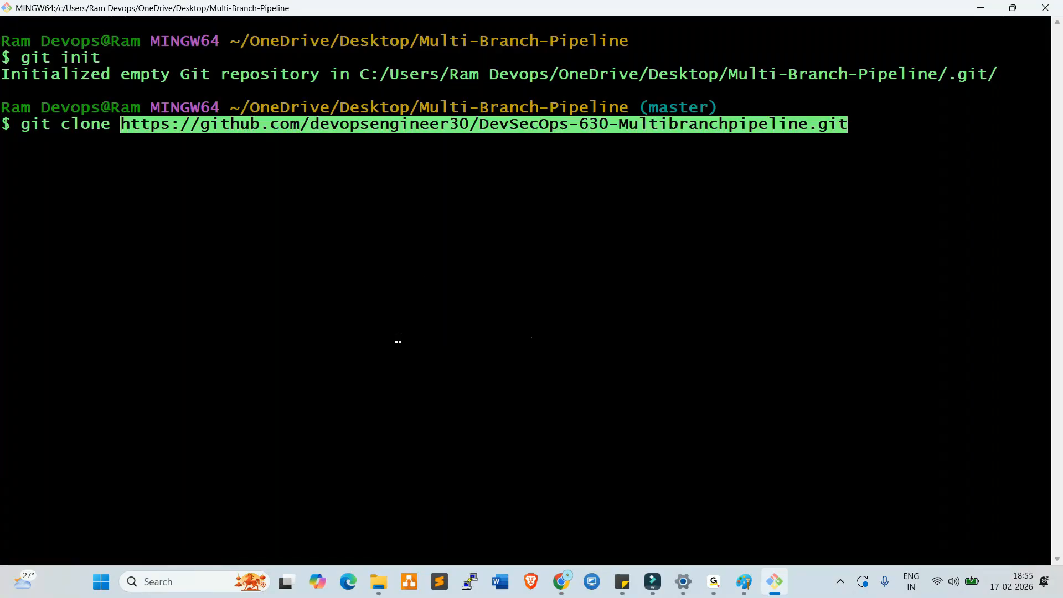
key("Return")
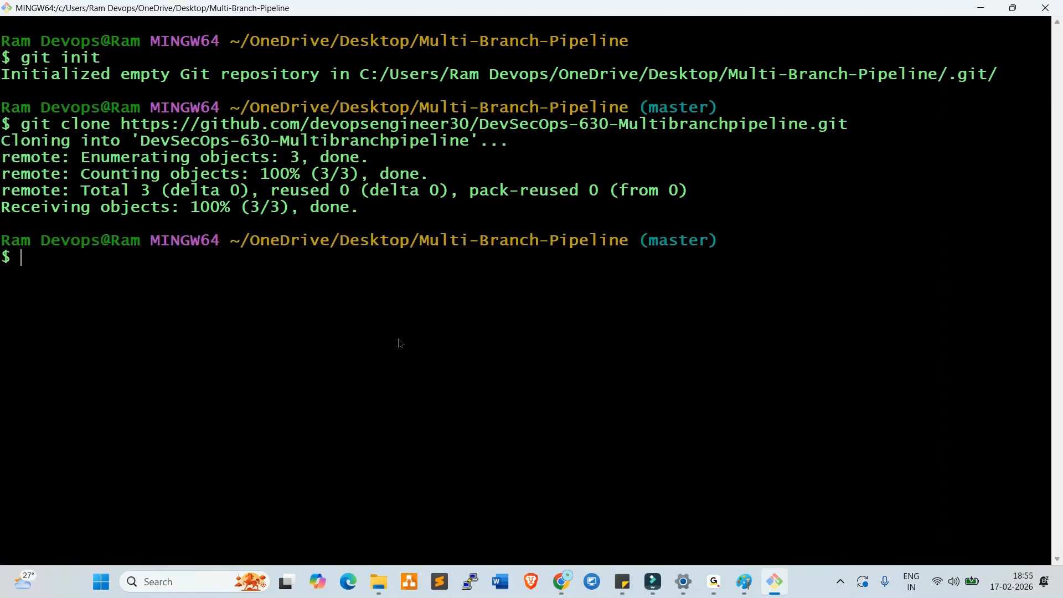
type("ls")
key("Return")
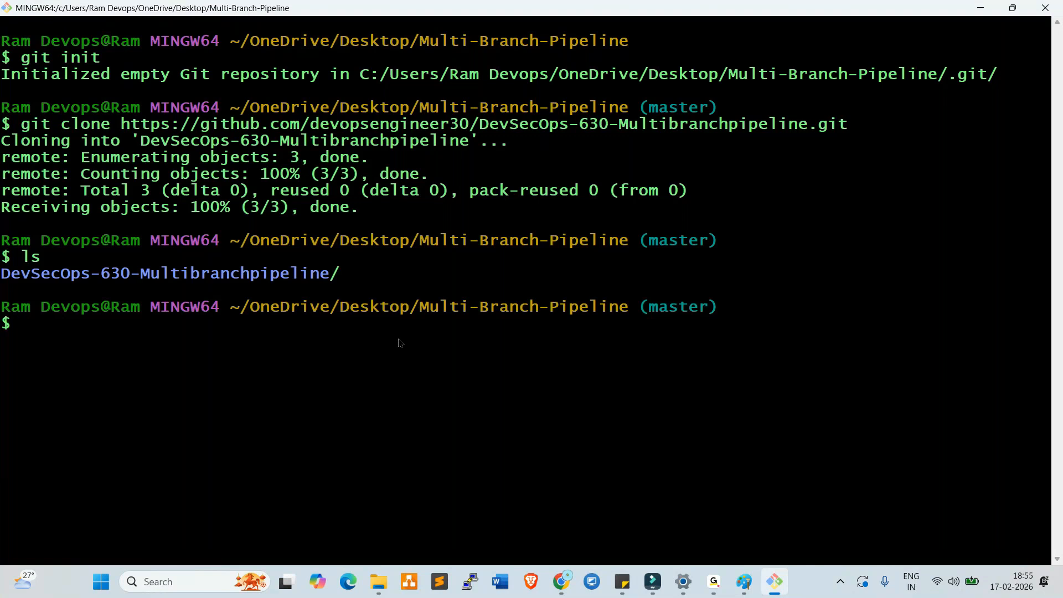
Switch to File Explorer and view the contents of the cloned DevSecOps-630-Multibranchpipeline folder.
left_click(978, 11)
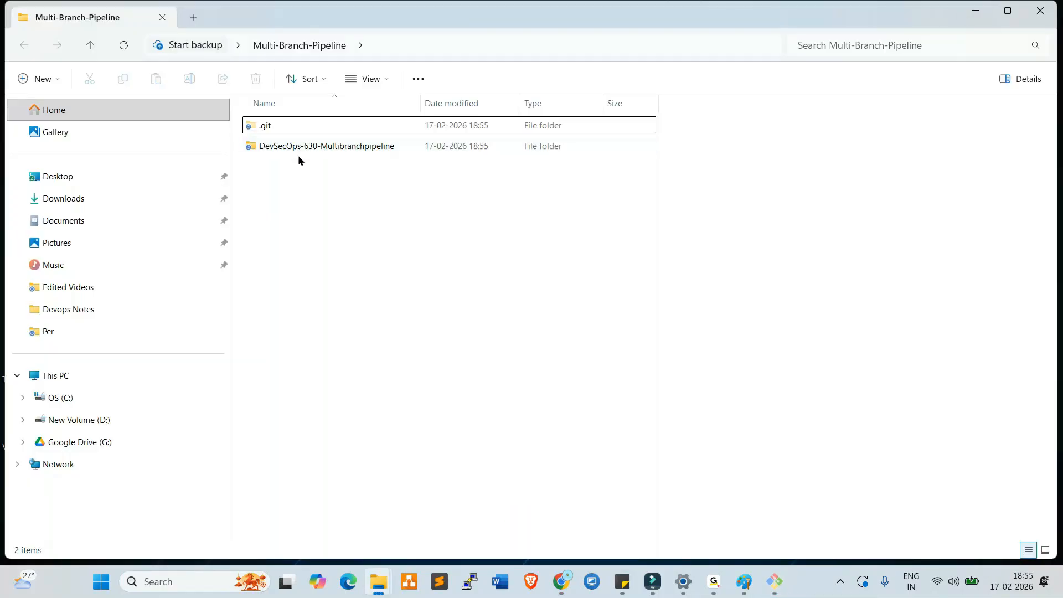
left_click(336, 151)
double_click(336, 152)
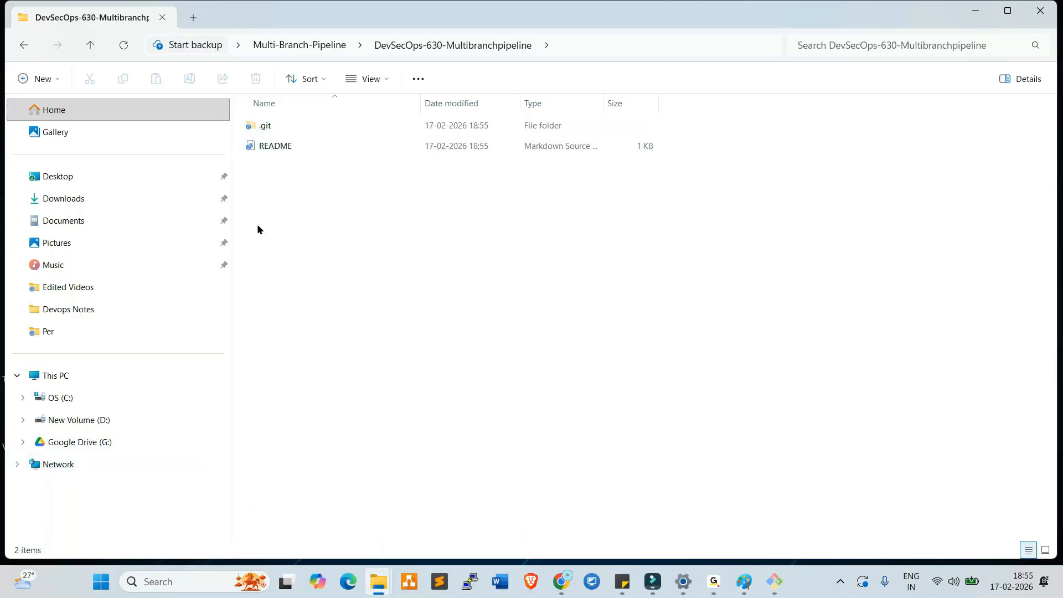
Copy the Jenkinsfile from Desktop > Desktop > AD docs > AWS Videos > MULTIBRANCHPIPELINE.
left_click(63, 177)
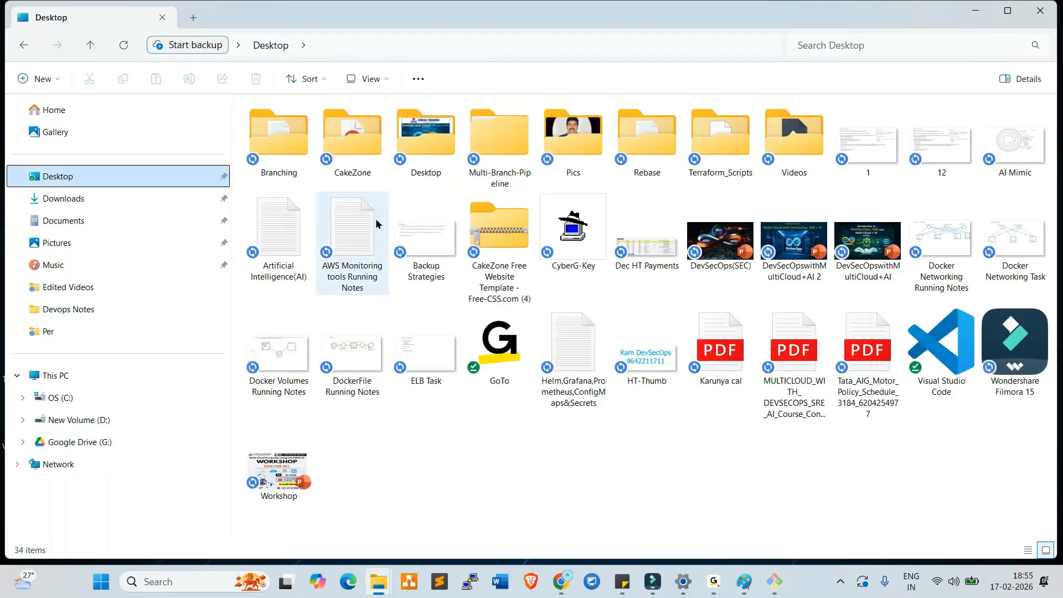
double_click(417, 137)
double_click(269, 228)
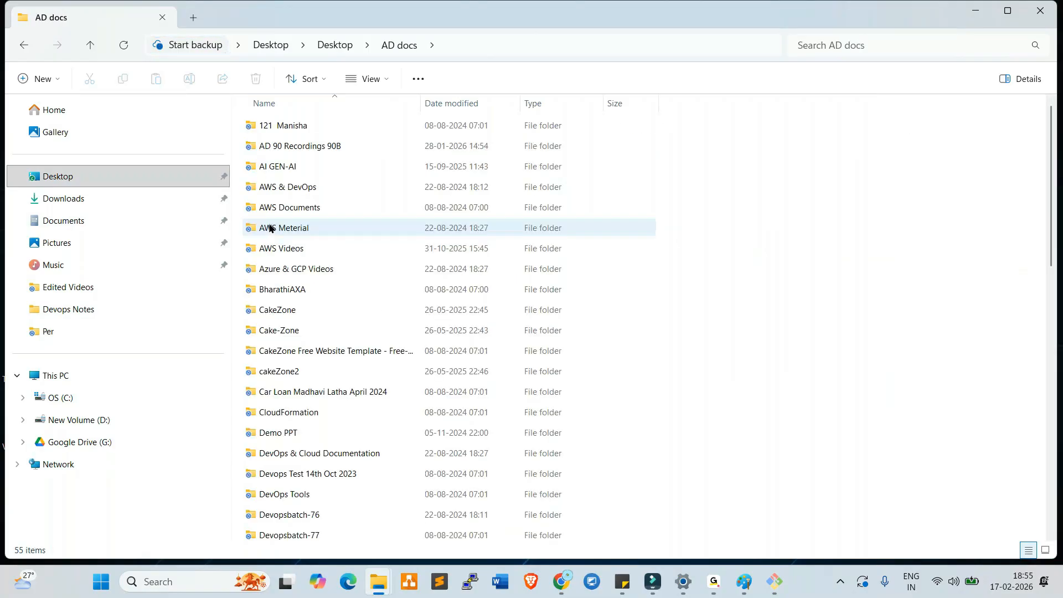
double_click(274, 248)
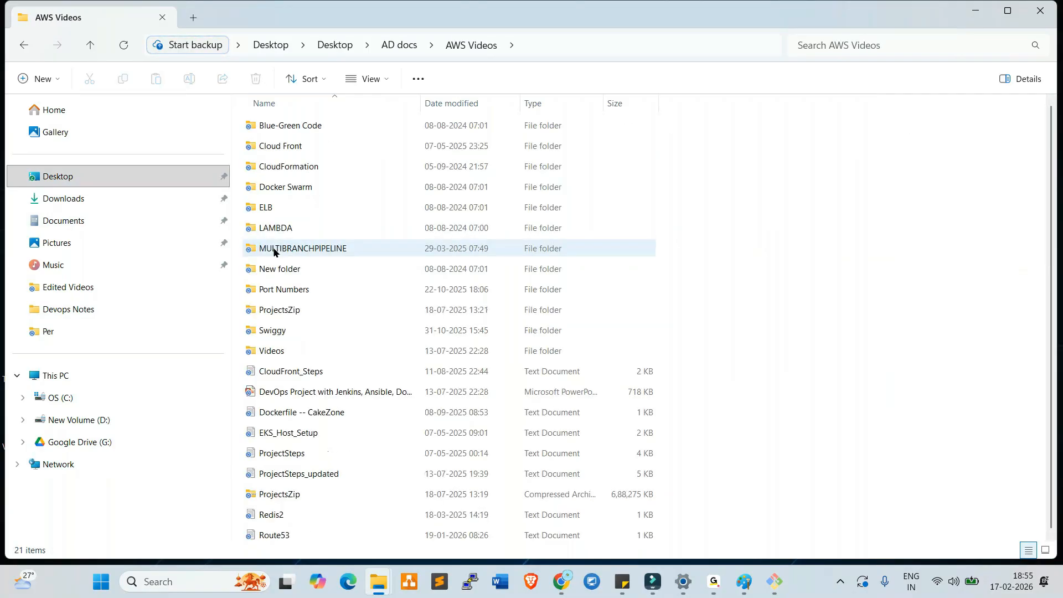
double_click(312, 250)
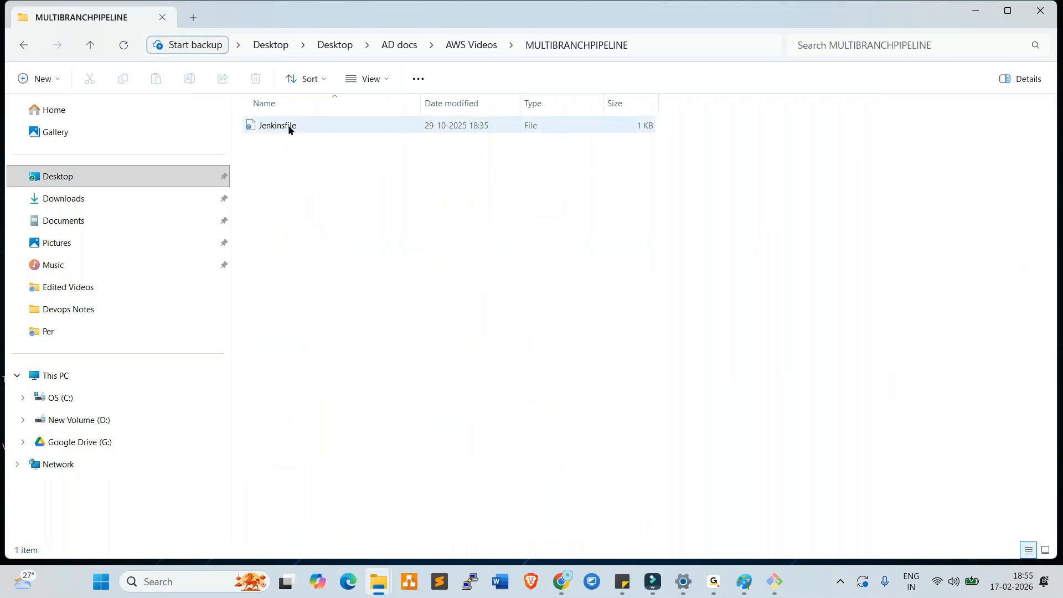
right_click(288, 129)
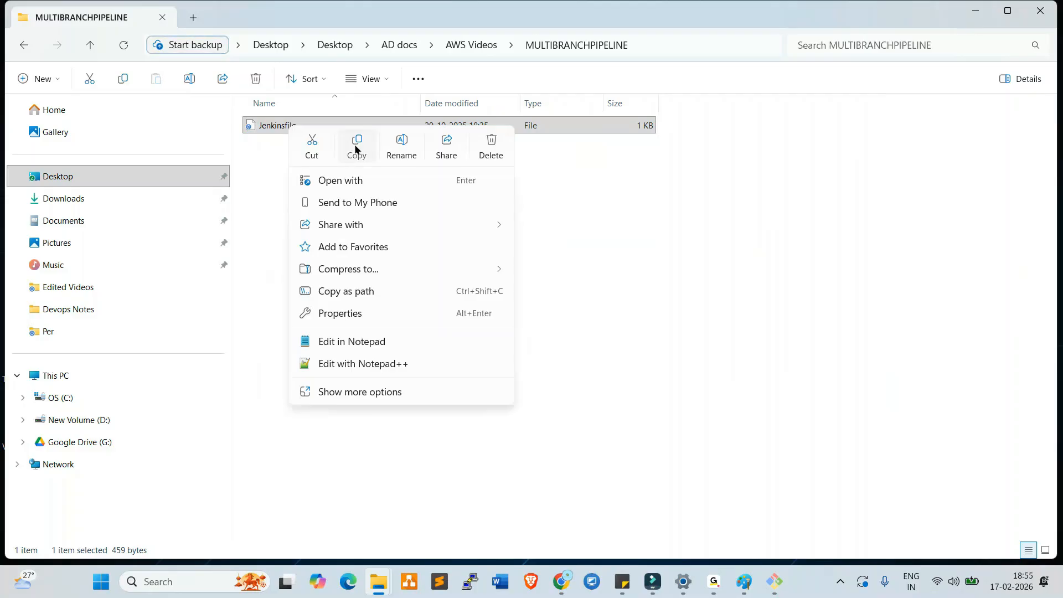
left_click(355, 149)
Paste the Jenkinsfile into the cloned DevSecOps-630-Multibranchpipeline folder inside Multi-Branch-Pipeline on the desktop.
left_click(974, 11)
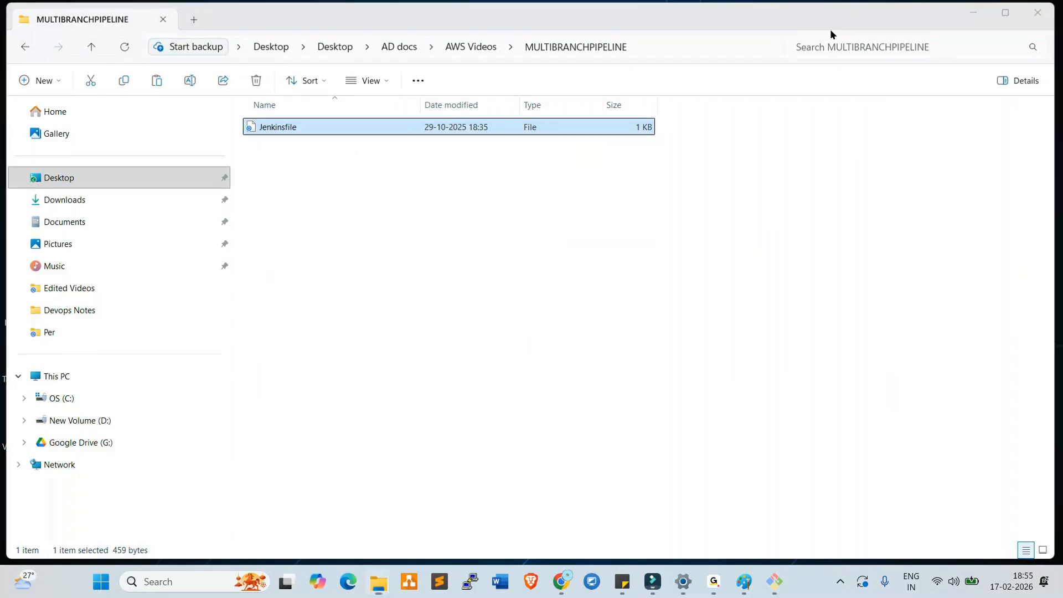
double_click(553, 91)
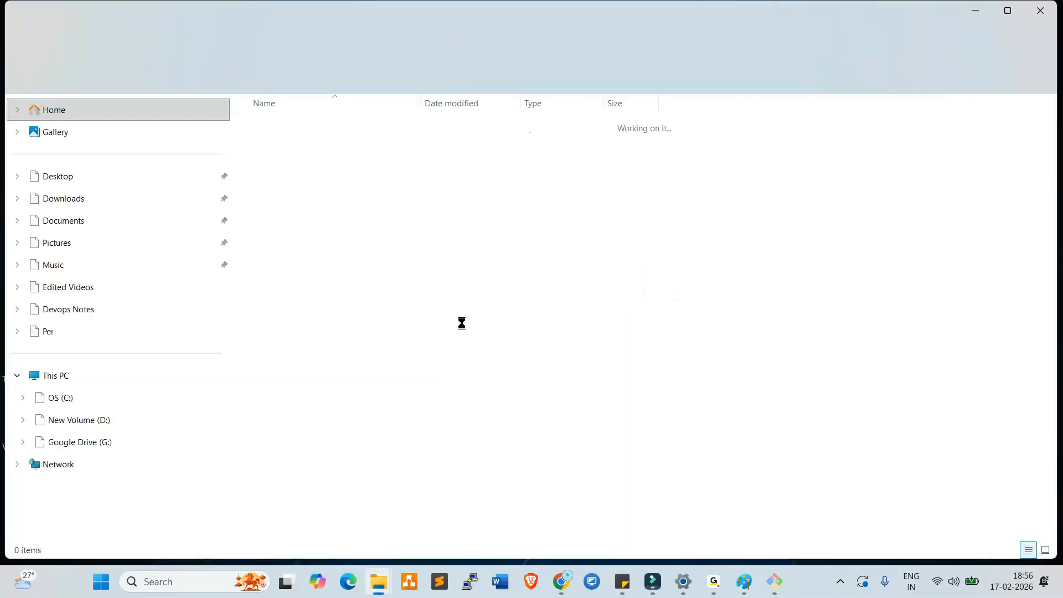
double_click(347, 151)
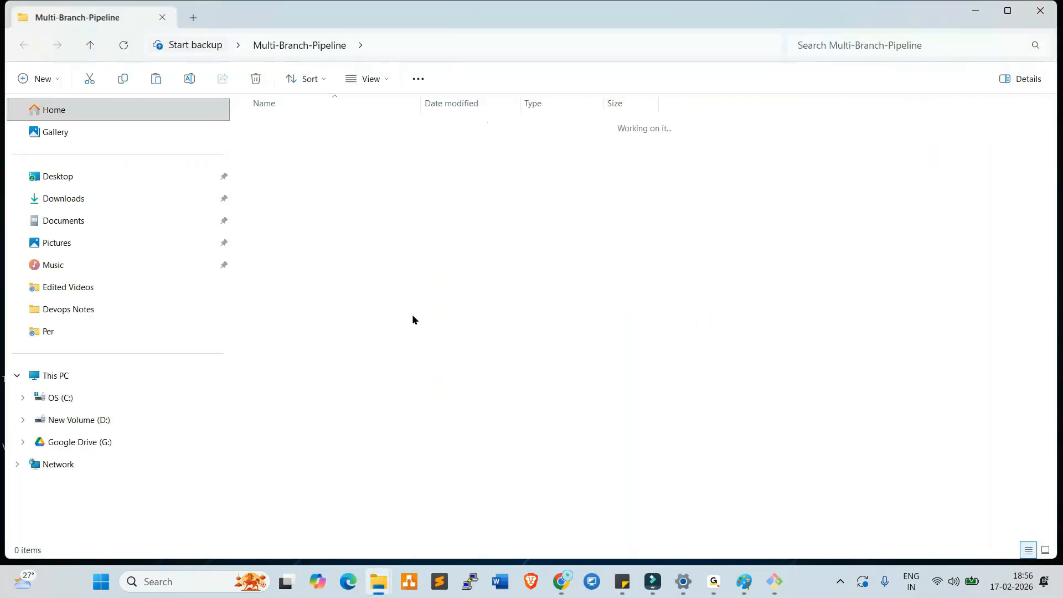
right_click(470, 301)
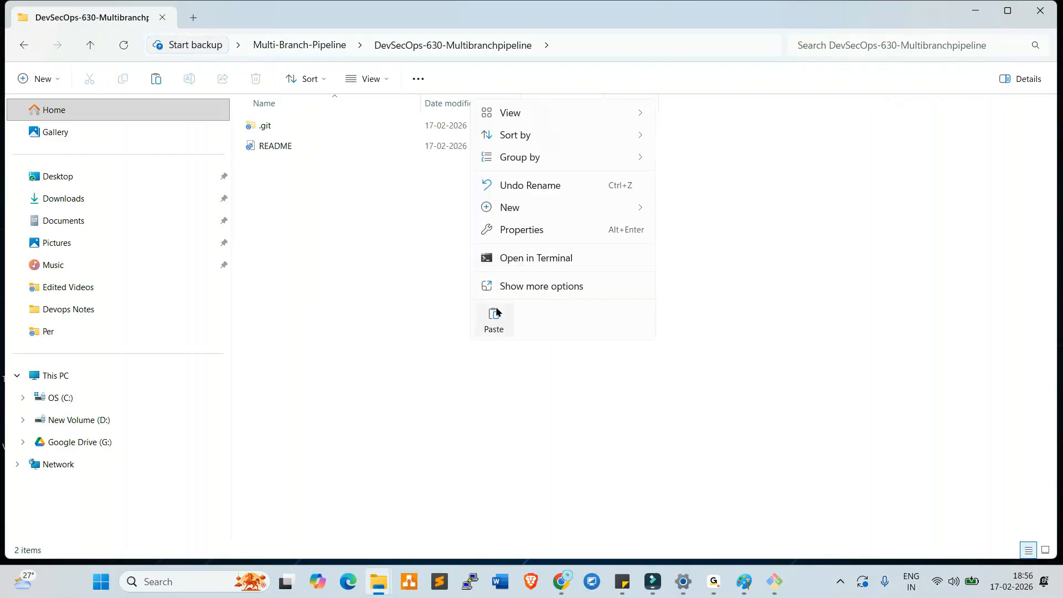
left_click(590, 347)
key("ctrl+v")
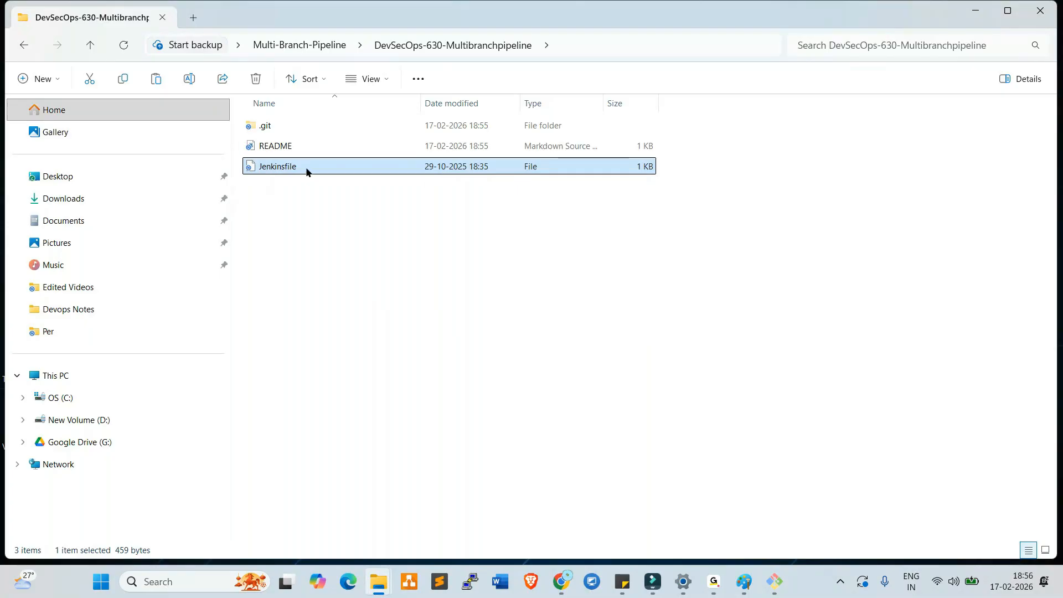
Open the pasted Jenkinsfile in Notepad, review its pipeline stages, and close it.
key("Return")
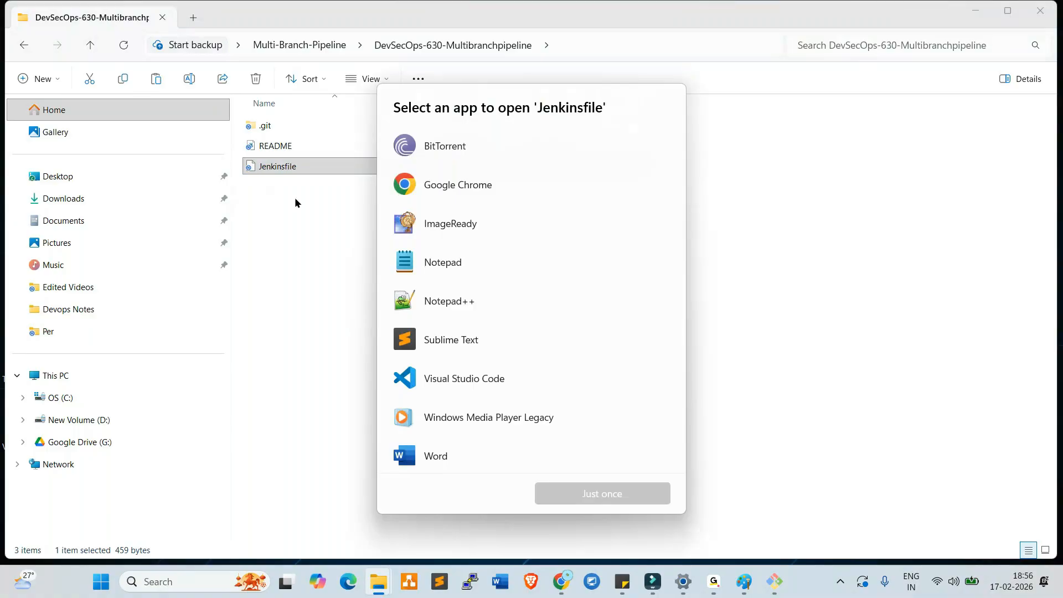
left_click(451, 271)
left_click(613, 493)
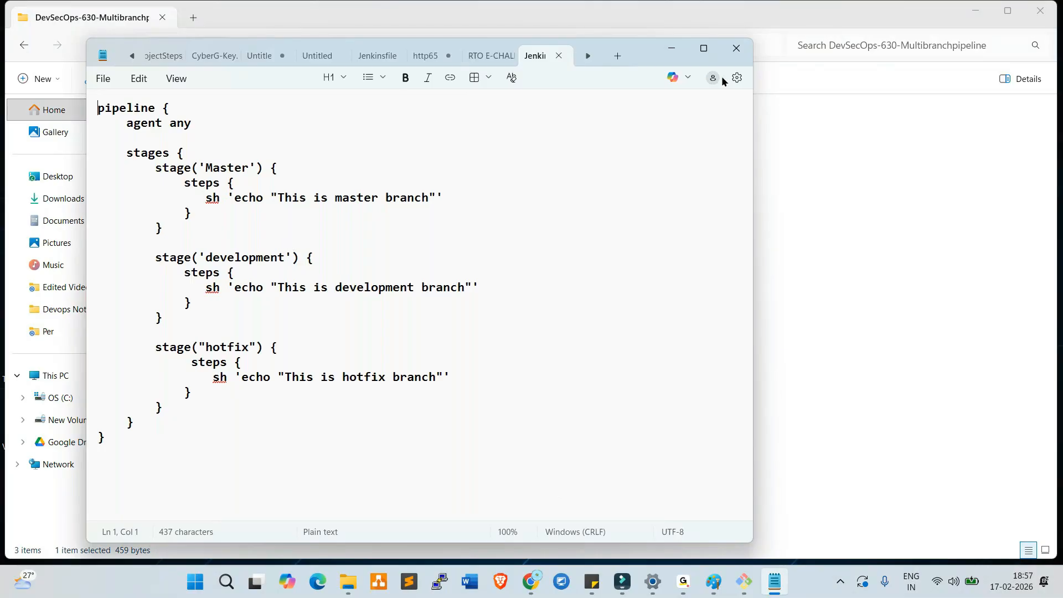
left_click(737, 48)
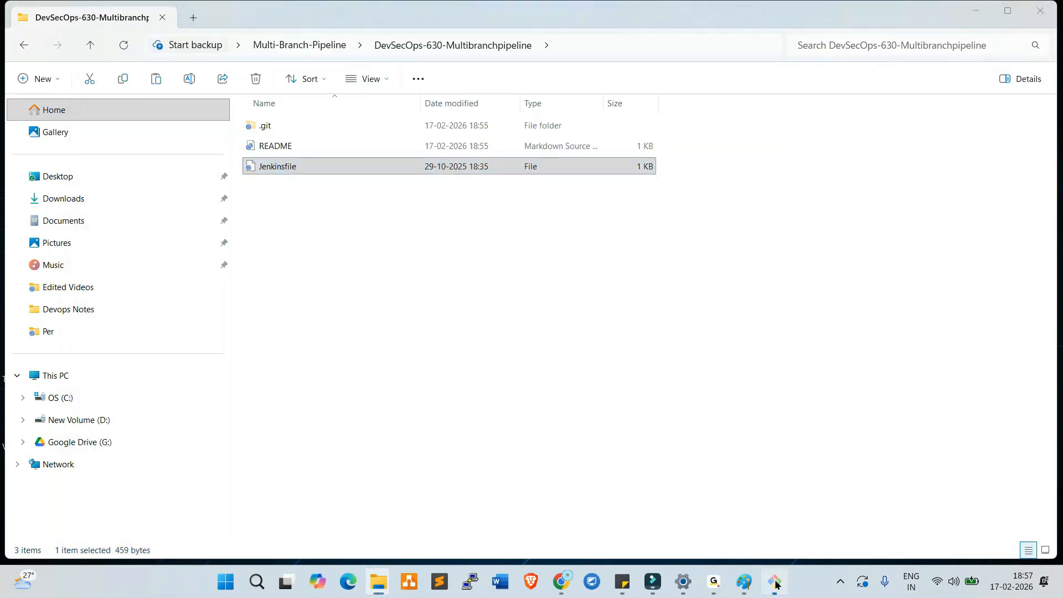
Return to the Git Bash terminal and list the contents of Multi-Branch-Pipeline with ls.
left_click(775, 582)
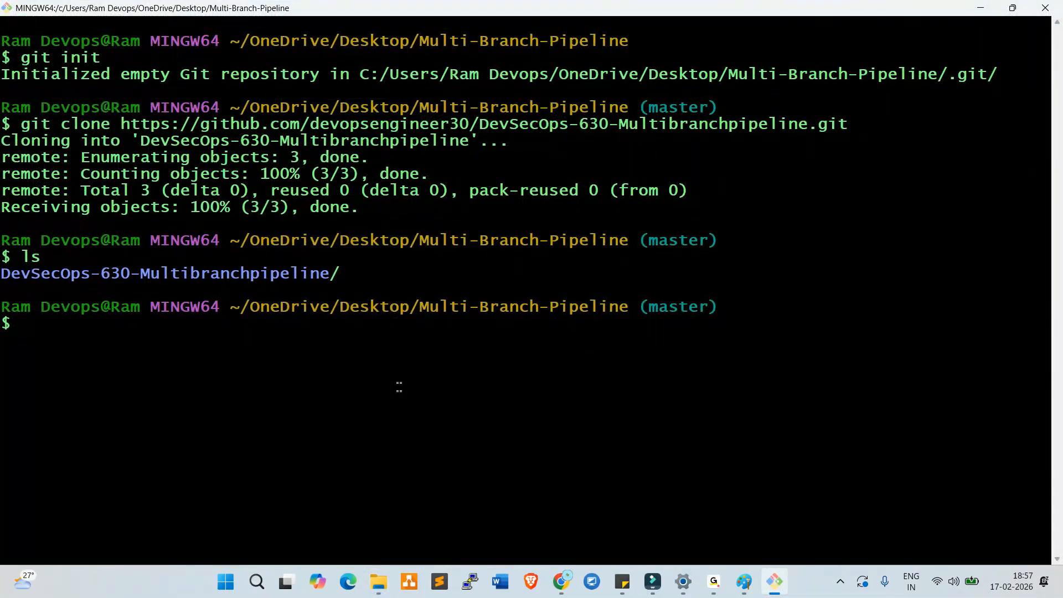
type("ls")
key("Return")
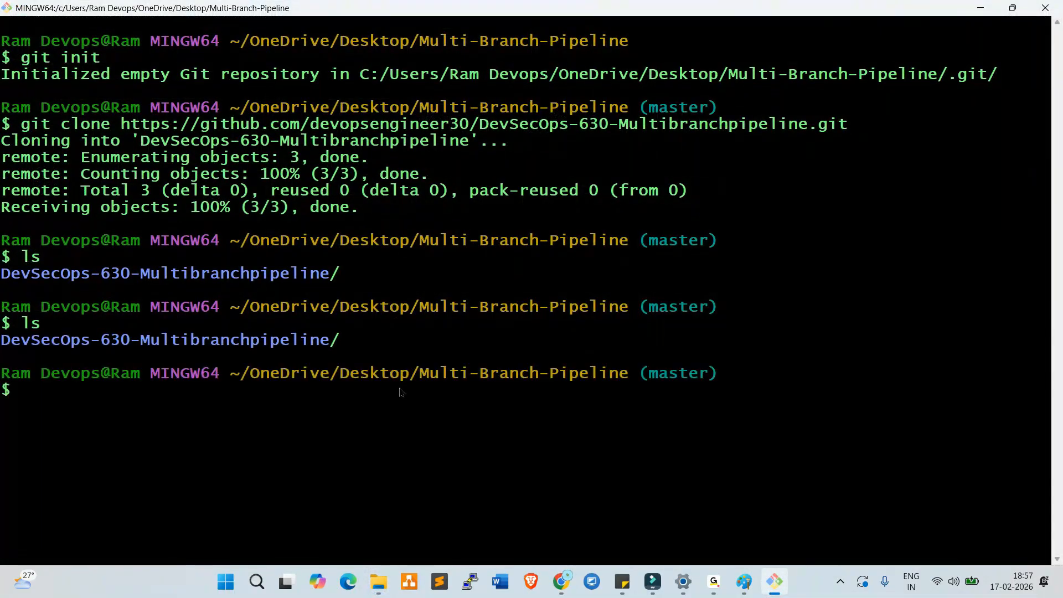
Change into the DevSecOps-630-Multibranchpipeline folder and list its files with ls.
type("cd Dev")
key("Tab")
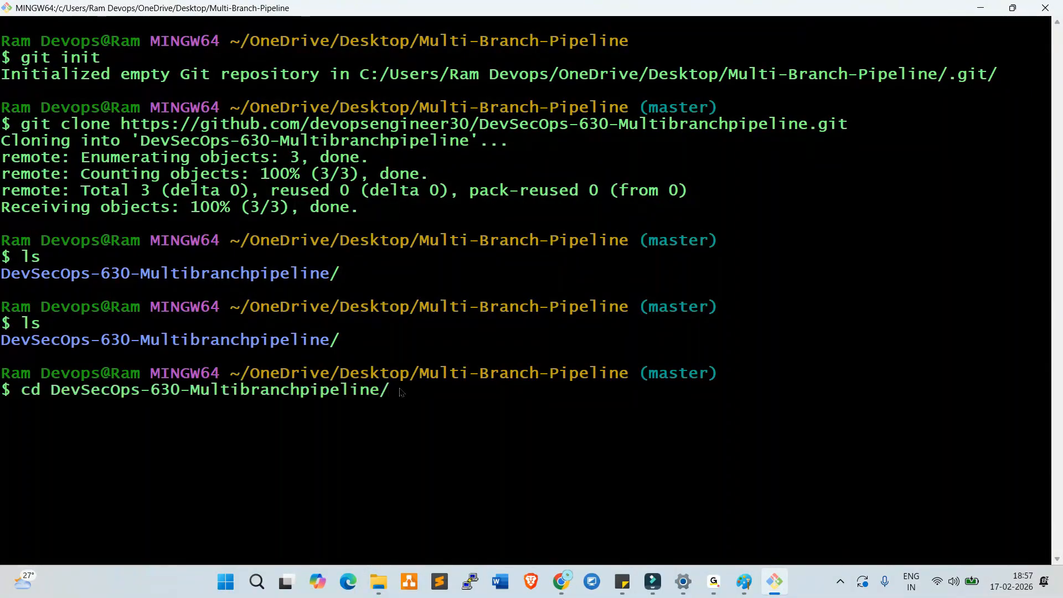
key("Return")
type("ls")
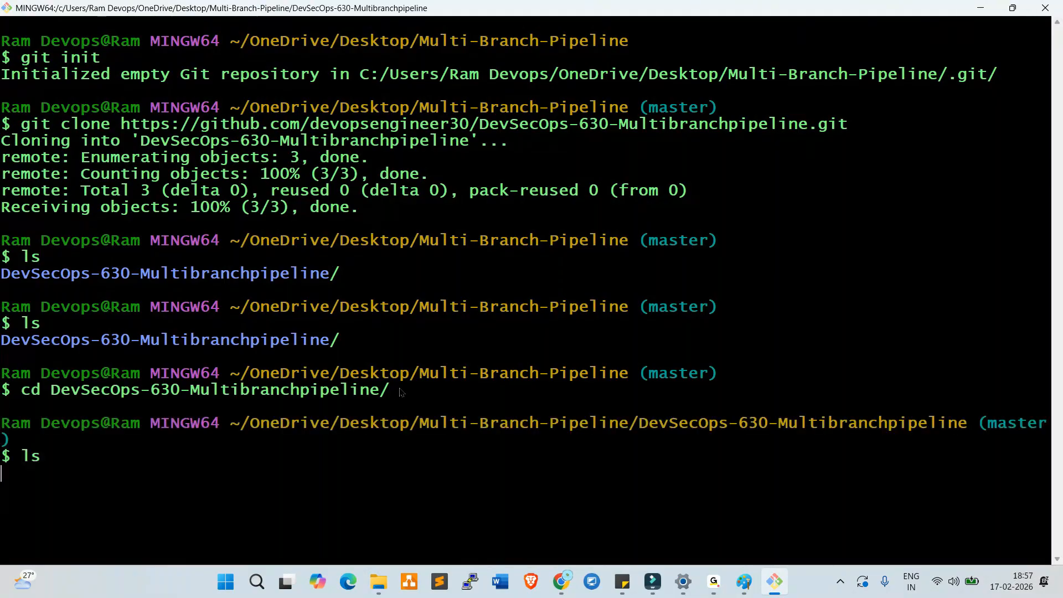
key("Return")
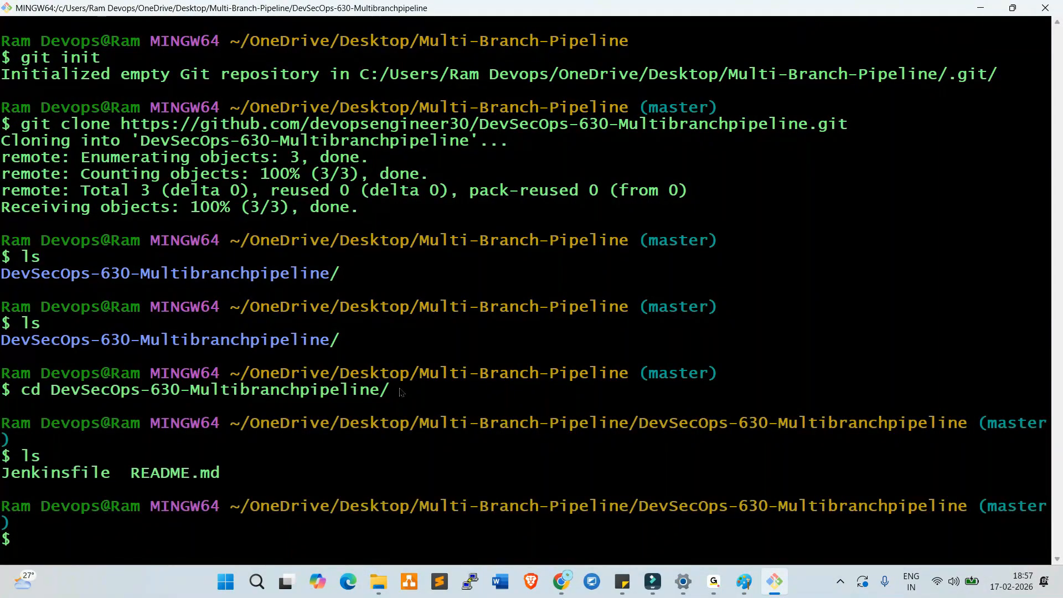
Open the Jenkinsfile in vi to check its stages, and save and quit without editing the pipeline text.
type("vi Jen")
key("Tab")
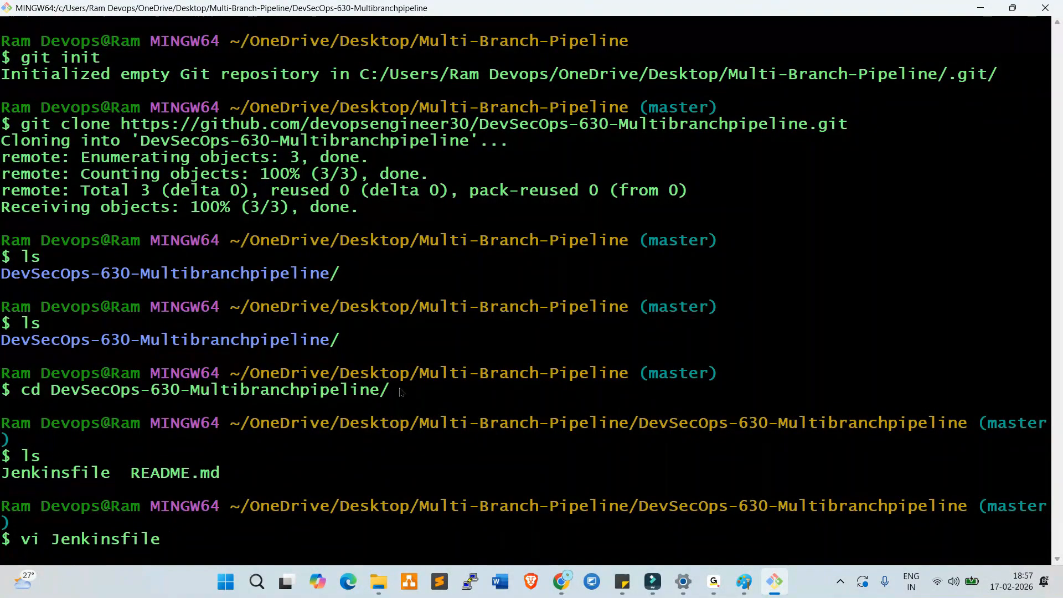
key("Return")
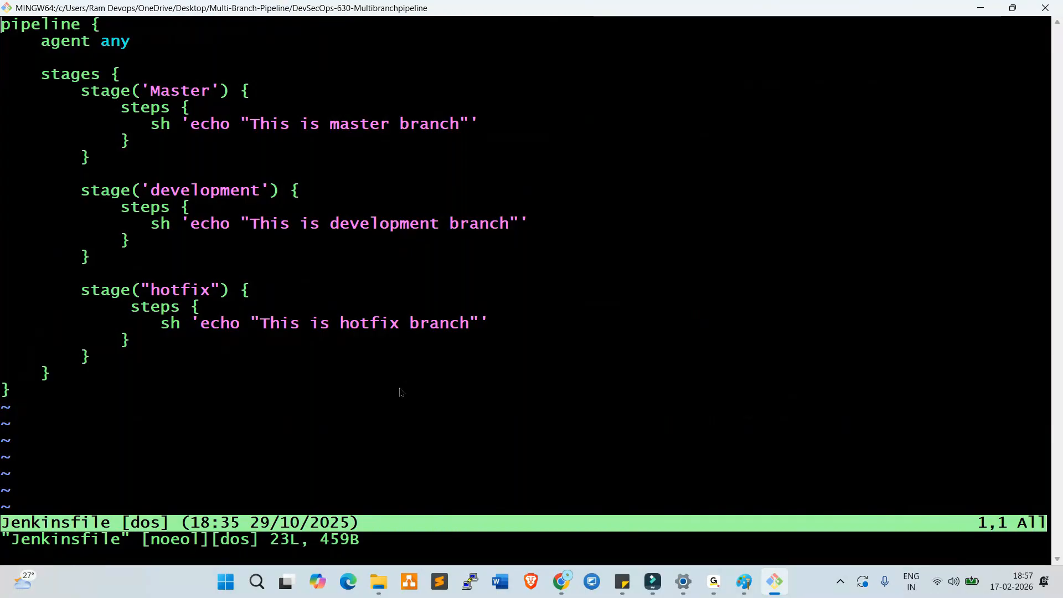
type(":w")
key("Return")
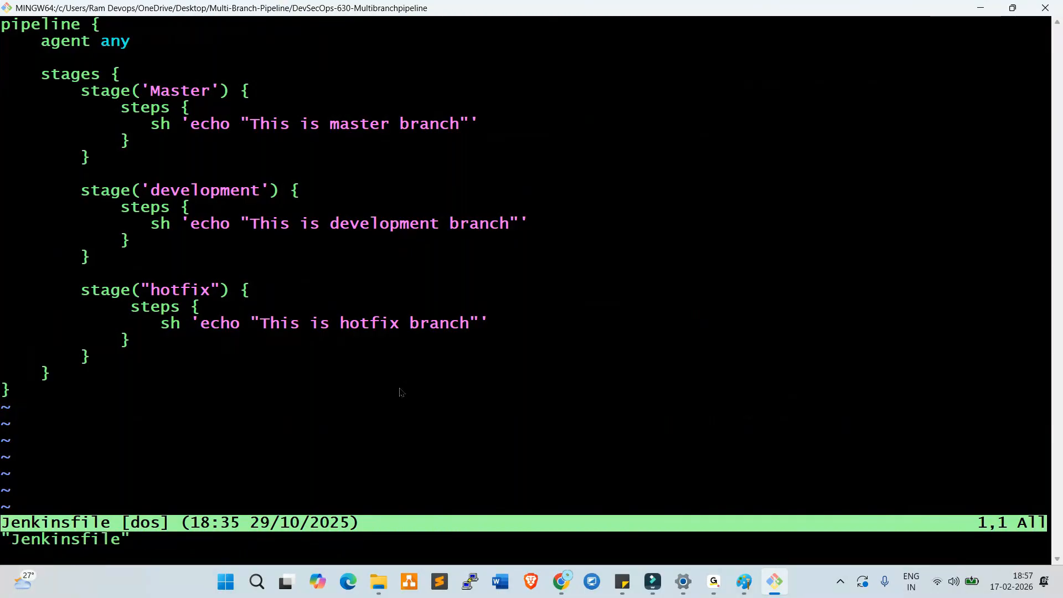
Stage all changes with git add . and commit them with the message "master-changes".
type("git add .")
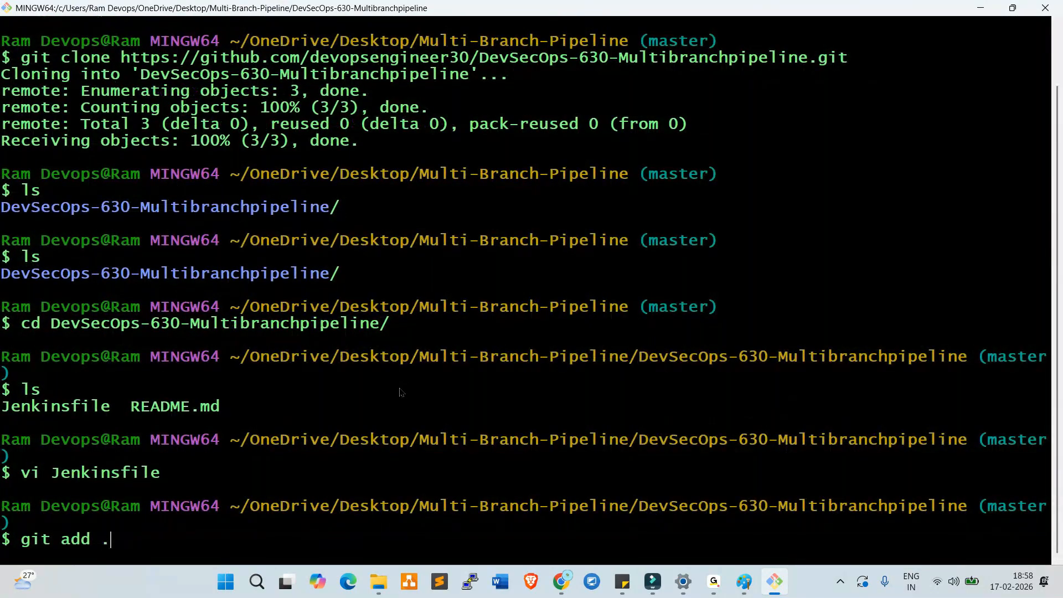
key("Return")
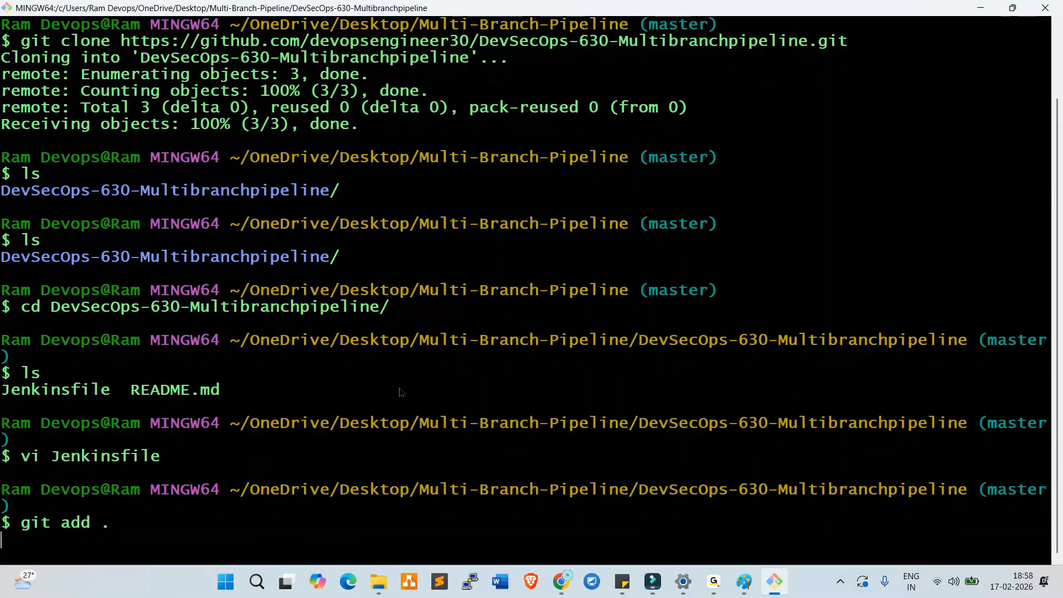
type("git commit -m")
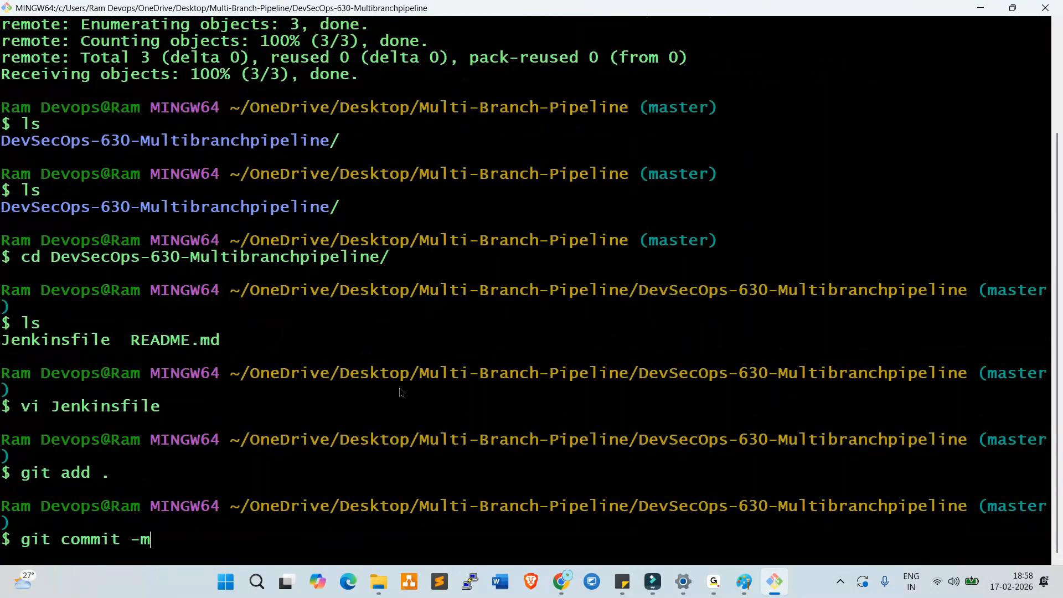
type(" \"master-changes")
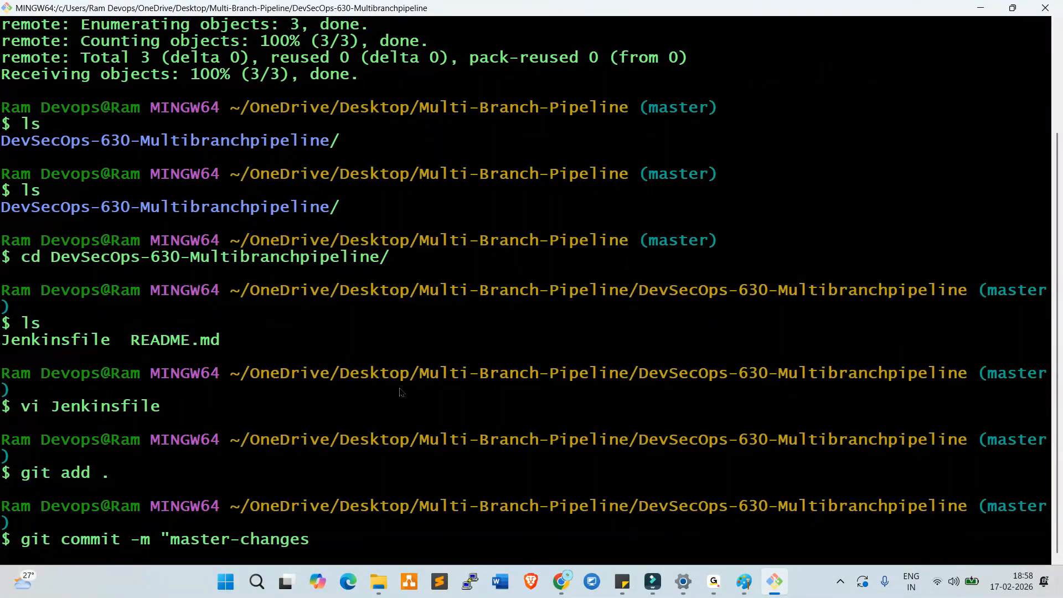
type("\"")
key("Return")
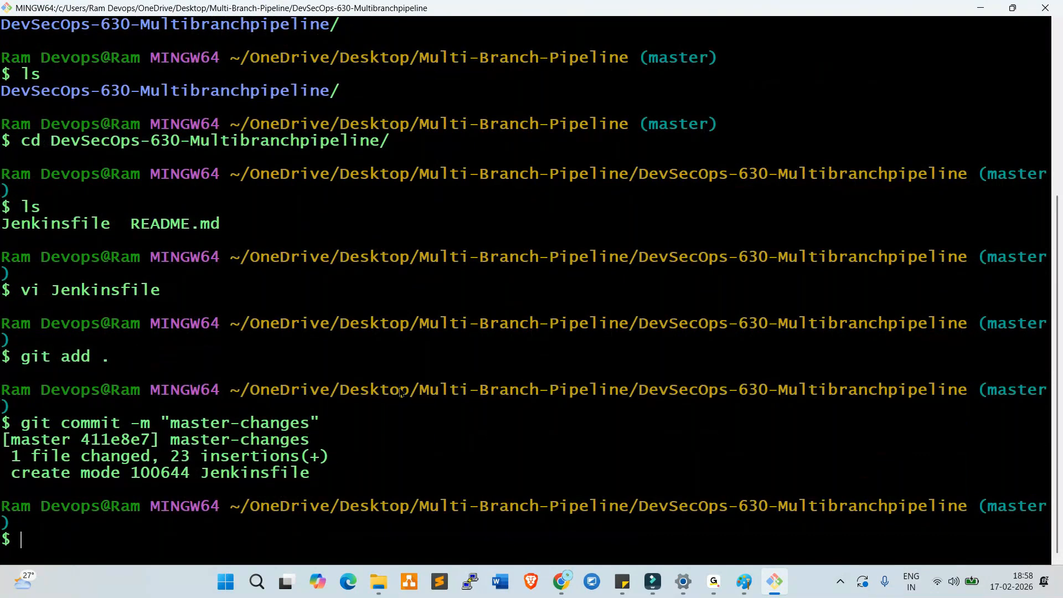
Push the master branch to origin and set its upstream with git push -u origin master.
type("git push -u ")
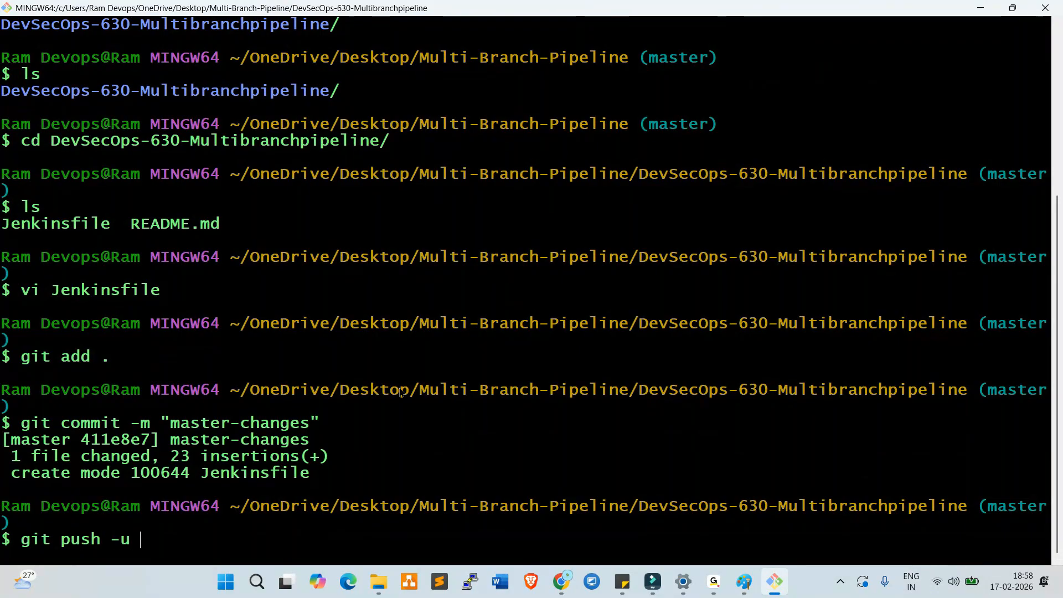
type("origin master")
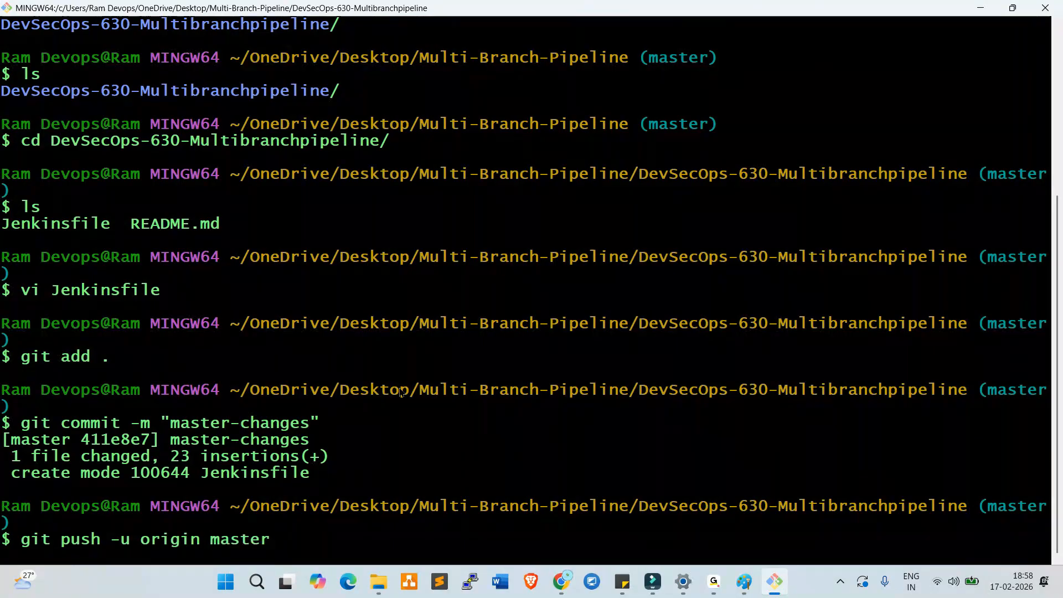
key("Return")
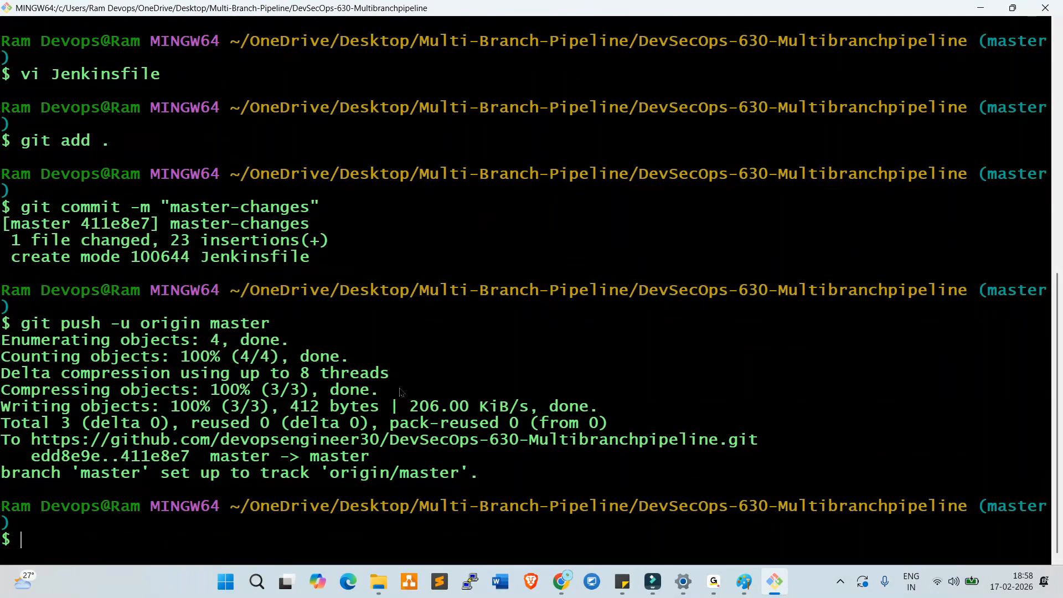
Create a Git branch named development and list the repository's branches.
type("git branch ")
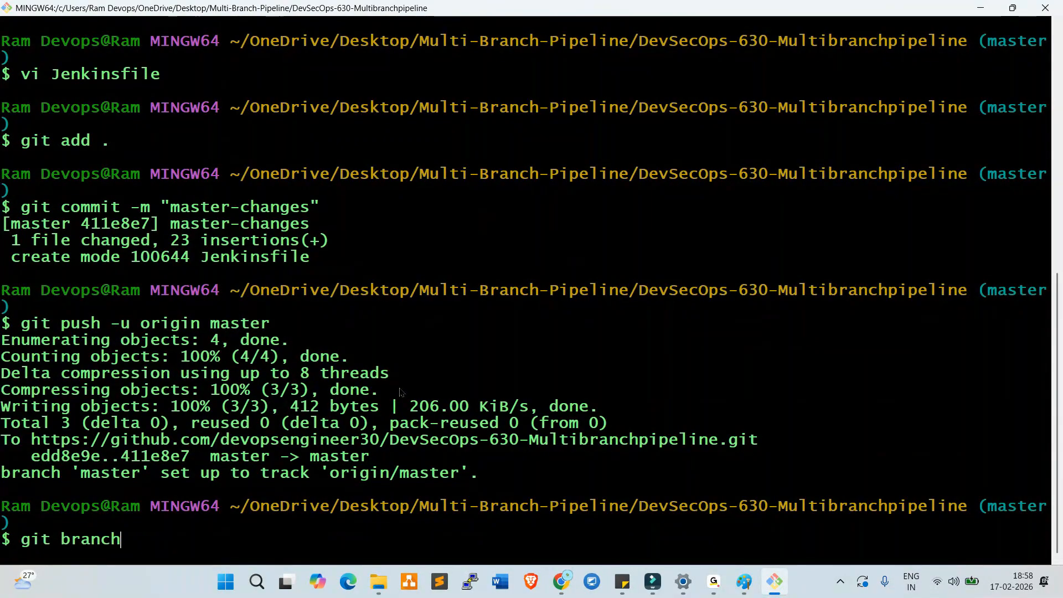
type("dev")
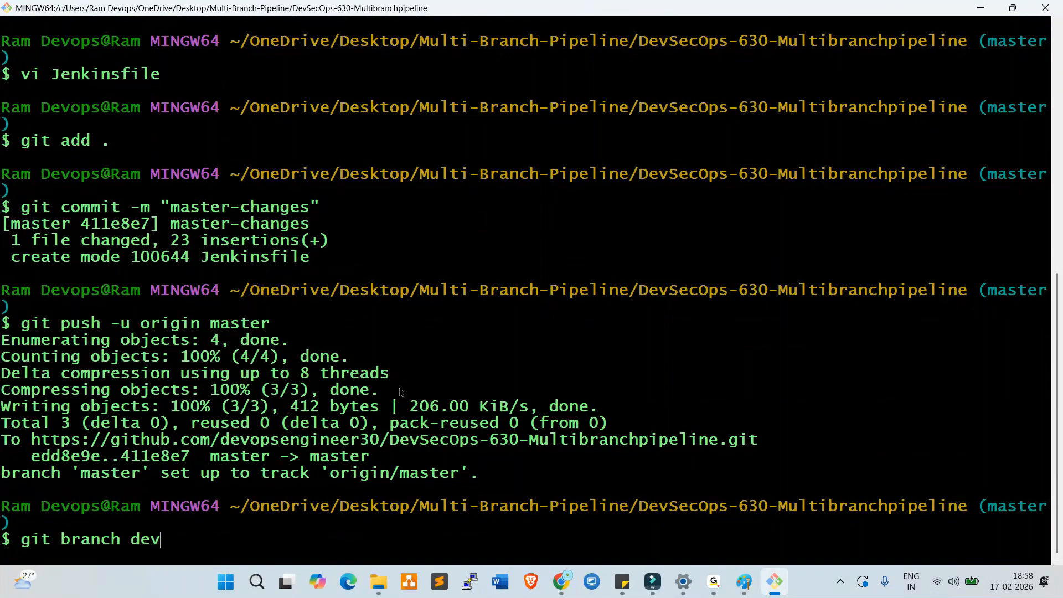
type("elopment")
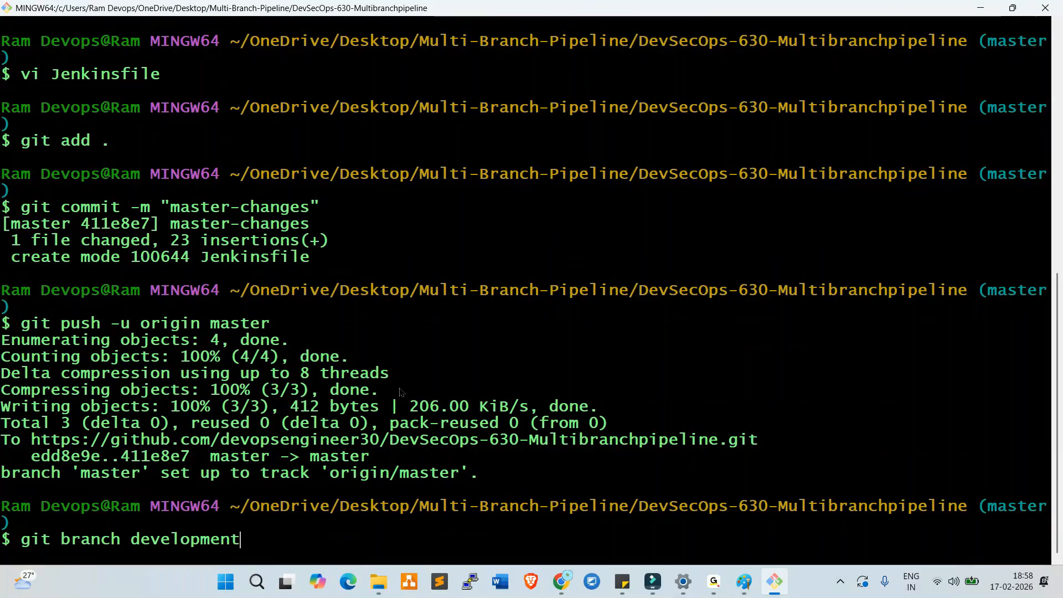
key("Return")
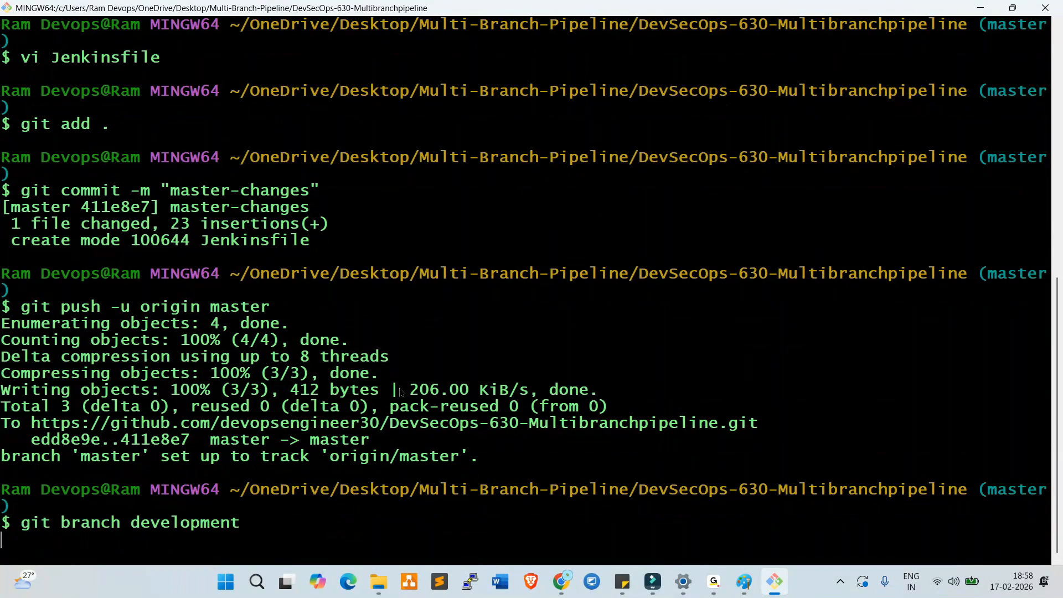
type("git ")
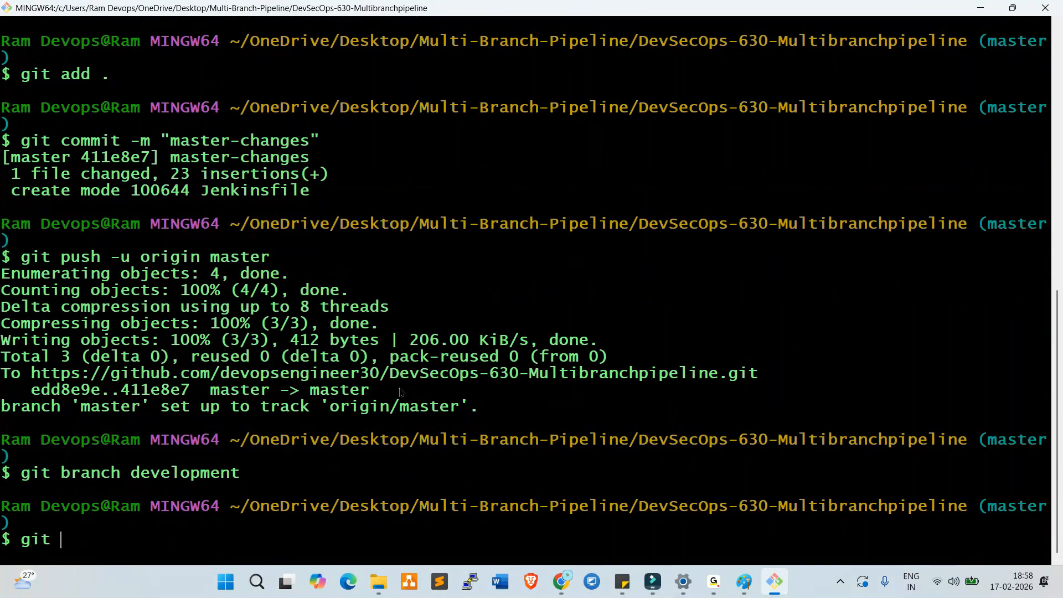
type("branch")
key("Return")
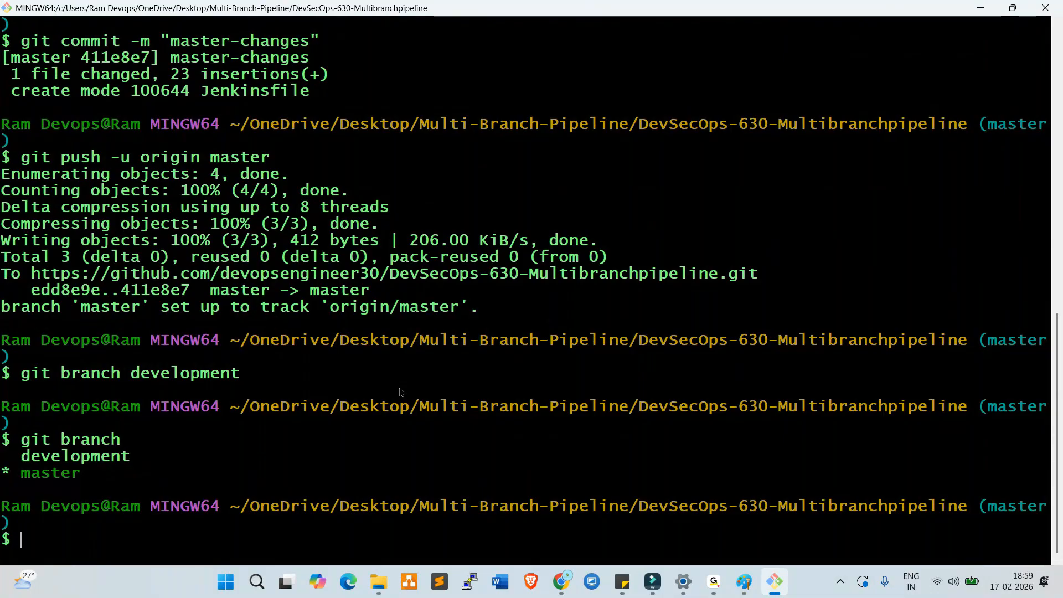
Check out the development branch and list the files it contains with ls.
type("git checkout ")
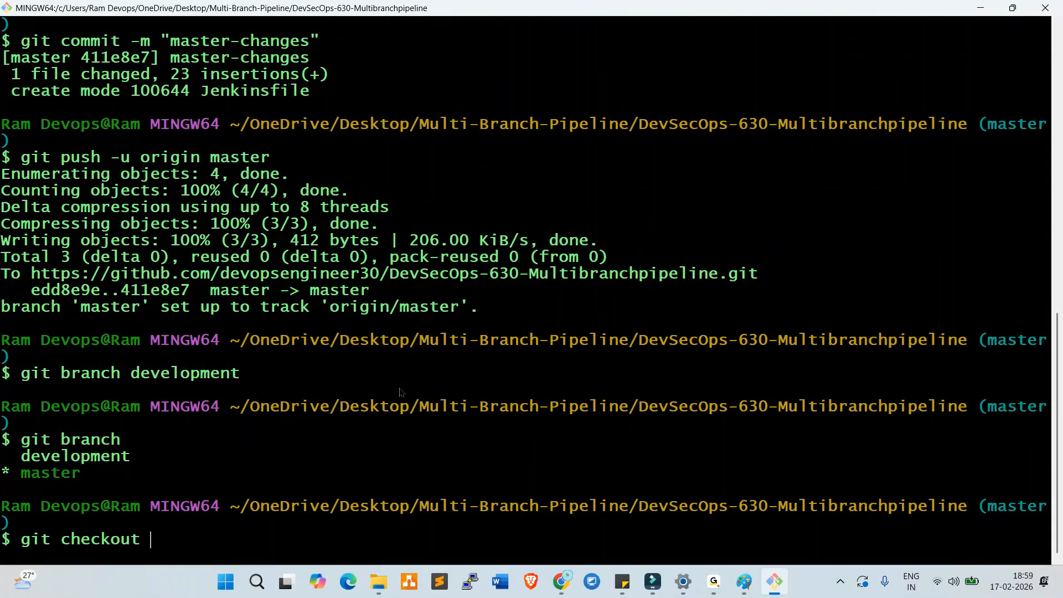
type("deve")
key("Tab")
key("Return")
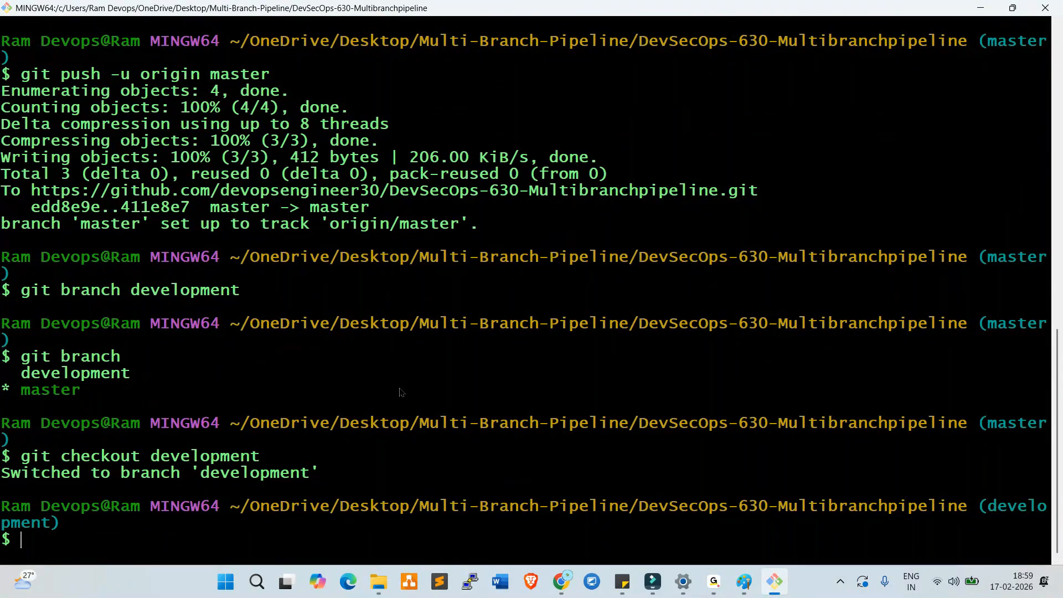
type("git")
key("BackSpace")
key("BackSpace")
key("BackSpace")
type("ls")
key("Return")
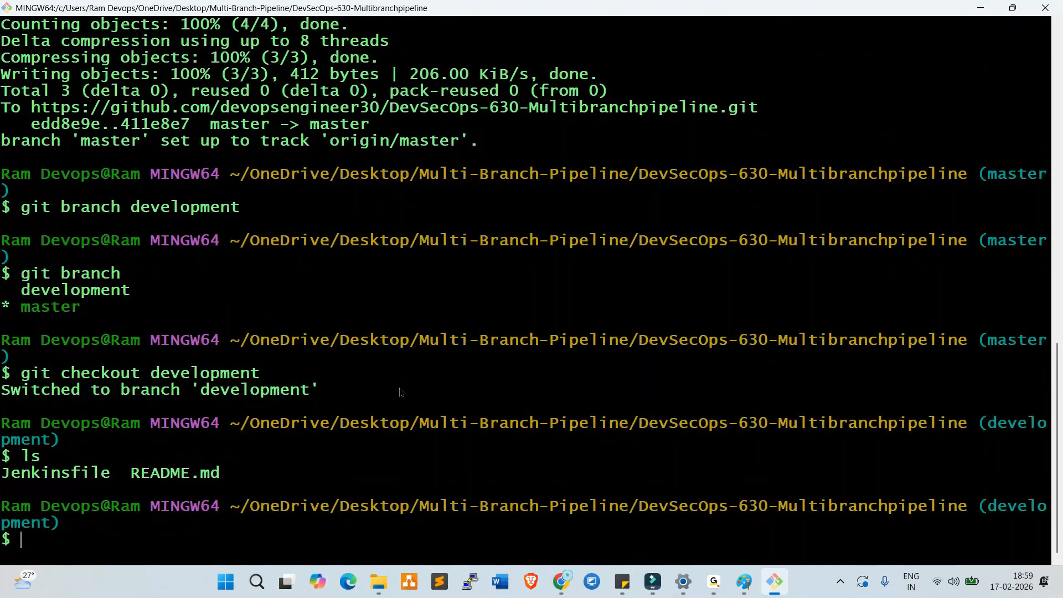
Edit the Jenkinsfile in vi so the development stage echoes "This is development branch..", and save and quit with :wq.
type("vi ")
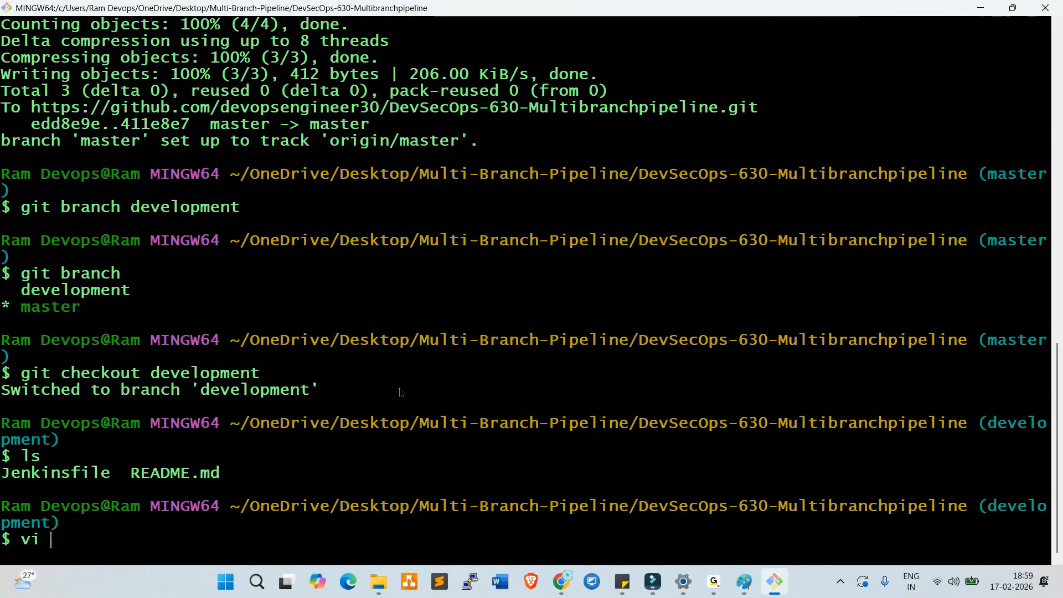
type("Je")
key("Tab")
key("Return")
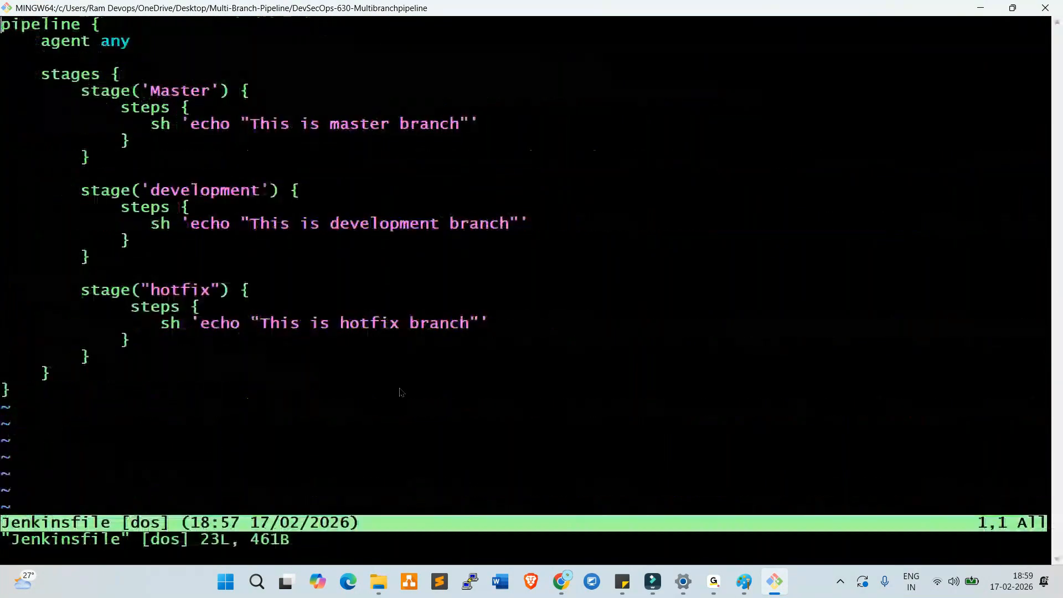
key("i")
key("Down")
key("Down")
key("Down")
key("Down")
key("Down")
key("Up")
key("Up")
key("Up")
key("Up")
key("Up")
key("Up")
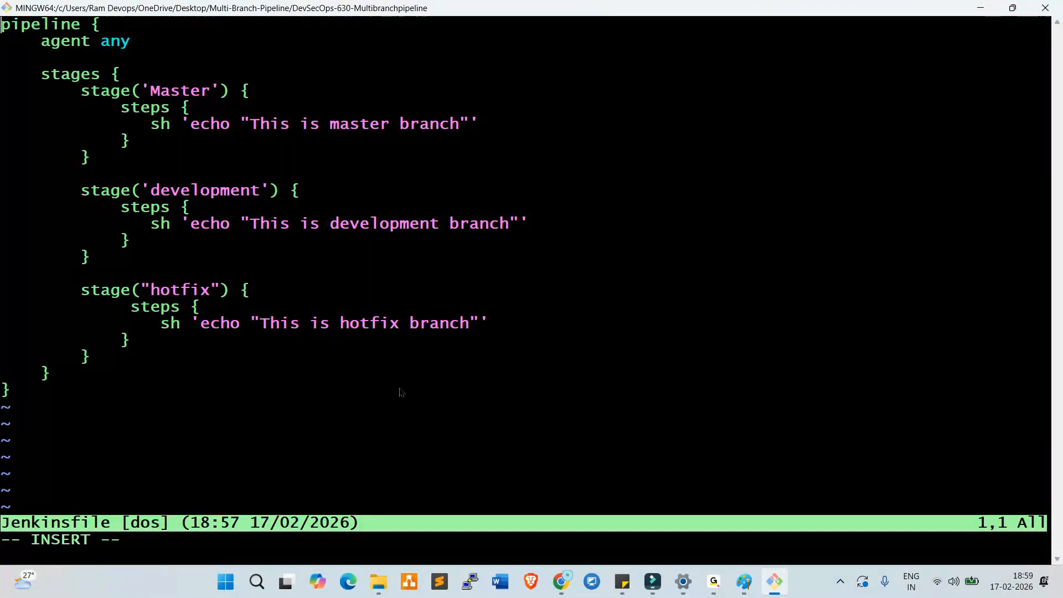
key("Down")
key("Down")
key("Down")
key("Down")
key("Down")
key("Down")
key("Down")
key("Down")
key("Down")
key("Down")
key("Down")
key("Right")
key("Right")
key("Right")
key("Right")
key("Right")
key("Right")
key("Right")
key("Right")
key("Right")
key("Right")
key("Right")
key("Right")
key("Down")
key("Right")
key("Right")
key("Right")
key("Right")
key("Right")
key("Right")
key("Right")
key("Right")
key("Right")
key("Right")
key("Right")
key("Right")
key("Right")
key("Right")
key("Right")
key("Right")
key("Right")
key("Right")
key("Right")
key("Right")
type("..")
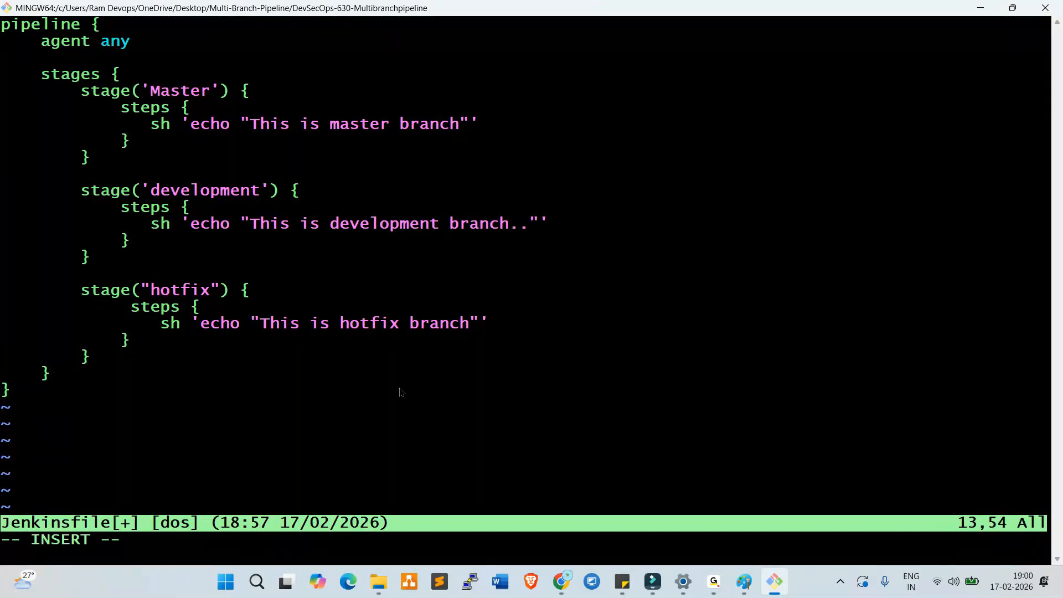
key("Escape")
type(":wq")
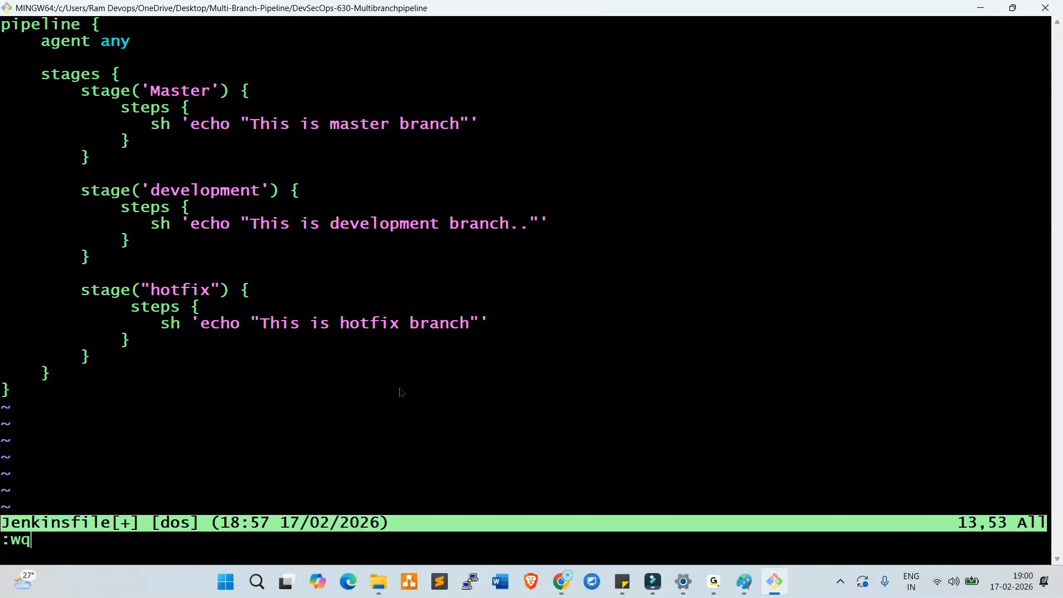
key("Return")
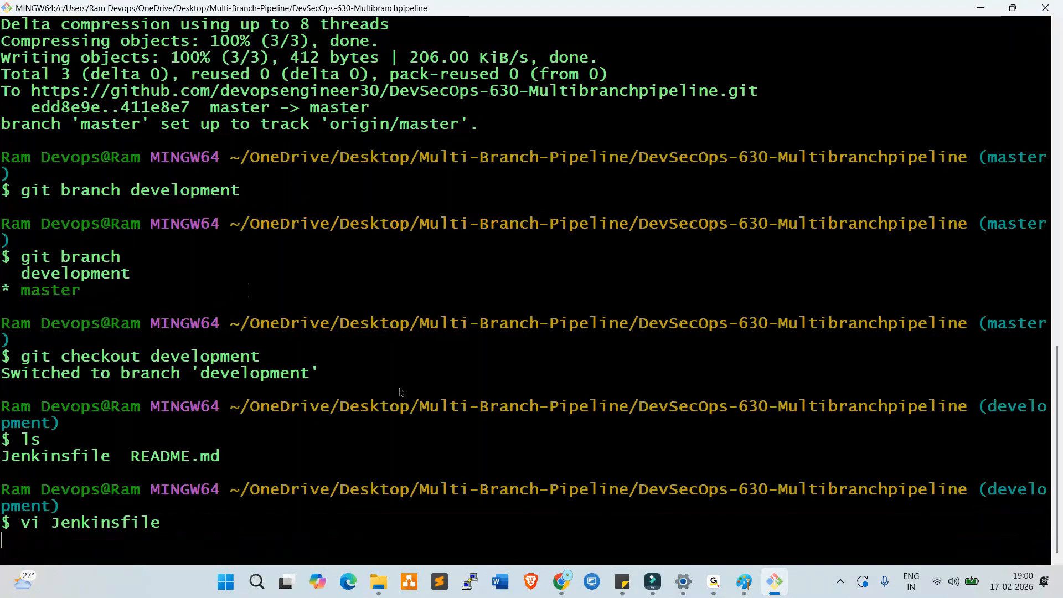
Stage the edited Jenkinsfile with git add . and commit it on development with the message "dev-changes".
type("git add .")
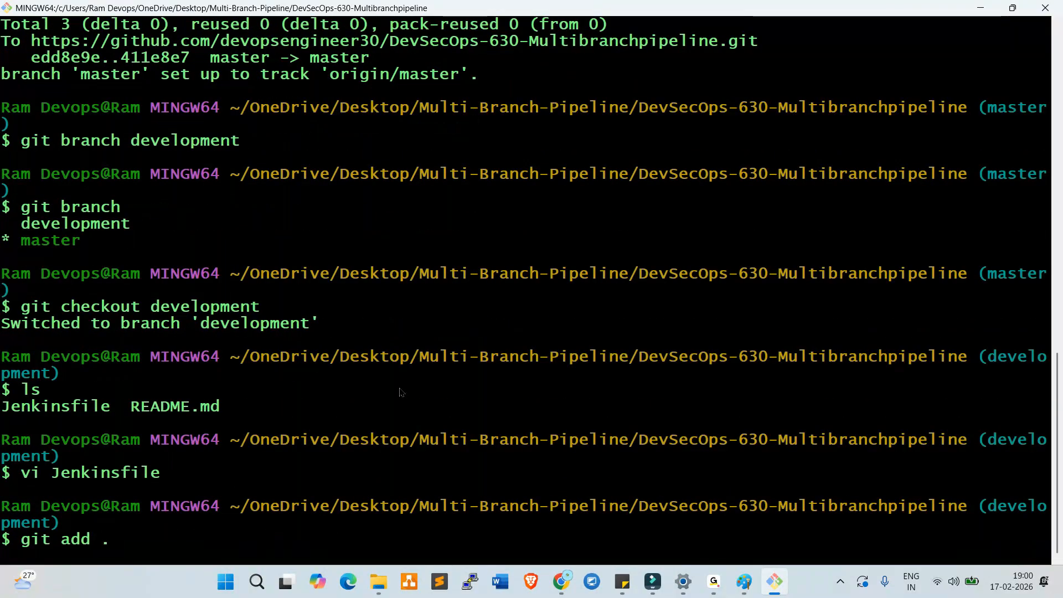
key("Return")
type("git commit -m \"")
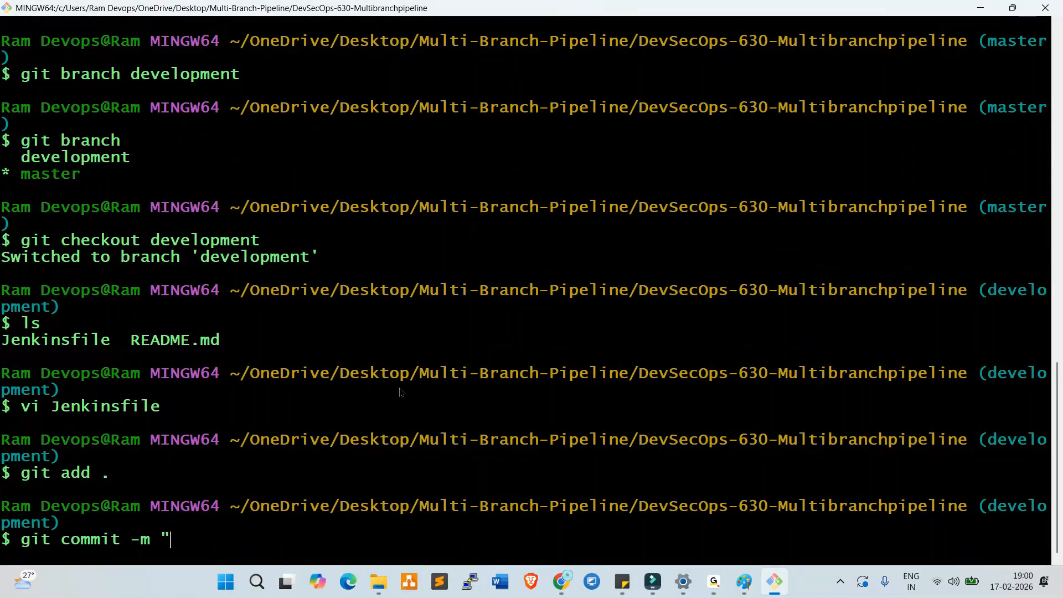
type("dev-changes\"")
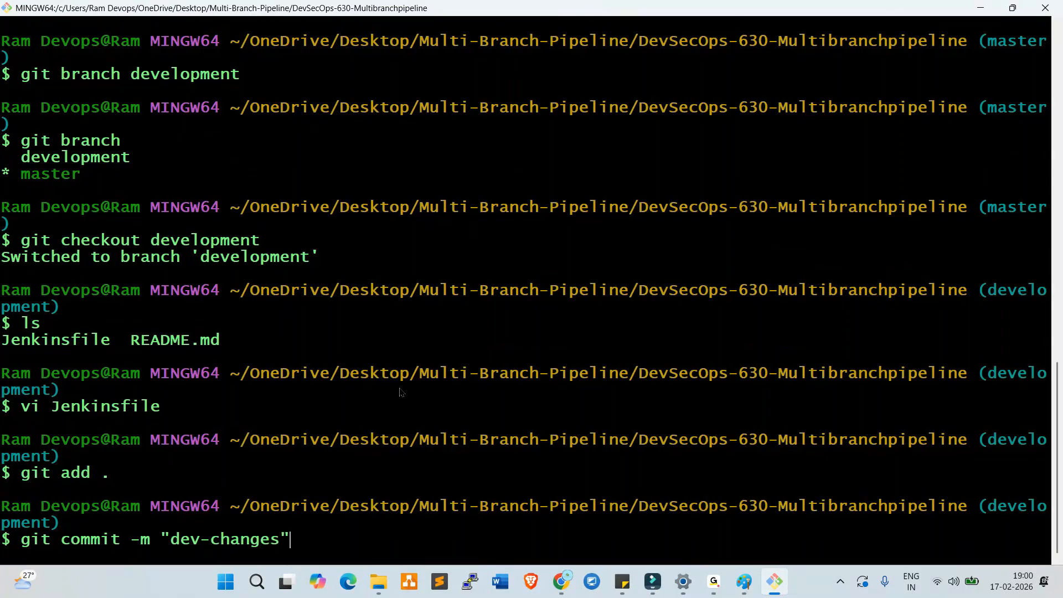
key("Return")
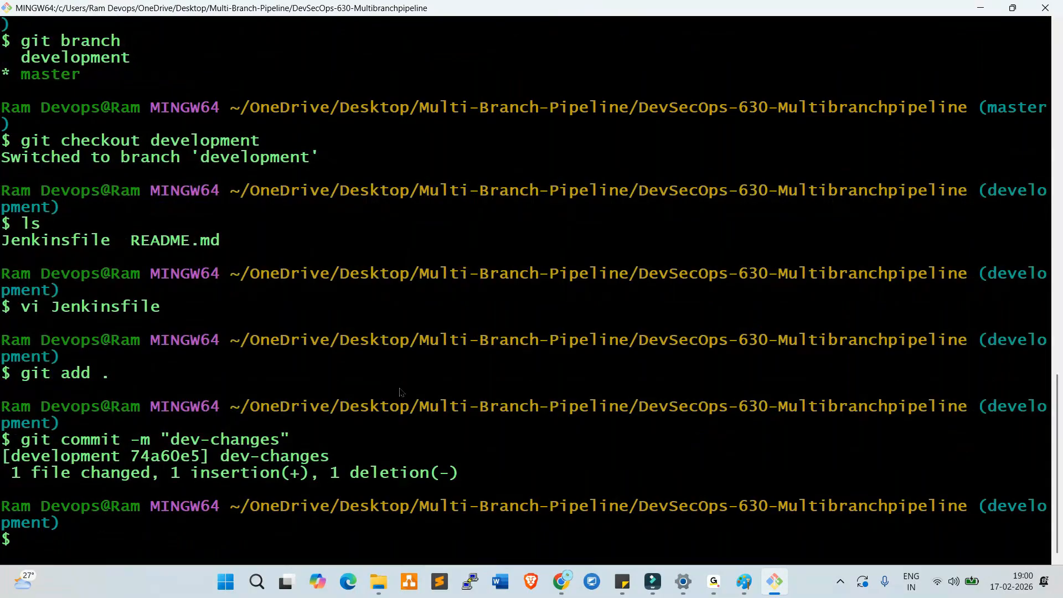
Try to push from the development branch with git push -u origin master.
type("git push -u origin master")
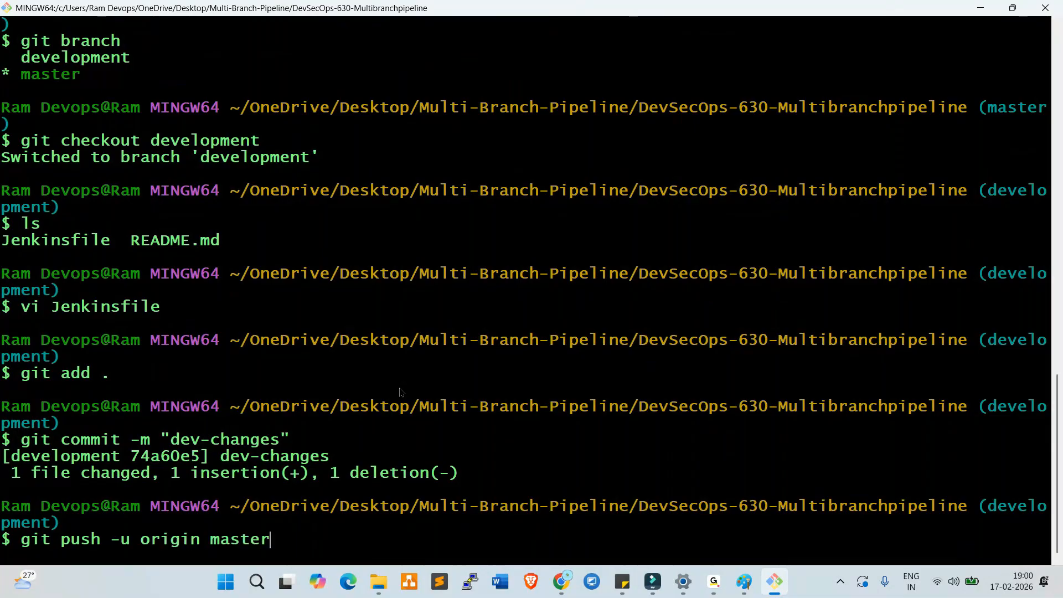
key("Return")
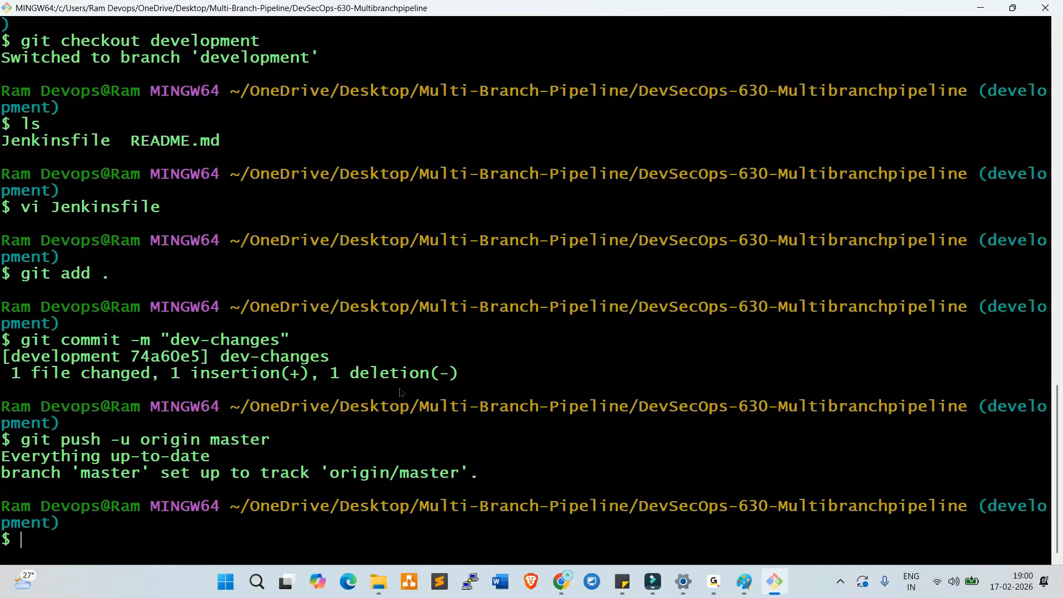
Edit the Jenkinsfile in vi so the development stage echoes "This is development branch.", and save and quit with :wq.
type("vi")
type("Jenk")
key("Tab")
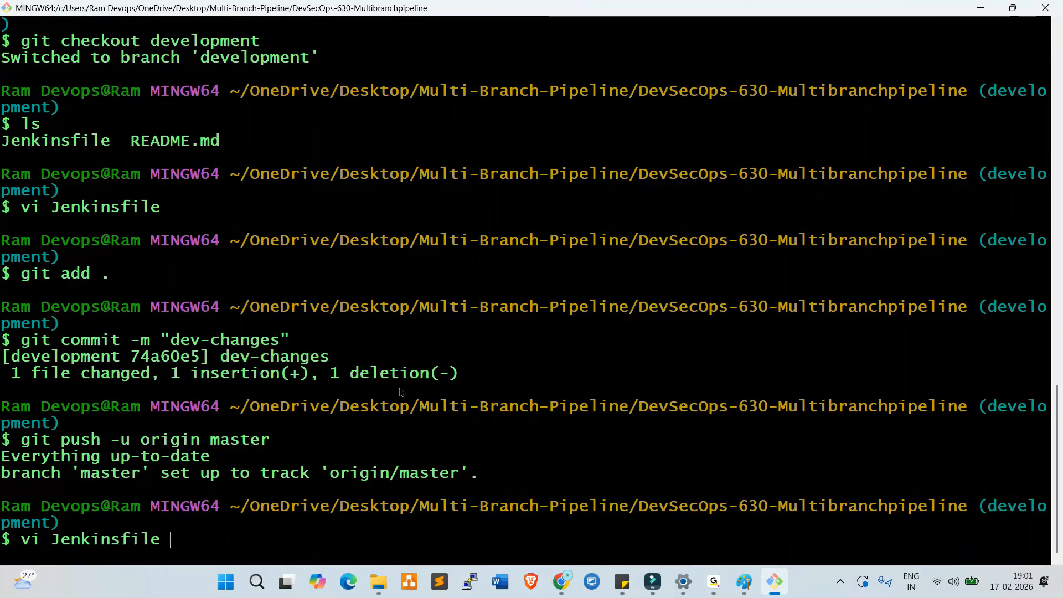
key("Return")
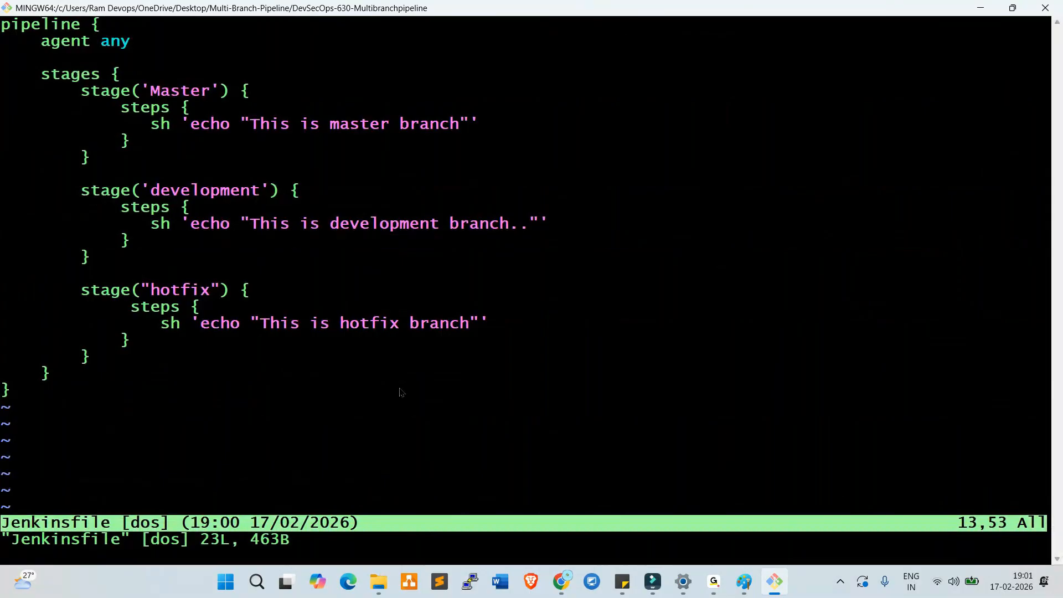
key("x")
key("Escape")
type(":wq")
key("Return")
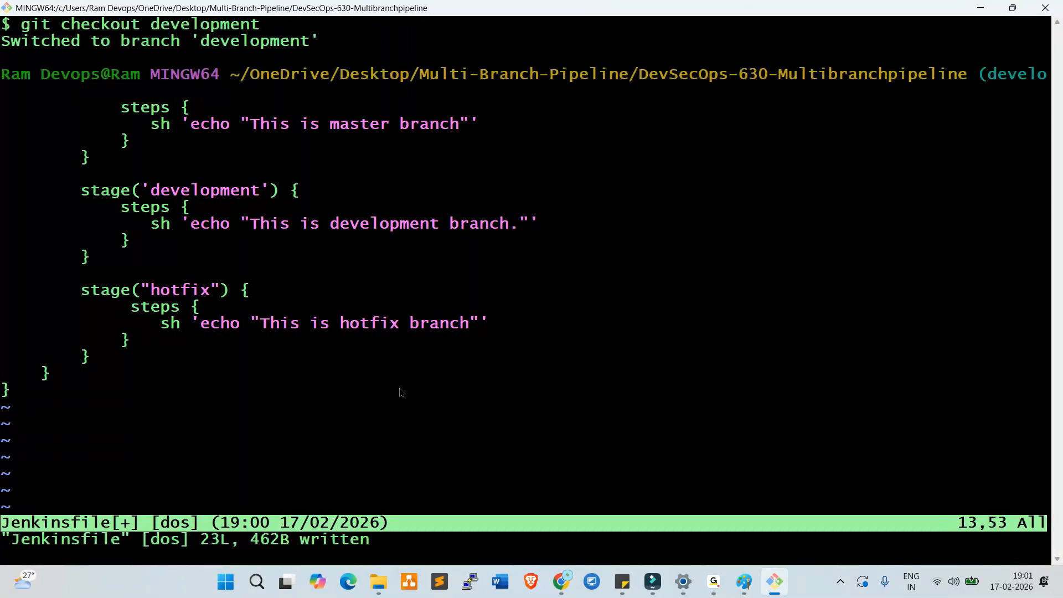
Stage the edited Jenkinsfile with git add . and commit it on development with the message "dev-changes1".
type("git a")
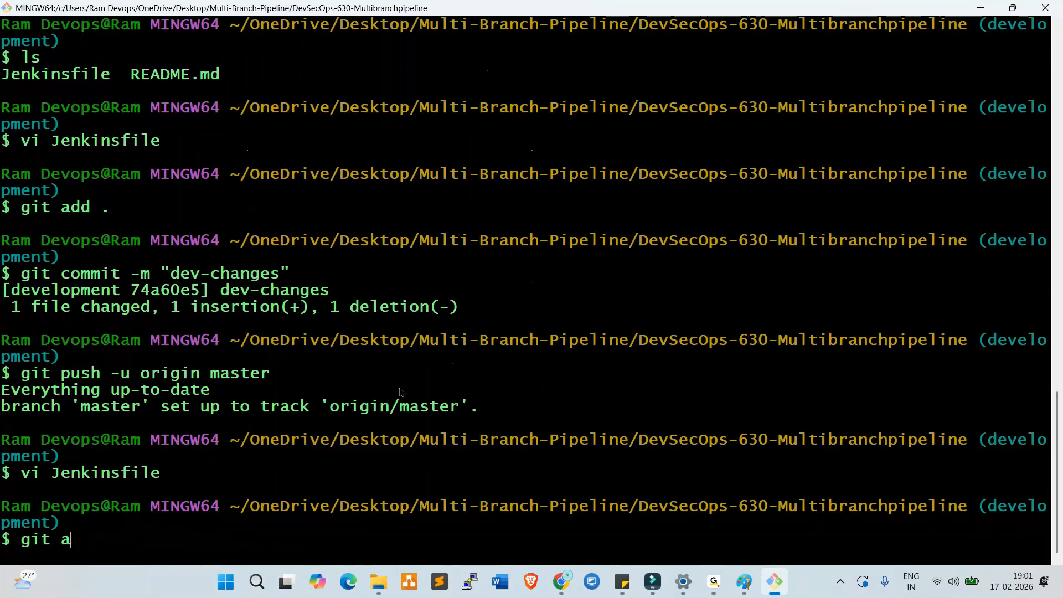
type("dd .")
key("Return")
type("gi")
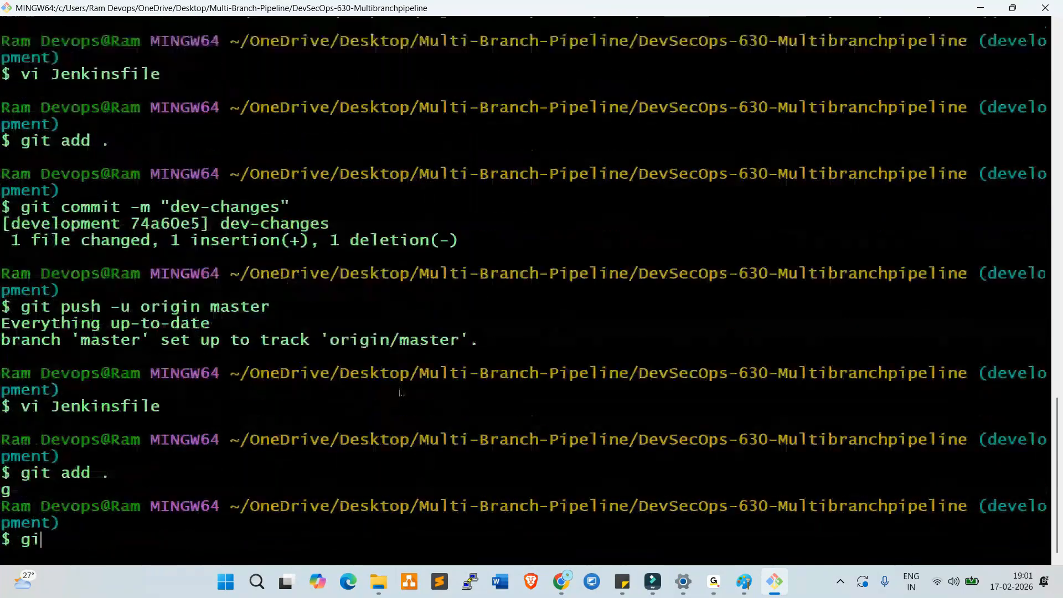
type("t commit ")
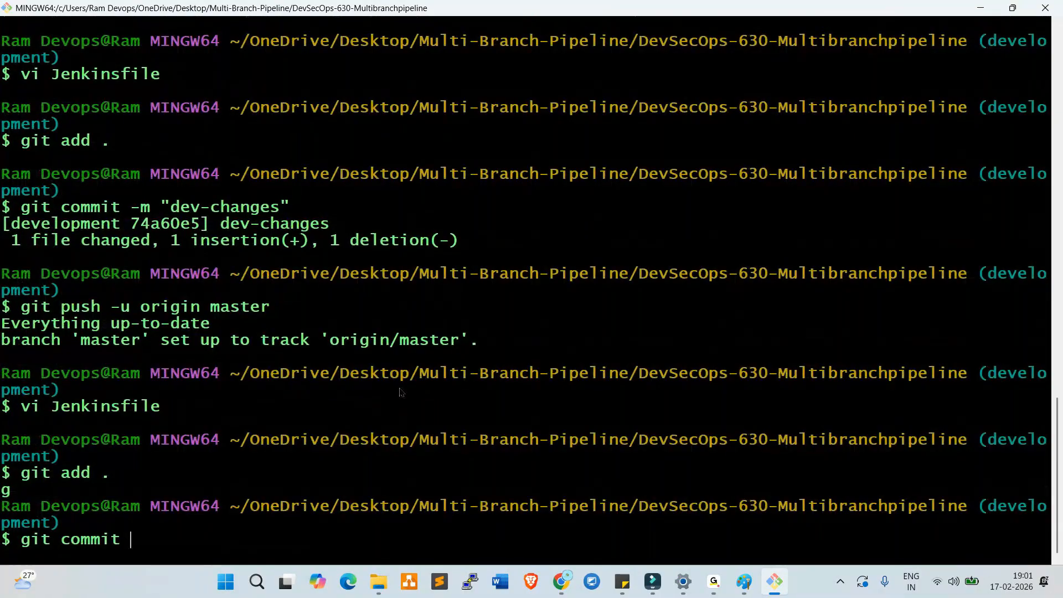
type("-m \"dev-cha")
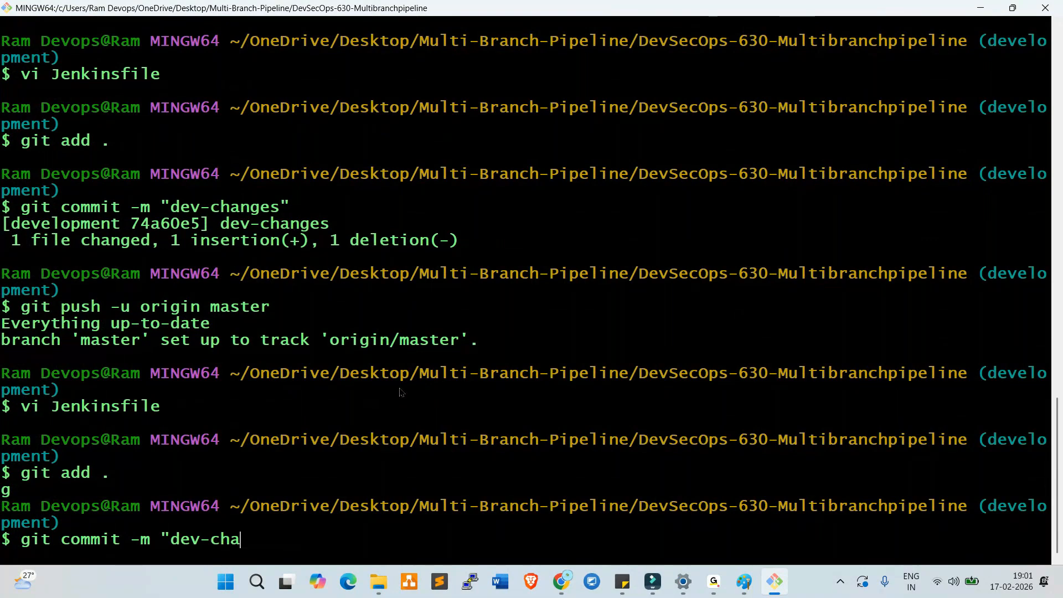
type("nges1\"")
key("Return")
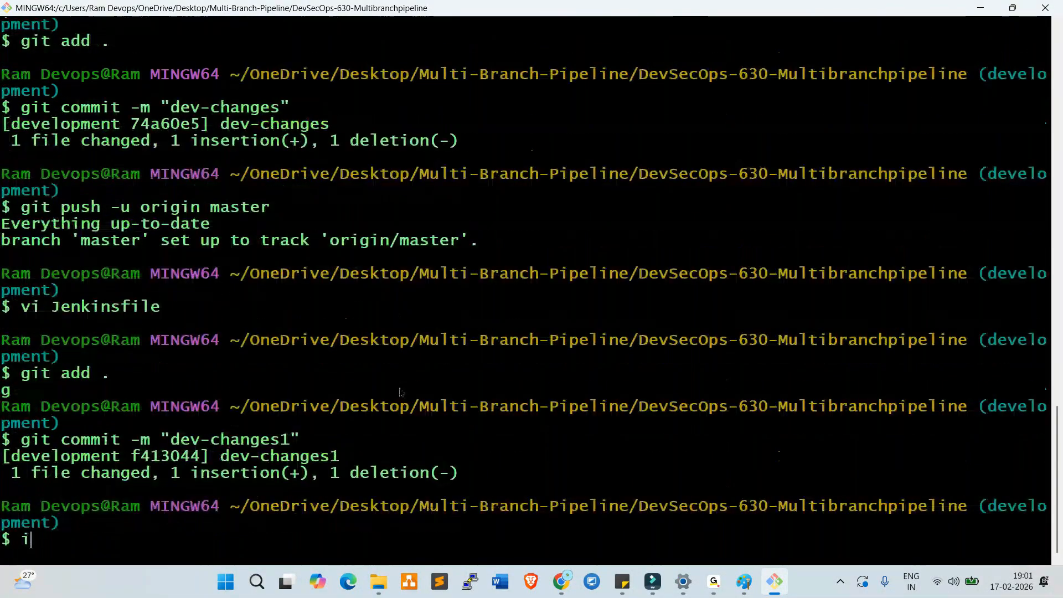
Push the development branch to GitHub with git push -u origin development.
type("git push -u origin")
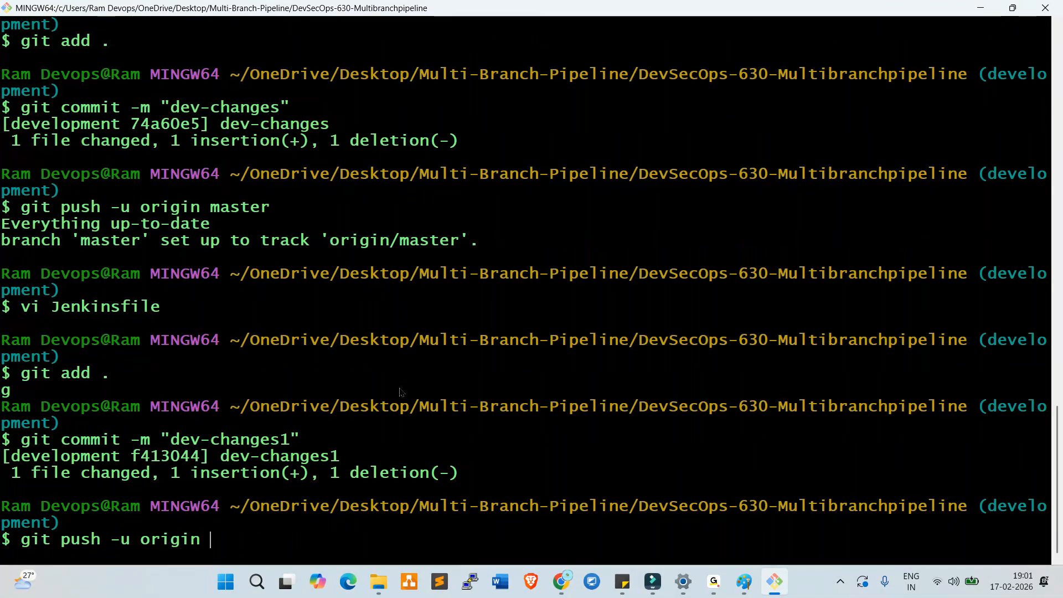
type(" development")
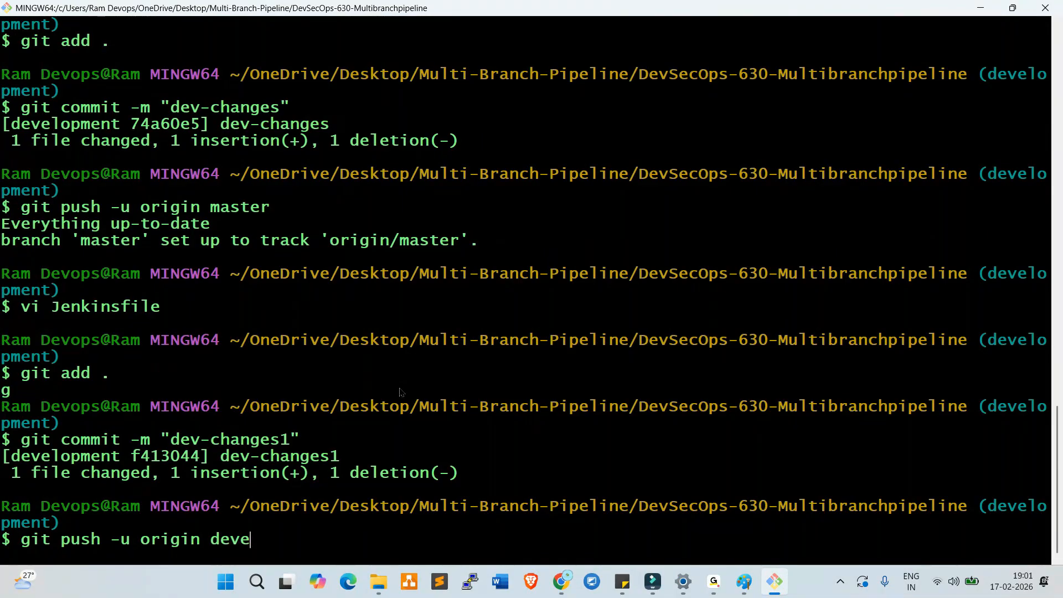
key("Tab")
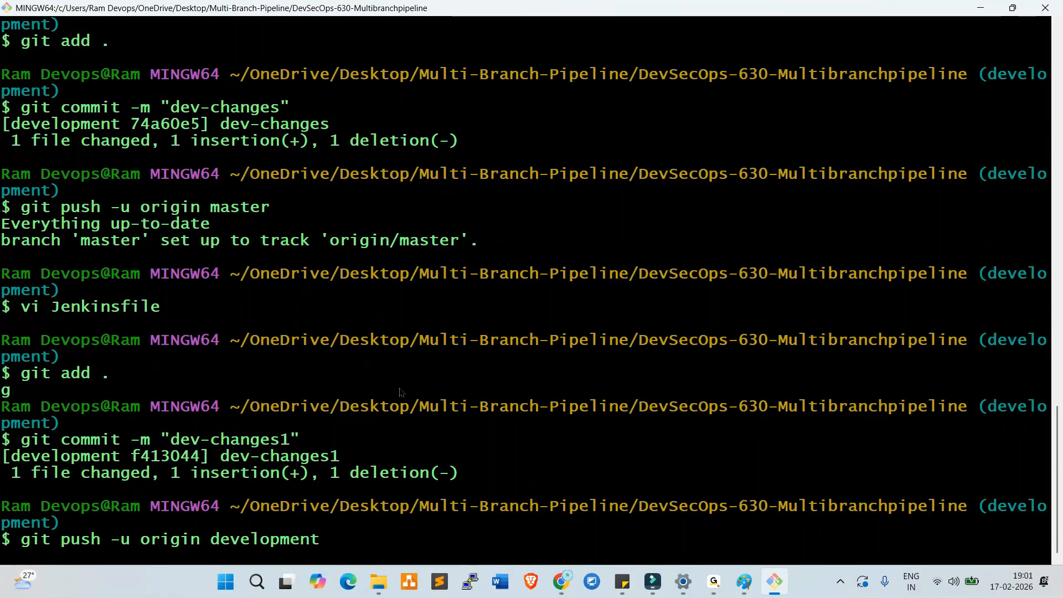
key("Return")
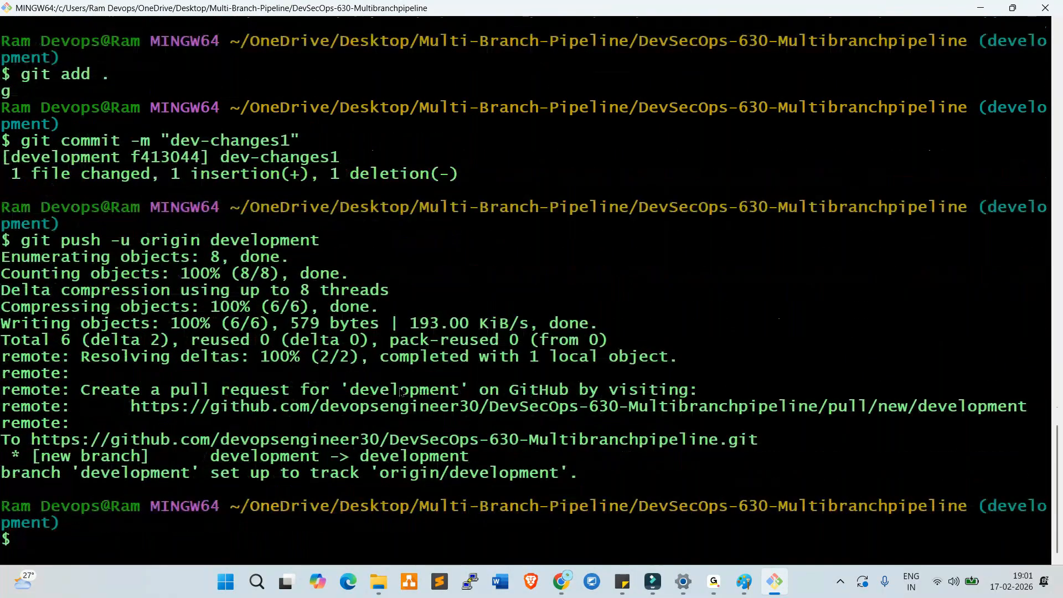
Check out the master branch and create a new branch named hotfix from it with git branch hotfix.
type("git checkout master")
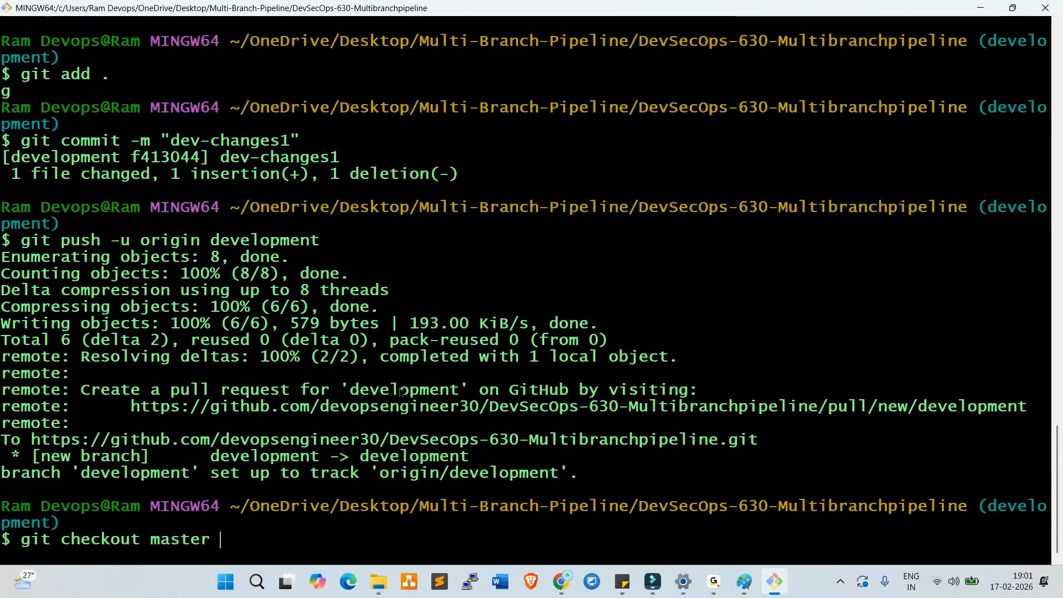
key("Return")
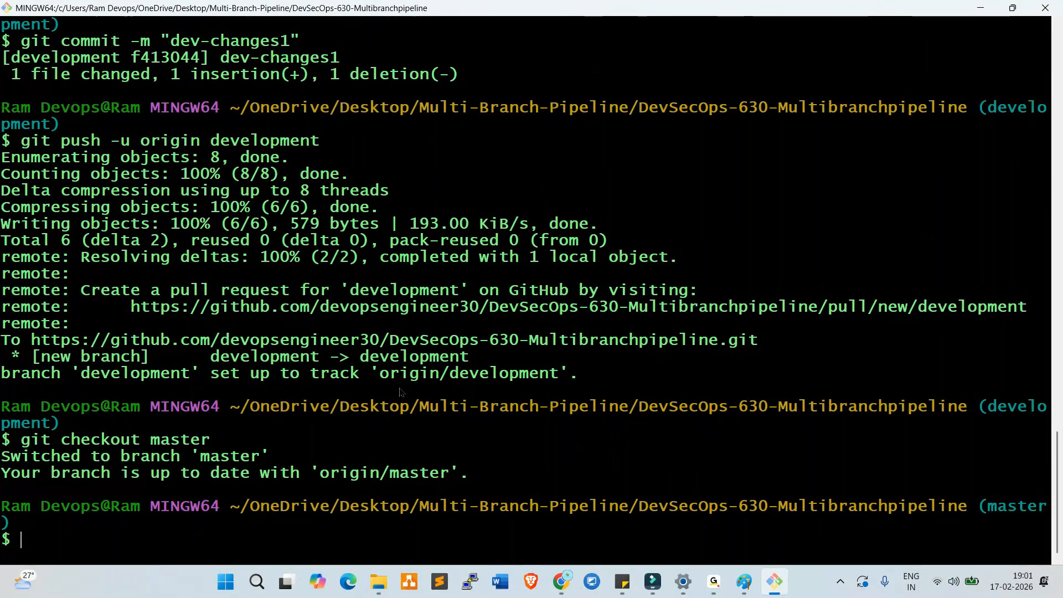
type("git branch hotfix")
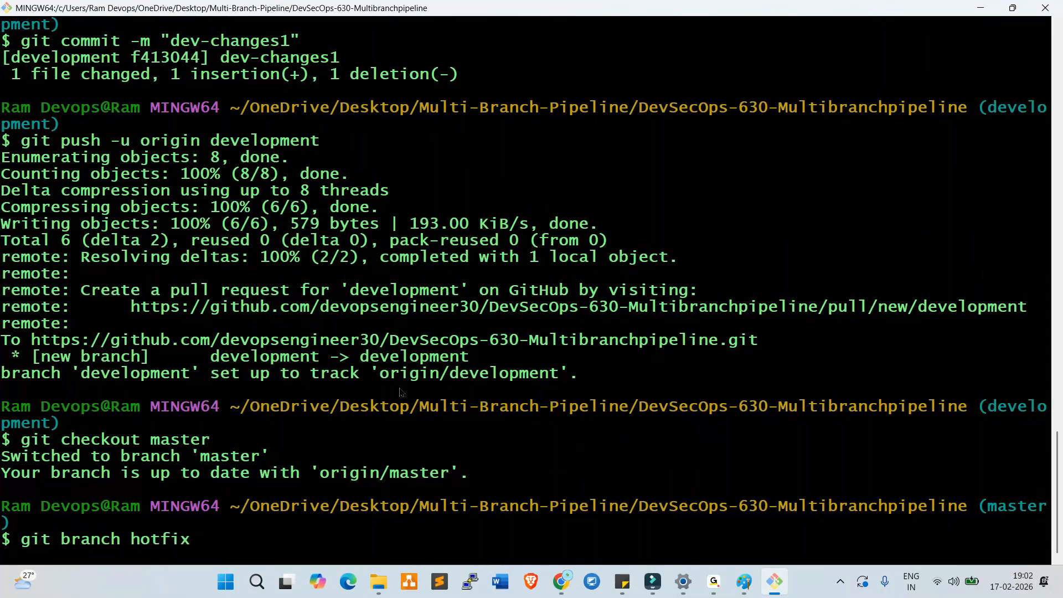
key("Return")
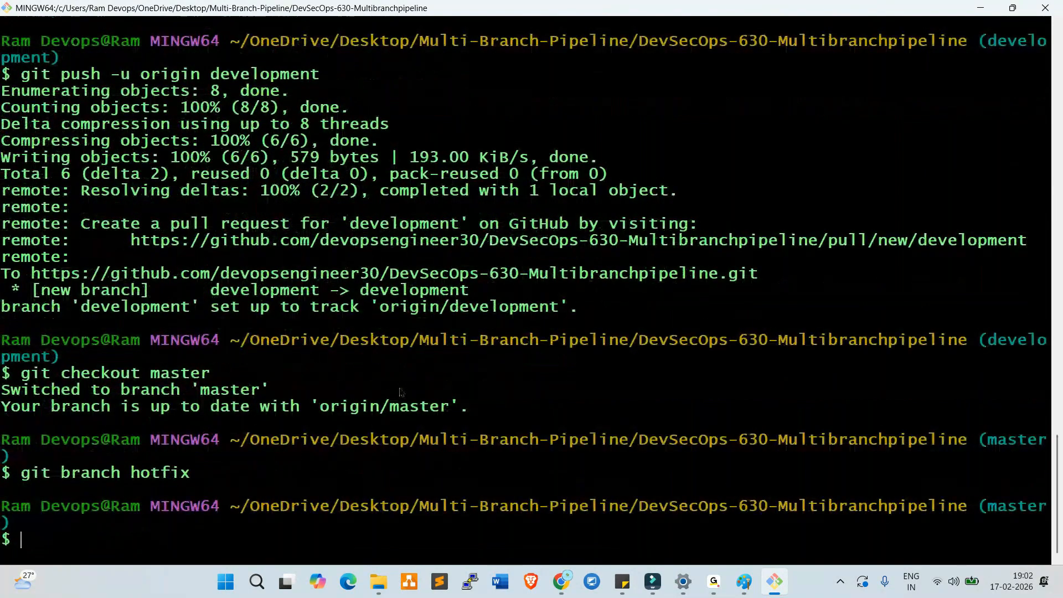
Check out the hotfix branch and list the files it contains with ls.
type("git checkout hotfix")
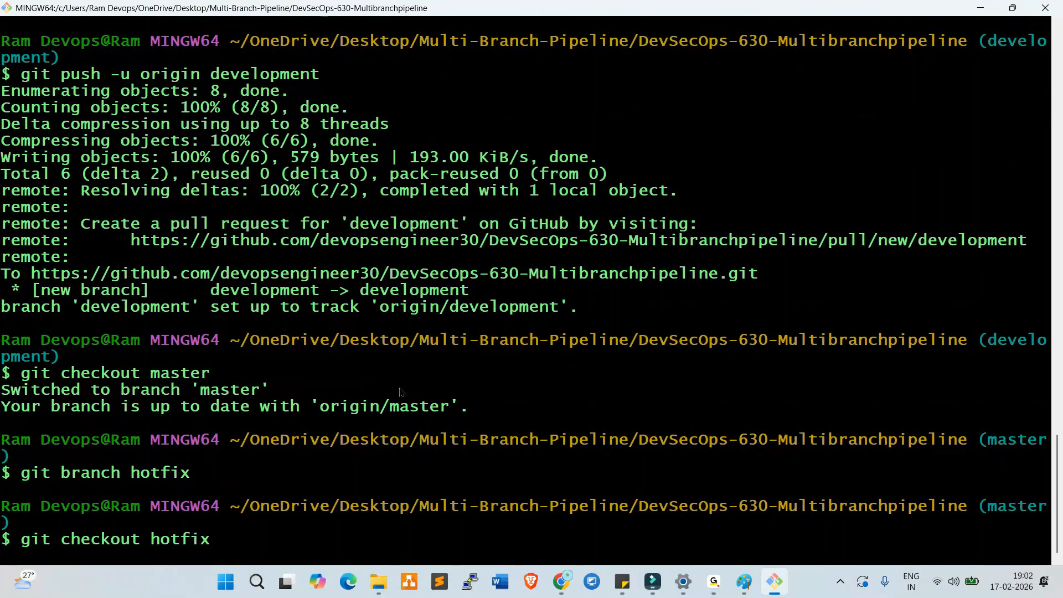
key("Return")
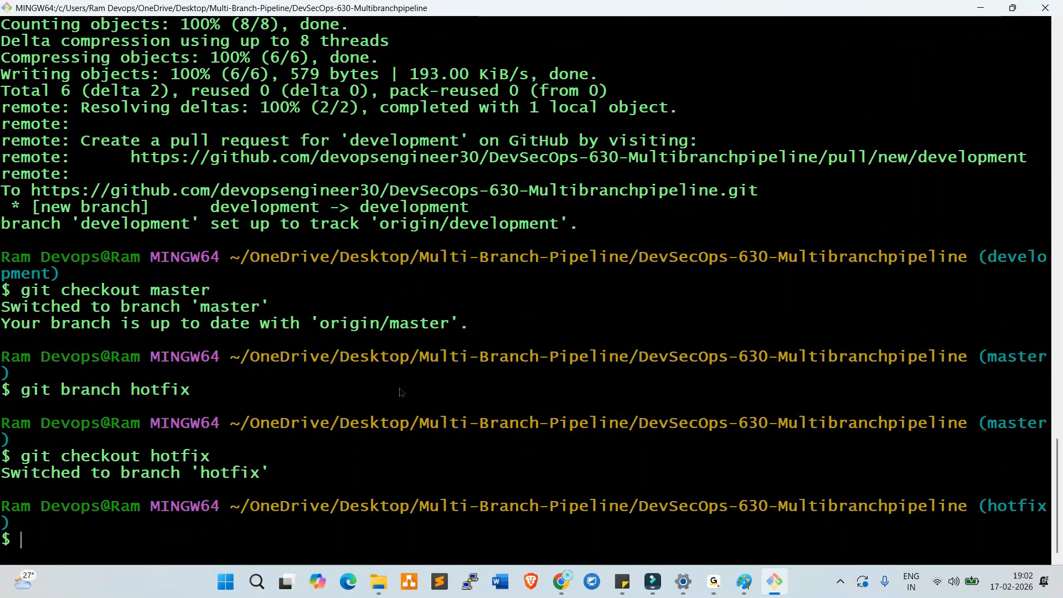
type("l")
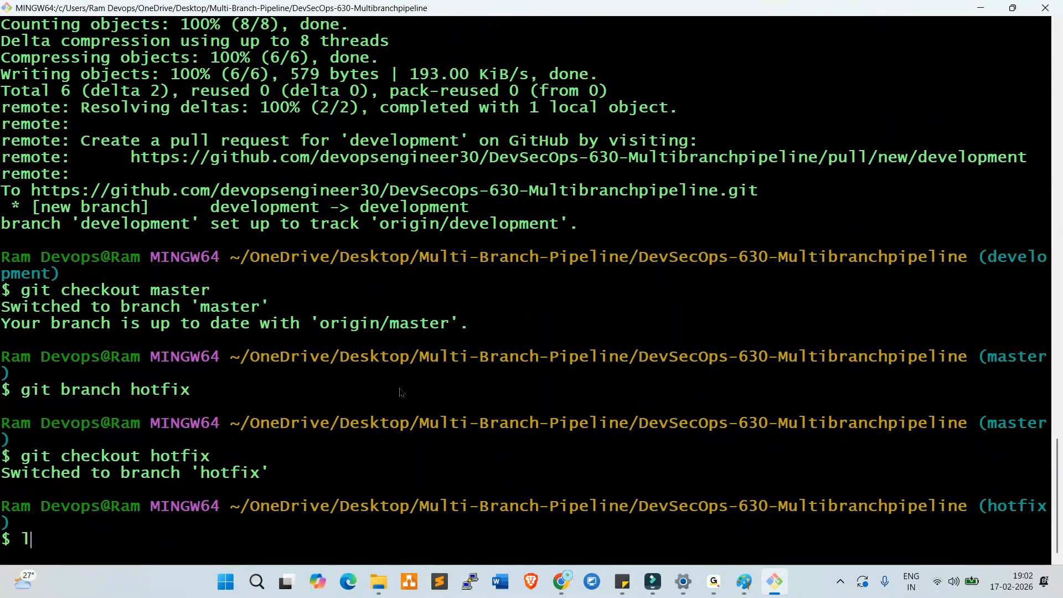
type("s")
key("Return")
Edit the Jenkinsfile in vi so the hotfix stage echoes "This is hotfix branch..", then save the file and quit.
type("vi J")
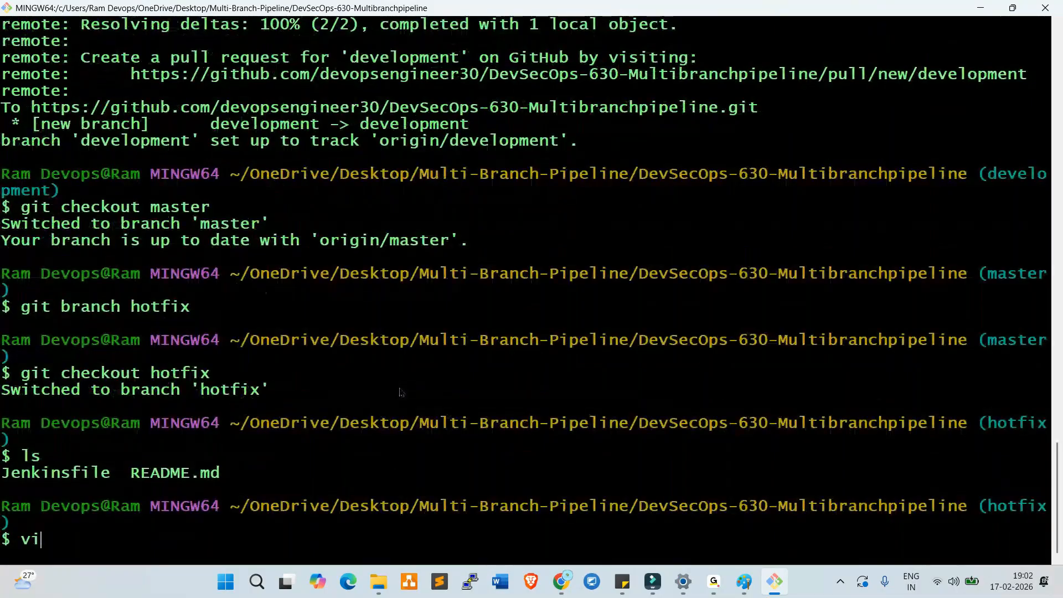
type("en")
key("Tab")
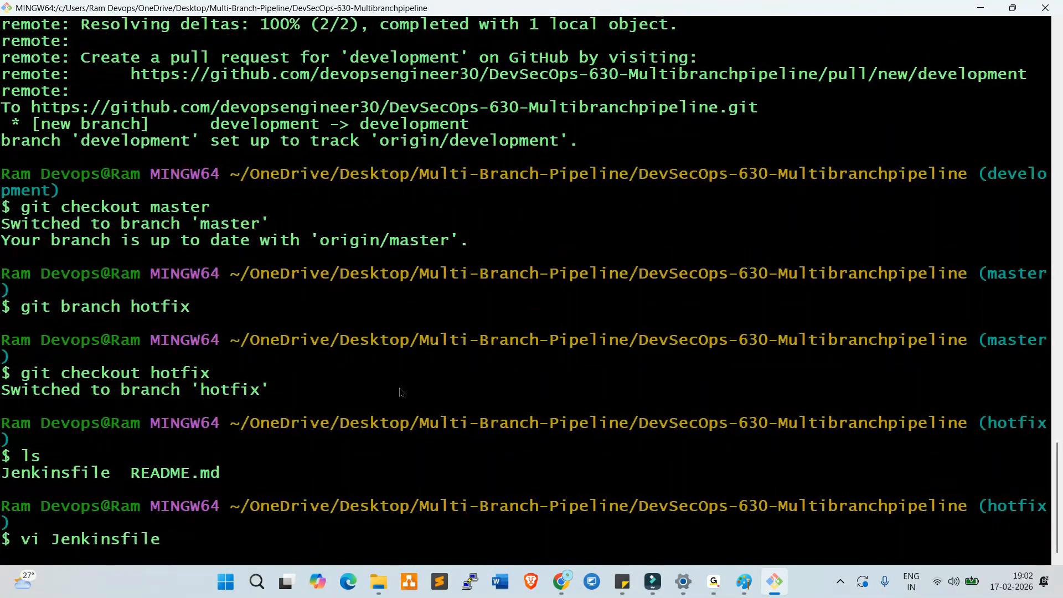
key("Return")
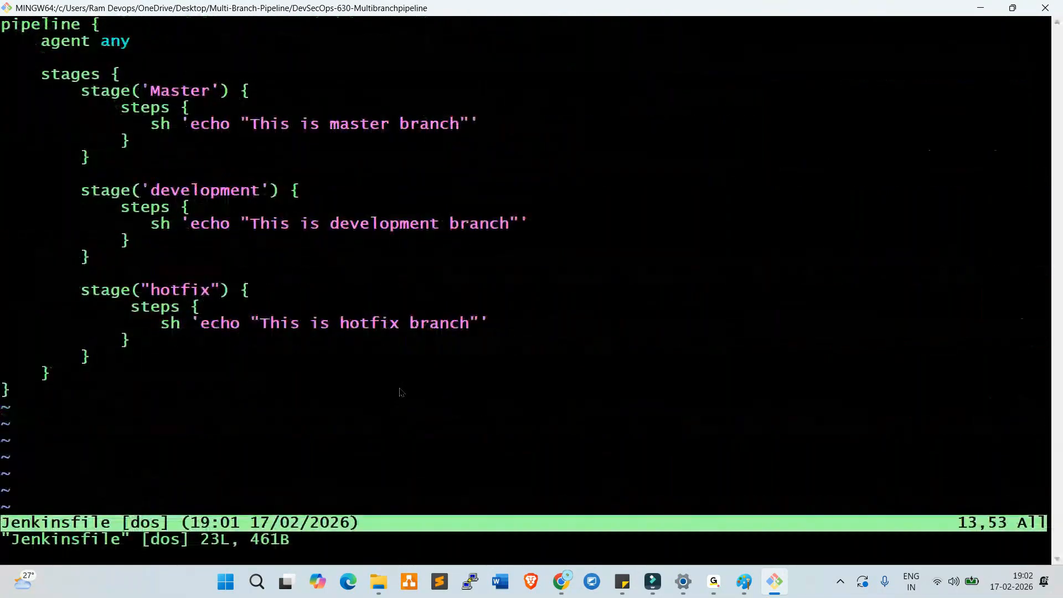
key("Down")
key("Down")
key("Down")
key("Down")
key("Down")
key("Down")
key("Right")
key("Right")
key("Right")
key("Right")
key("Right")
key("Right")
key("Right")
key("Right")
key("Right")
key("Right")
key("Right")
key("Right")
key("Right")
key("Right")
key("Right")
key("Right")
key("Right")
key("Right")
key("Right")
key("Right")
key("Right")
key("Right")
key("Right")
key("Right")
key("Right")
key("Right")
key("Right")
key("Right")
key("Right")
key("Right")
key("Right")
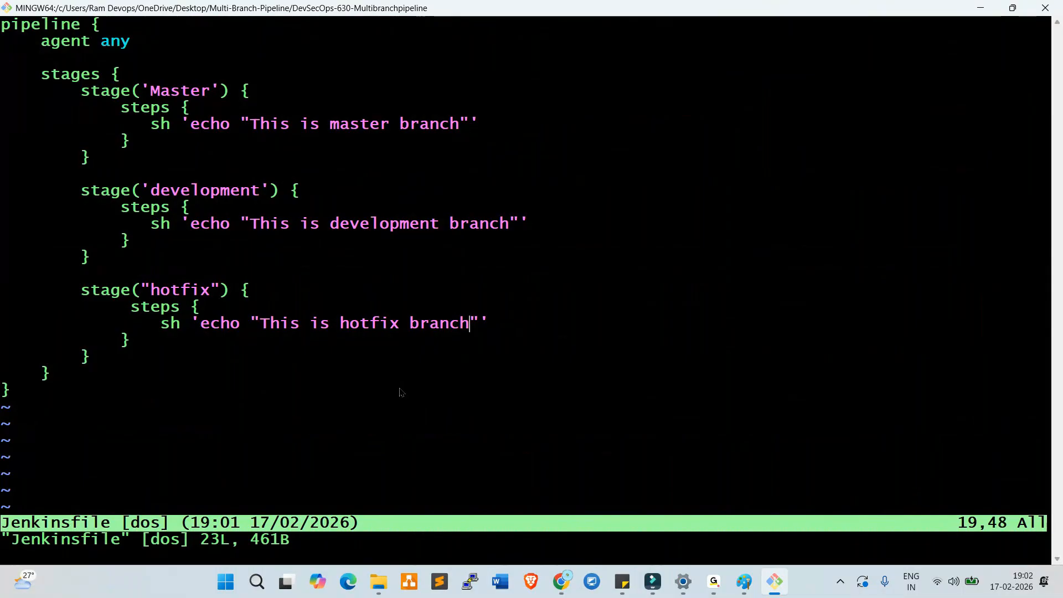
key("i")
key("Right")
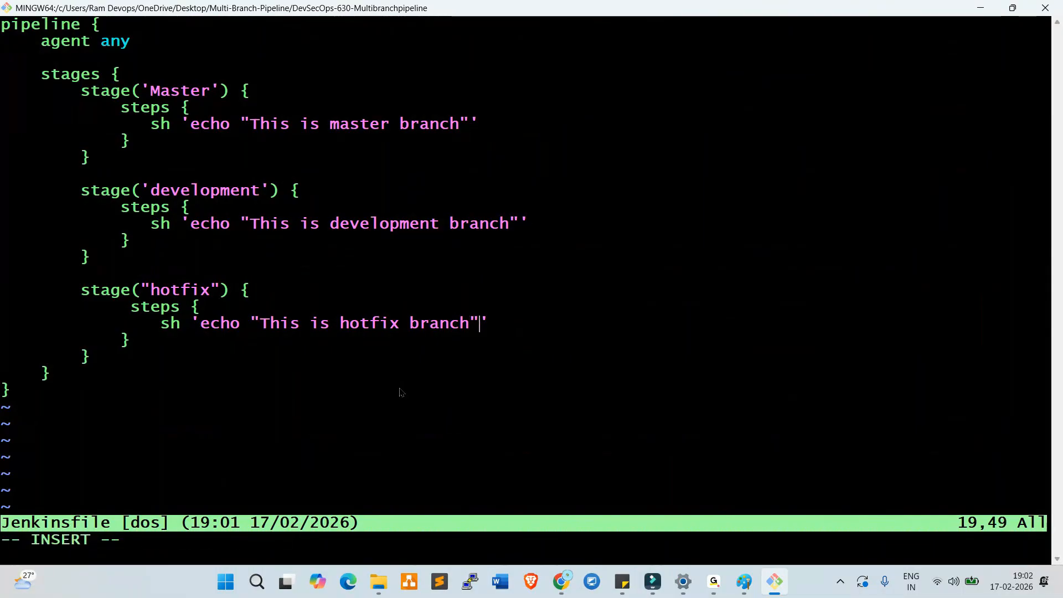
key("Left")
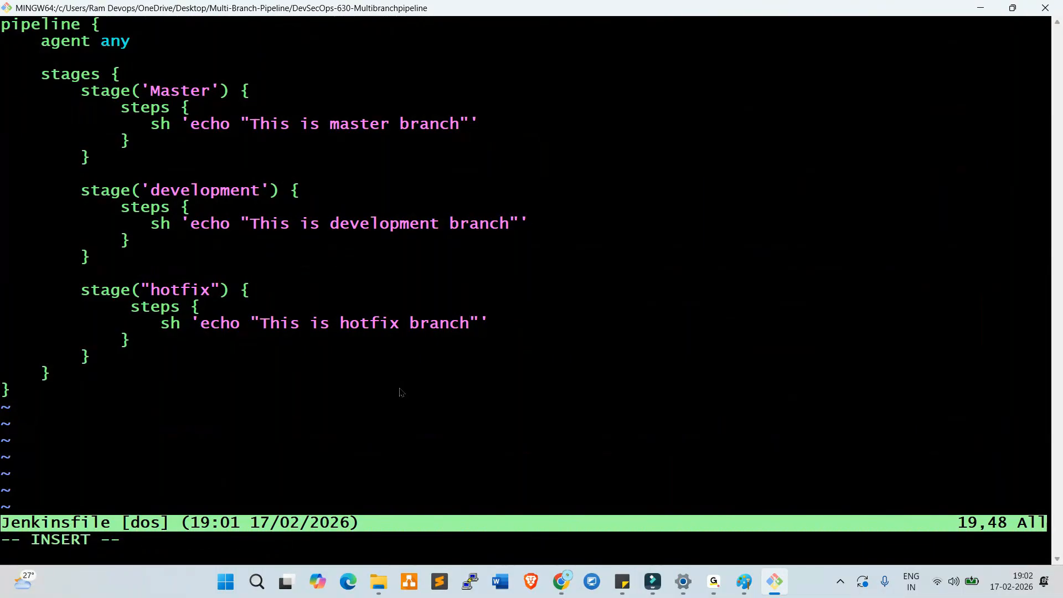
type("..")
key("Escape")
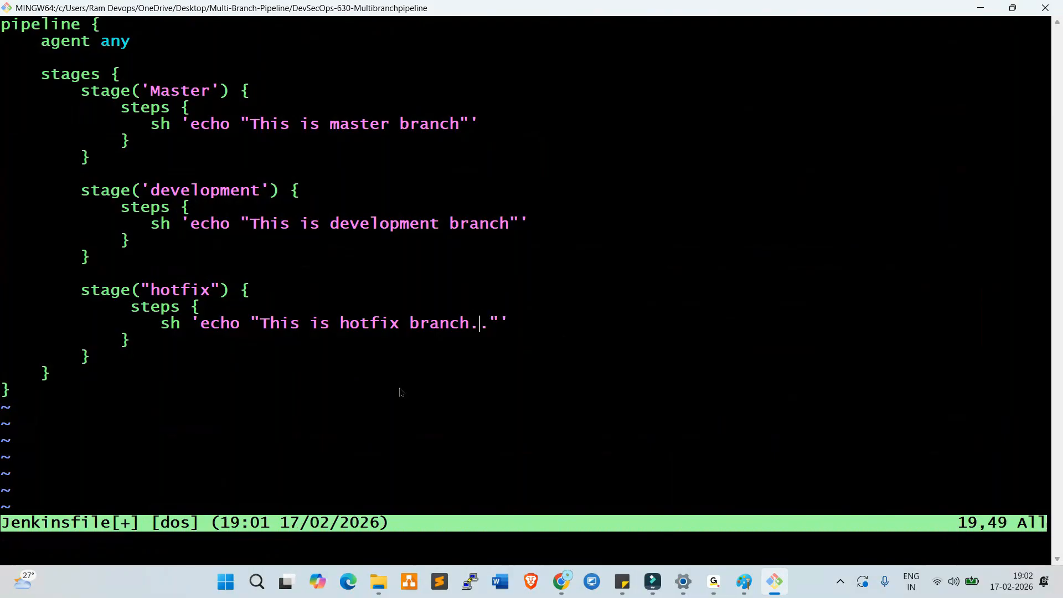
type("w")
key("Return")
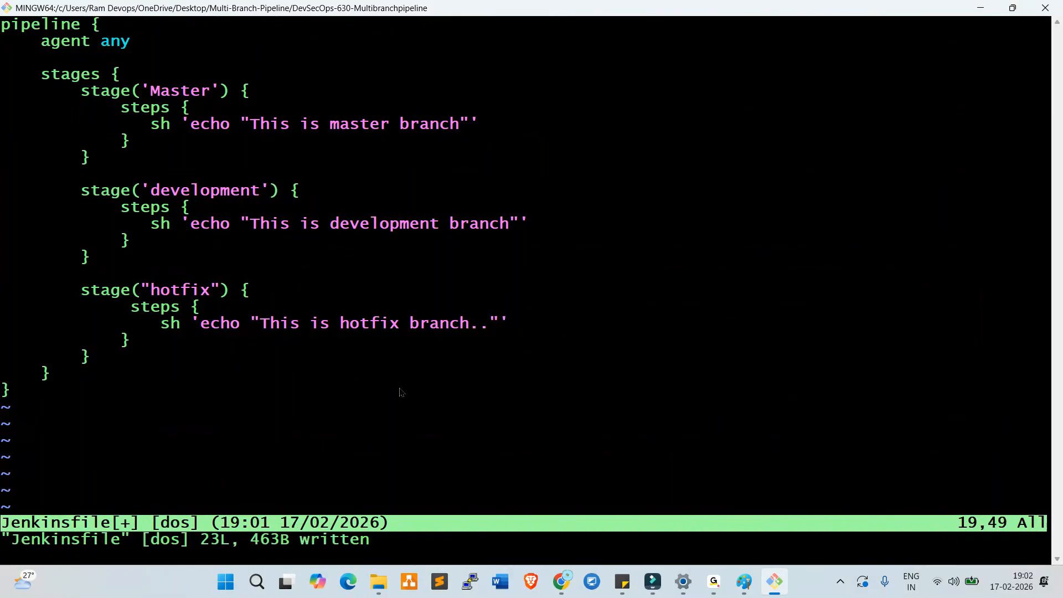
type(":q")
key("Return")
Stage the edited Jenkinsfile with git add . and commit it on hotfix with the message "hotfix-changes".
type("git add .")
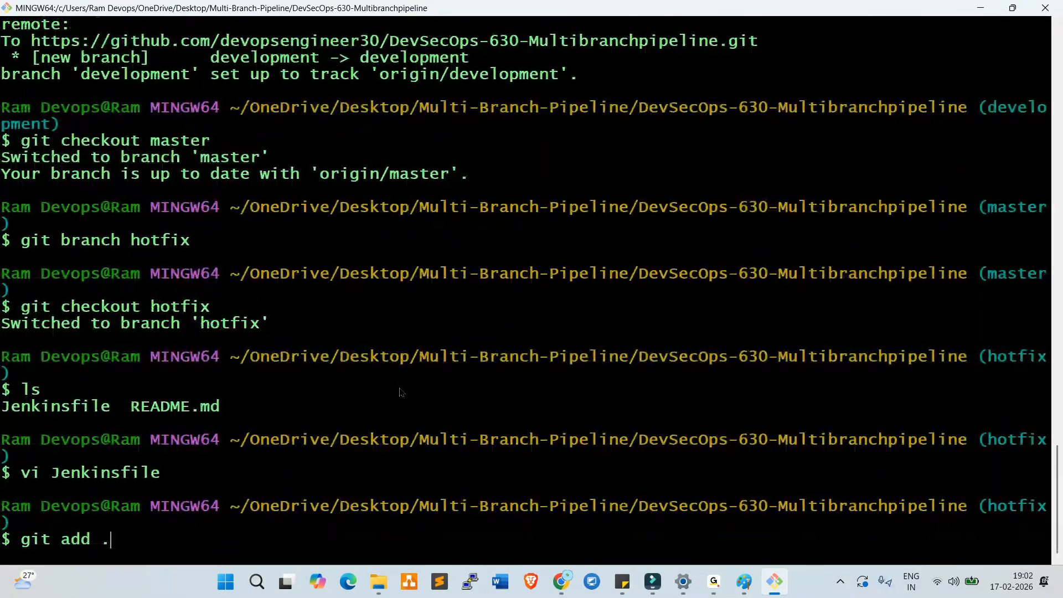
key("Return")
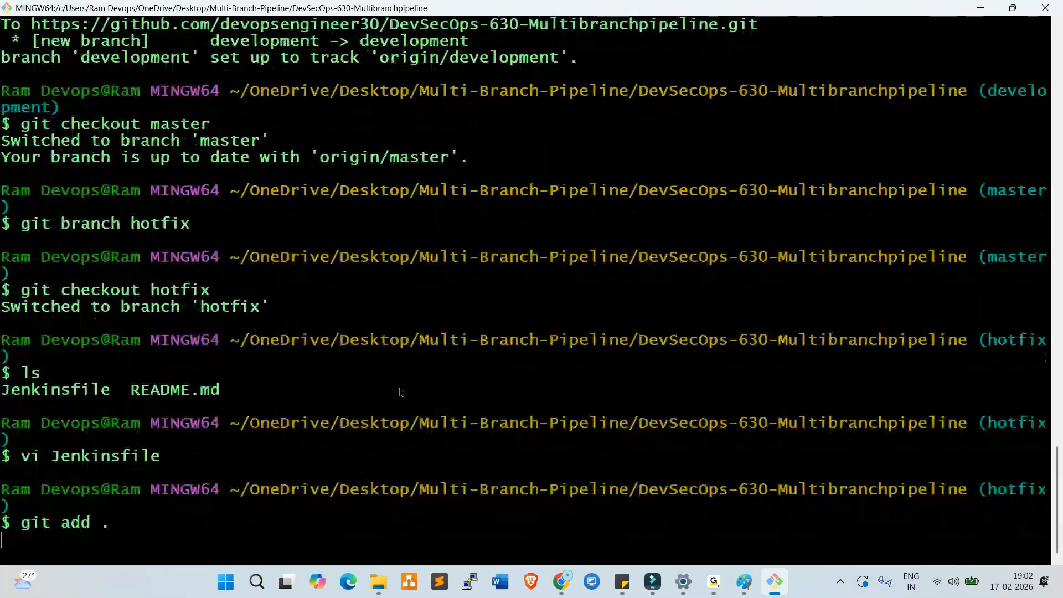
type("git comm")
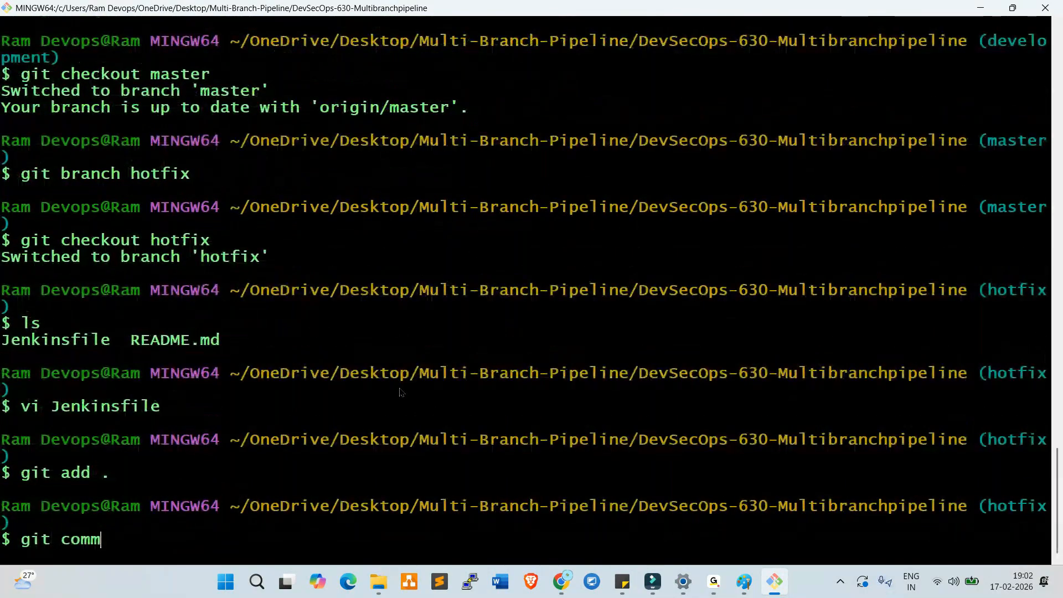
type("it -m \"hotf")
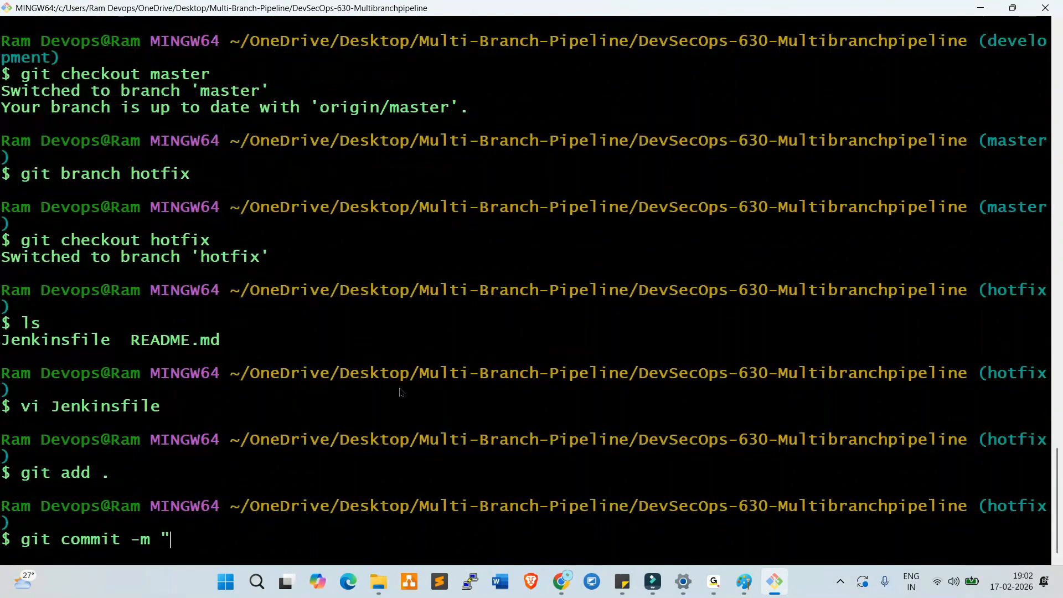
type("ix-change")
type("s\"")
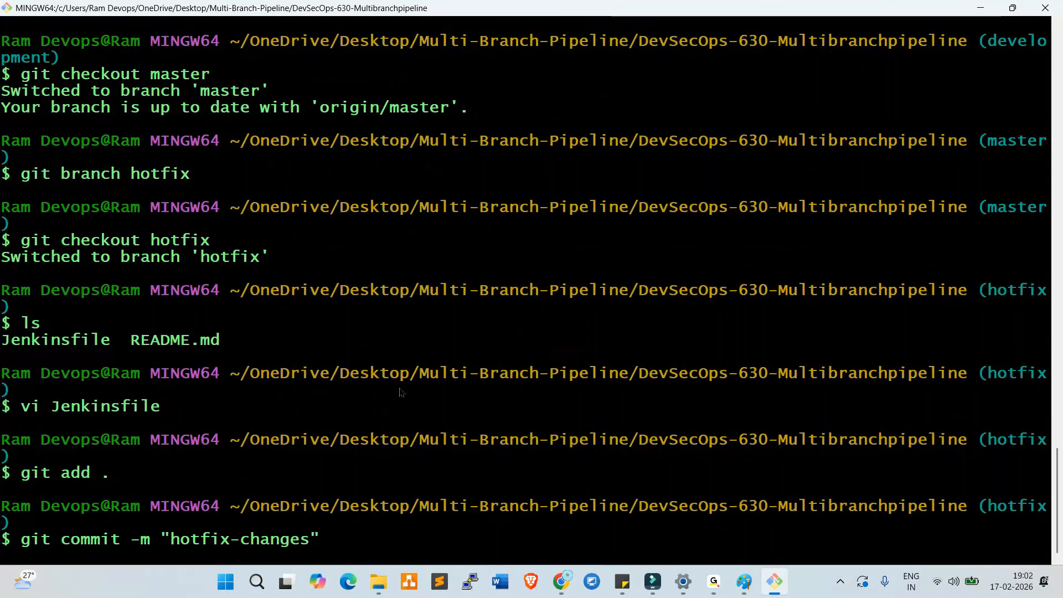
key("Return")
Push the hotfix branch to GitHub with git push -u origin hotfix.
type("git push -")
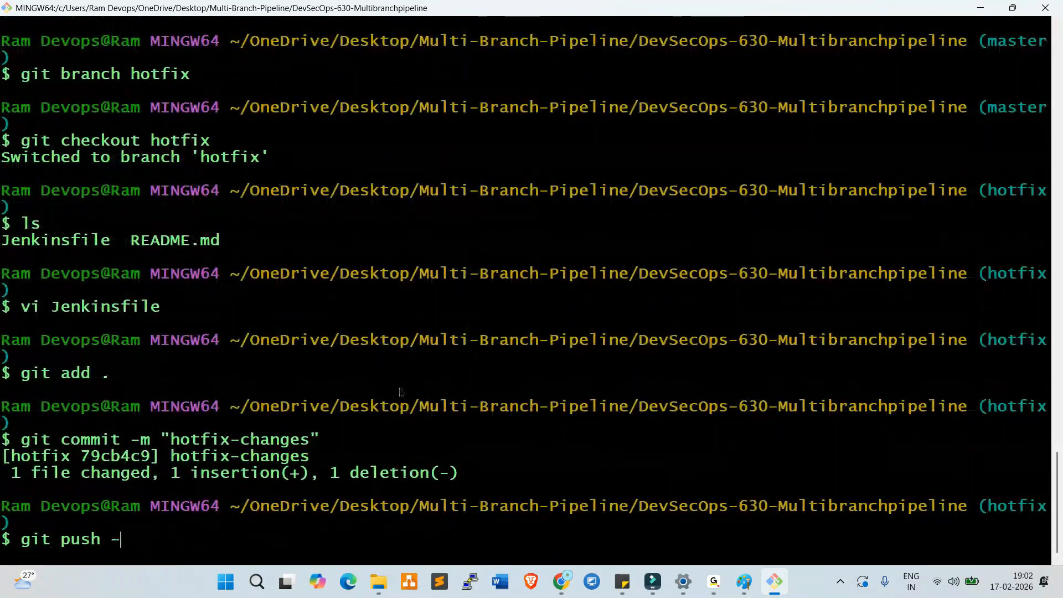
type("u origin ho")
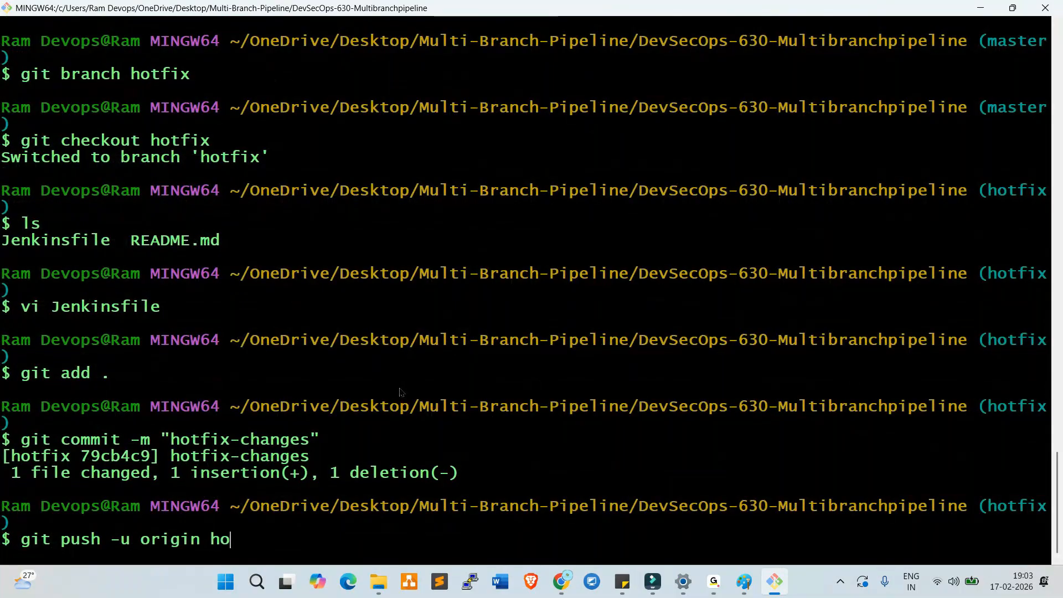
type("tfix")
key("Return")
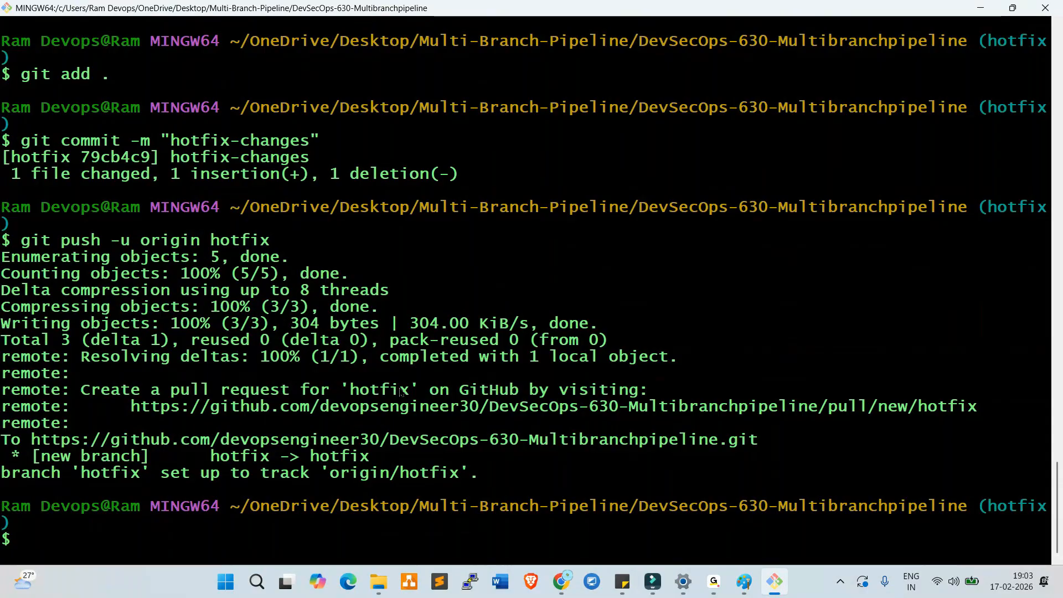
Switch to the Chrome window with the GitHub repository and bring up the Jenkins dashboard there.
left_click(561, 582)
left_click(499, 515)
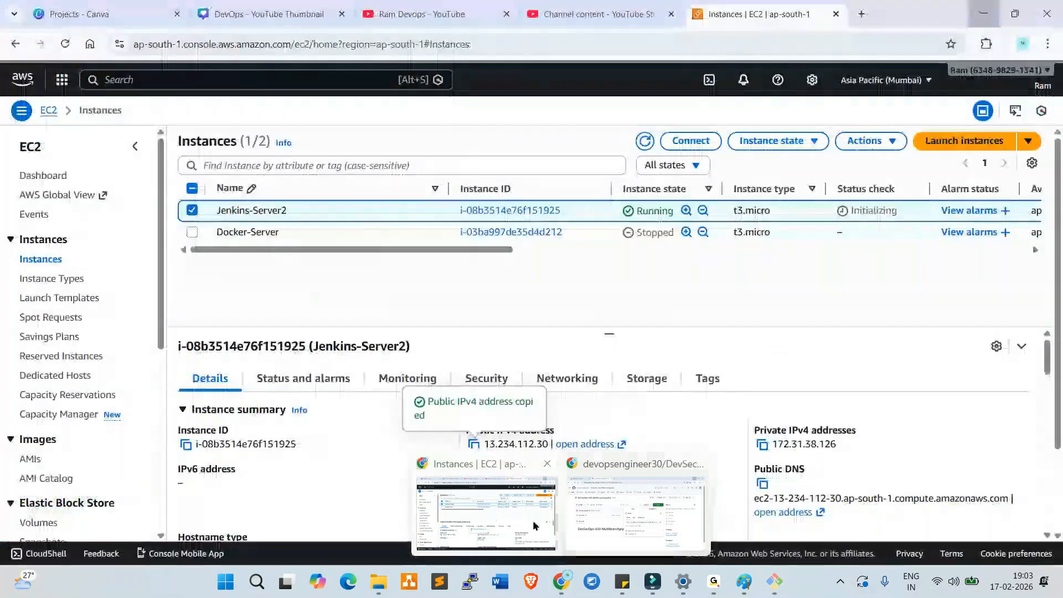
mouse_move(561, 581)
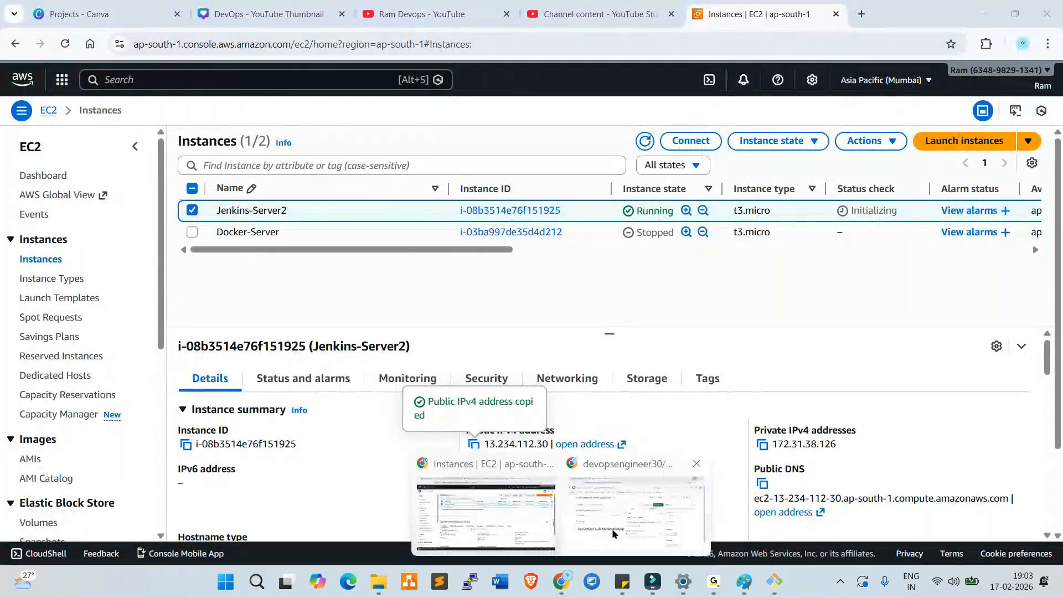
left_click(620, 515)
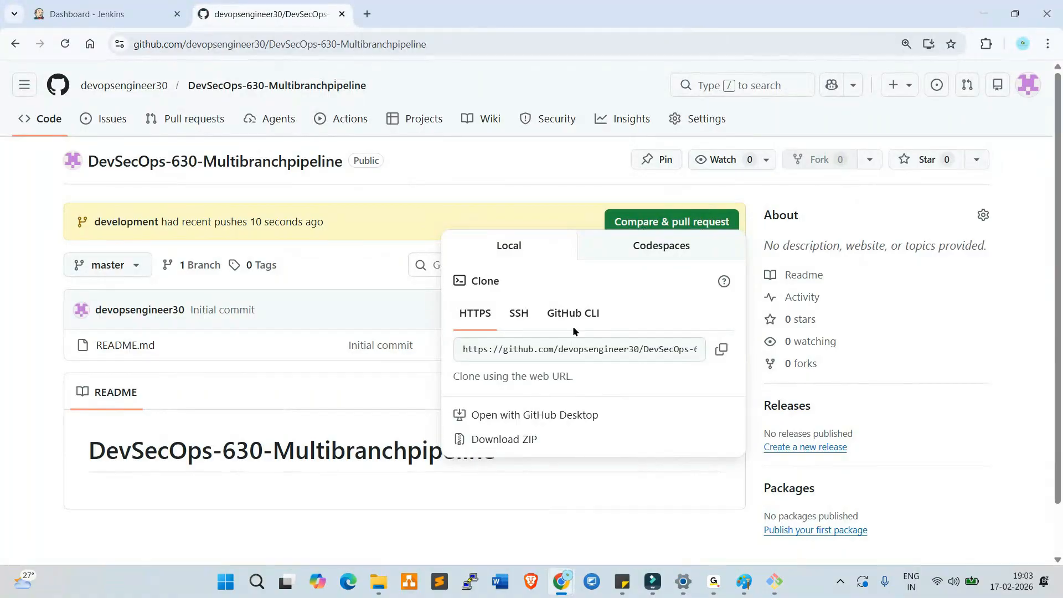
left_click(616, 520)
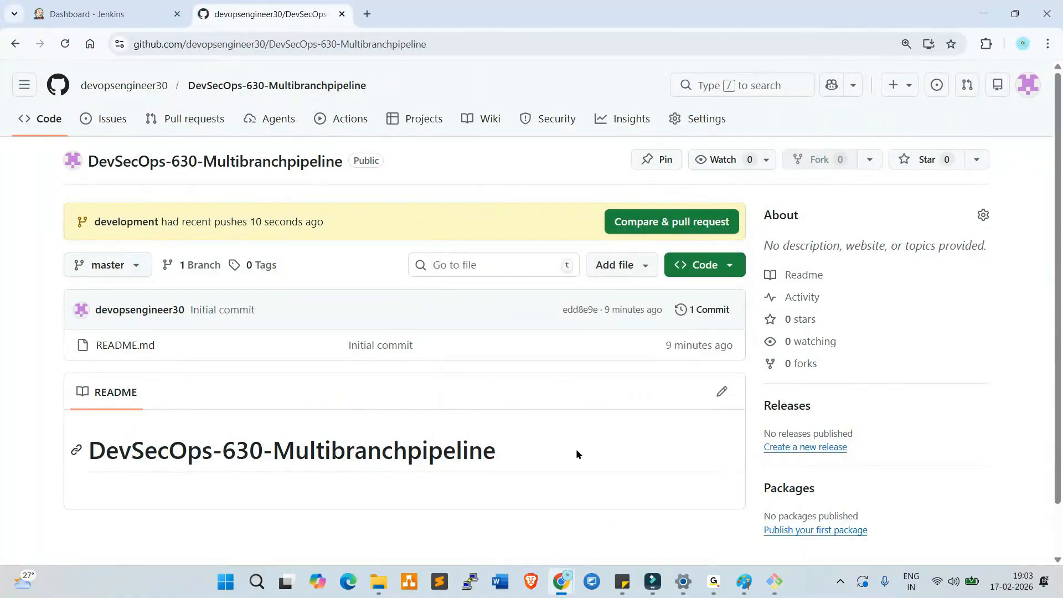
left_click(978, 7)
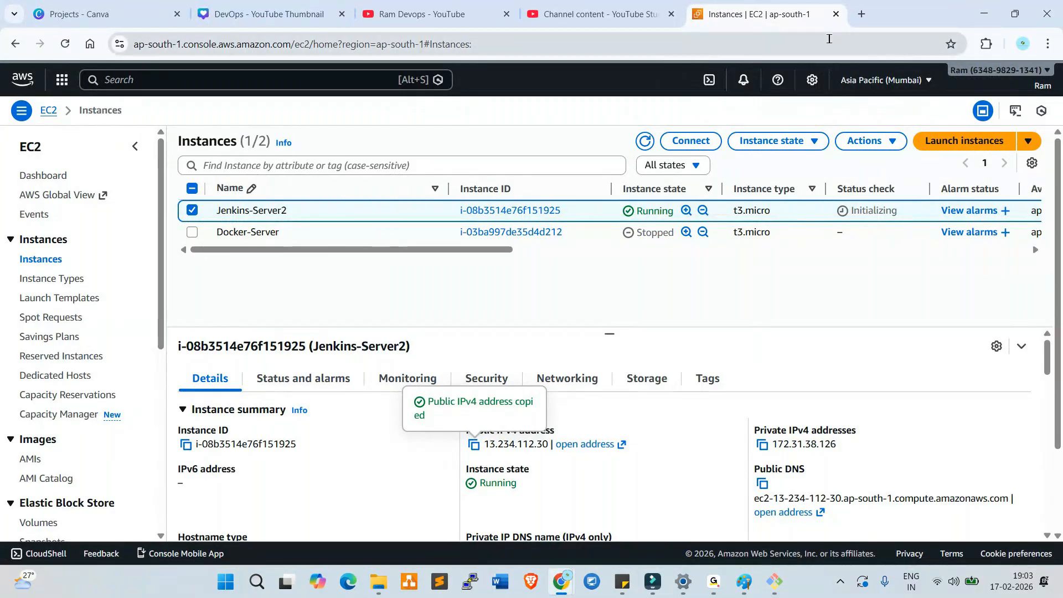
left_click(565, 590)
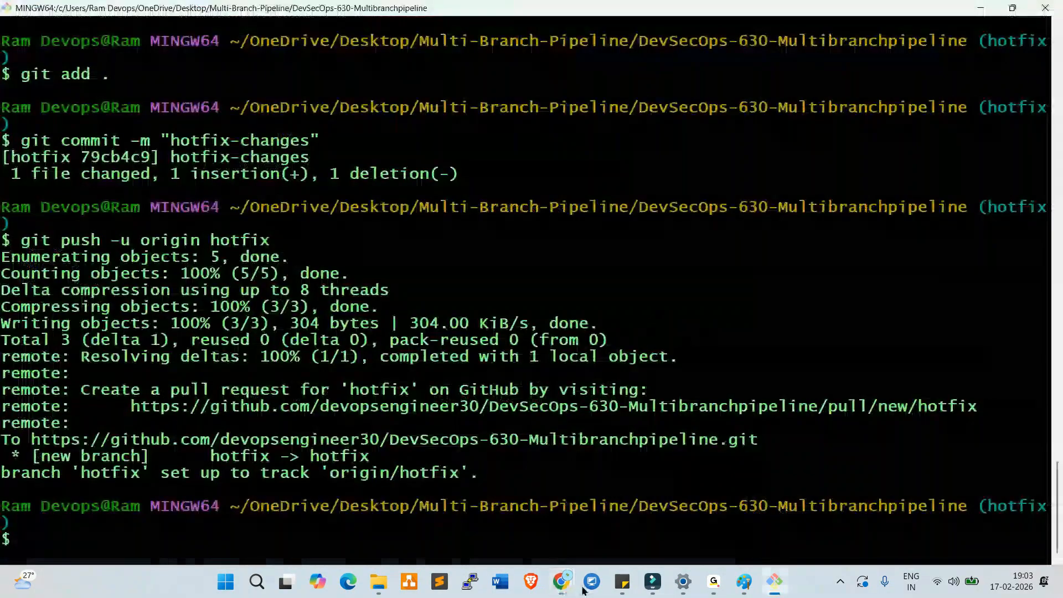
mouse_move(568, 594)
left_click(631, 504)
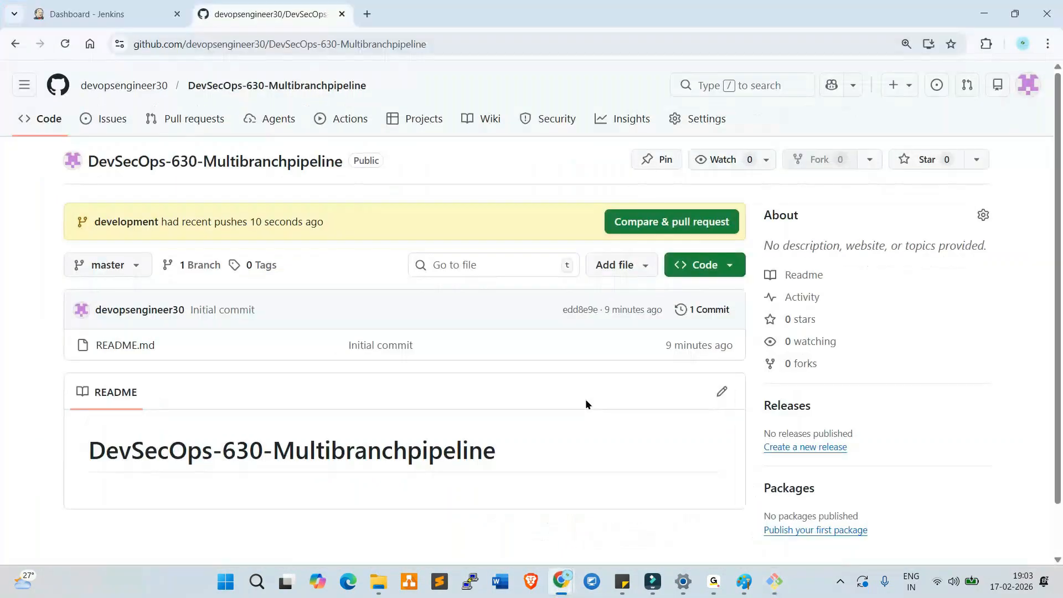
left_click(105, 14)
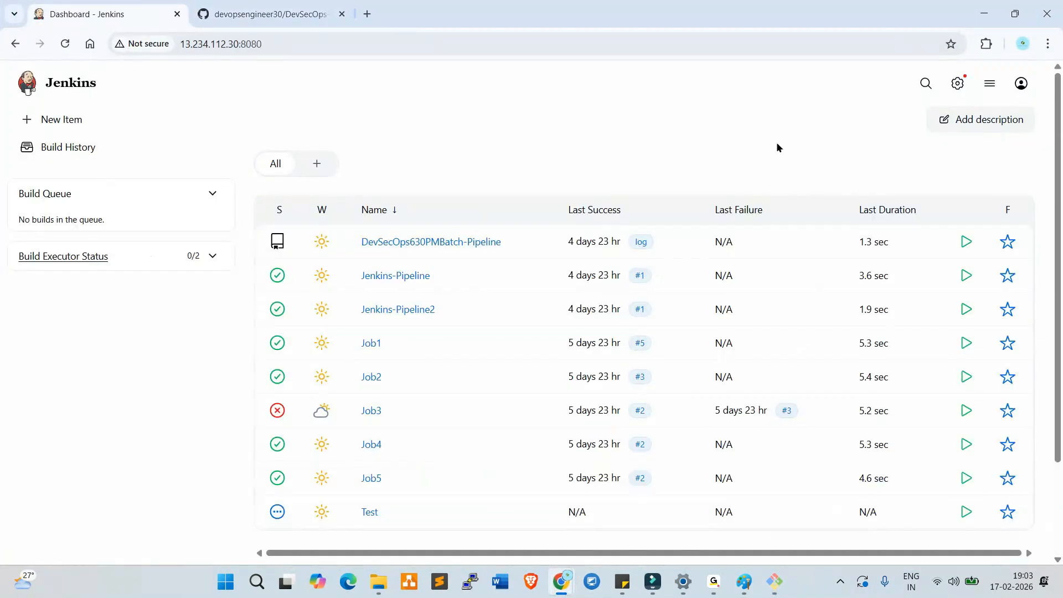
Open the available plugins in Jenkins plugin management and search them for "MultiBranch scan".
left_click(962, 88)
left_click(803, 407)
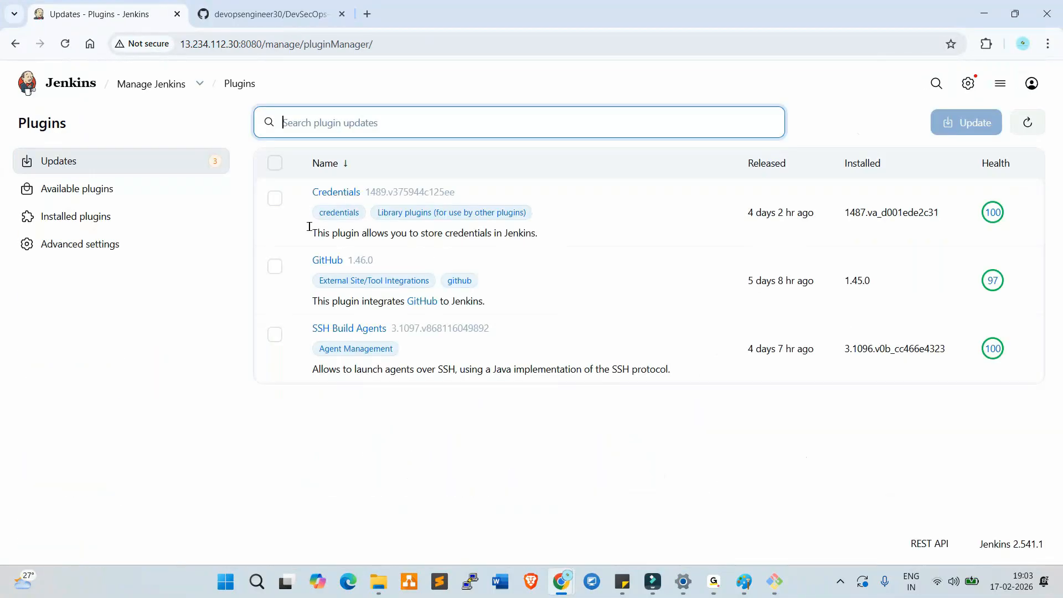
left_click(77, 189)
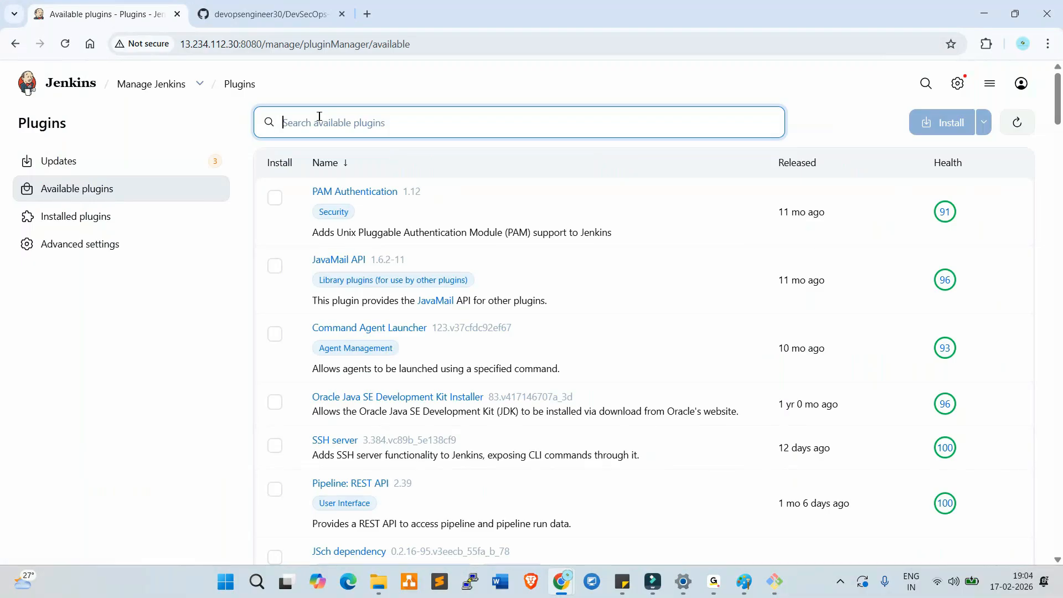
type("Mu")
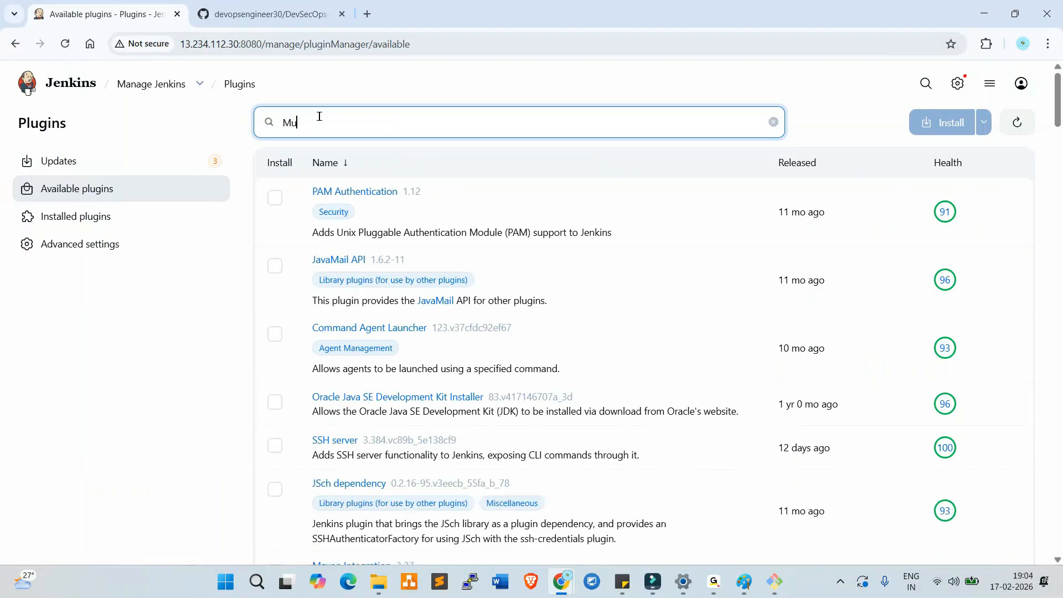
type("lti-Branch scan")
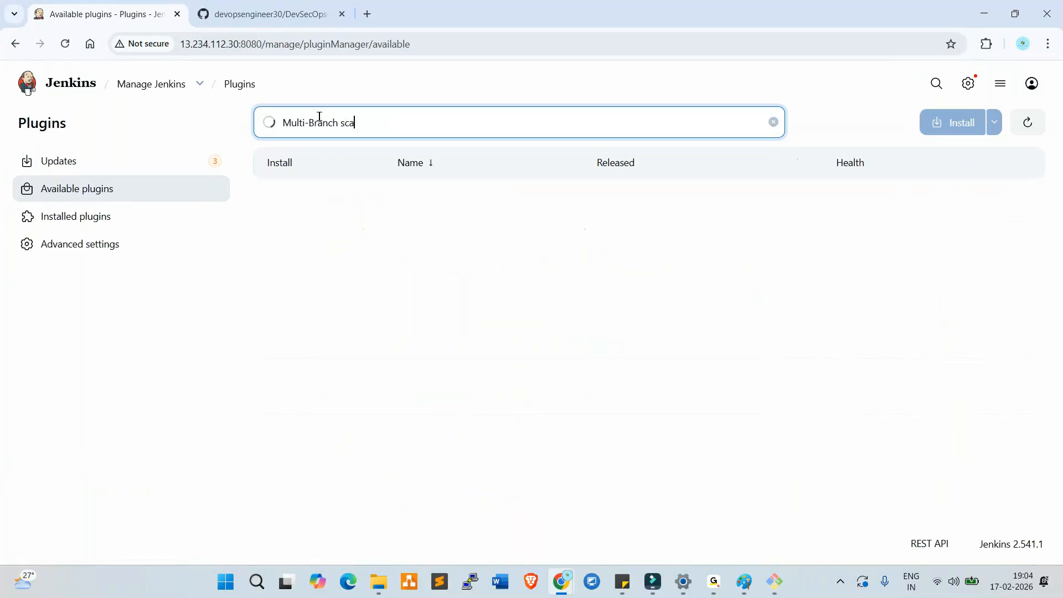
left_click(306, 123)
key("BackSpace")
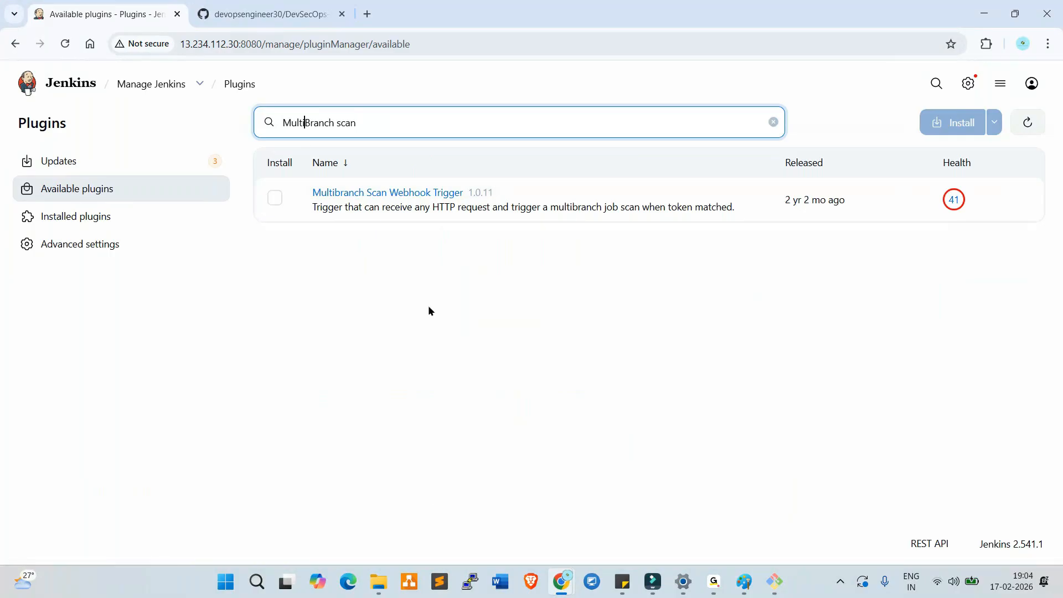
Install the Multibranch Scan Webhook Trigger plugin and have Jenkins restart once the installation is complete.
left_click(275, 198)
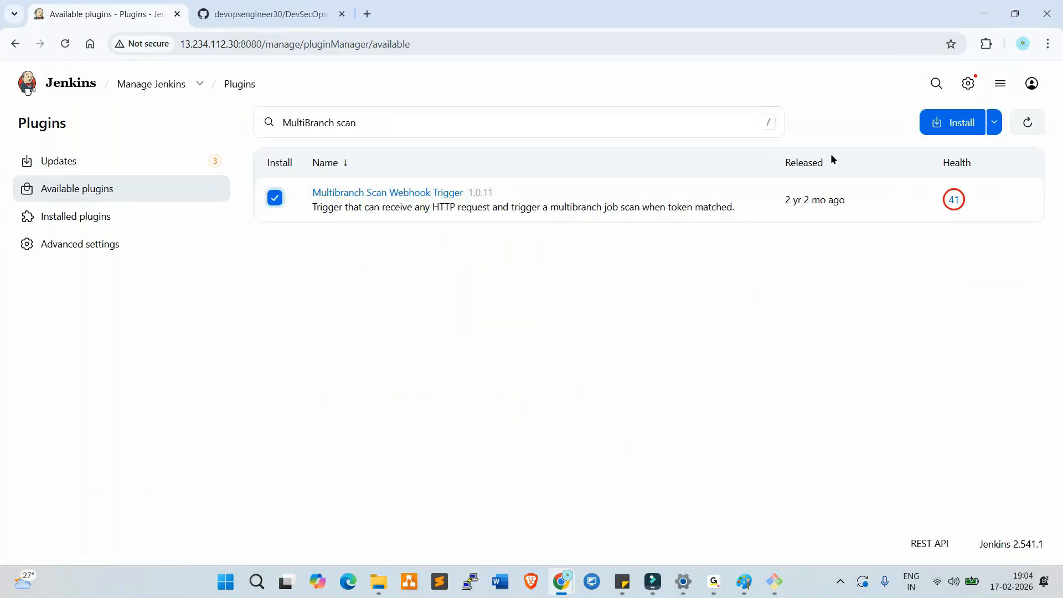
left_click(954, 122)
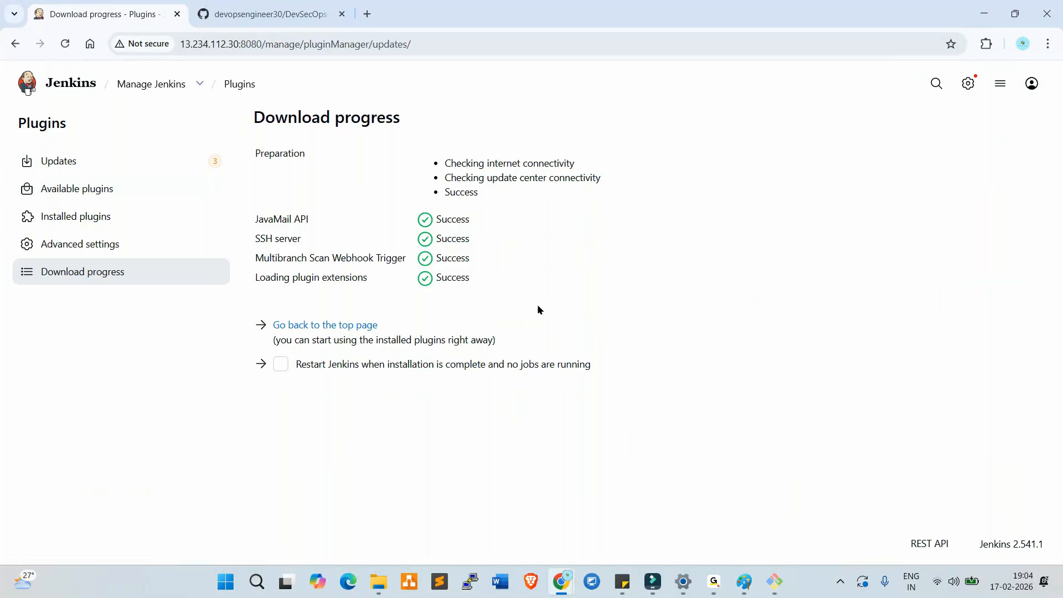
left_click(280, 364)
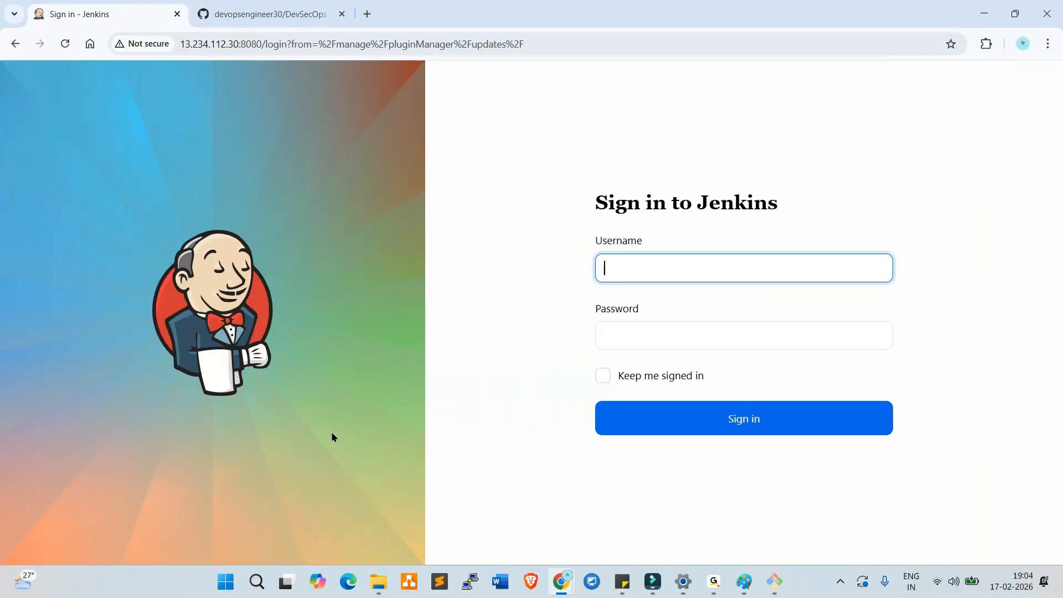
Sign in to Jenkins with the account username and password, and dismiss the browser's saved-password notice.
key("Tab")
key("Return")
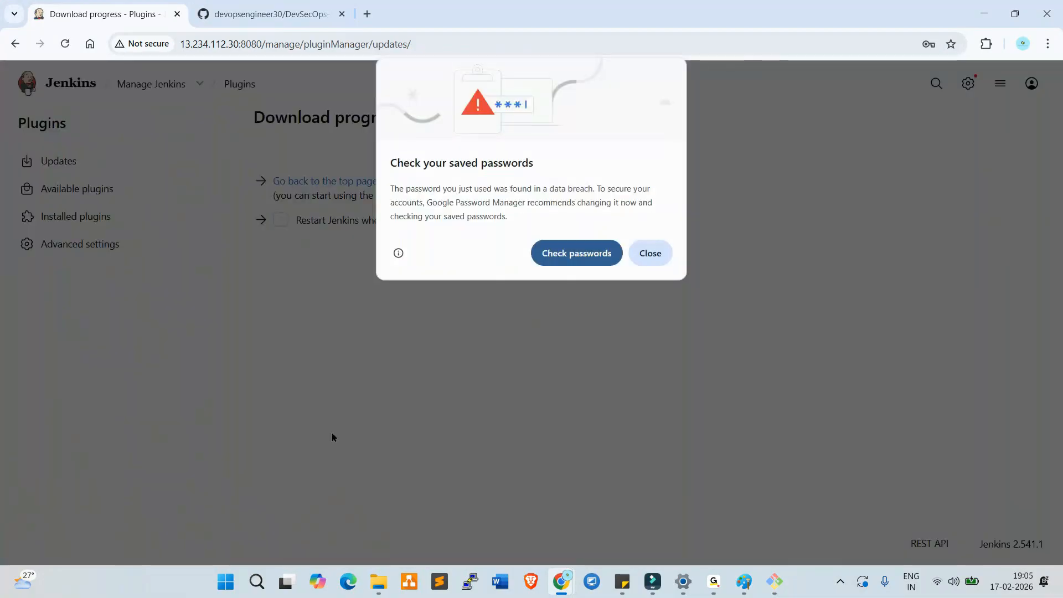
left_click(643, 253)
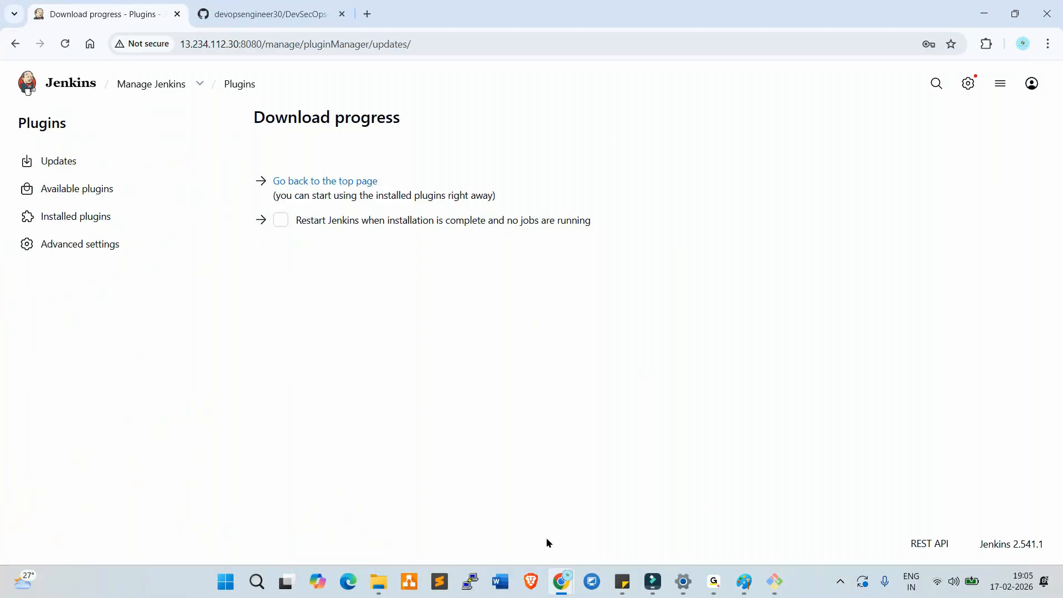
mouse_move(557, 585)
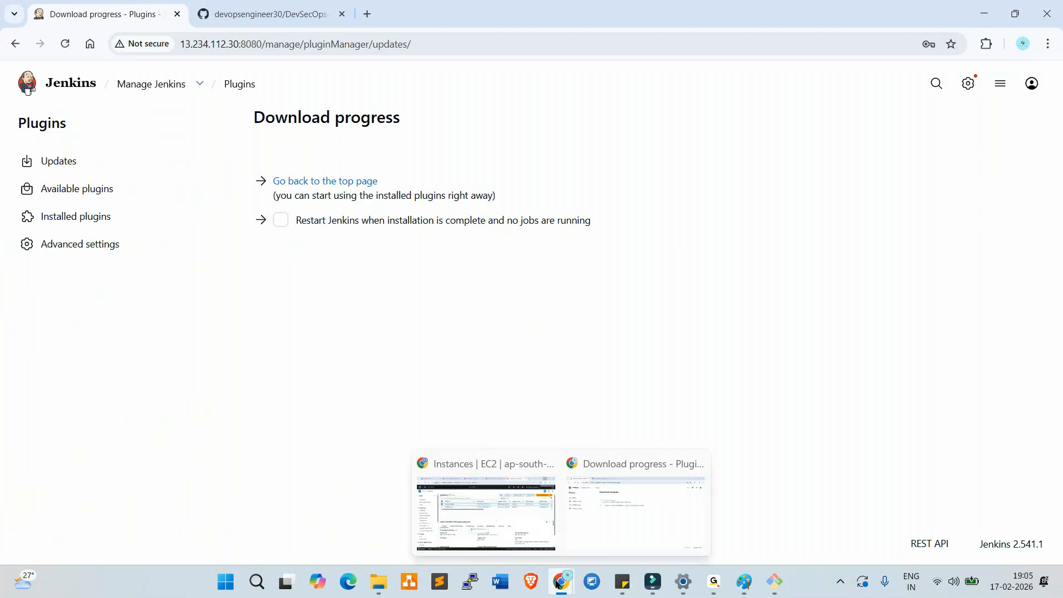
left_click(519, 542)
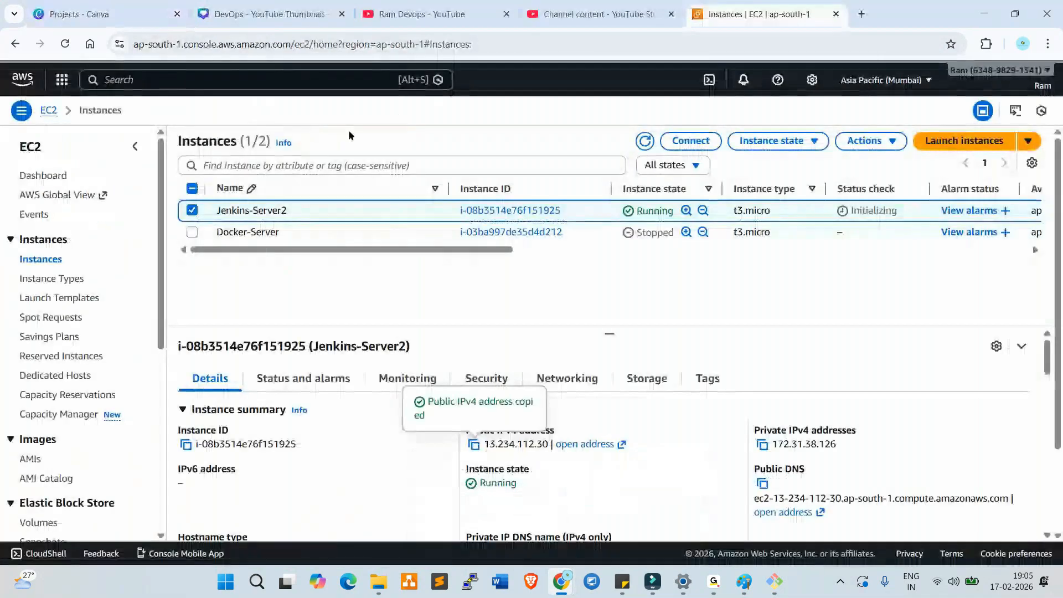
left_click(980, 15)
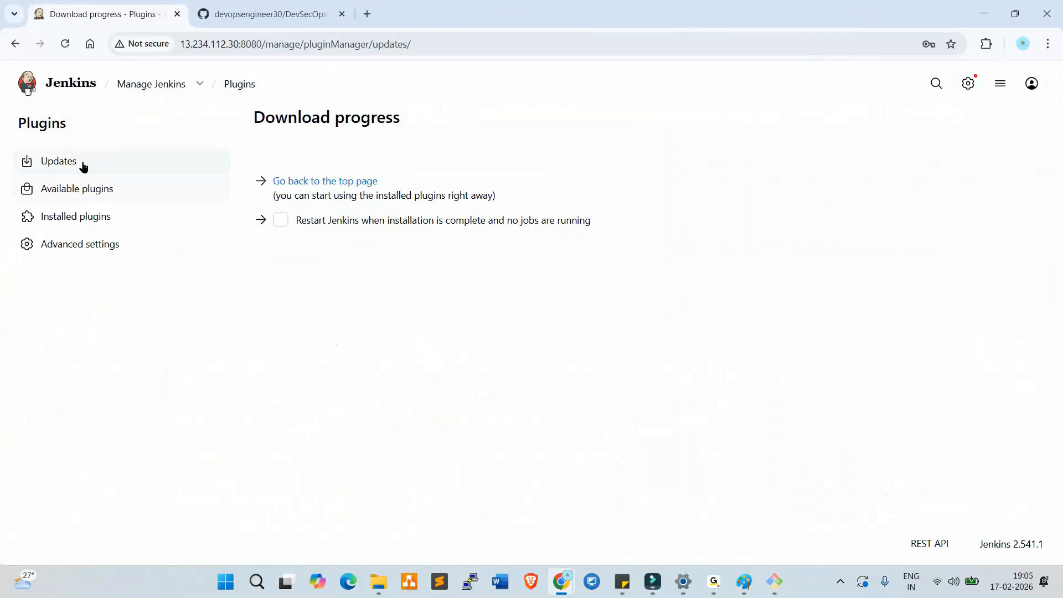
Return to the Jenkins dashboard and start a new item named Multibranchpipeline630PM.
left_click(59, 92)
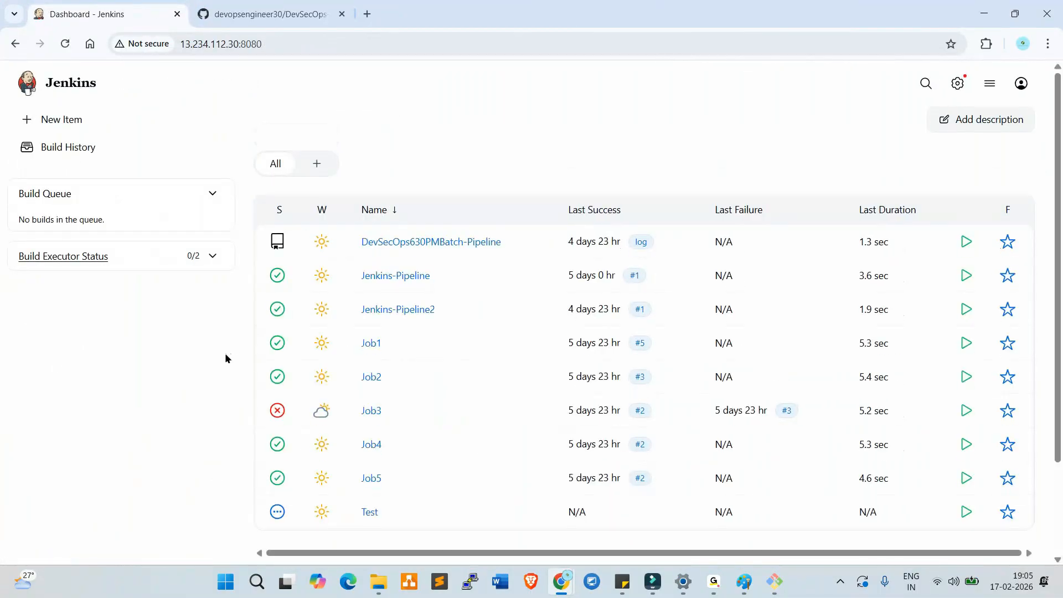
left_click(63, 122)
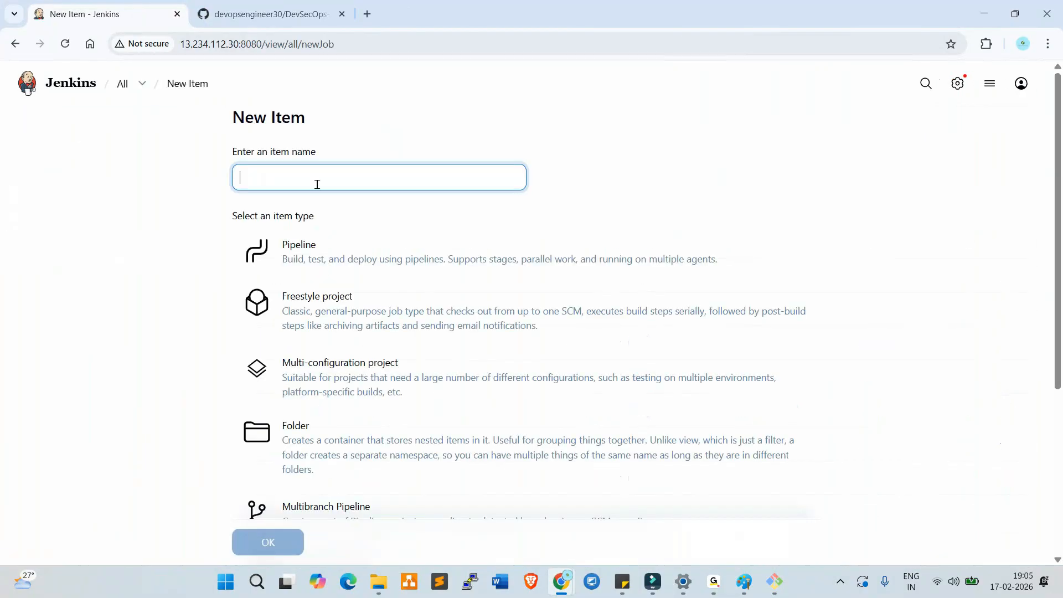
left_click(317, 184)
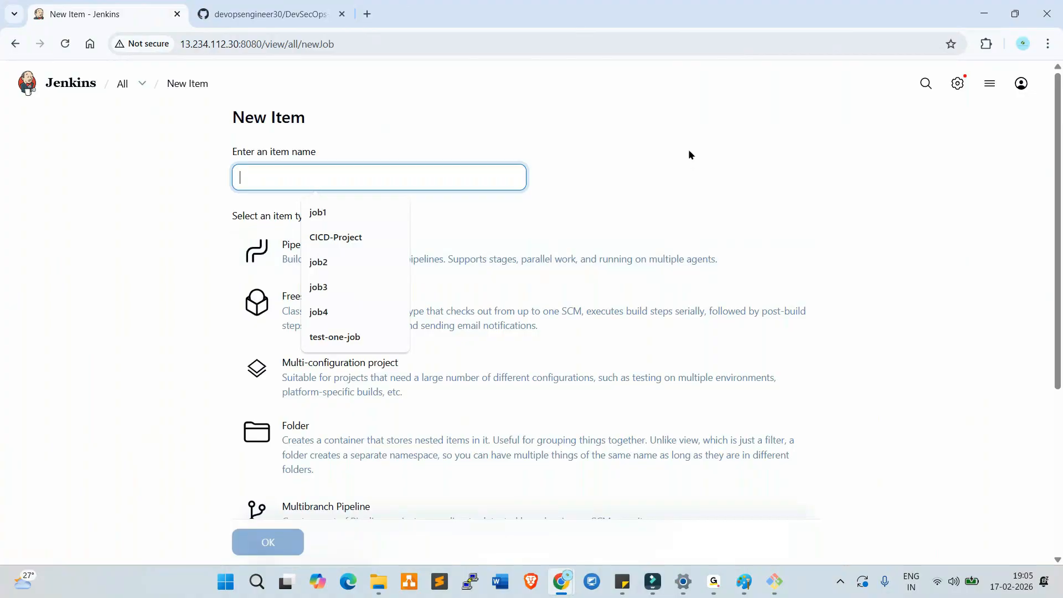
type("Multibranchpipeline91b")
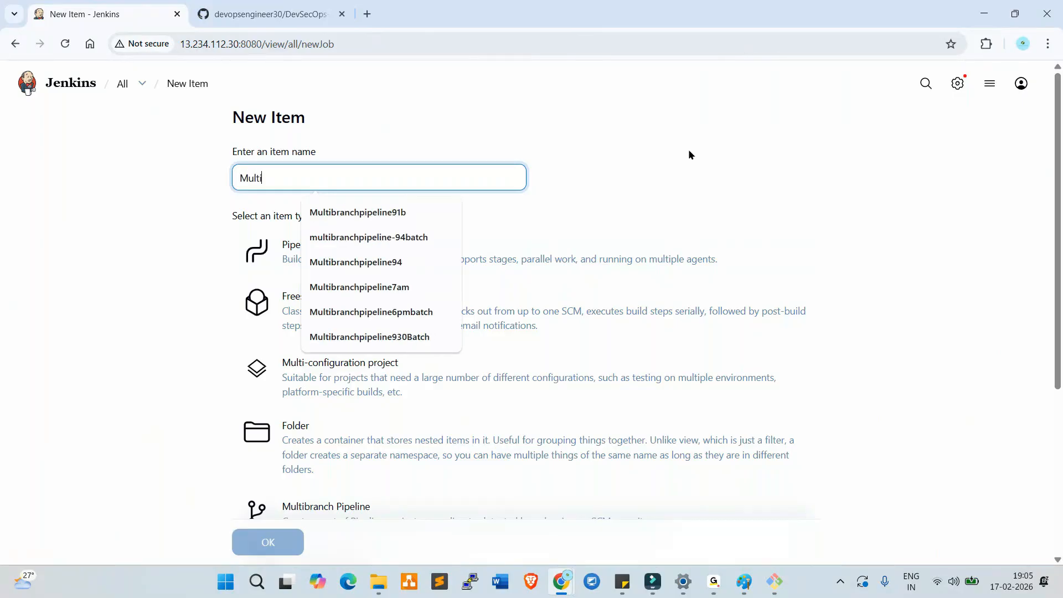
left_click(358, 218)
key("BackSpace")
key("BackSpace")
key("BackSpace")
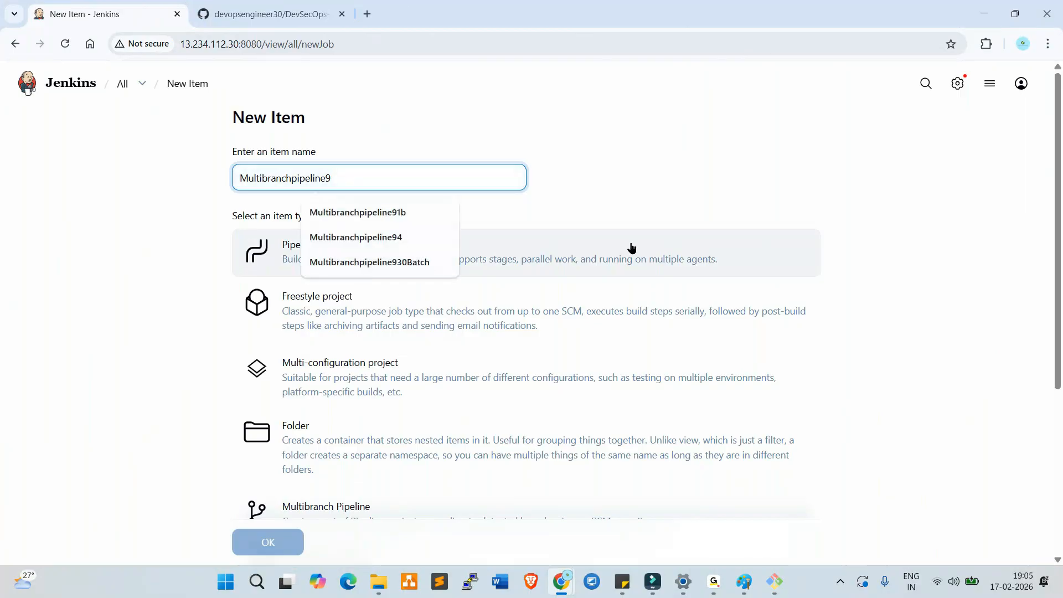
type("6")
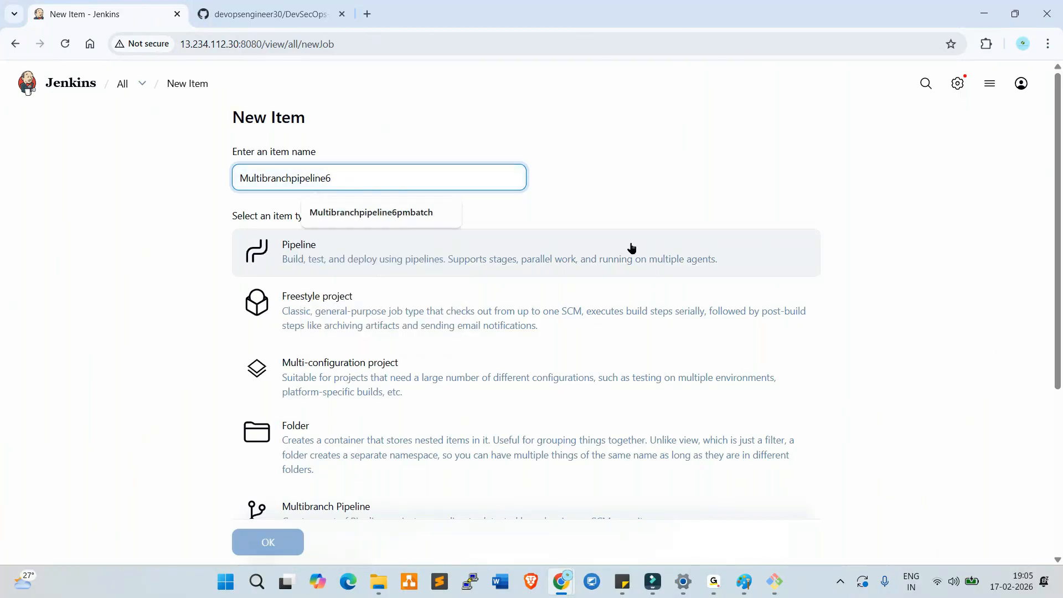
type("30PM")
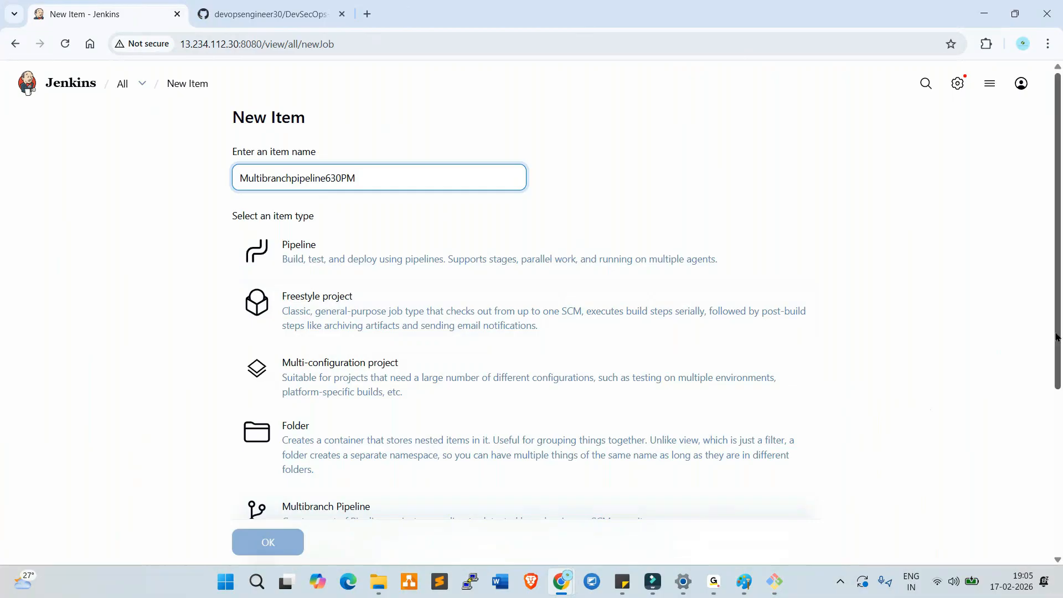
Choose Multibranch Pipeline as the item type and create the item.
scroll(1059, 359, "down", 1)
left_click(344, 467)
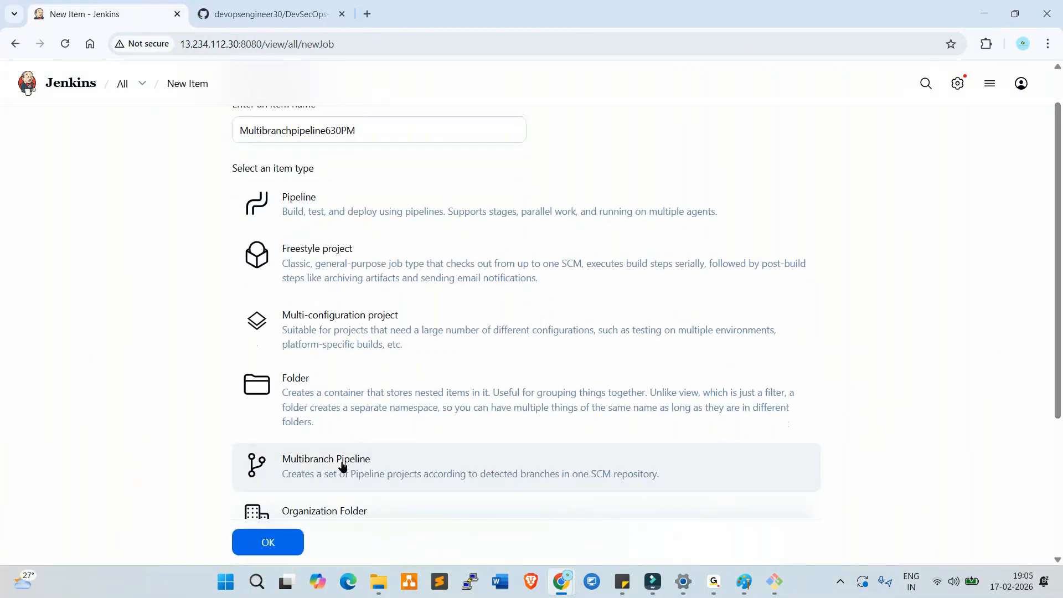
left_click(285, 550)
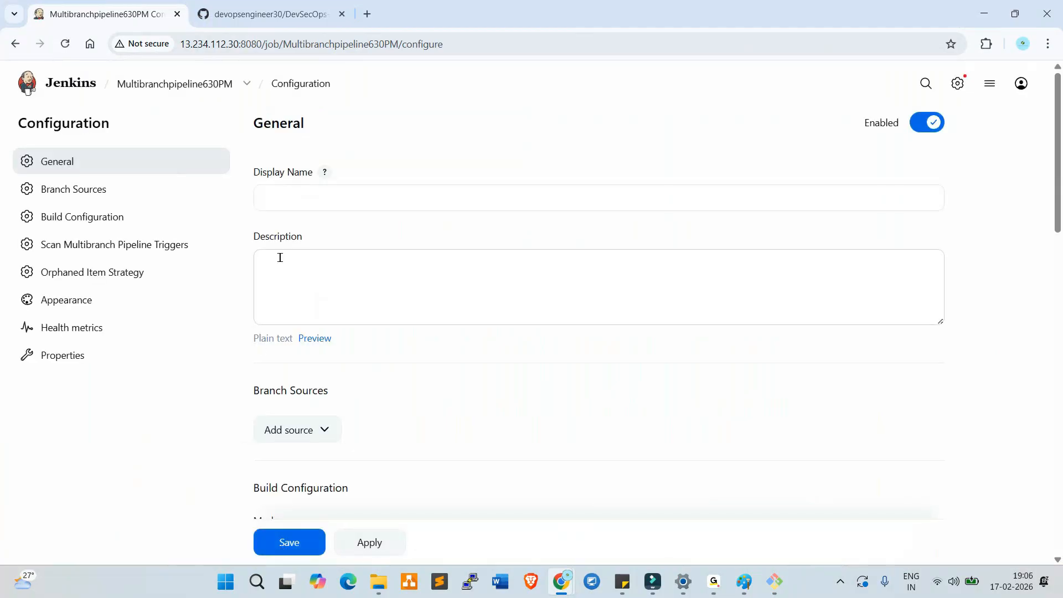
Set the pipeline's display name to Multibranchpipeline630PM in the general configuration.
left_click(343, 198)
type("Multi")
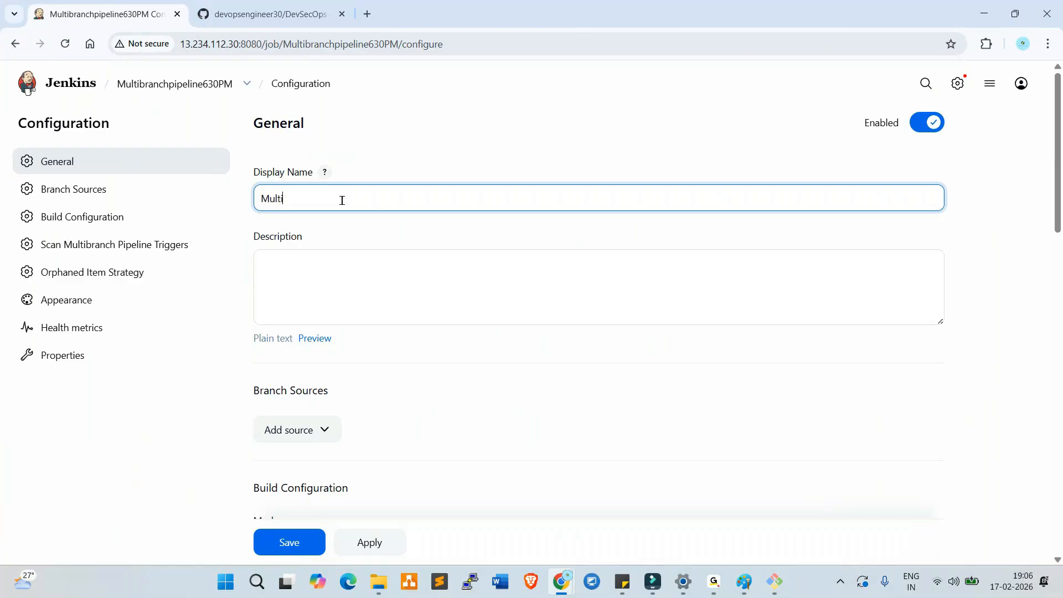
type("branchpipeline630PM")
Add a Git branch source to the multibranch pipeline configuration.
left_click_drag(1057, 215, 1059, 256)
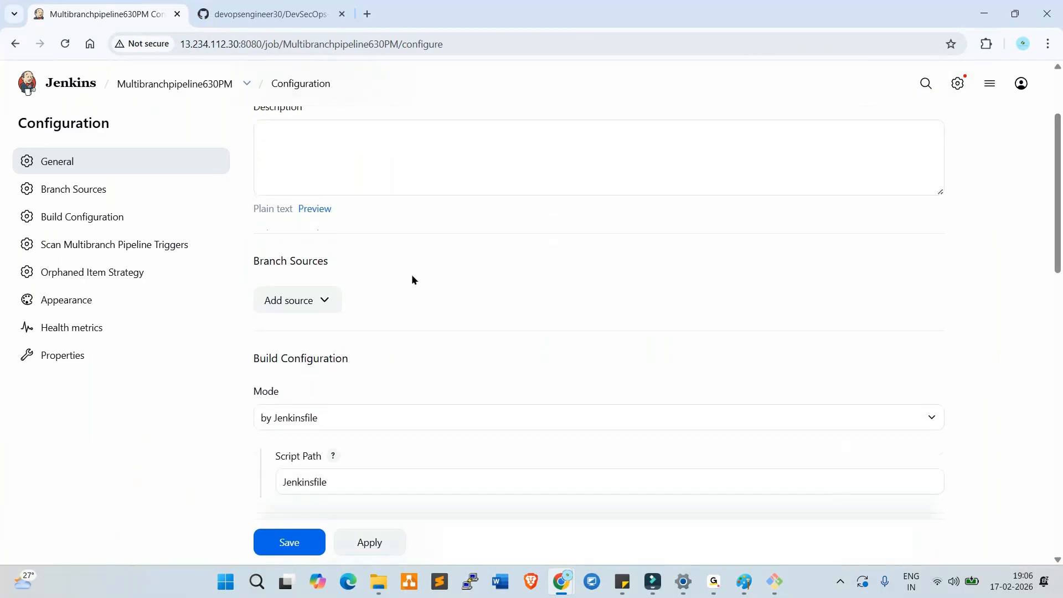
left_click(309, 301)
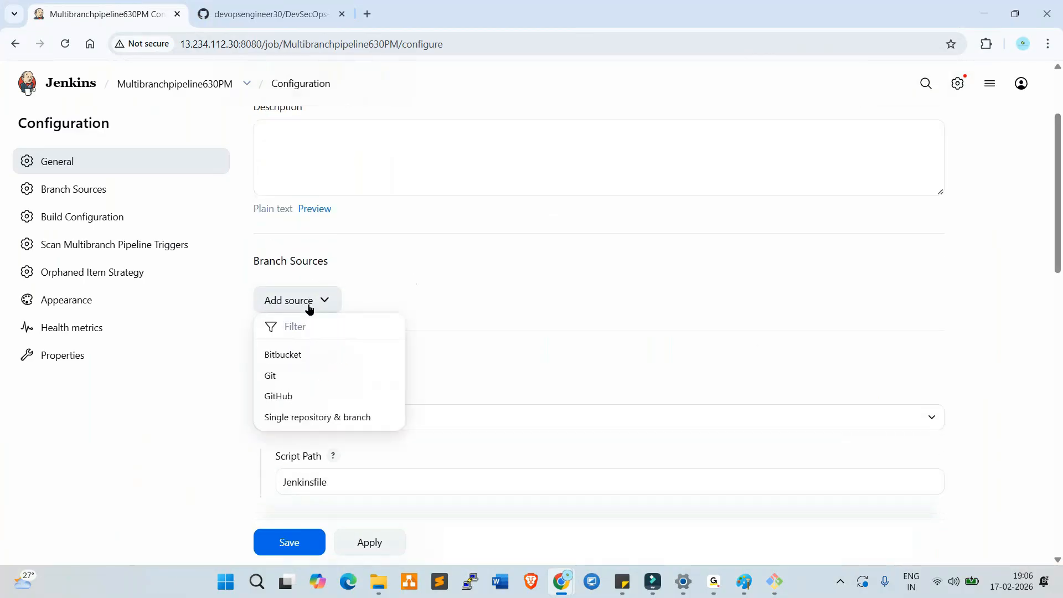
left_click(294, 381)
mouse_move(1058, 222)
left_mouse_down()
mouse_move(1058, 249)
mouse_move(1059, 207)
left_mouse_up()
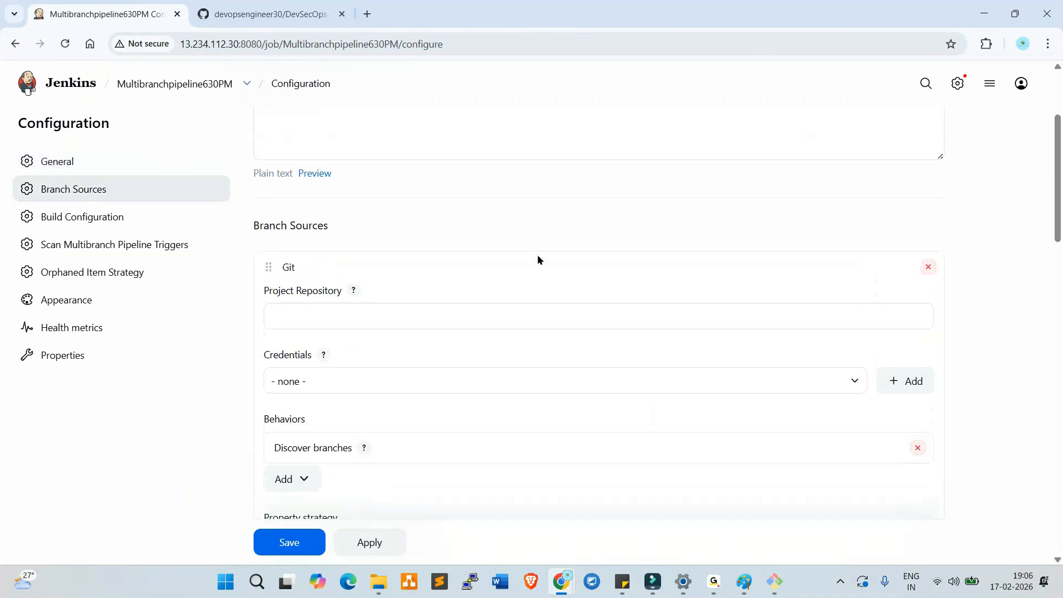
Copy the HTTPS clone URL of the DevSecOps-630-Multibranchpipeline repository from GitHub and enter it as the Git source's project repository.
left_click(322, 321)
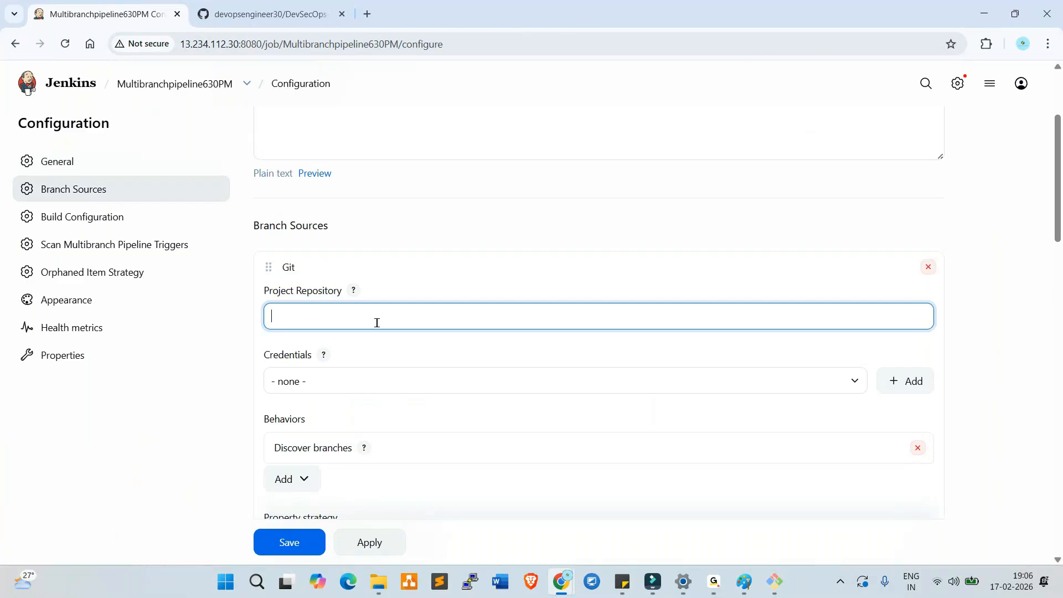
left_click(250, 17)
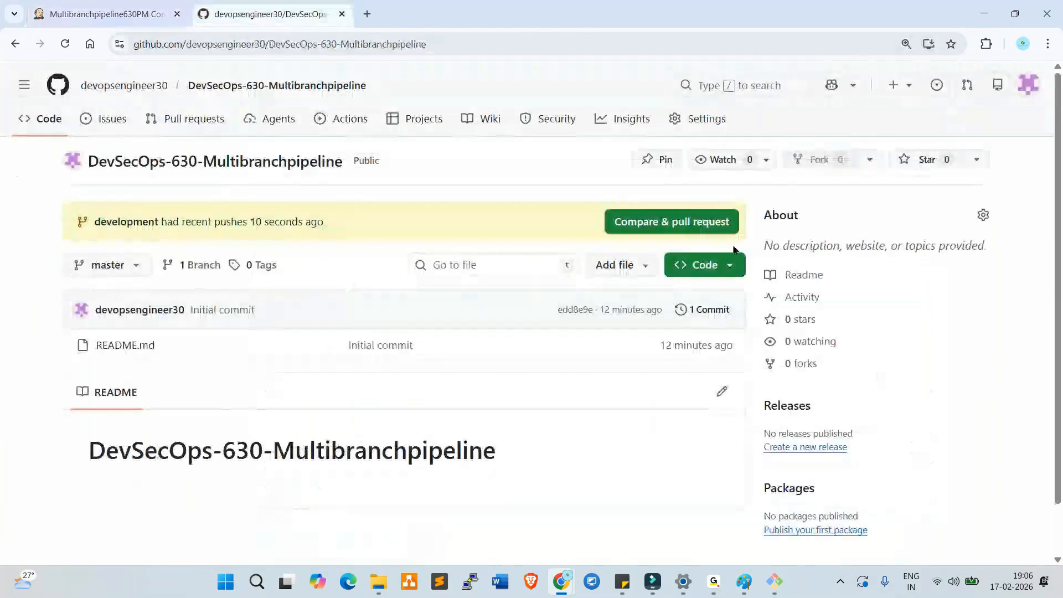
left_click(740, 268)
left_click(725, 401)
left_click(984, 14)
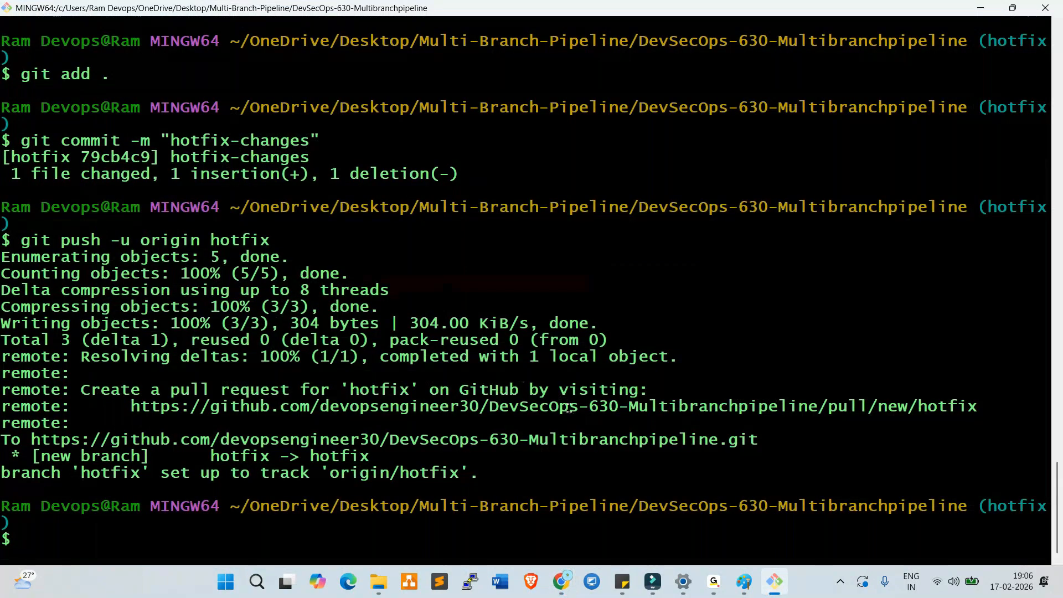
left_click(562, 582)
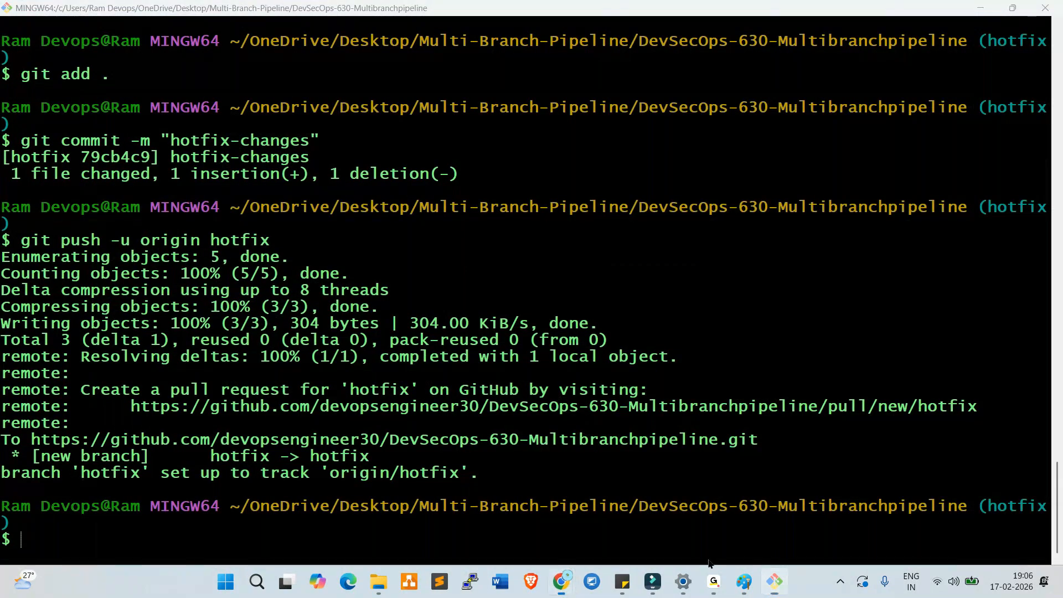
left_click(113, 14)
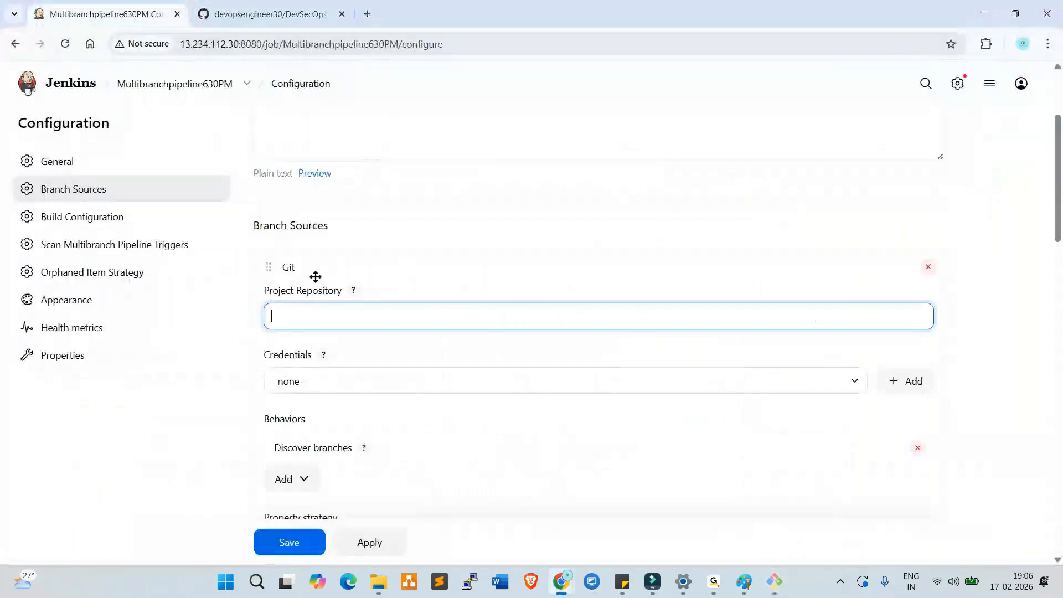
type("https://github.com/devopsengineer30/DevSecOps-630-Multibranchpipeline.git")
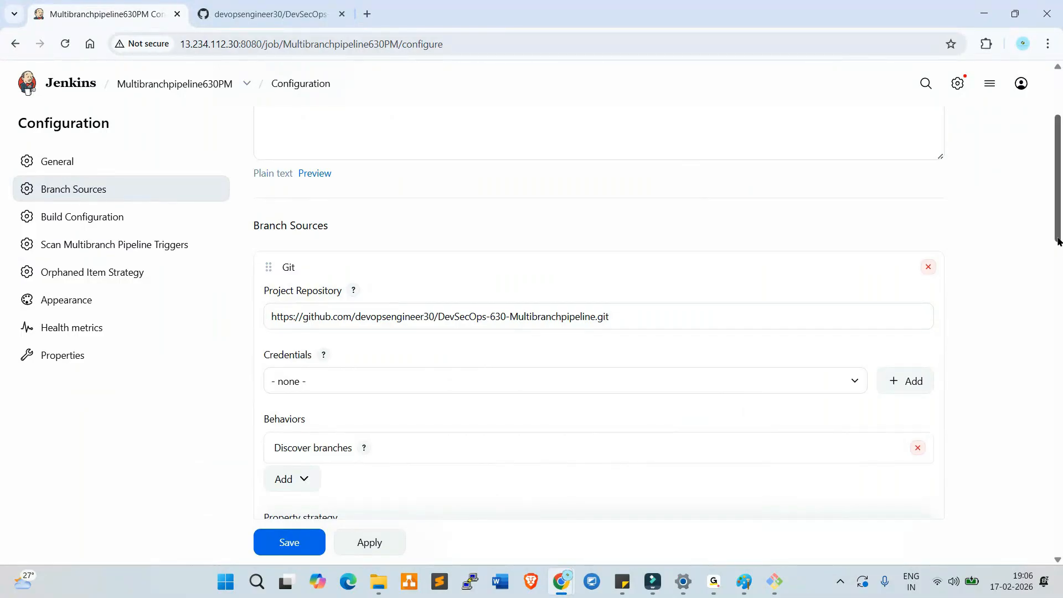
Save the pipeline configuration with the by Jenkinsfile mode and check the branch builds on the Multibranchpipeline630PM status page.
mouse_move(1058, 239)
left_mouse_down()
mouse_move(1051, 361)
mouse_move(1012, 556)
mouse_move(1031, 390)
left_mouse_up()
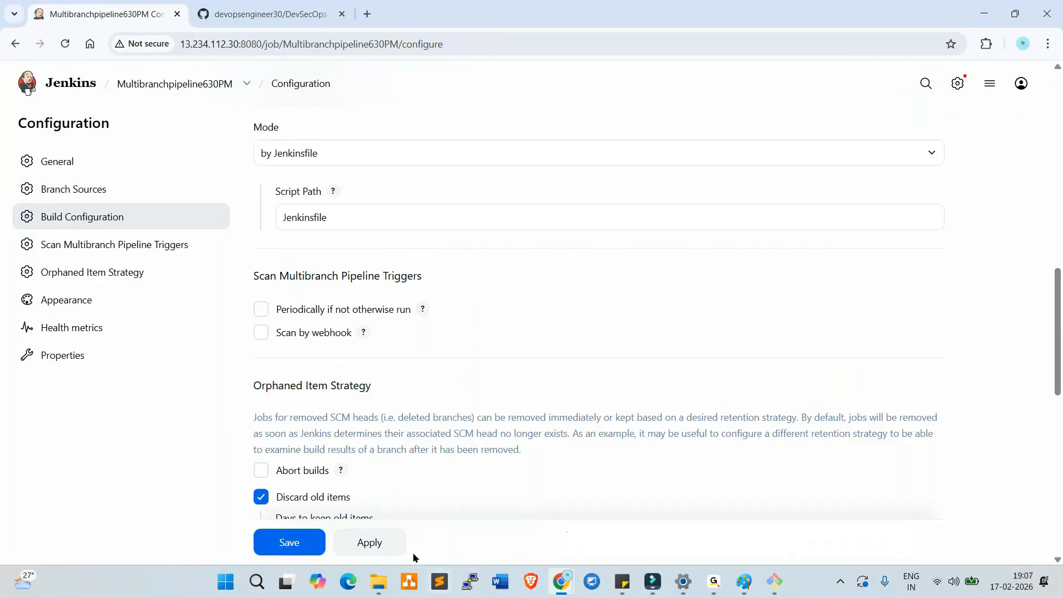
left_click(283, 545)
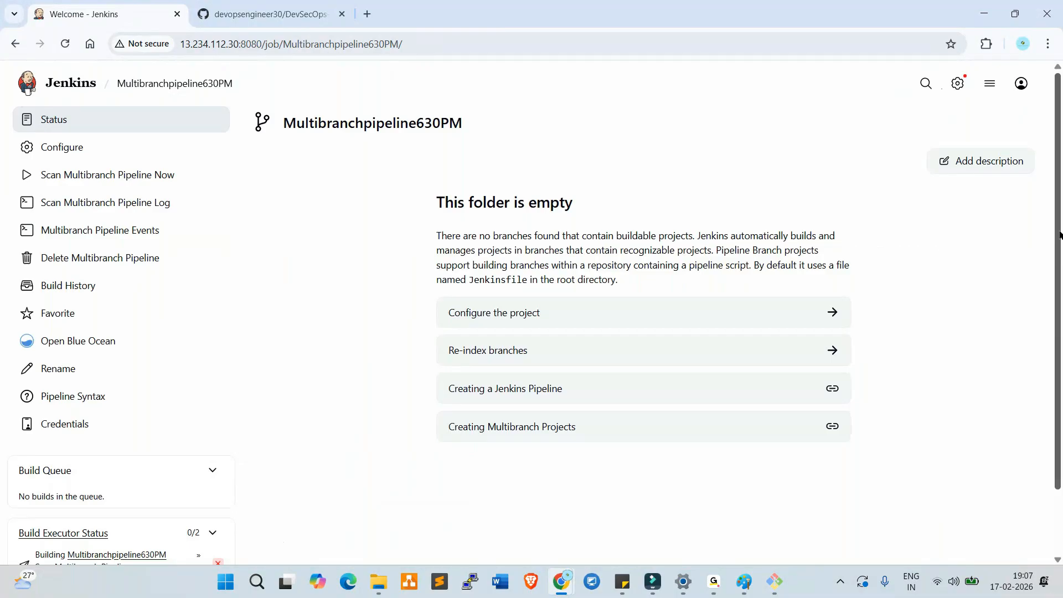
scroll(1060, 235, "down", 2)
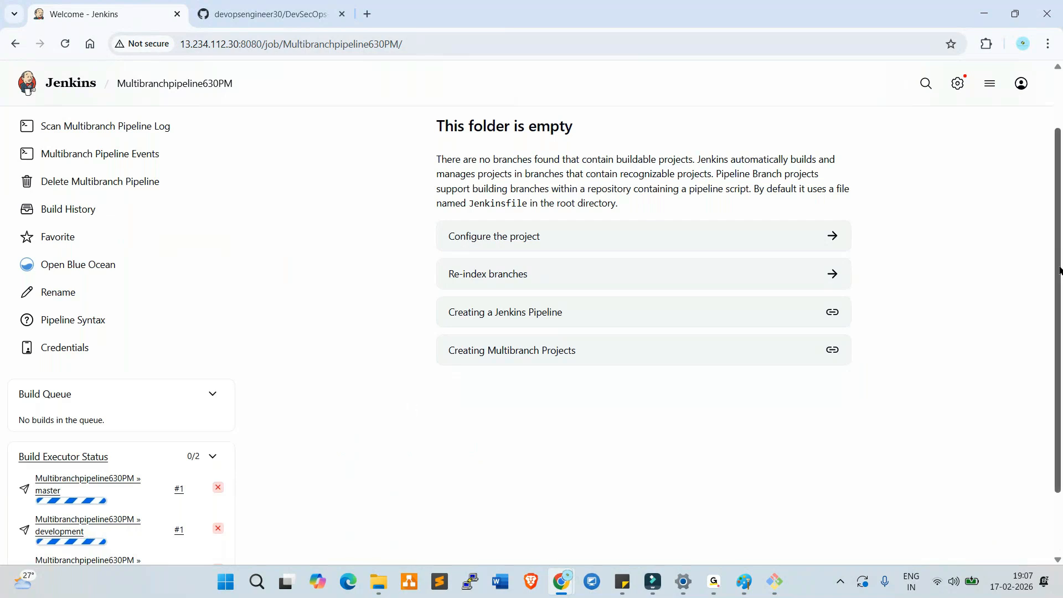
scroll(1061, 270, "down", 2)
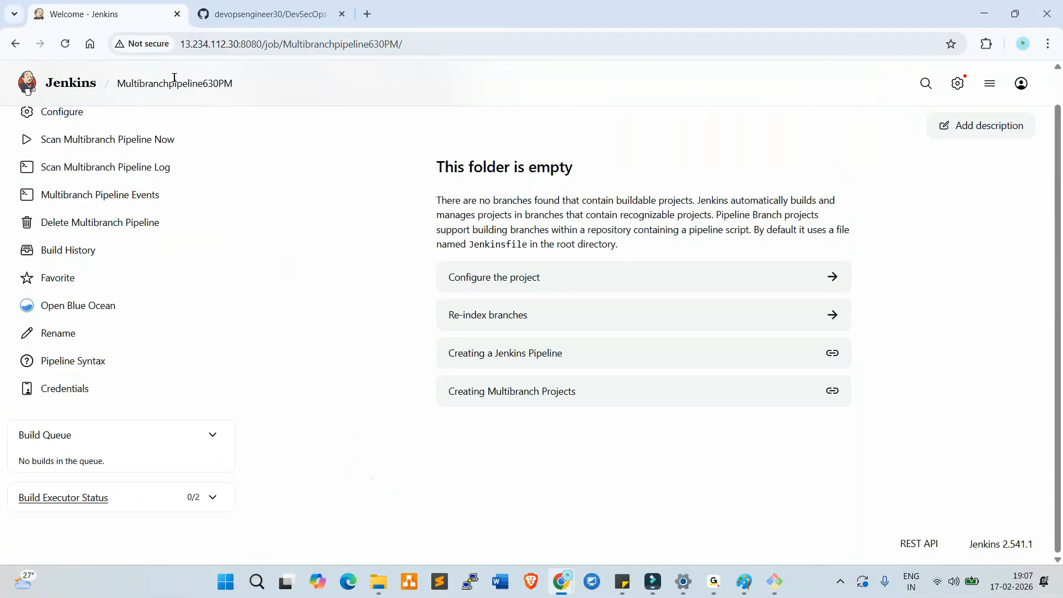
left_click(71, 86)
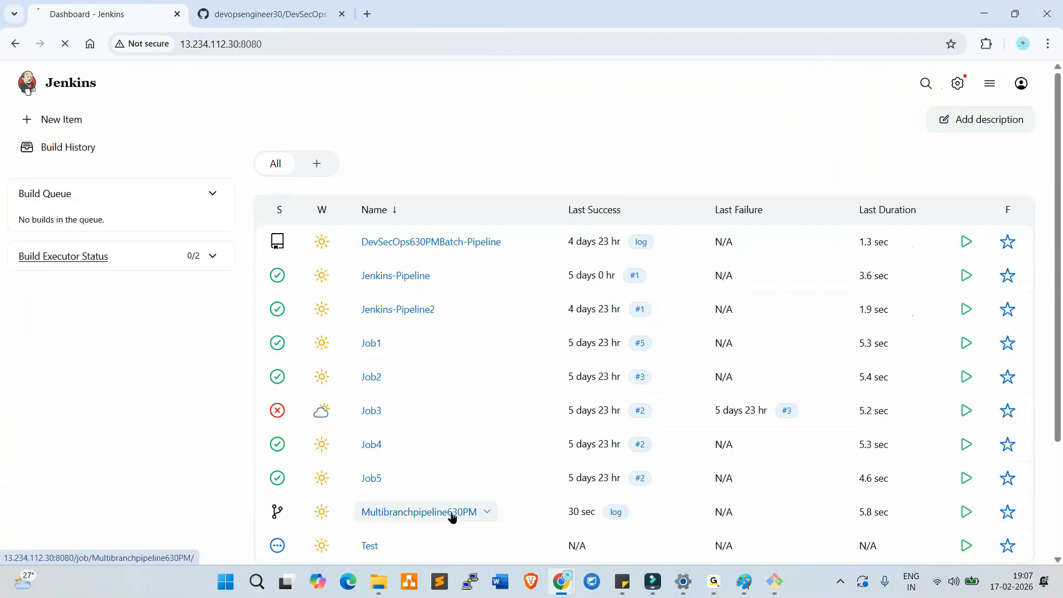
left_click(451, 511)
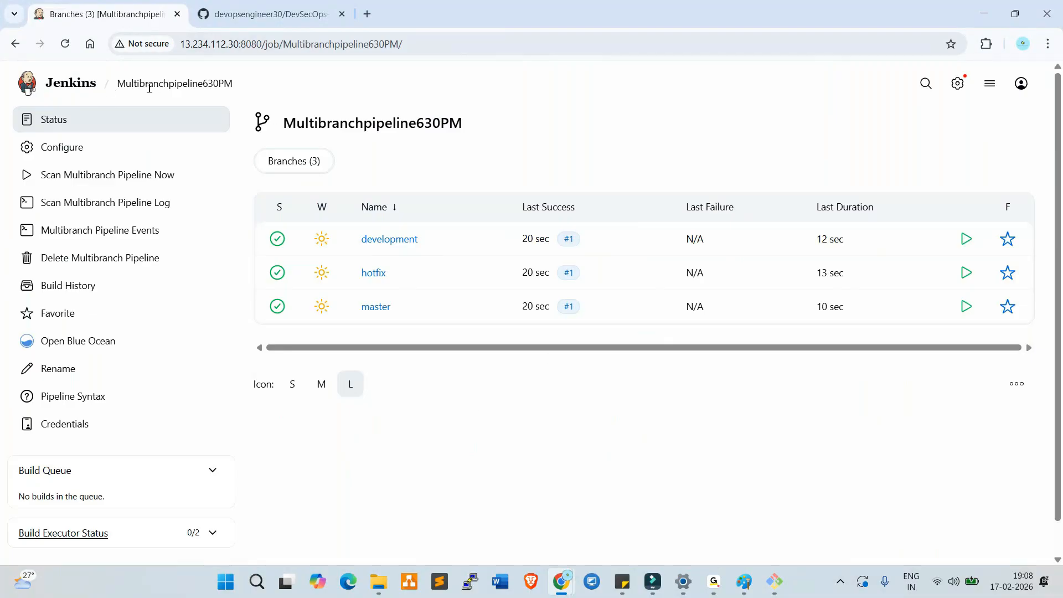
Reopen the configuration of Multibranchpipeline630PM and enable Scan by webhook under Scan Multibranch Pipeline Triggers.
left_click(80, 88)
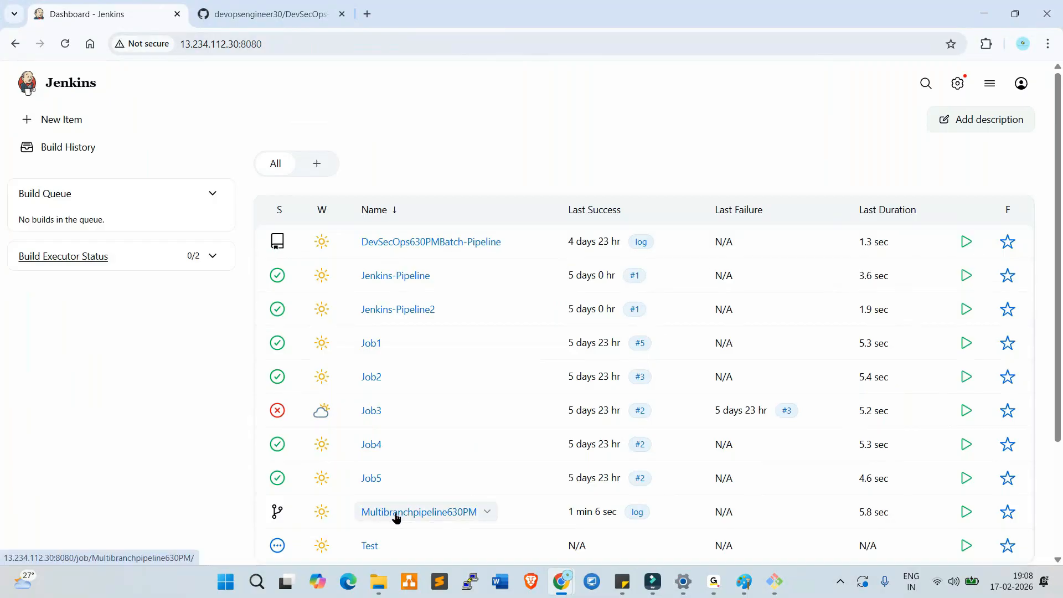
left_click(427, 513)
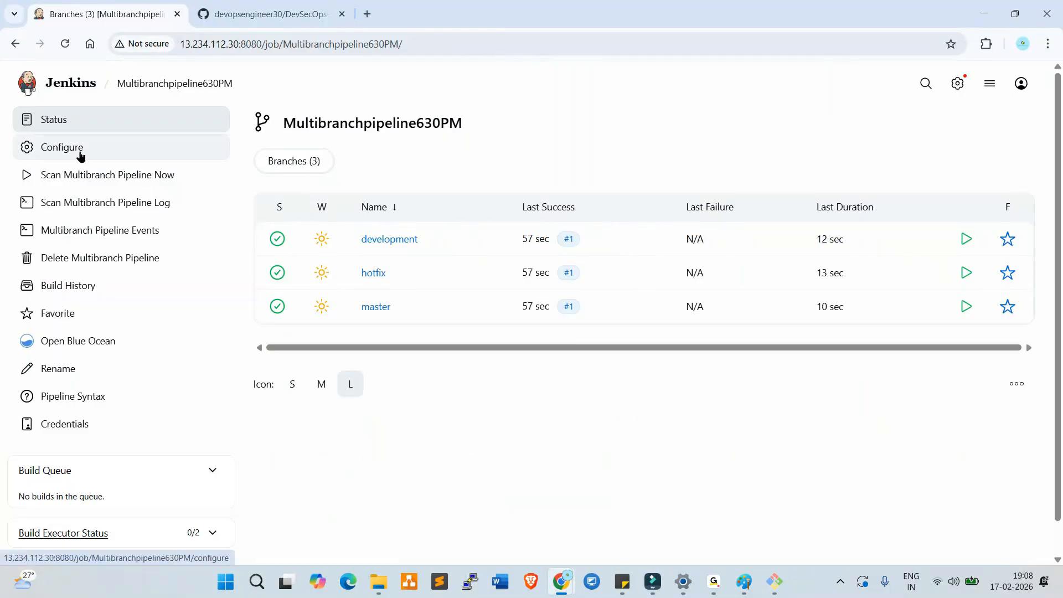
left_click(65, 154)
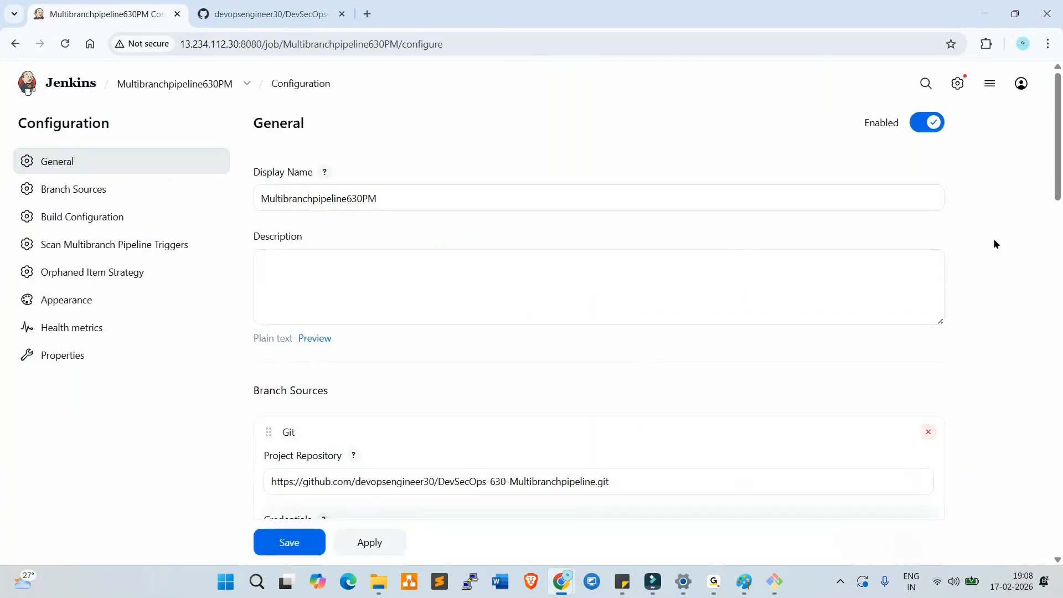
left_click_drag(1055, 164, 1059, 358)
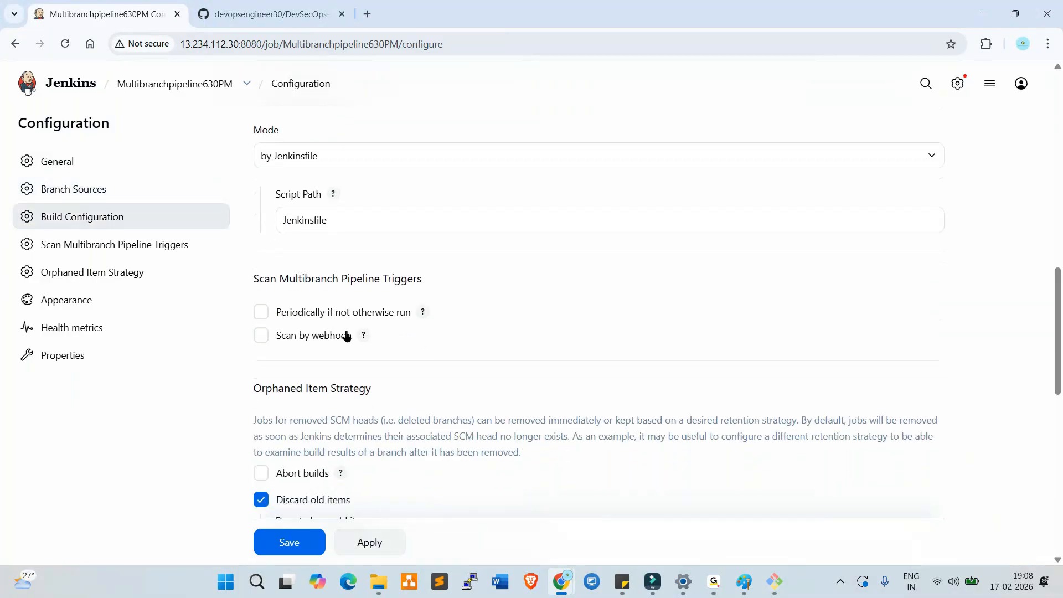
left_click(262, 336)
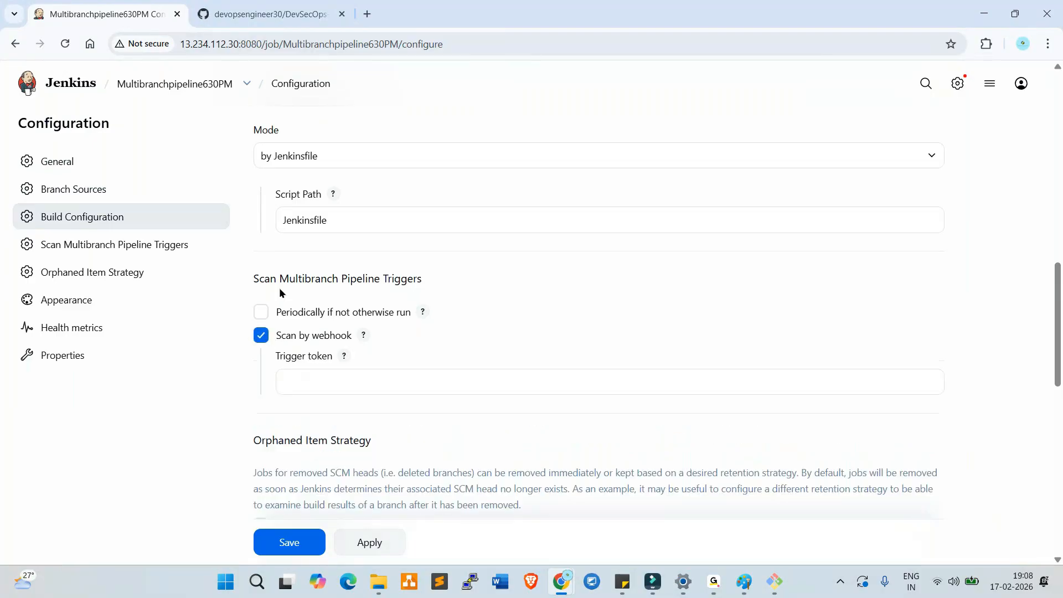
Enter the trigger token for the webhook scan.
left_click_drag(254, 280, 423, 279)
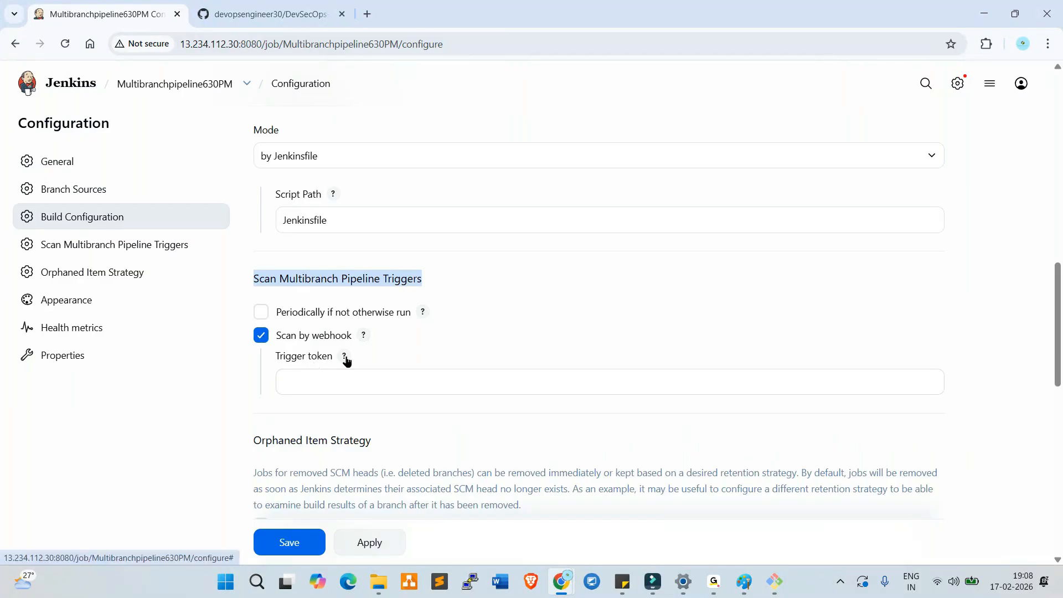
left_click(311, 379)
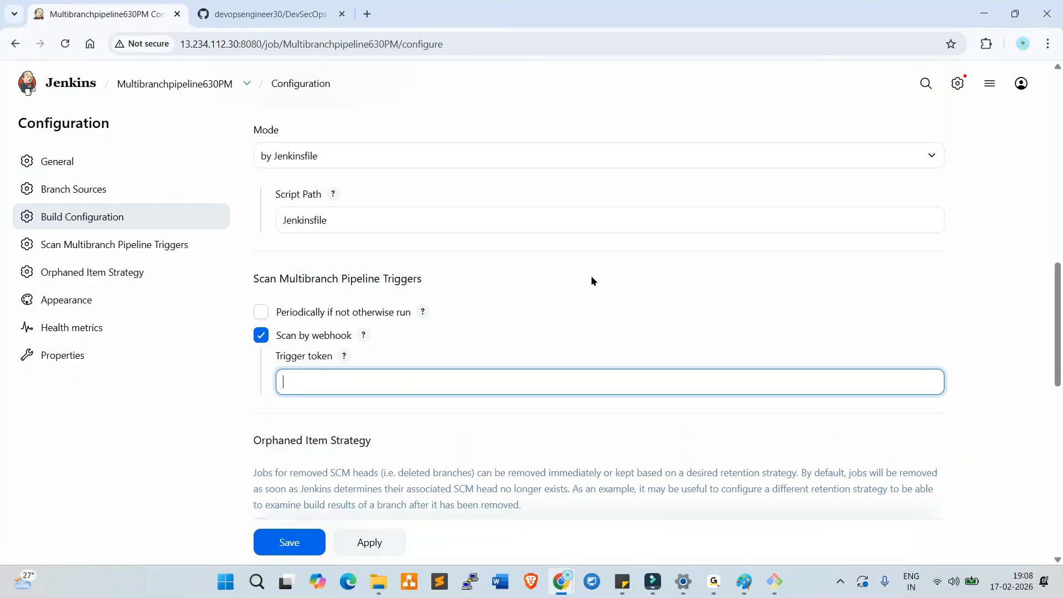
Copy the JENKINS_URL webhook address template from the Trigger token help and paste it into a new Notepad document.
left_click(344, 358)
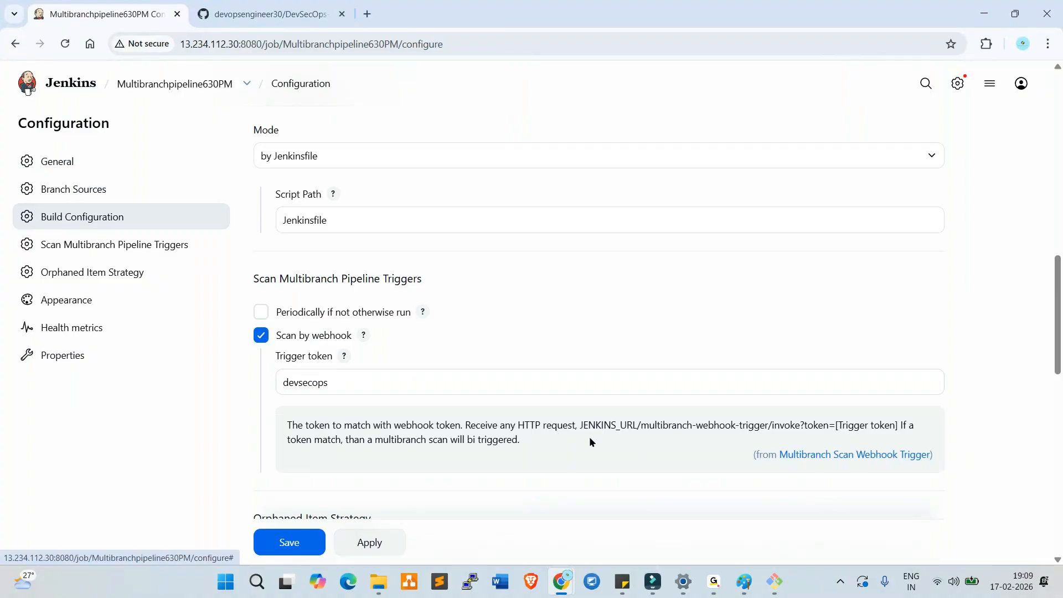
left_click_drag(581, 424, 898, 426)
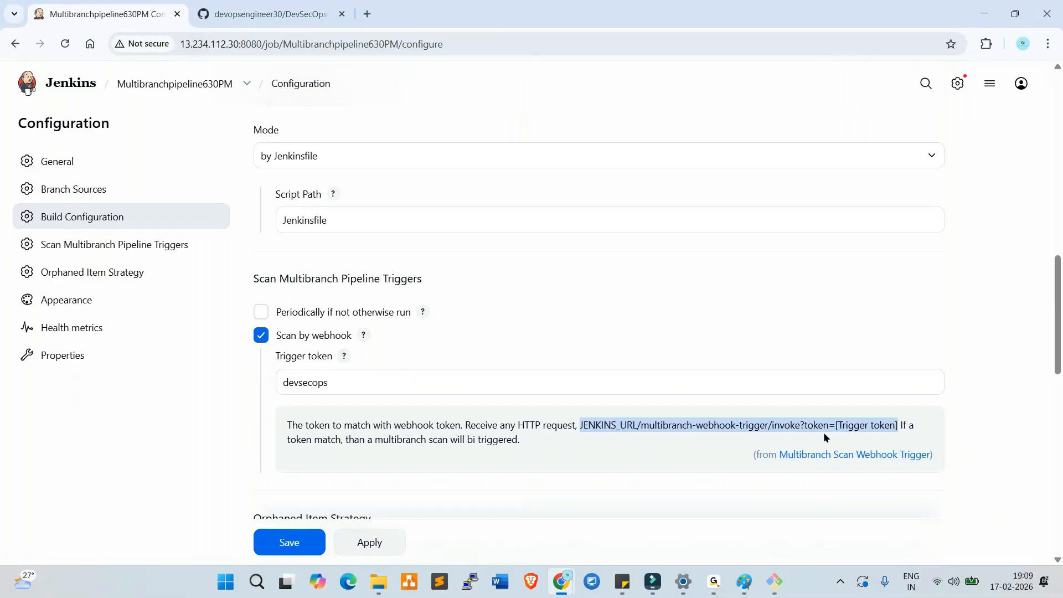
right_click(768, 432)
left_click(798, 286)
left_click(256, 581)
type("note")
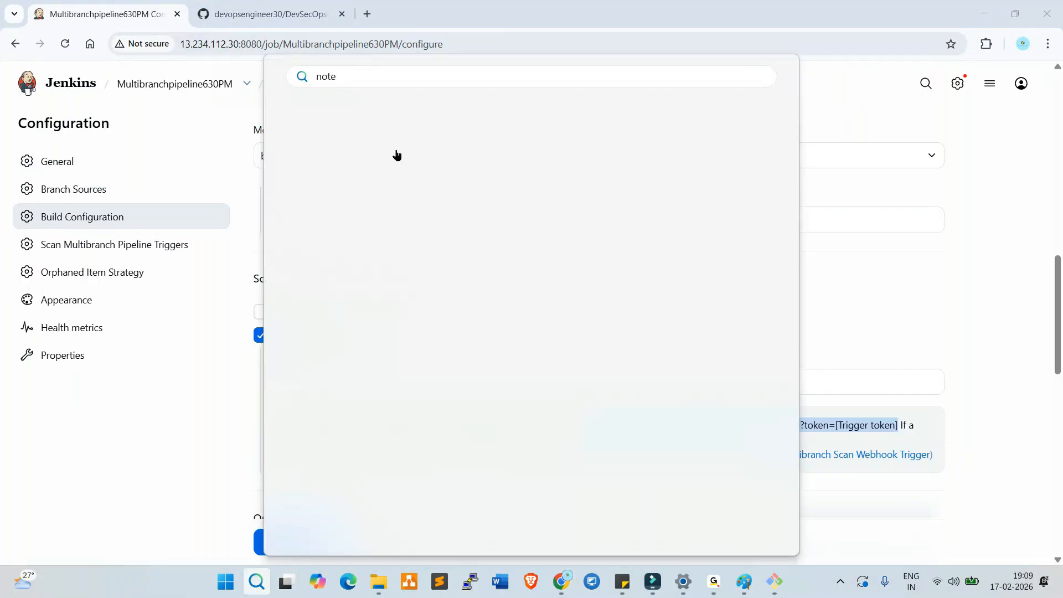
type("pad")
left_click(367, 180)
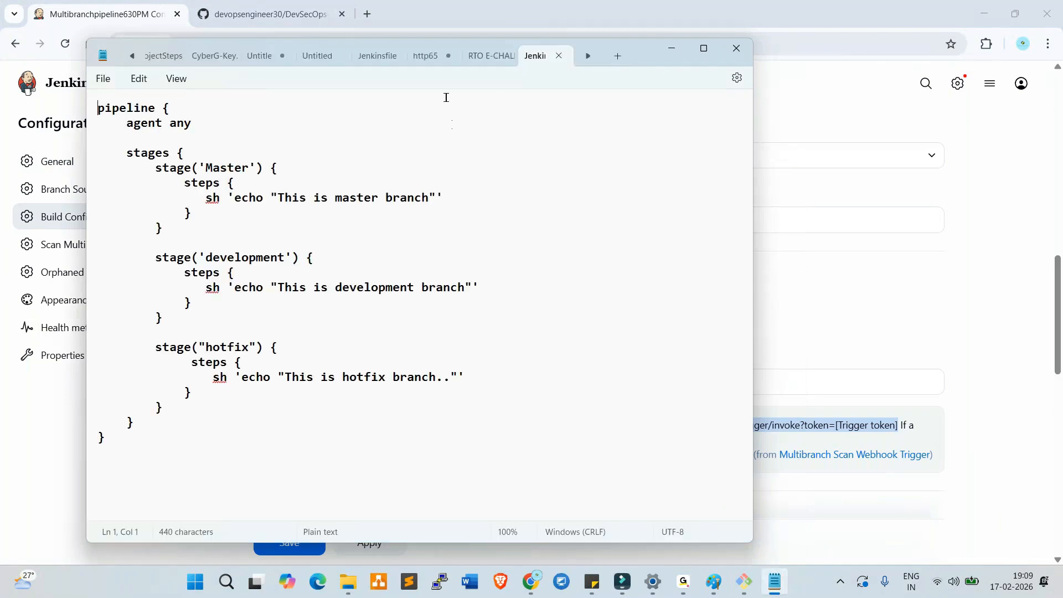
key("ctrl+n")
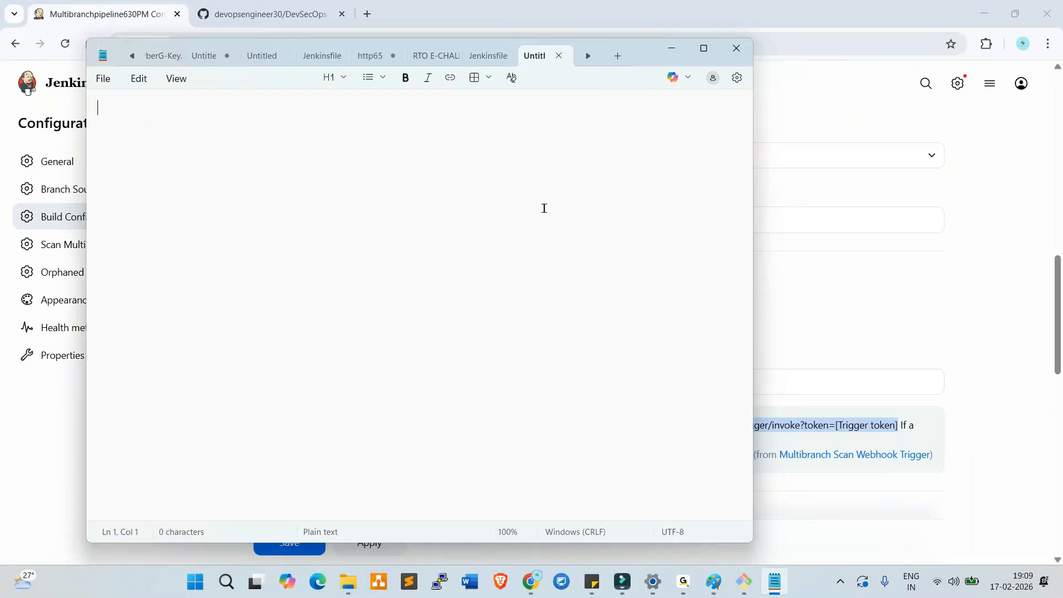
key("ctrl+v")
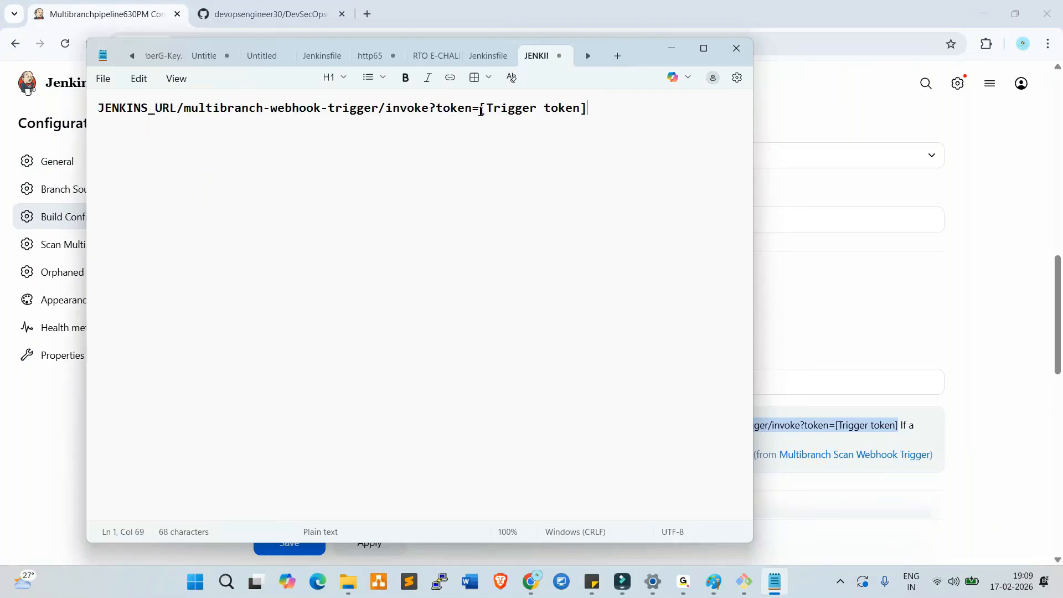
Replace the [Trigger token] placeholder in the webhook address with the trigger token configured for the pipeline.
left_click(481, 107)
left_click_drag(482, 108, 588, 108)
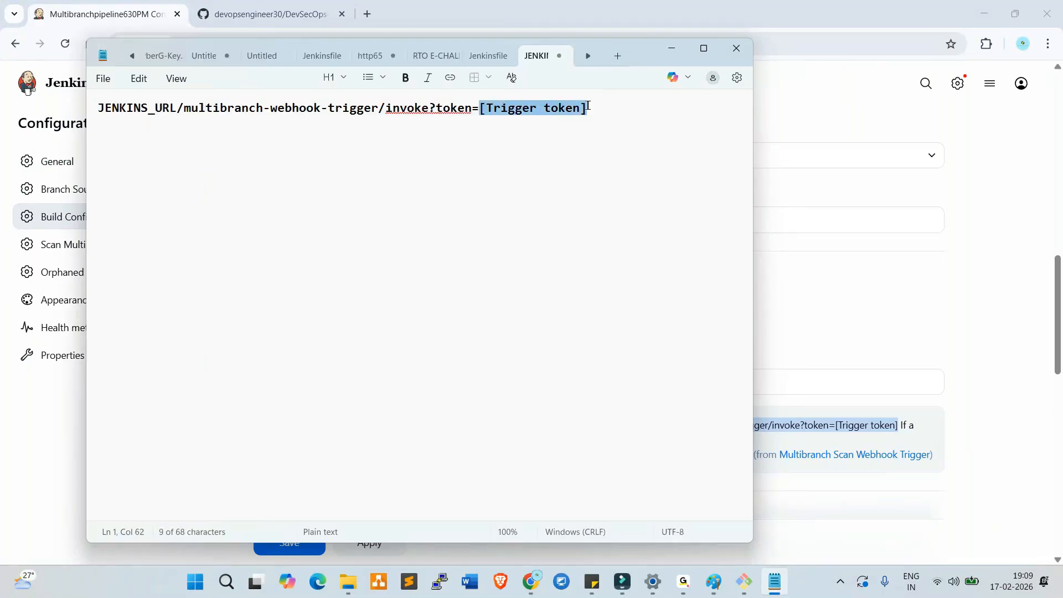
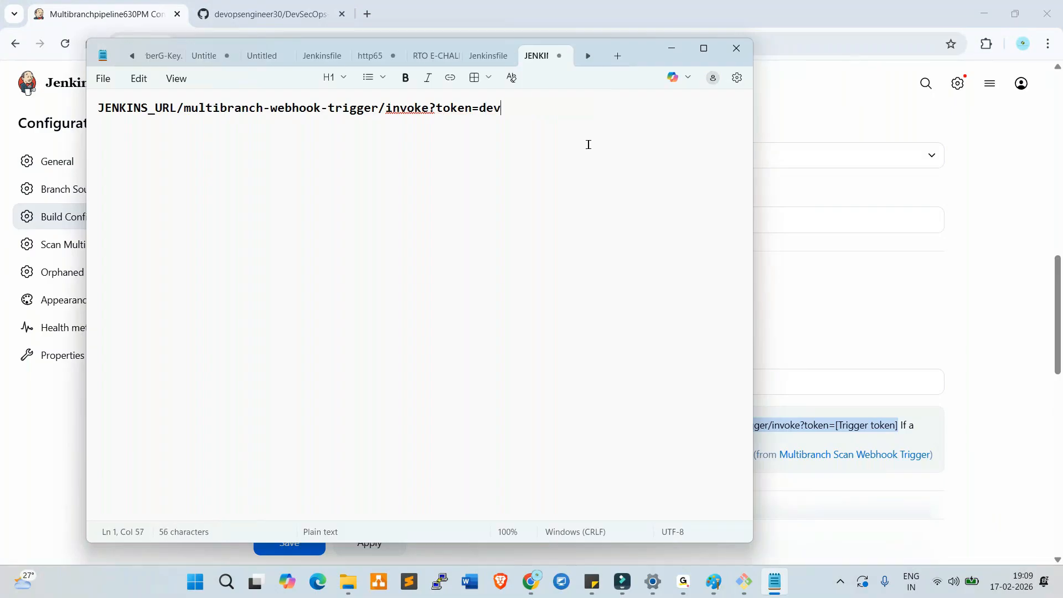
left_click_drag(99, 109, 175, 105)
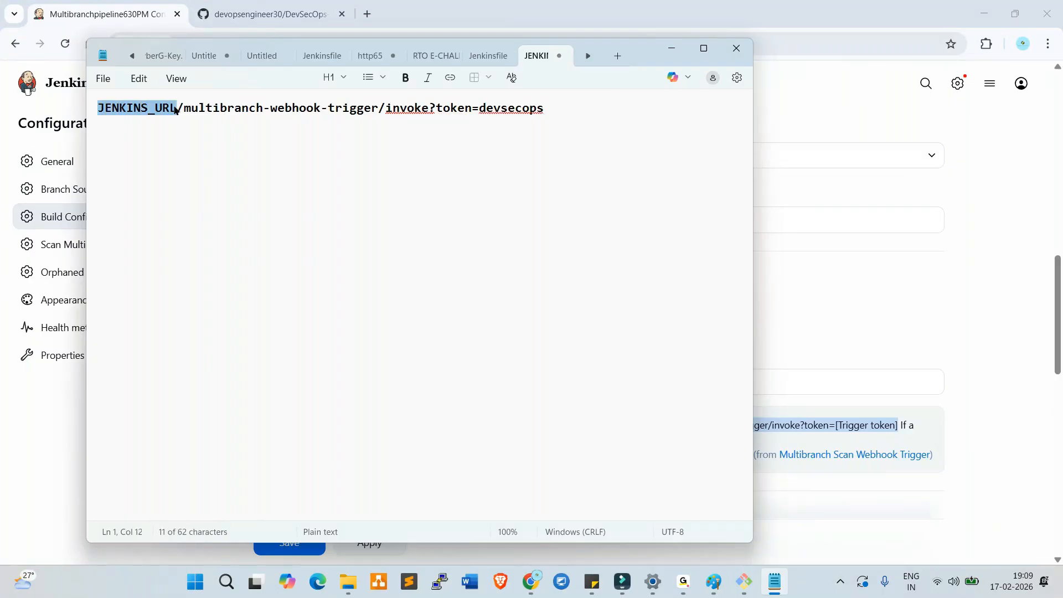
left_click(118, 21)
left_click_drag(261, 44, 118, 60)
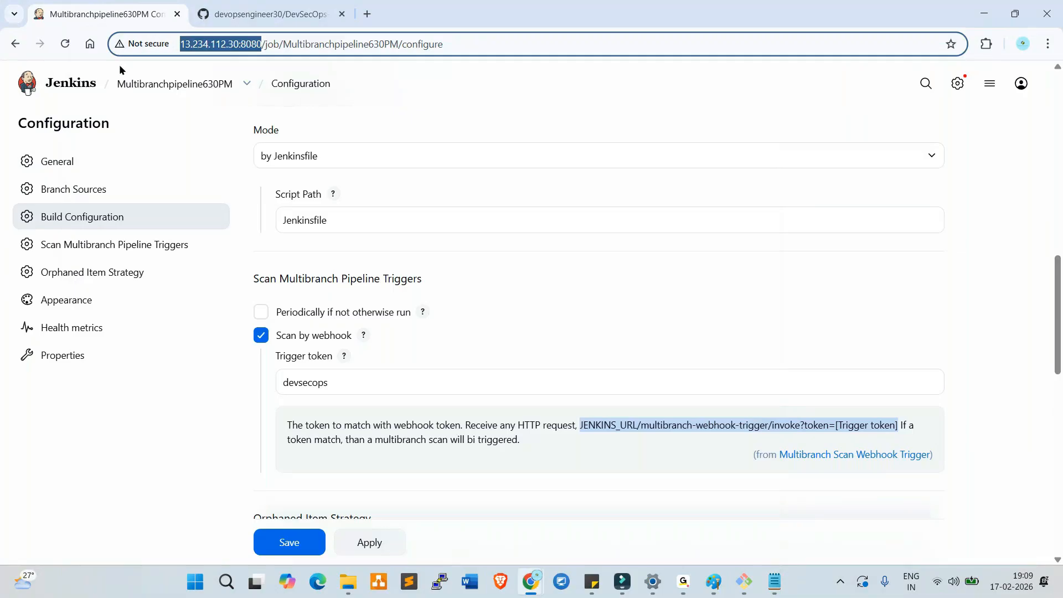
left_click(267, 65)
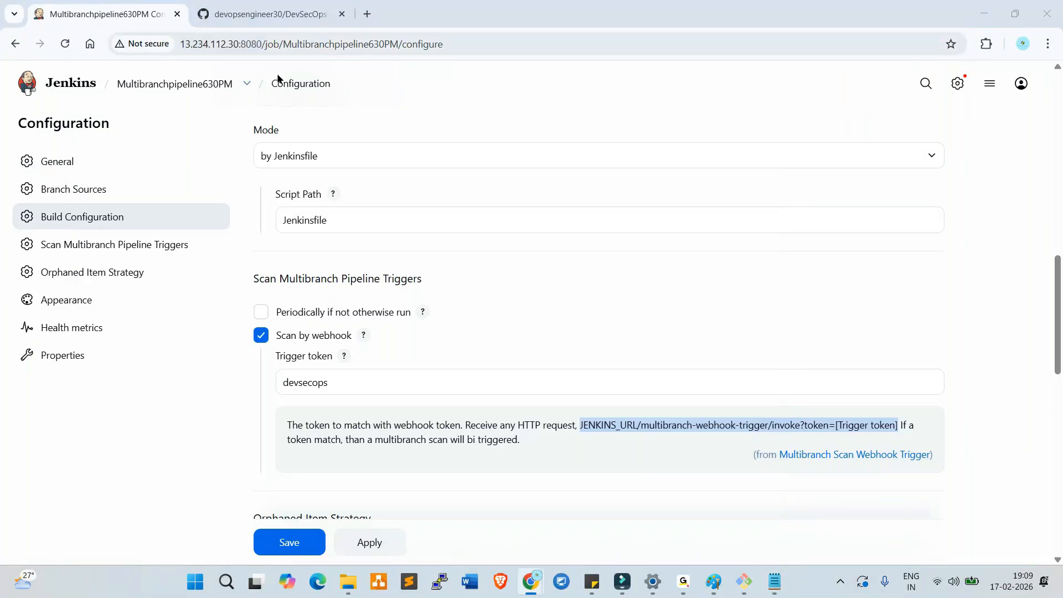
key("alt+Tab")
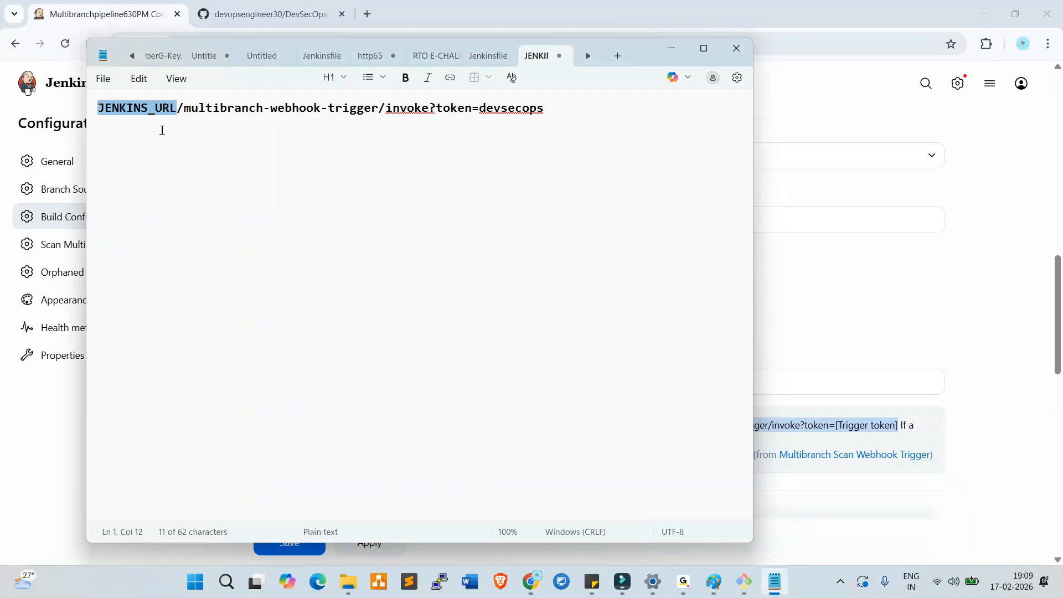
key("ctrl+v")
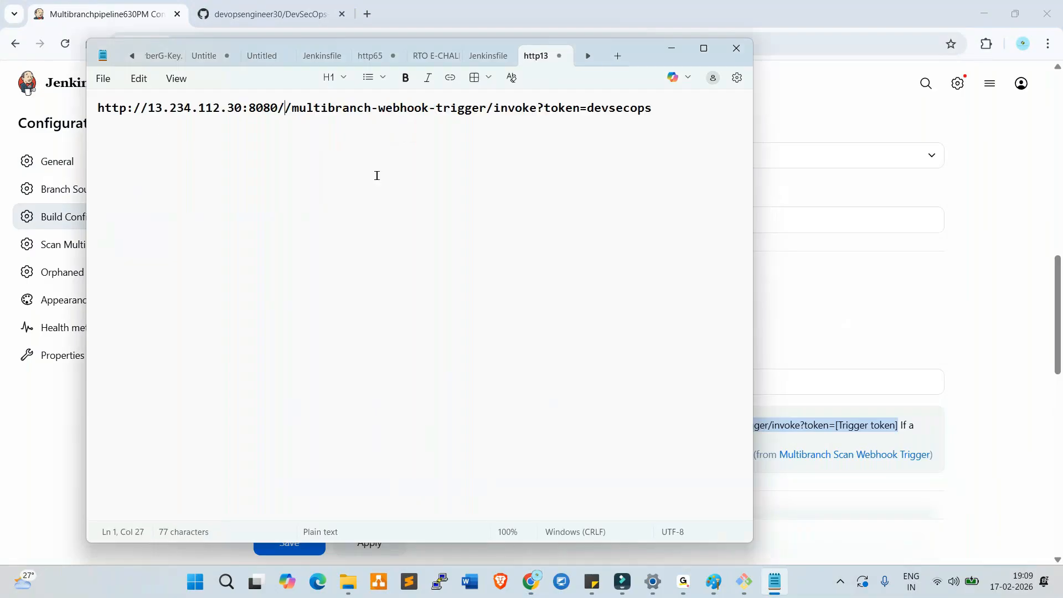
Remove the duplicate slash after port 8080 in the Notepad webhook address, and apply and save the Jenkins pipeline configuration.
key("Delete")
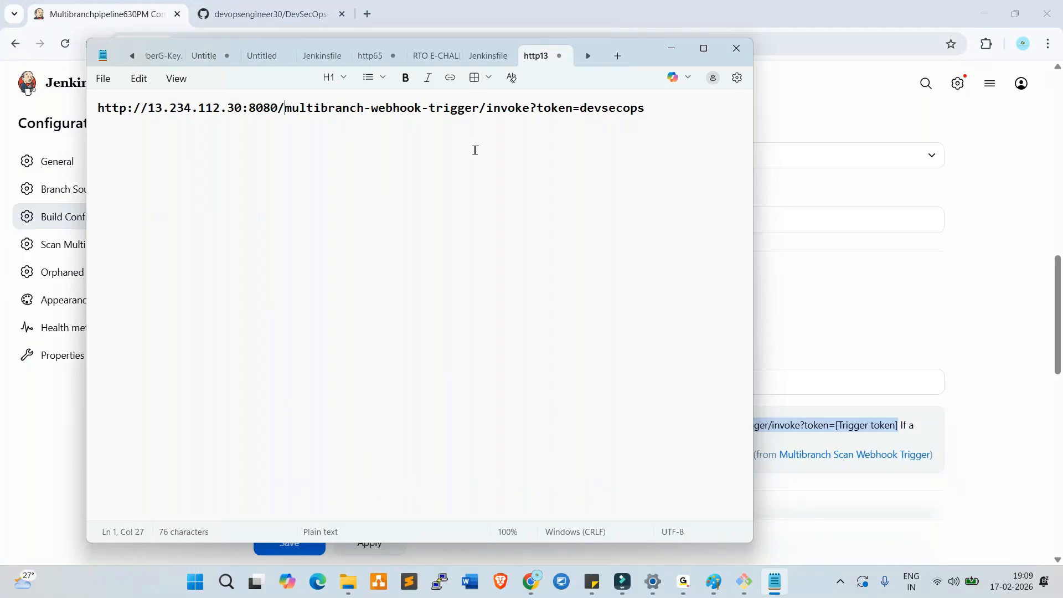
left_click(947, 292)
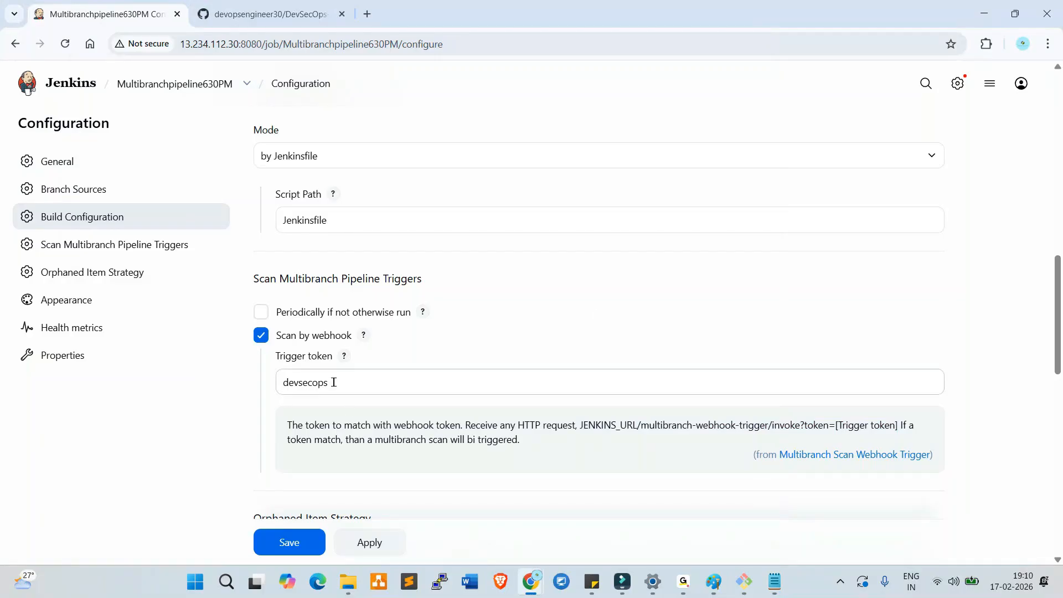
left_click(388, 538)
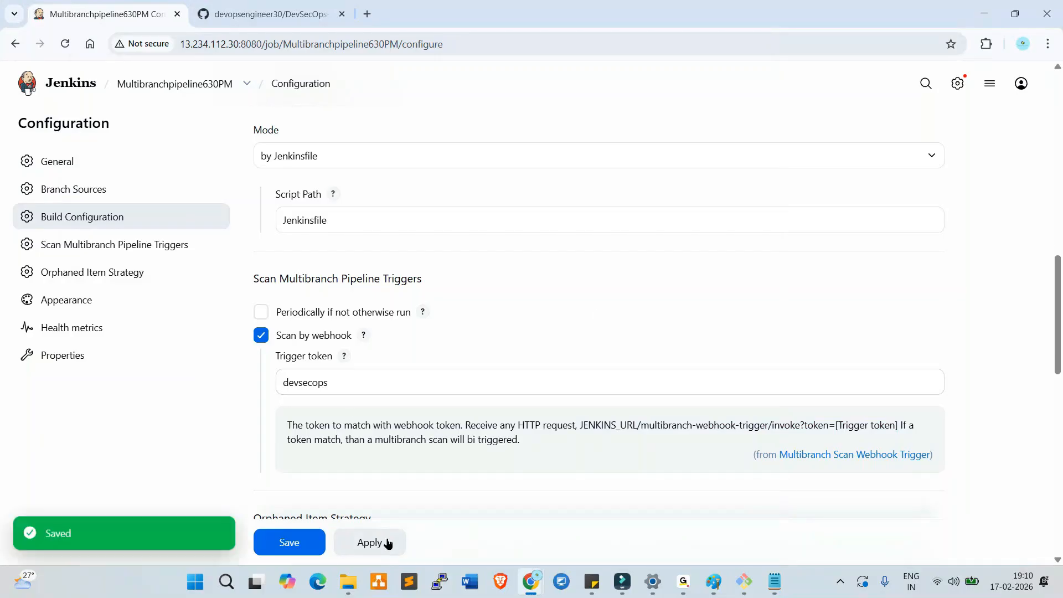
left_click_drag(1059, 287, 1051, 455)
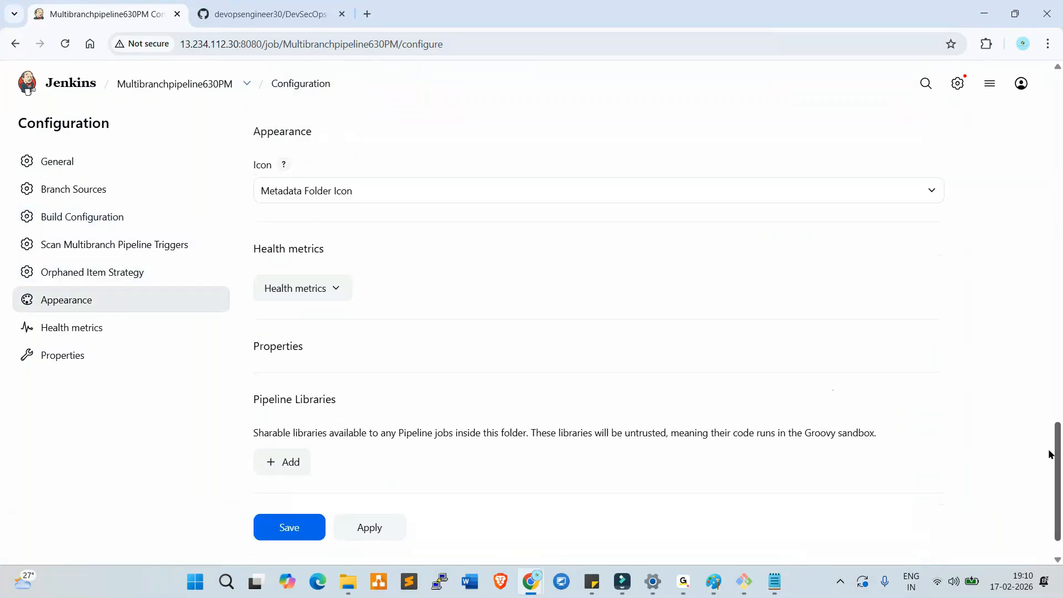
left_click(301, 545)
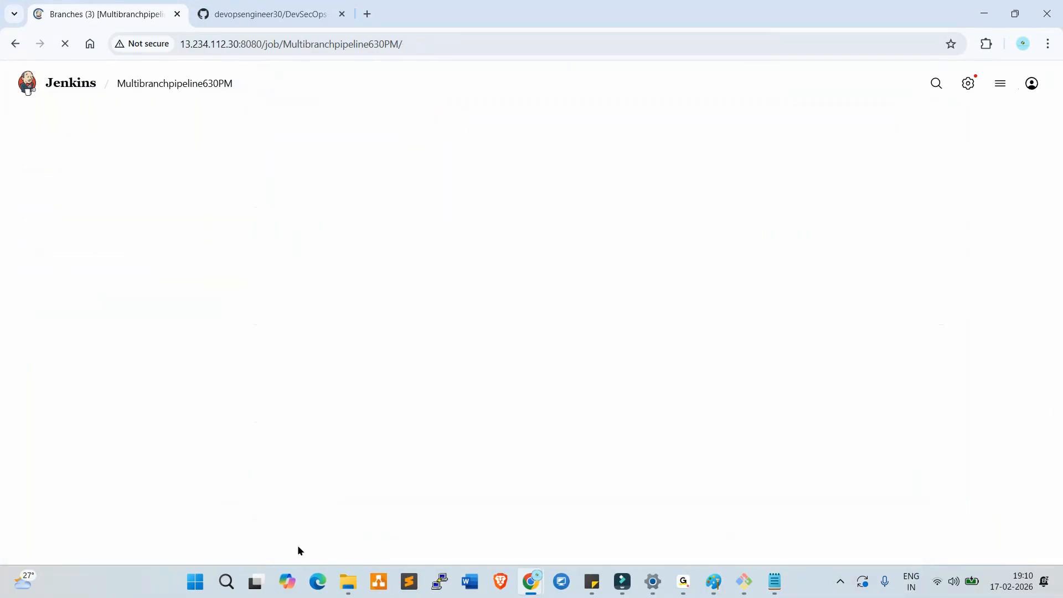
Copy the completed webhook address from the Notepad document.
left_click(778, 586)
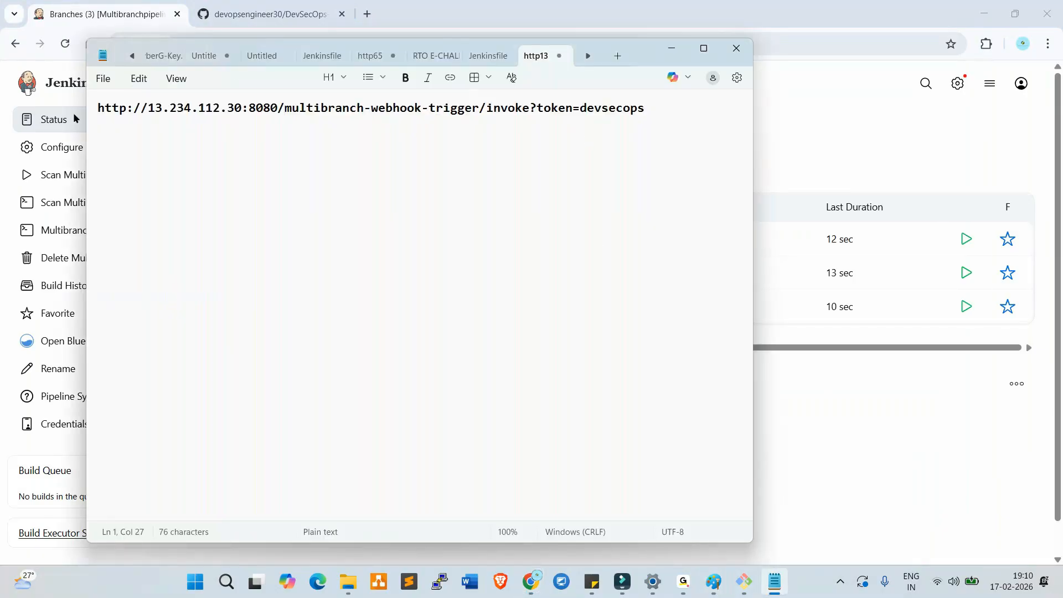
left_click_drag(98, 109, 664, 123)
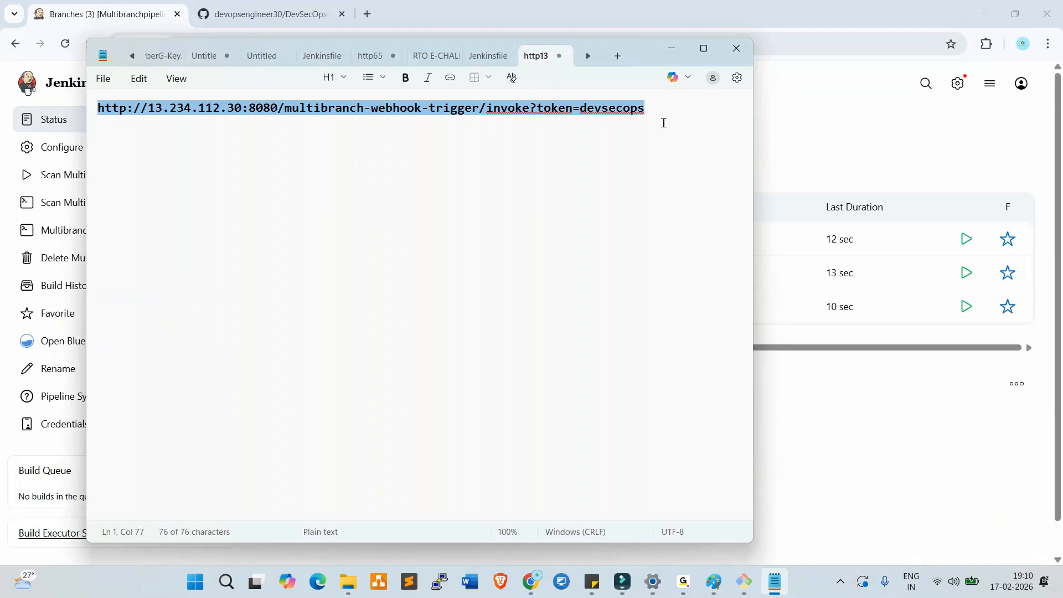
right_click(609, 115)
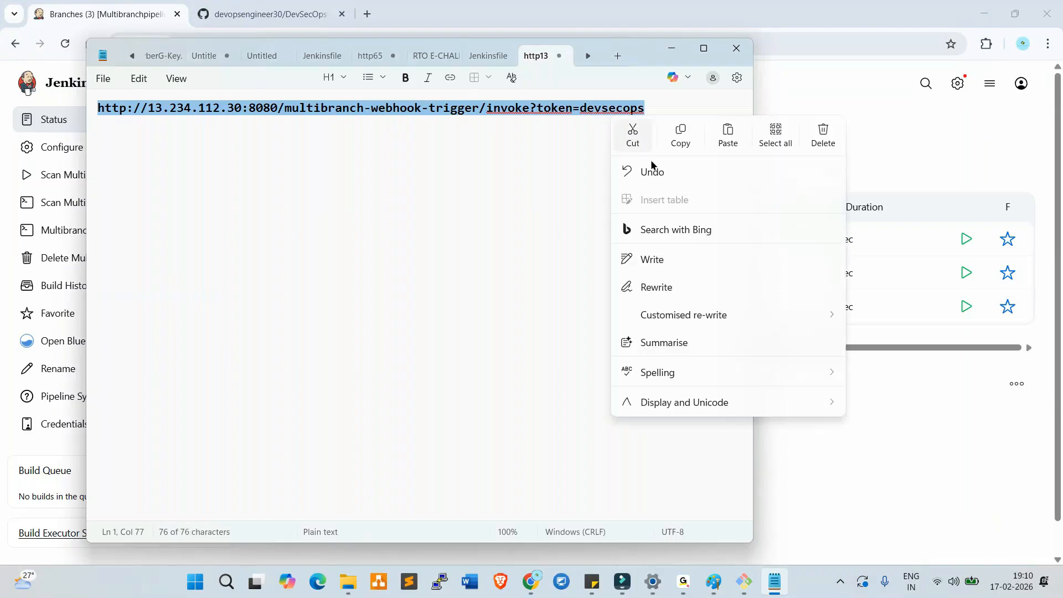
left_click(676, 142)
Start adding a webhook in the DevSecOps-630-Multibranchpipeline GitHub repository settings and confirm access with the authentication code.
left_click(288, 16)
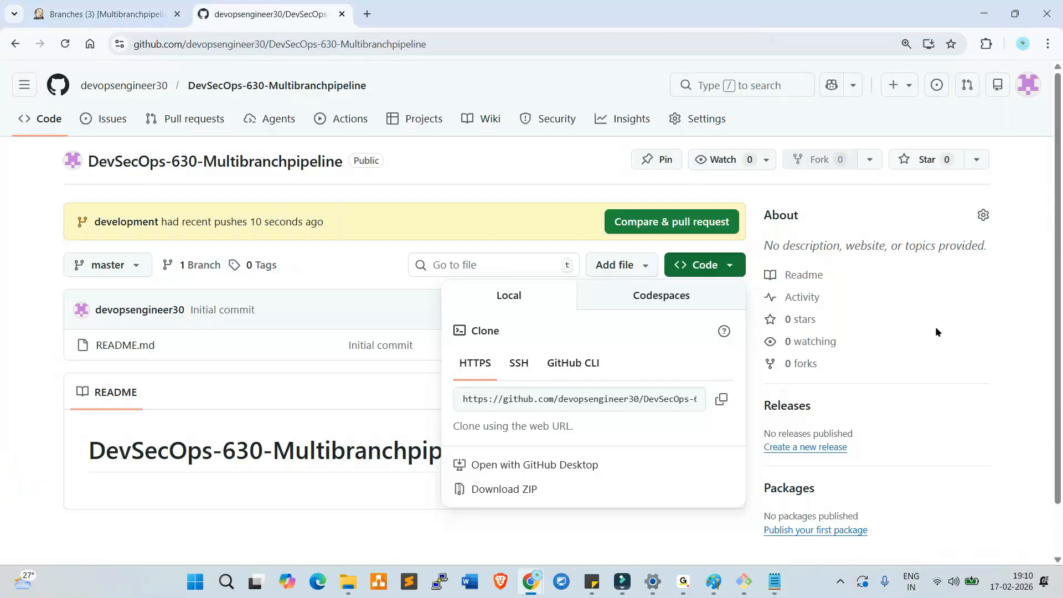
left_click(937, 328)
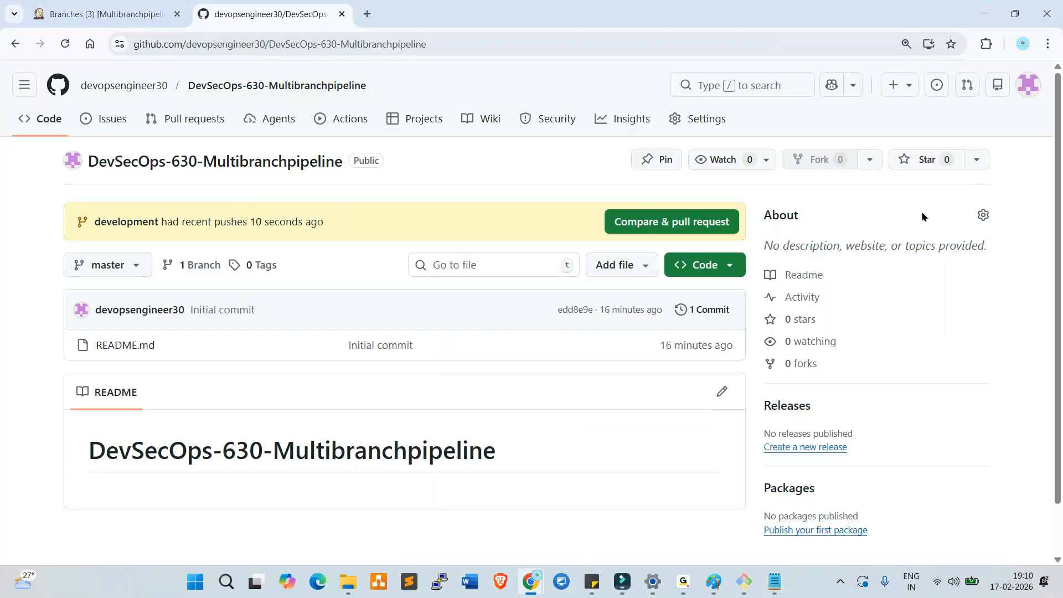
left_click(710, 123)
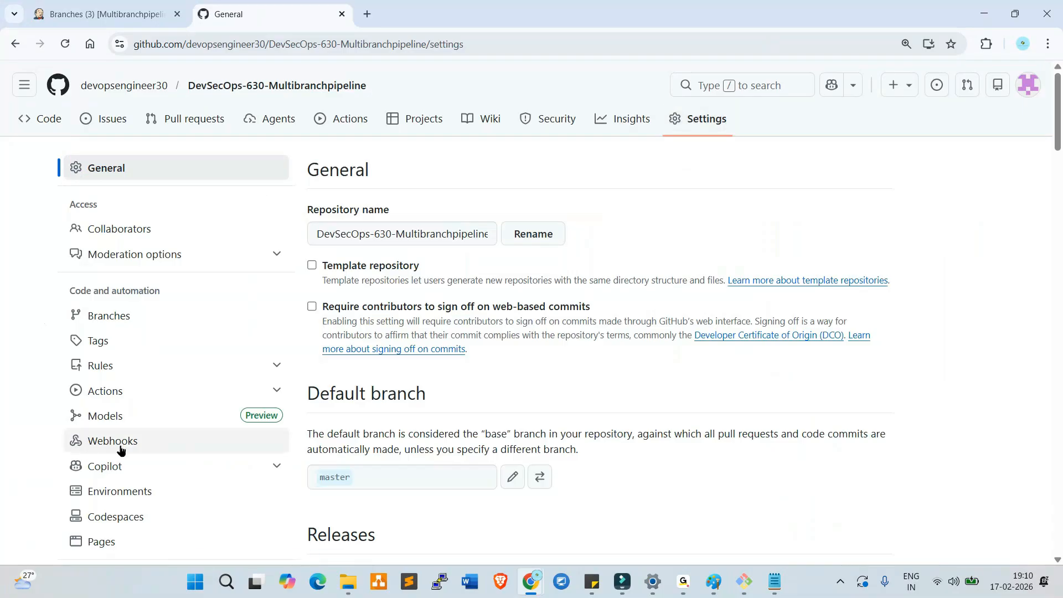
left_click(130, 448)
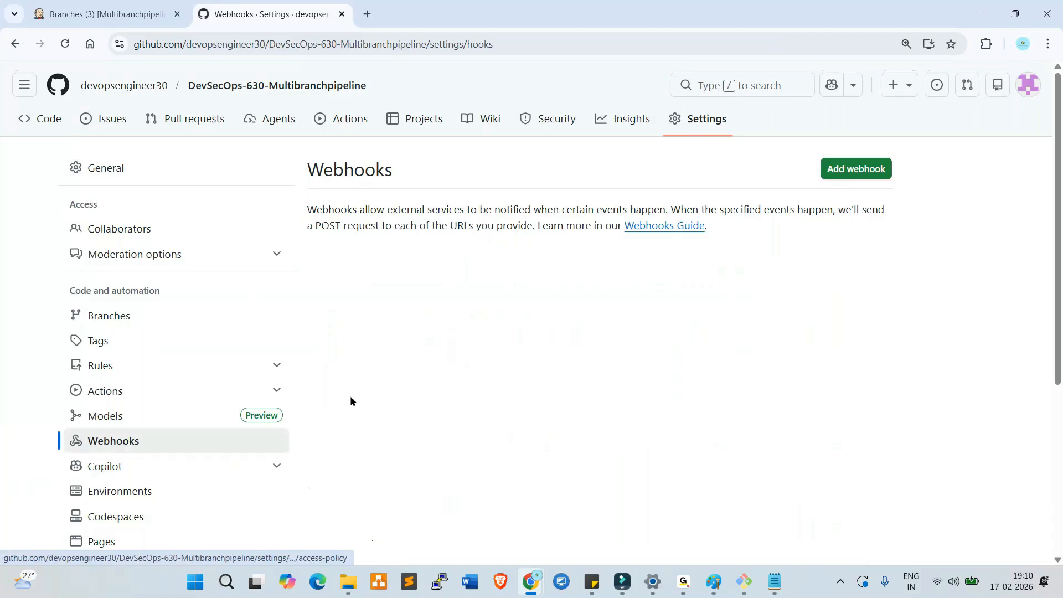
left_click(857, 166)
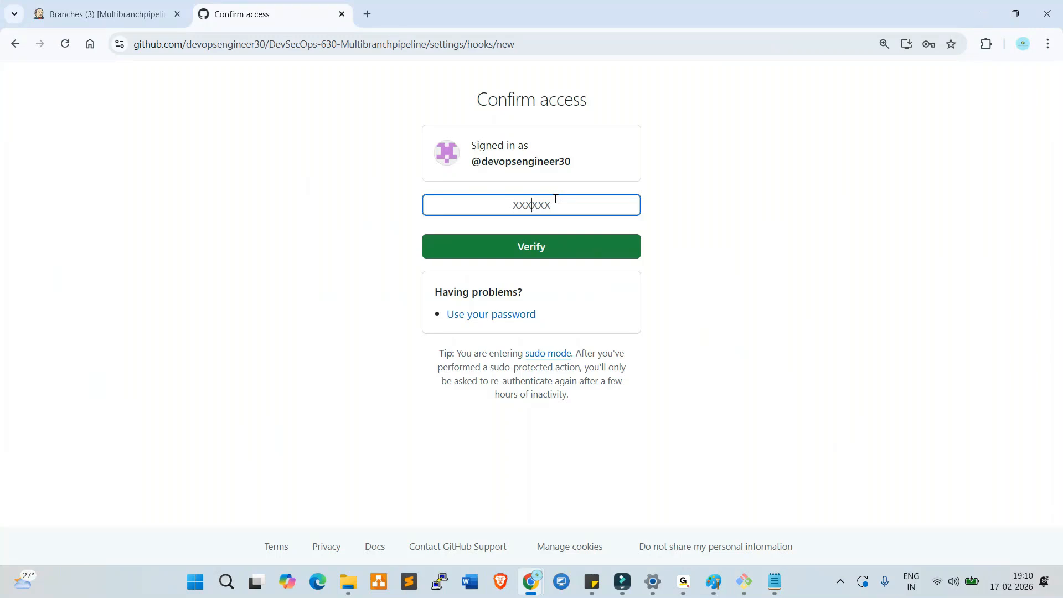
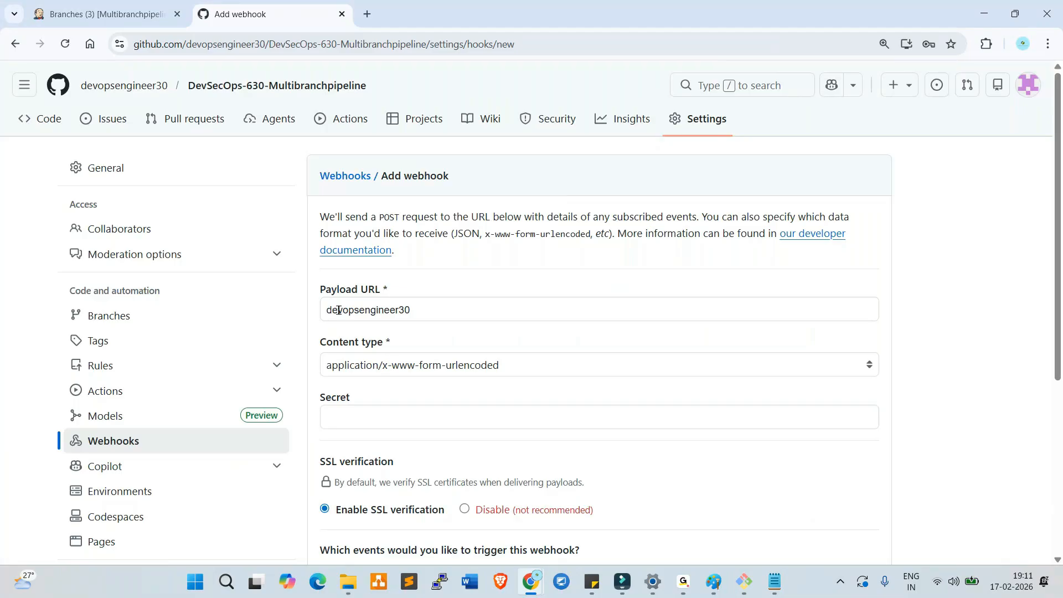
Replace the Payload URL with the copied Jenkins webhook address containing the trigger token, and set the content type to application/json.
left_click_drag(434, 311, 327, 312)
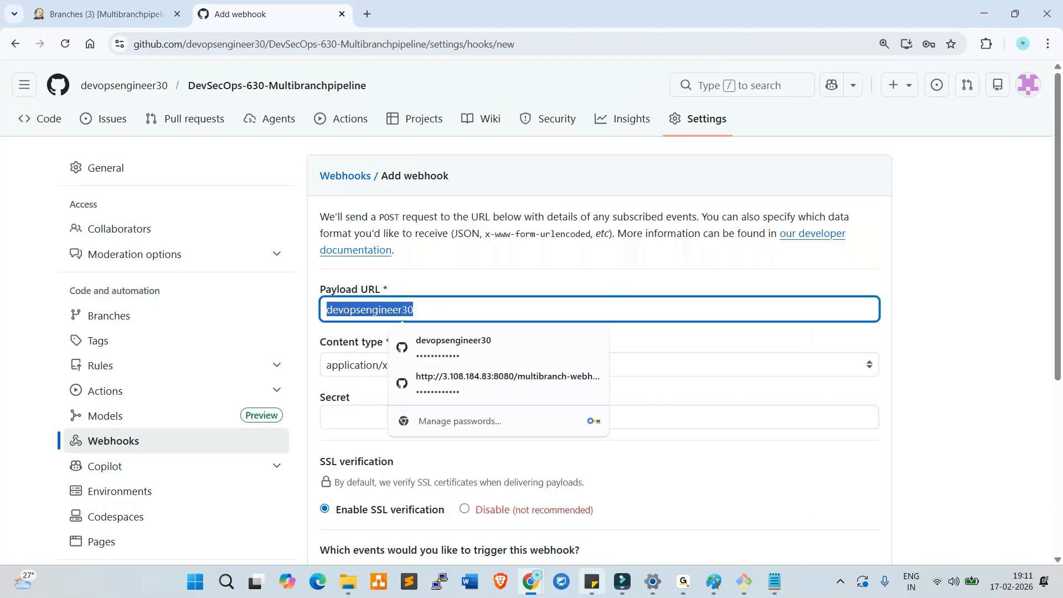
mouse_move(591, 593)
key("ctrl+v")
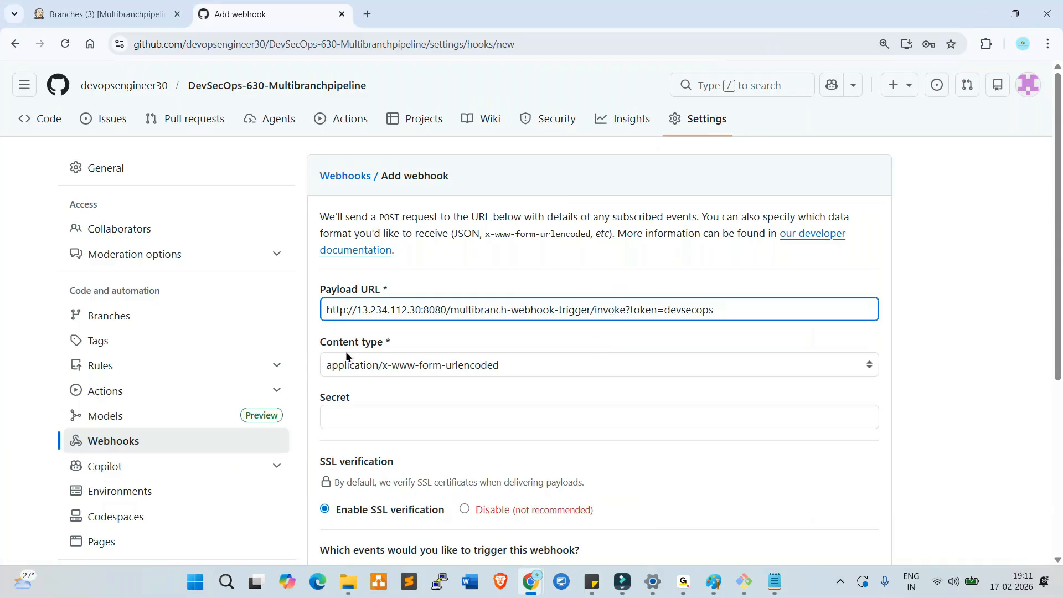
left_click(504, 366)
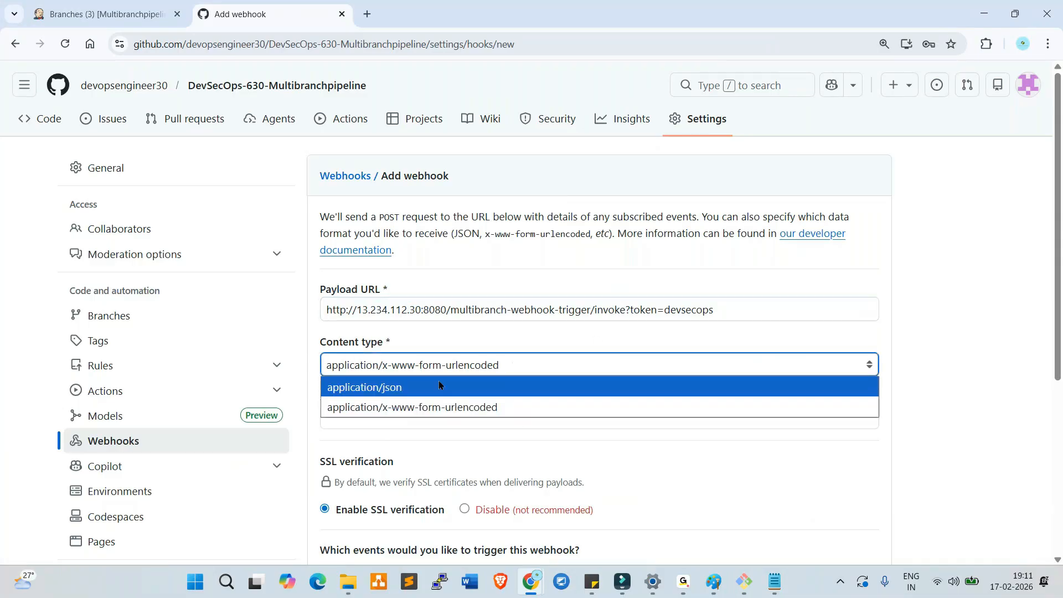
left_click(418, 388)
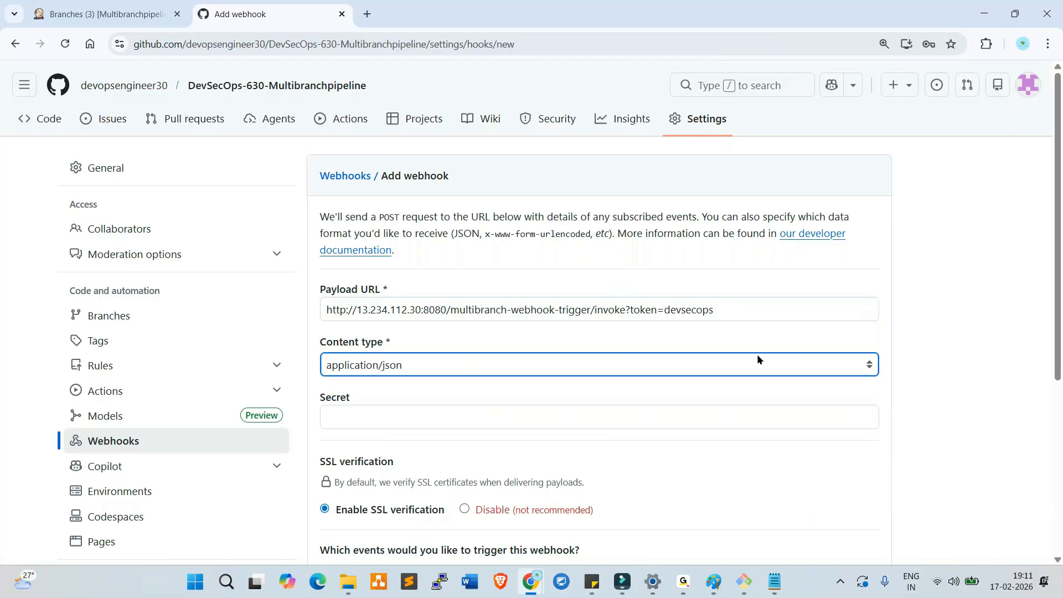
Add the webhook with only the push event as its trigger and check its last delivery status.
left_click_drag(1057, 233, 1052, 414)
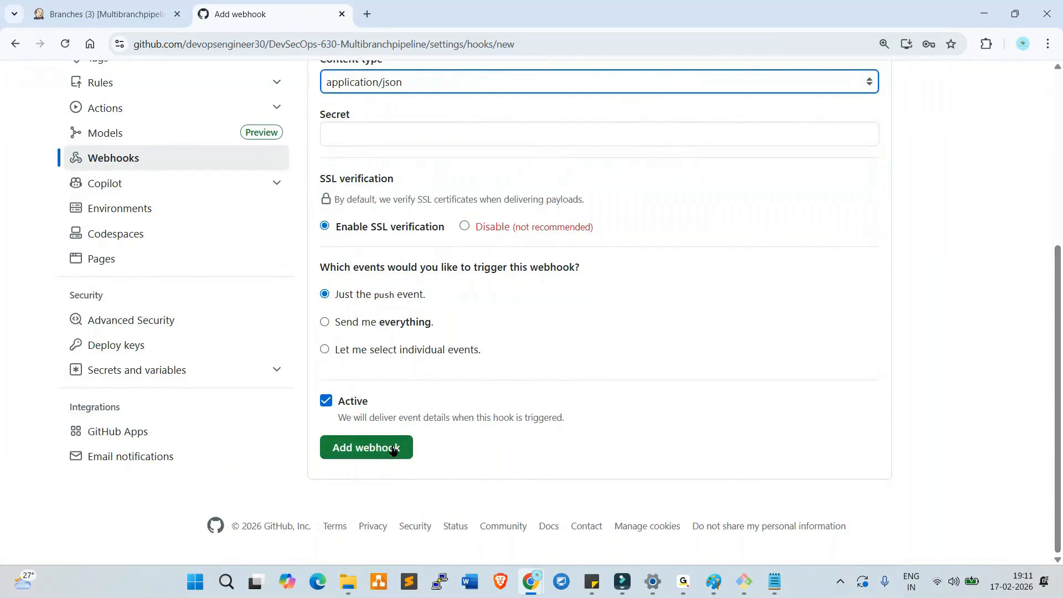
mouse_move(1057, 316)
left_mouse_down()
mouse_move(1060, 166)
mouse_move(1058, 327)
left_mouse_up()
left_click(379, 455)
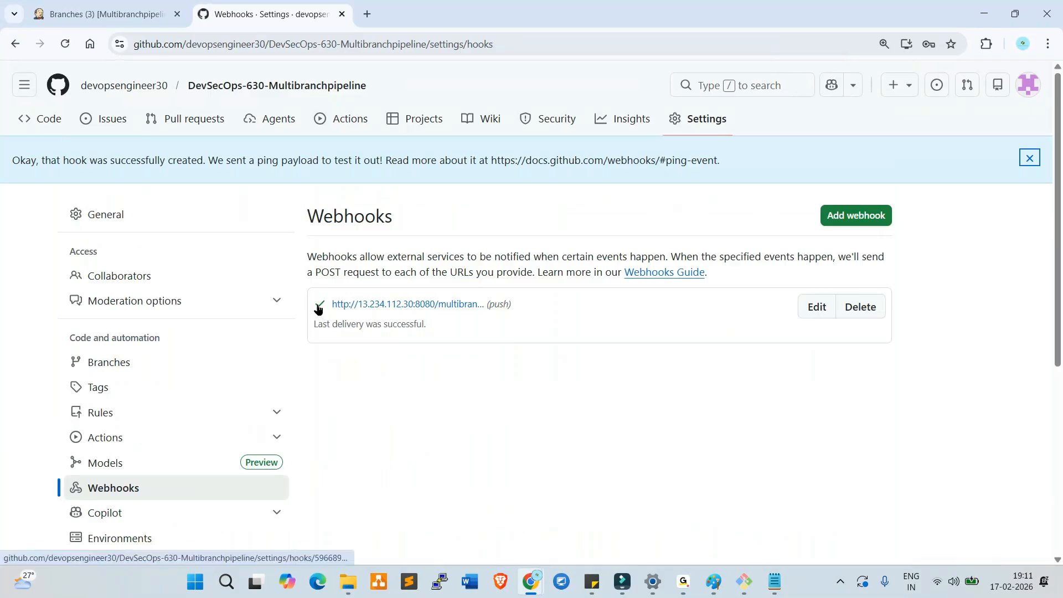
left_click_drag(313, 324, 441, 324)
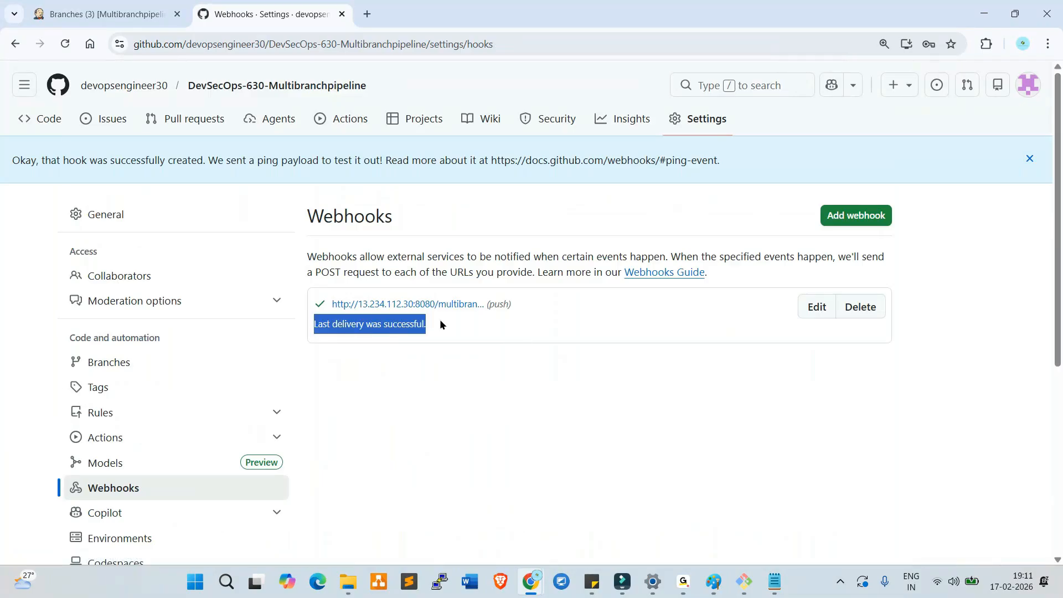
left_click(537, 374)
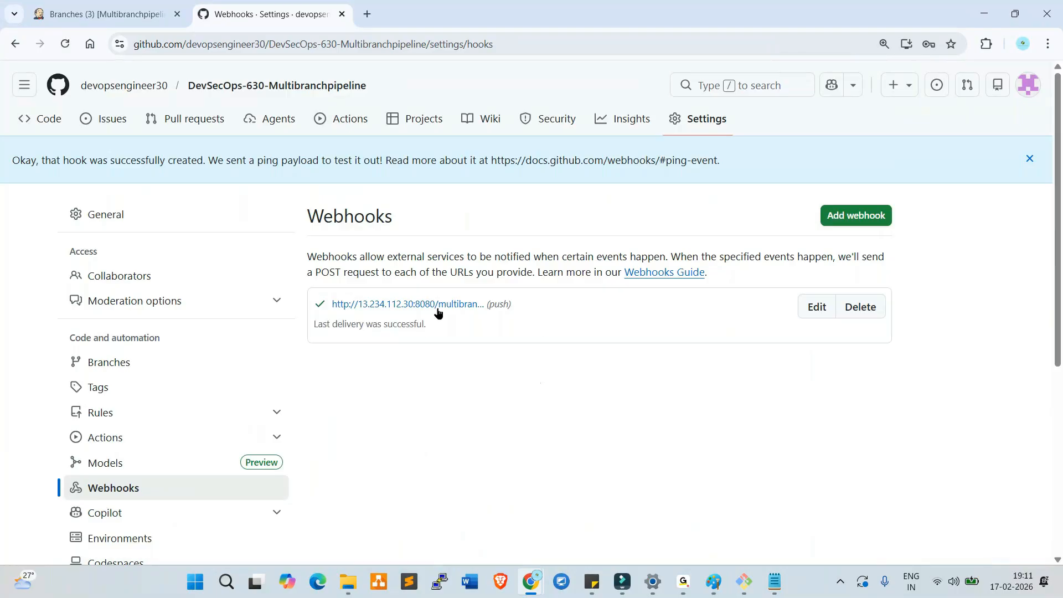
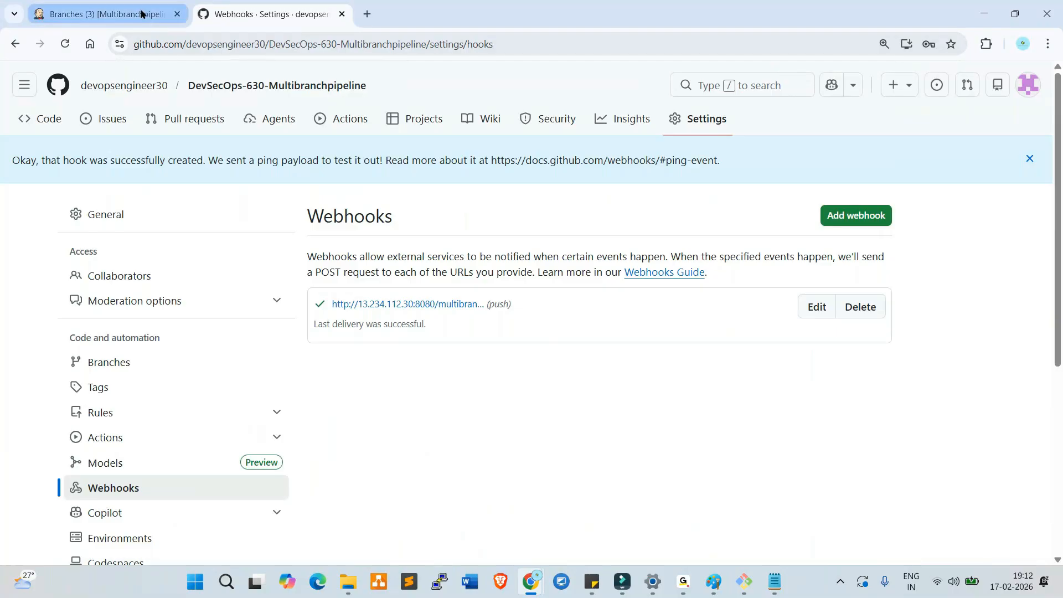
Review the branches' last successful builds in Jenkins, and switch to Git Bash to check out the master branch.
left_click(141, 14)
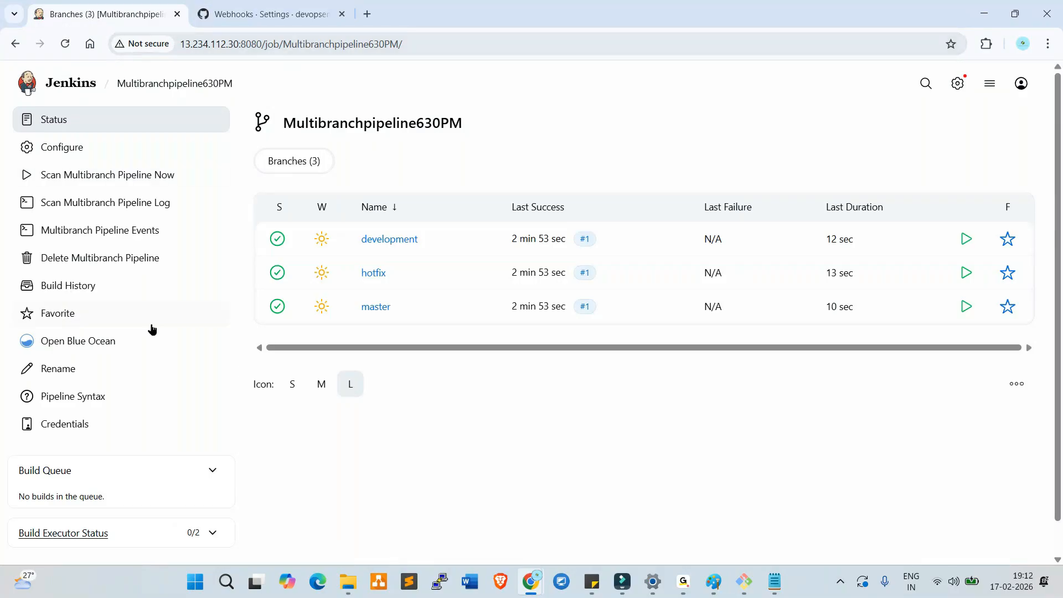
left_click_drag(508, 247, 570, 242)
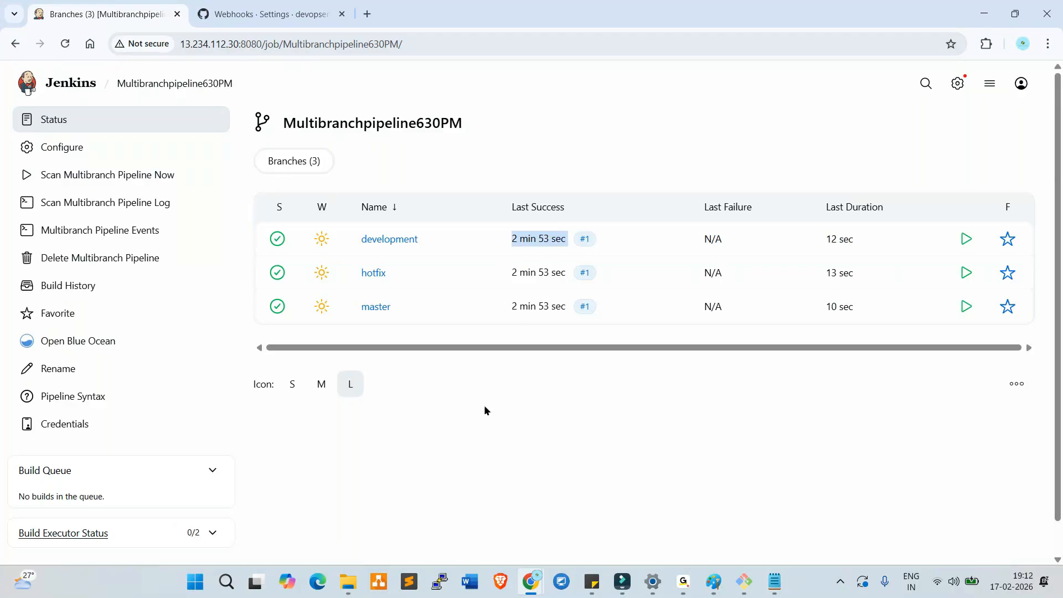
left_click(743, 582)
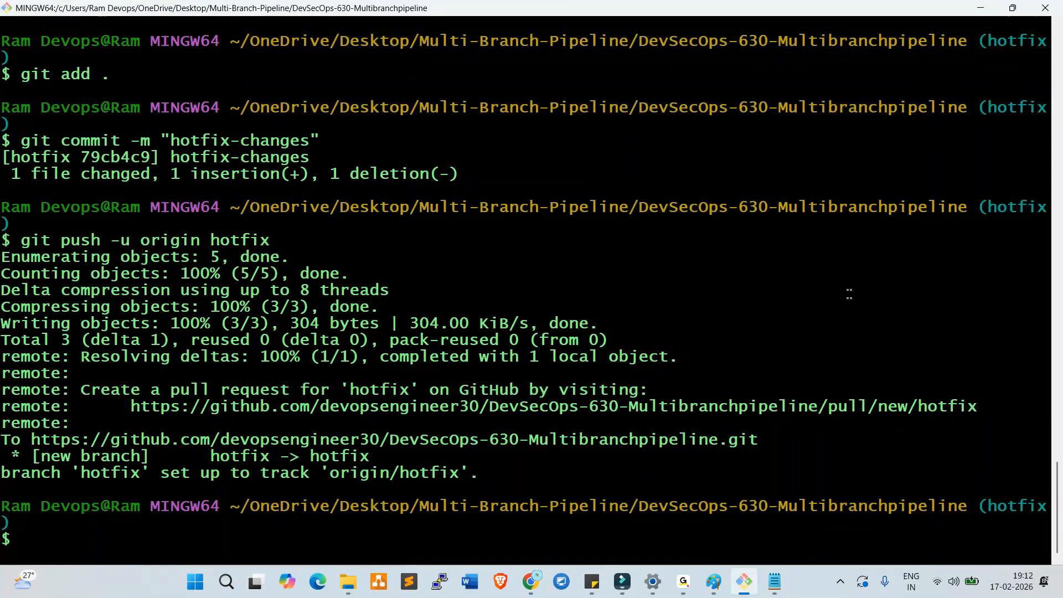
type("git checkout master")
key("Return")
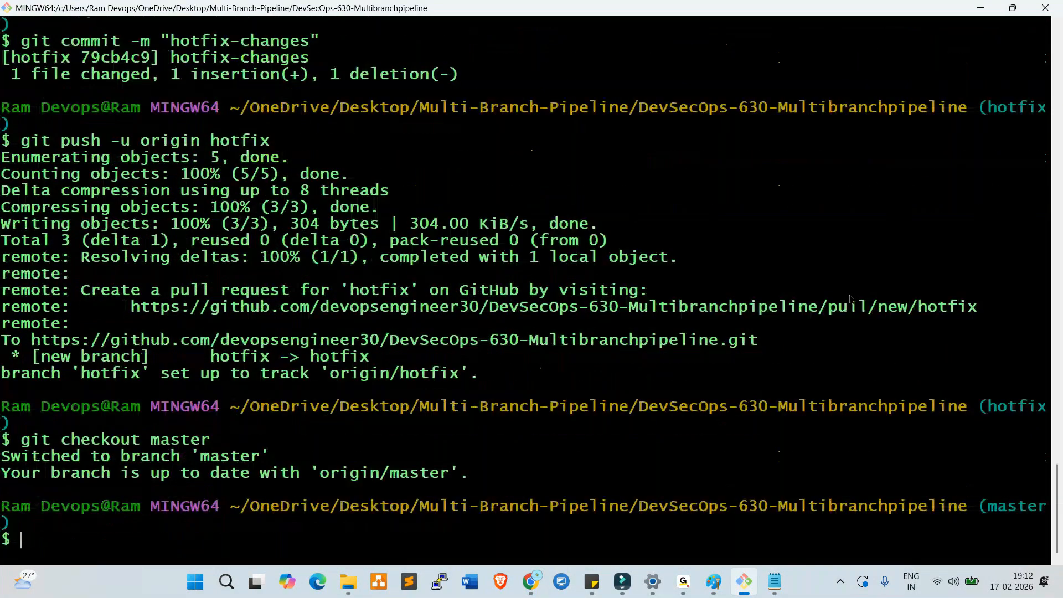
List the files of the master branch and open its Jenkinsfile in vi.
type("ls")
key("Return")
type("vi ")
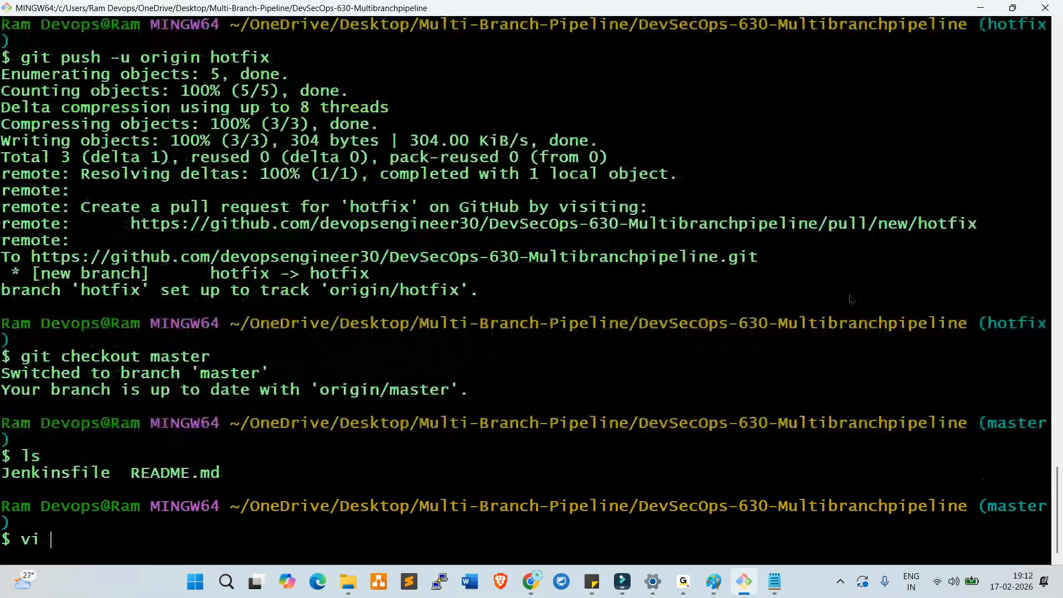
type("Jne")
key("BackSpace")
key("BackSpace")
type("e")
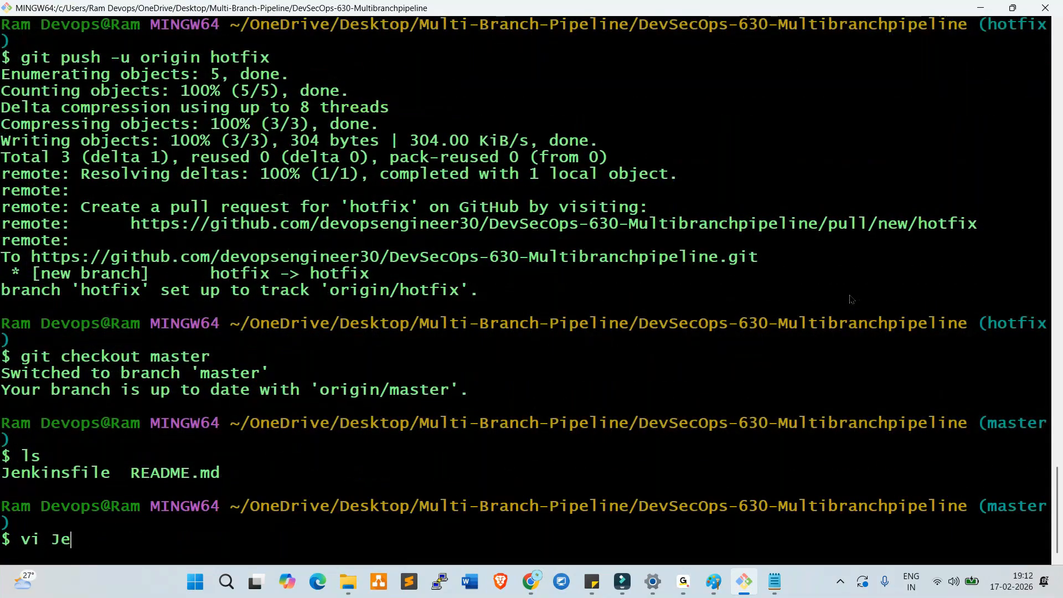
type("n")
key("Tab")
key("Return")
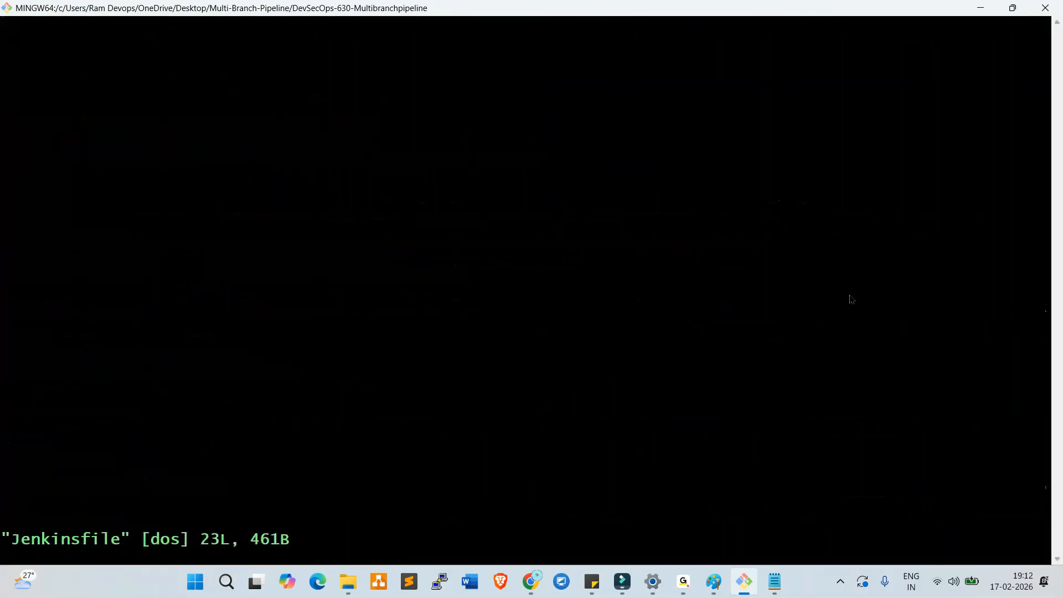
Extend the Master stage's echo message to "This is master branch..." and save and close the Jenkinsfile.
key("Up")
key("Up")
key("Up")
key("Up")
key("Up")
key("Up")
key("Up")
key("Up")
key("Up")
key("Up")
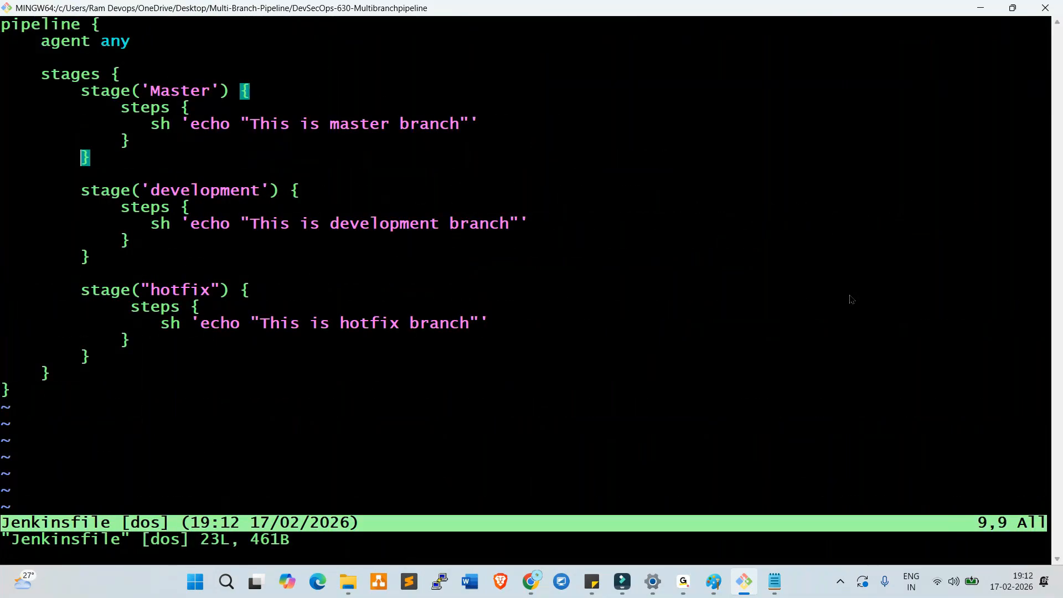
key("Up")
key("Up")
key("Right")
key("Right")
key("Right")
key("Right")
key("Right")
key("Right")
key("Right")
key("Right")
key("Right")
key("Right")
key("Right")
key("Right")
key("Right")
key("Right")
key("Right")
key("Right")
key("Right")
key("Right")
key("Right")
key("Right")
key("Right")
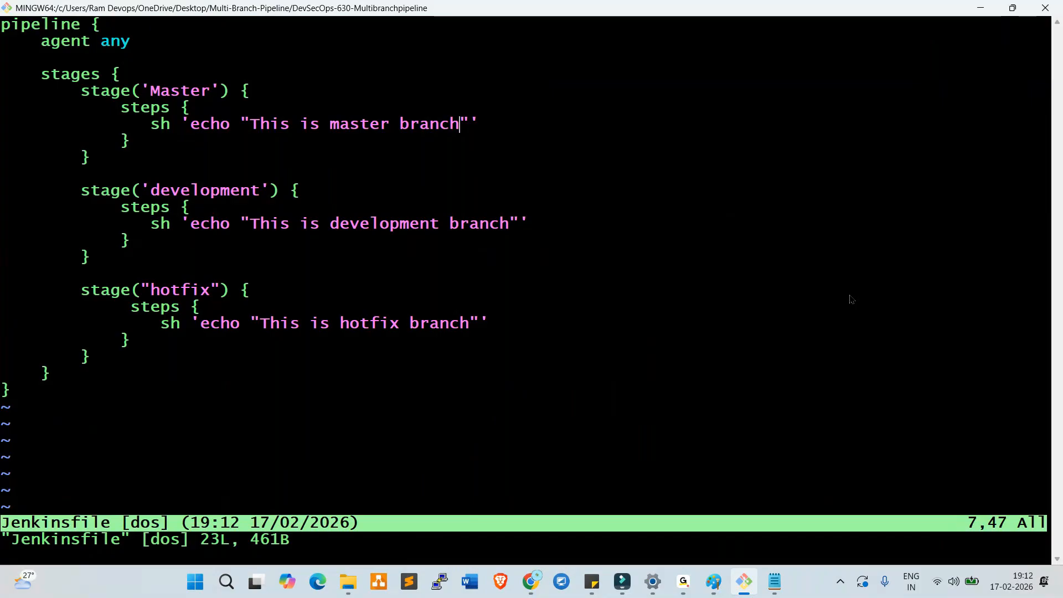
type("i..")
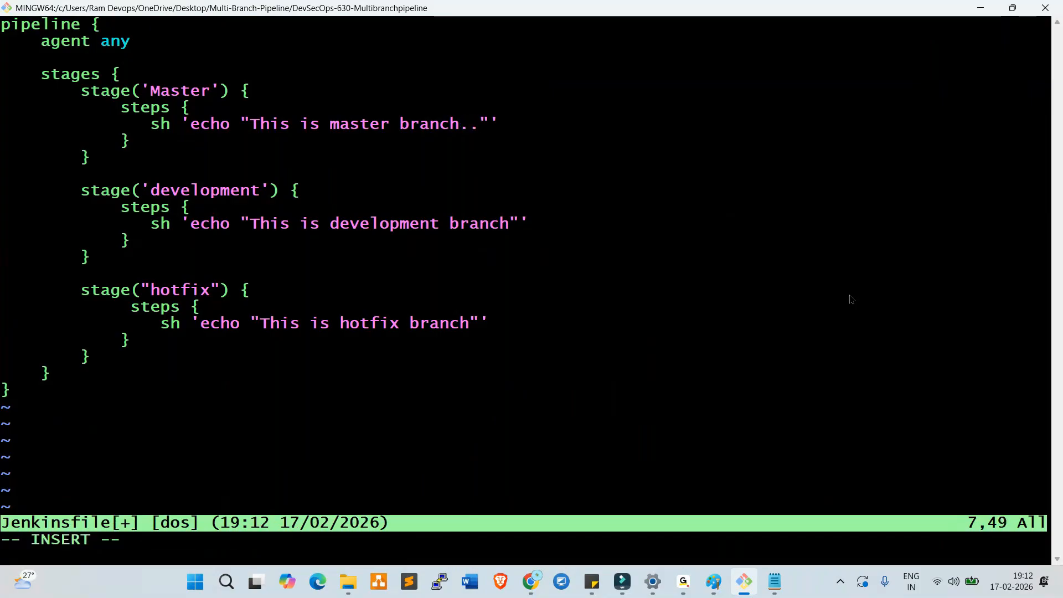
type(".")
key("Escape")
type("wq")
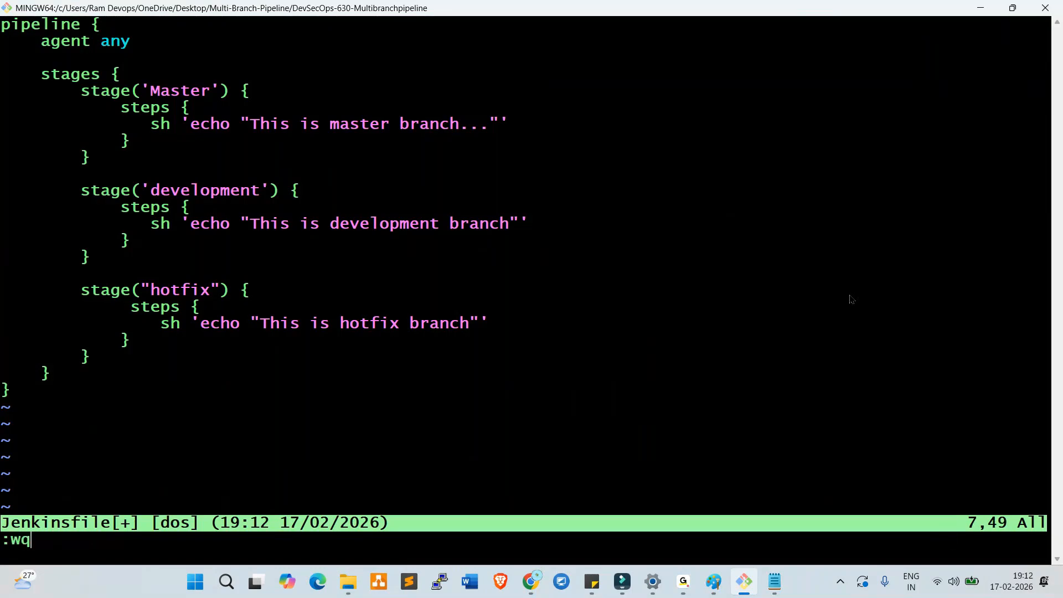
key("Return")
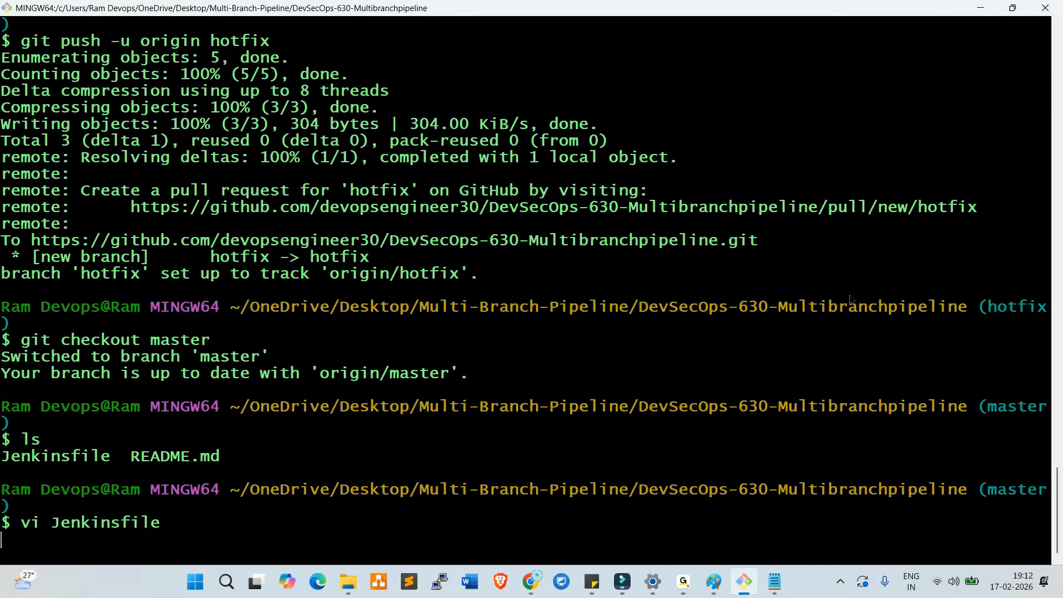
Stage all changes on the master branch and commit them with the message "master".
type("add .")
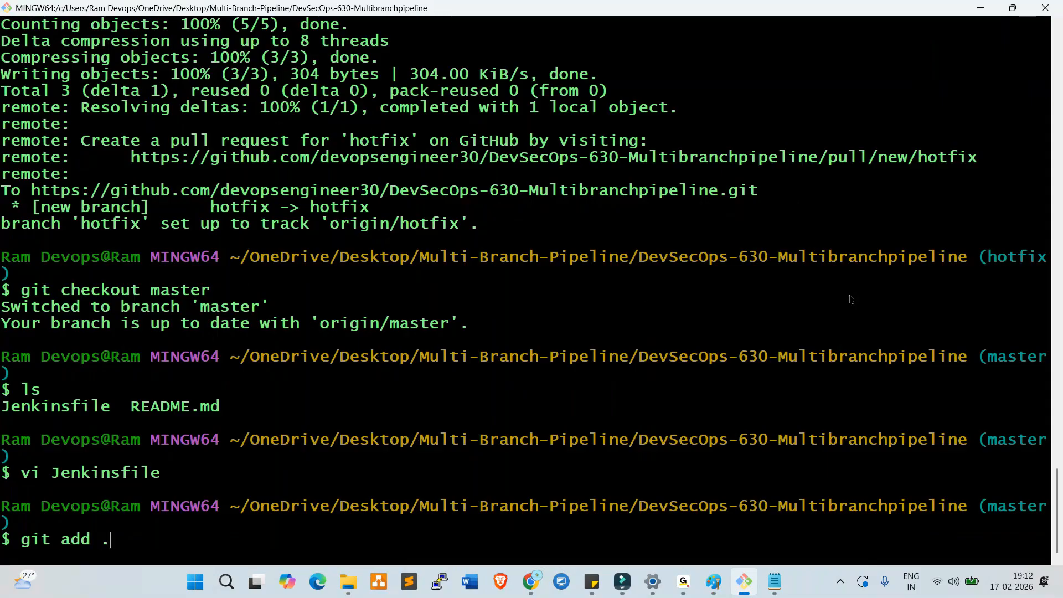
key("Return")
type("git ")
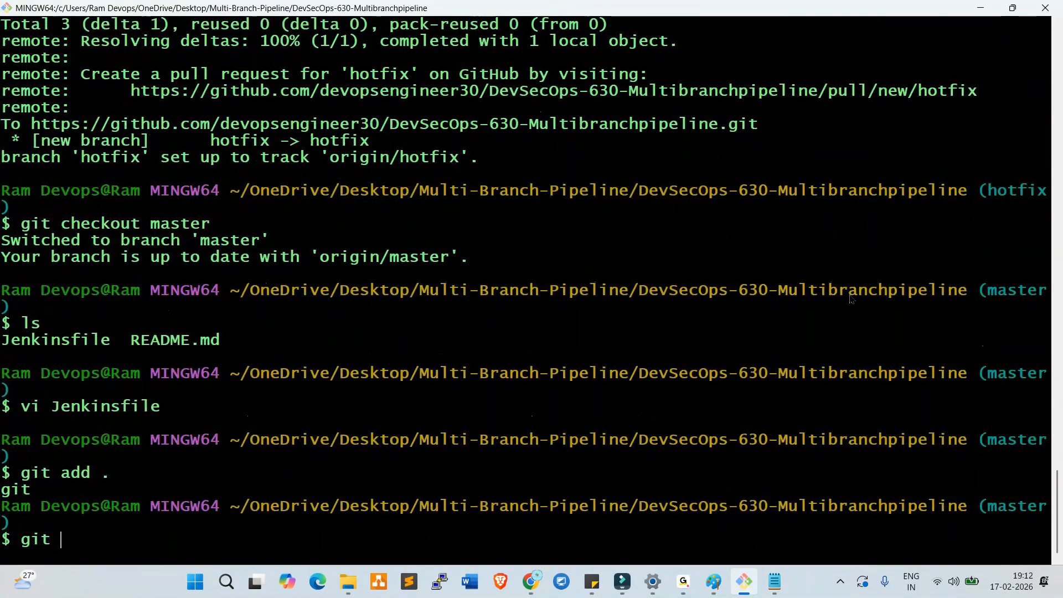
type("commit -m \"master\"")
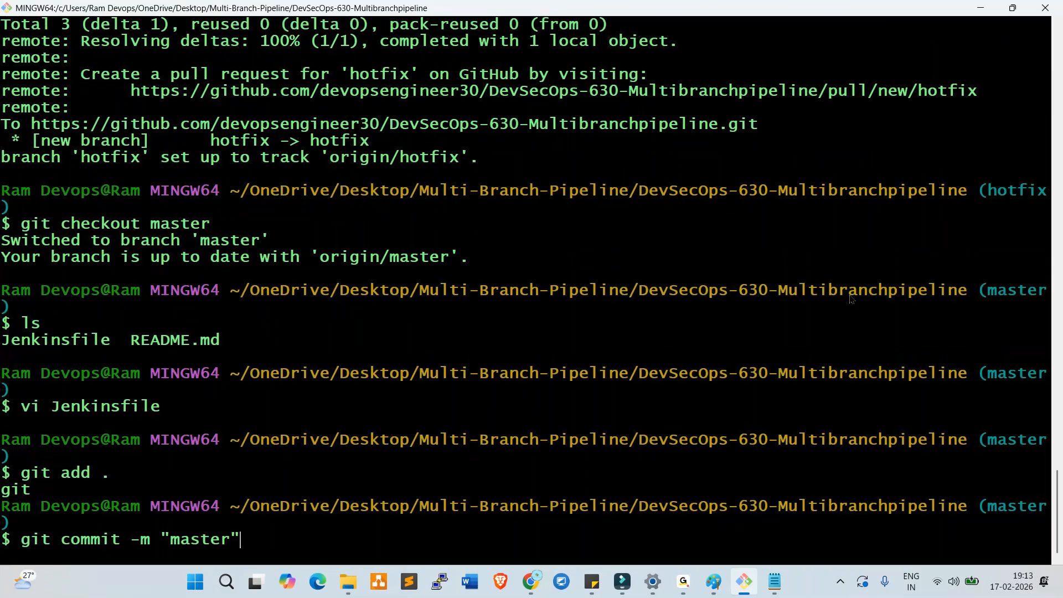
key("Return")
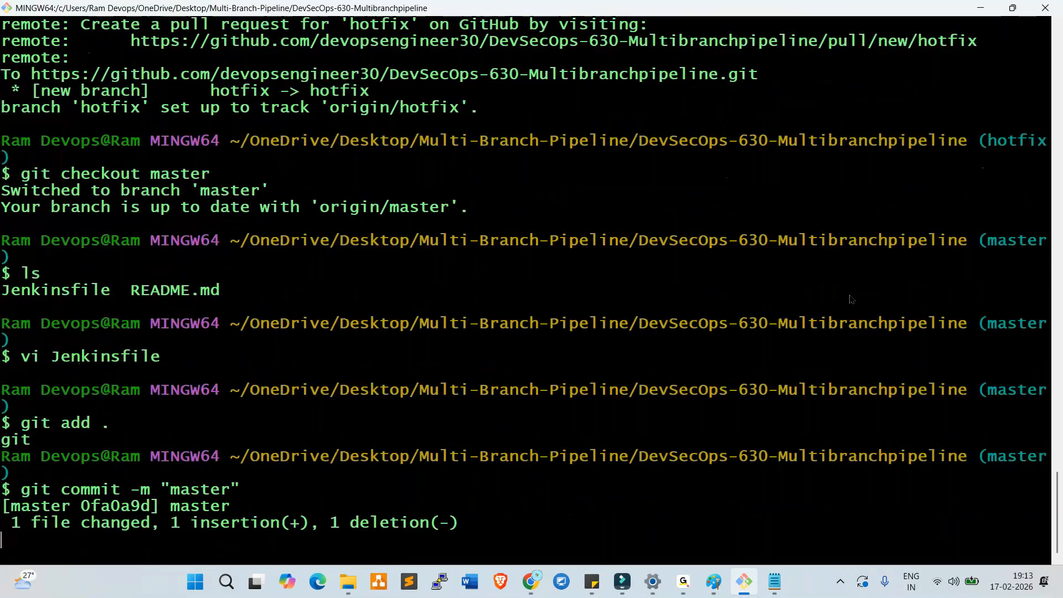
Push the master branch to origin with upstream tracking.
type("git ")
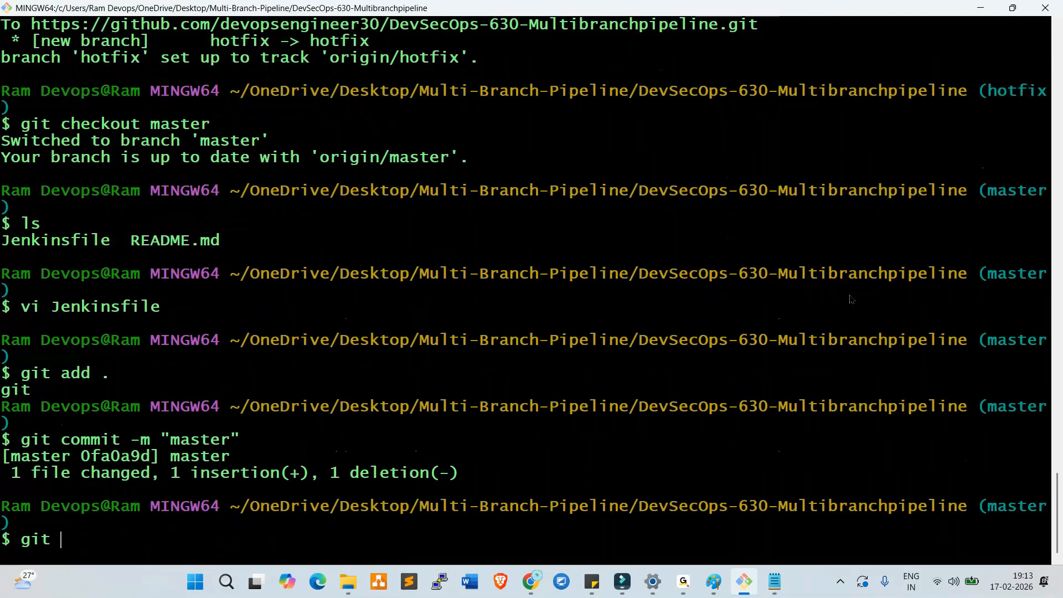
type("push -u or")
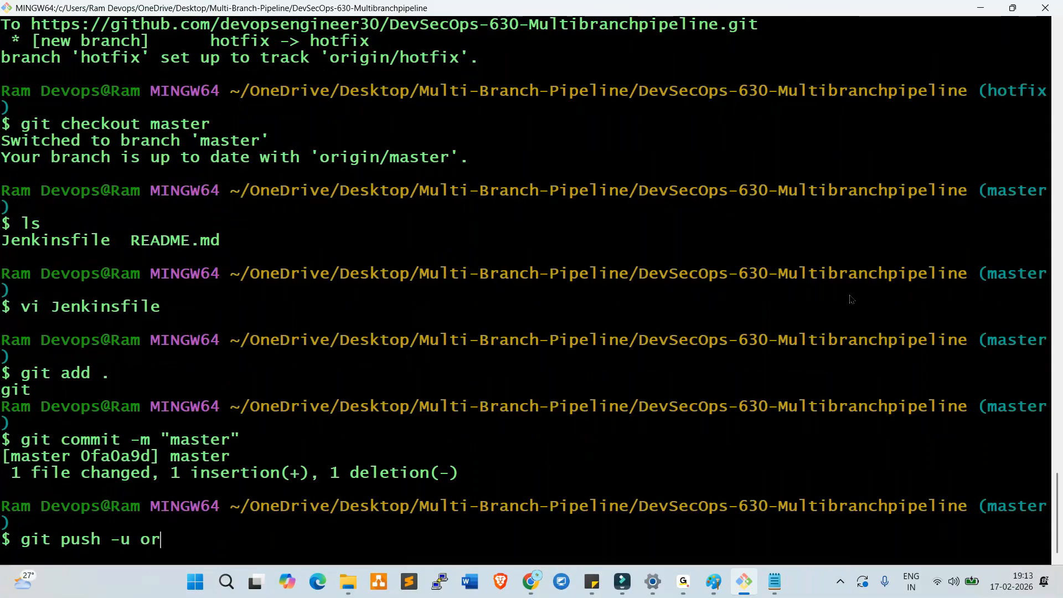
type("igin master")
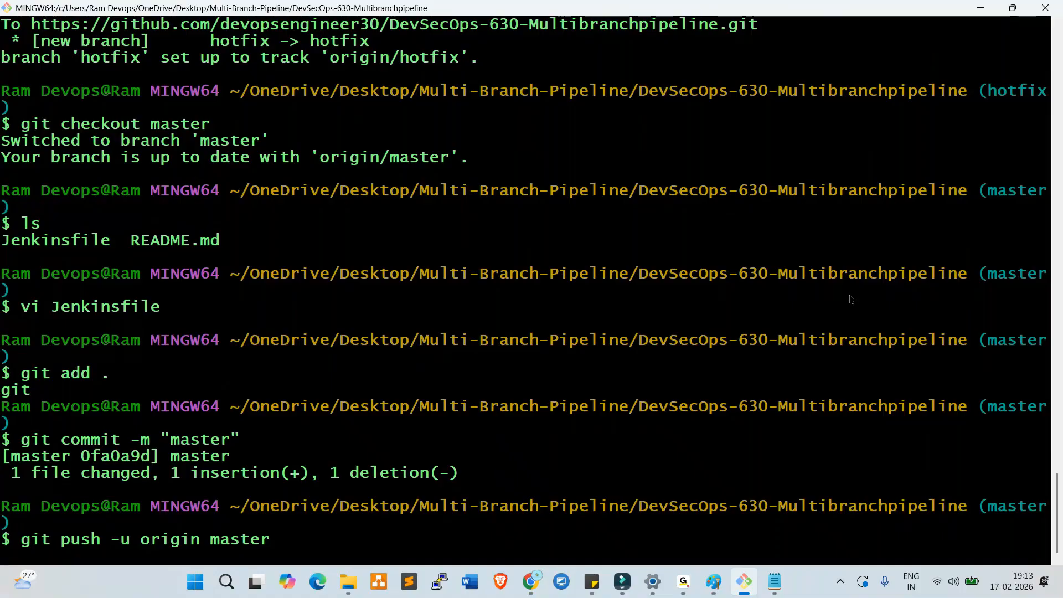
key("Return")
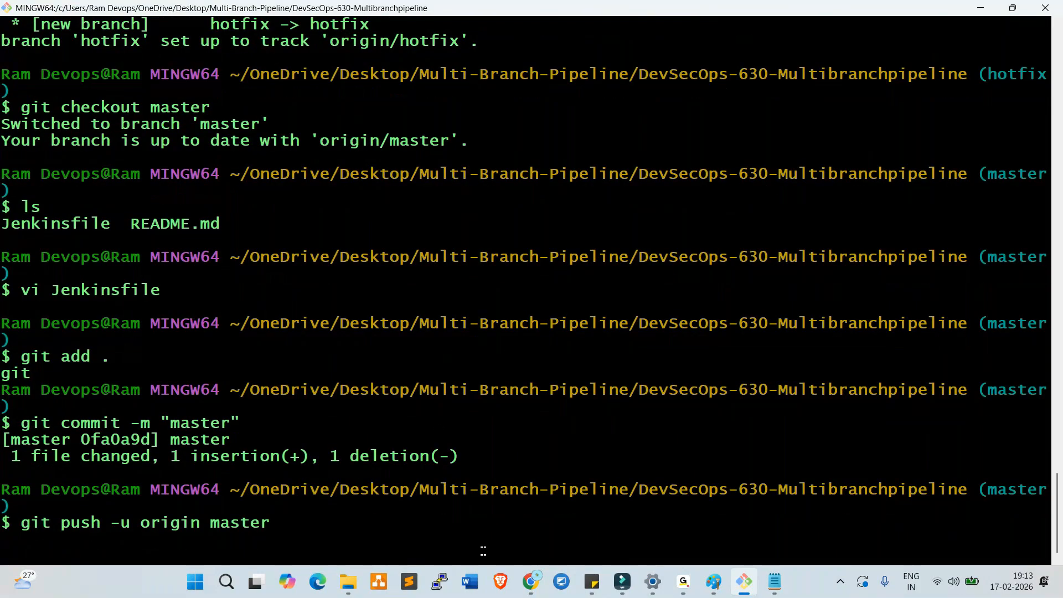
Switch to the Jenkins browser window, check the build queue, and reload the page to check the master branch's last success.
left_click(531, 582)
left_click(506, 528)
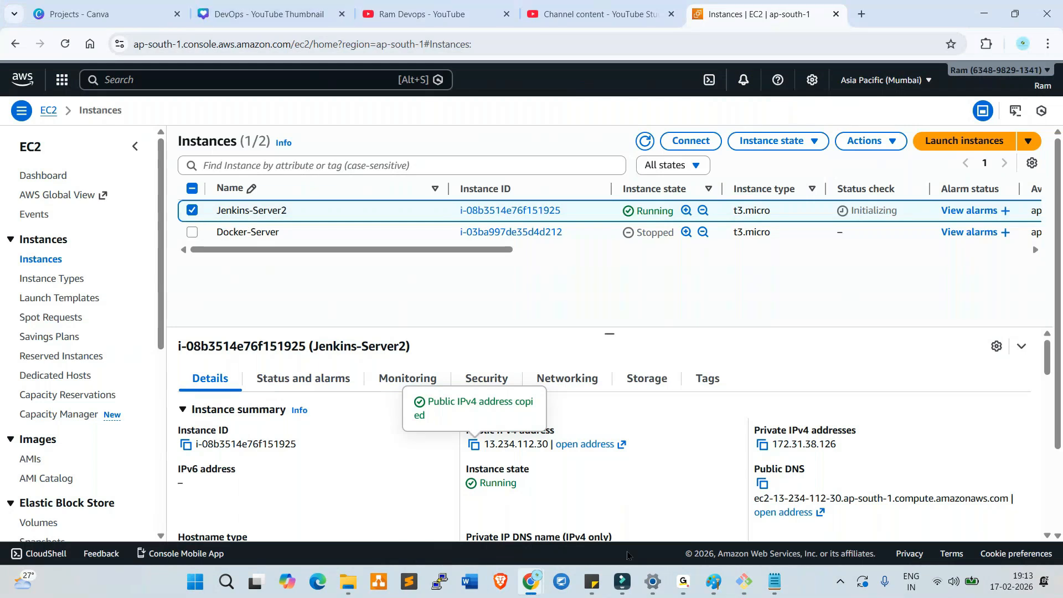
mouse_move(531, 581)
left_click(626, 529)
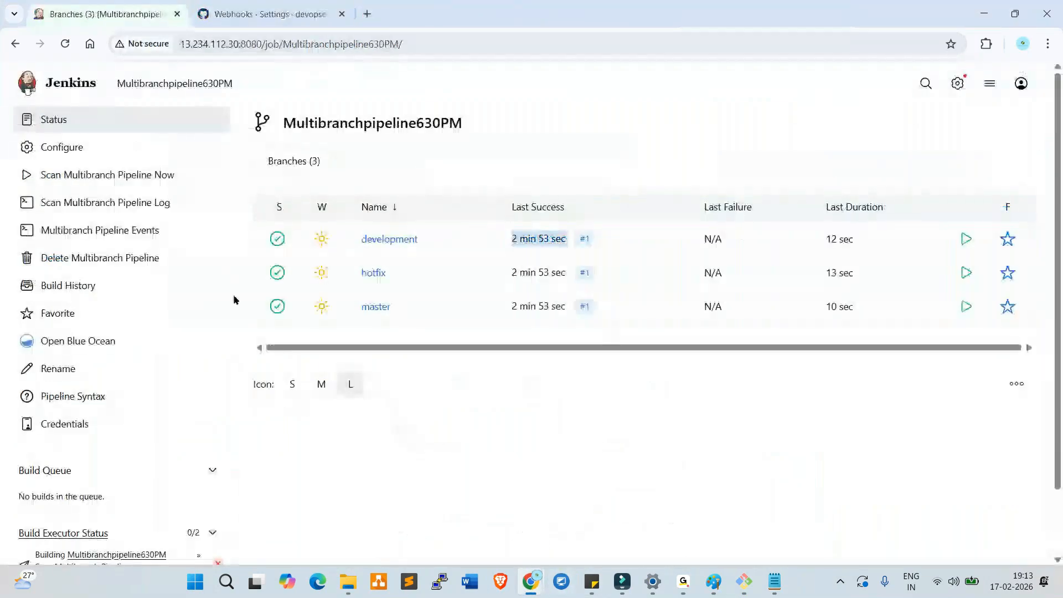
scroll(1061, 320, "down", 1)
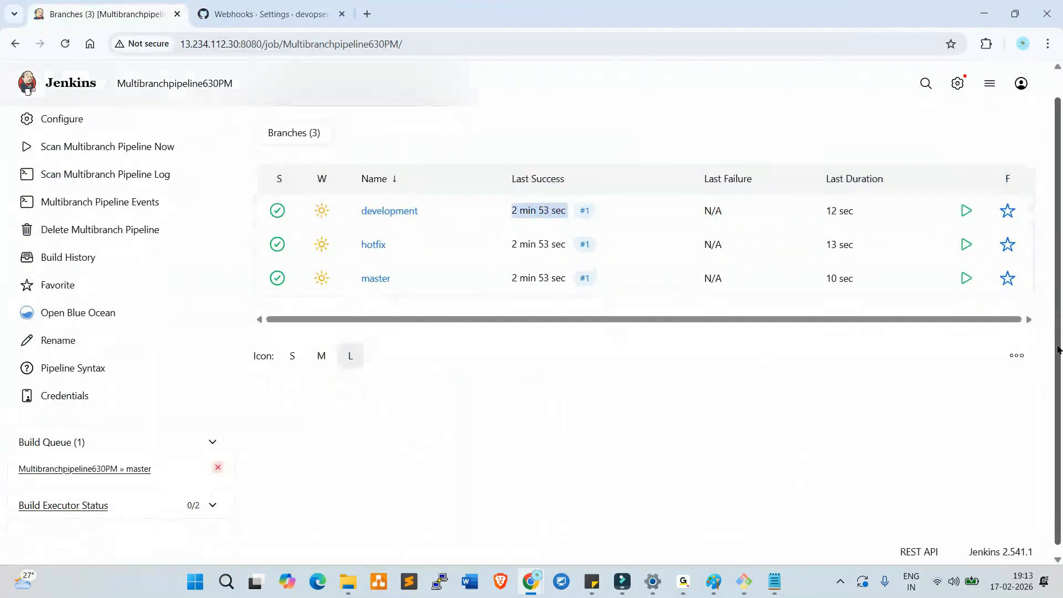
left_click_drag(18, 435, 68, 446)
left_click(68, 441)
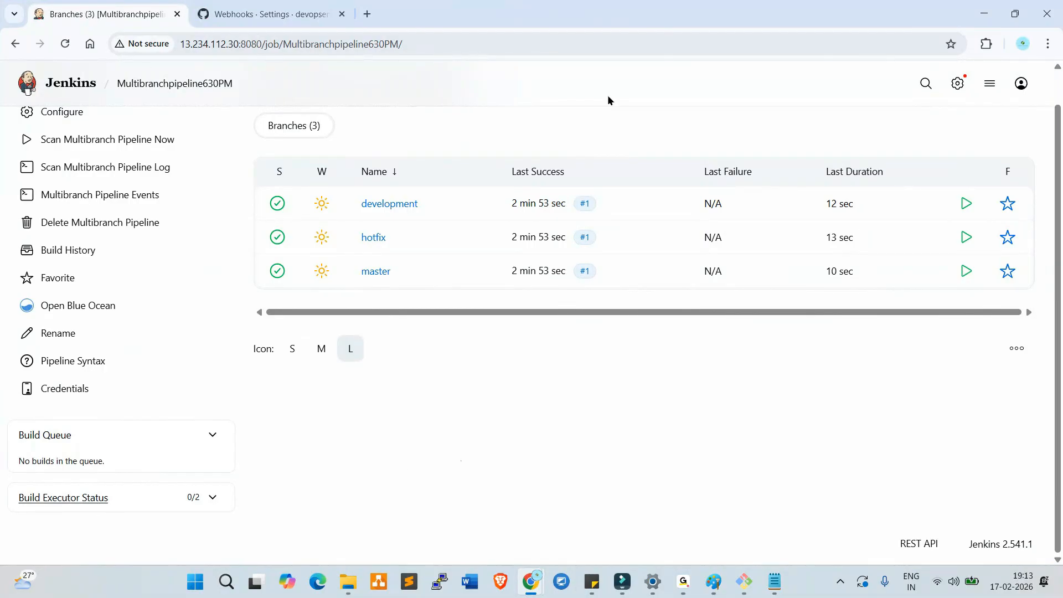
left_click(66, 45)
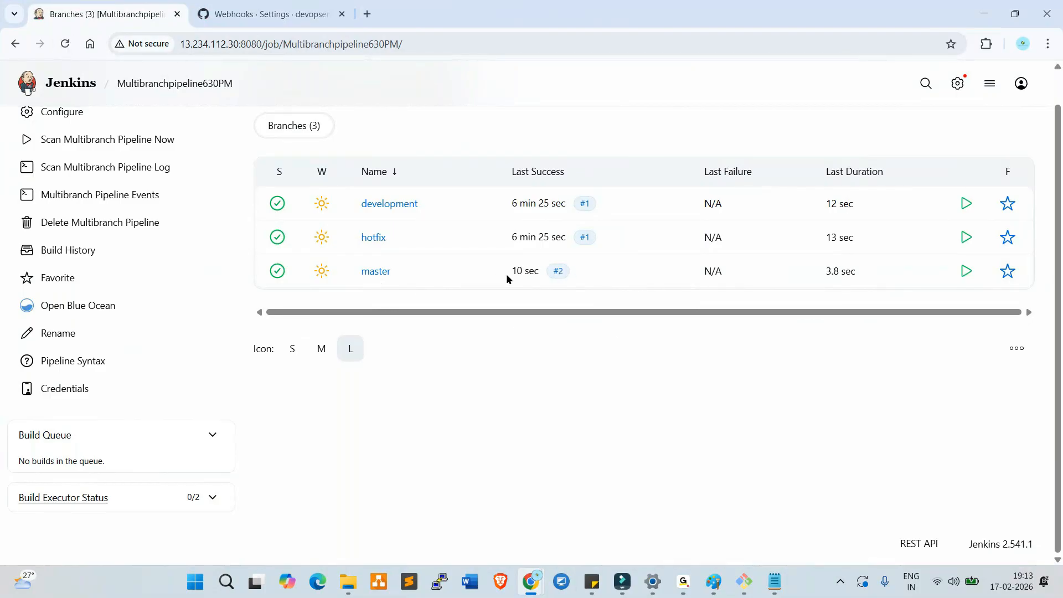
left_click_drag(511, 272, 540, 271)
Switch to Git Bash and check out the development branch.
left_click(743, 586)
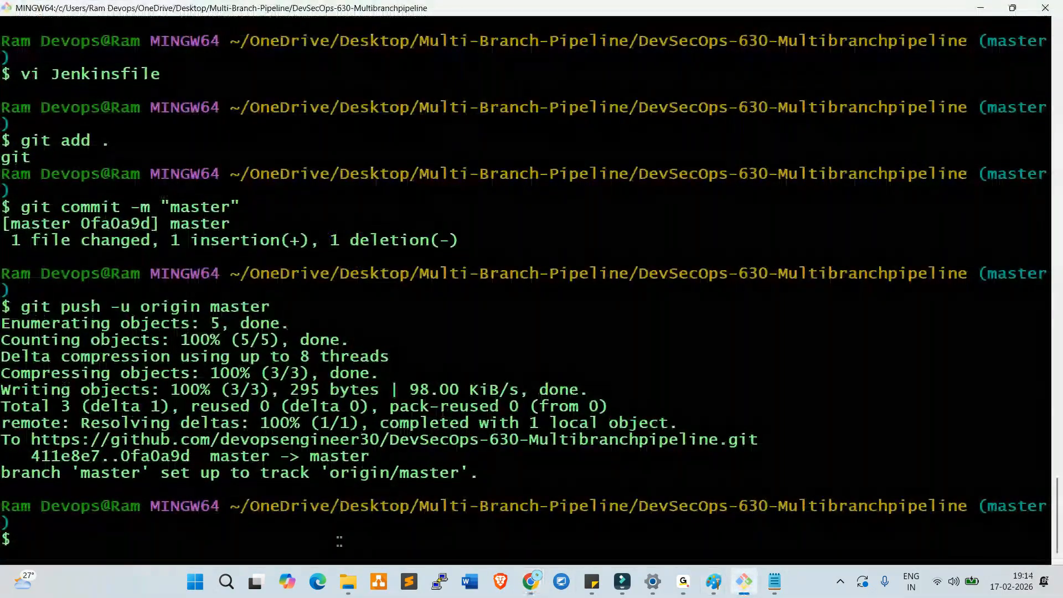
type("git checkout deve")
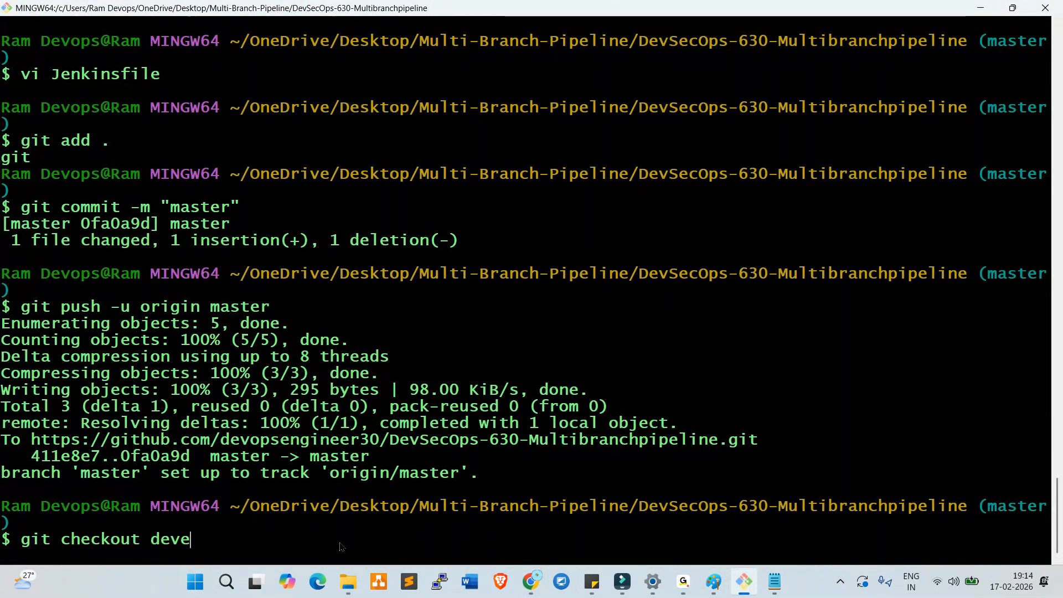
key("Tab")
key("Return")
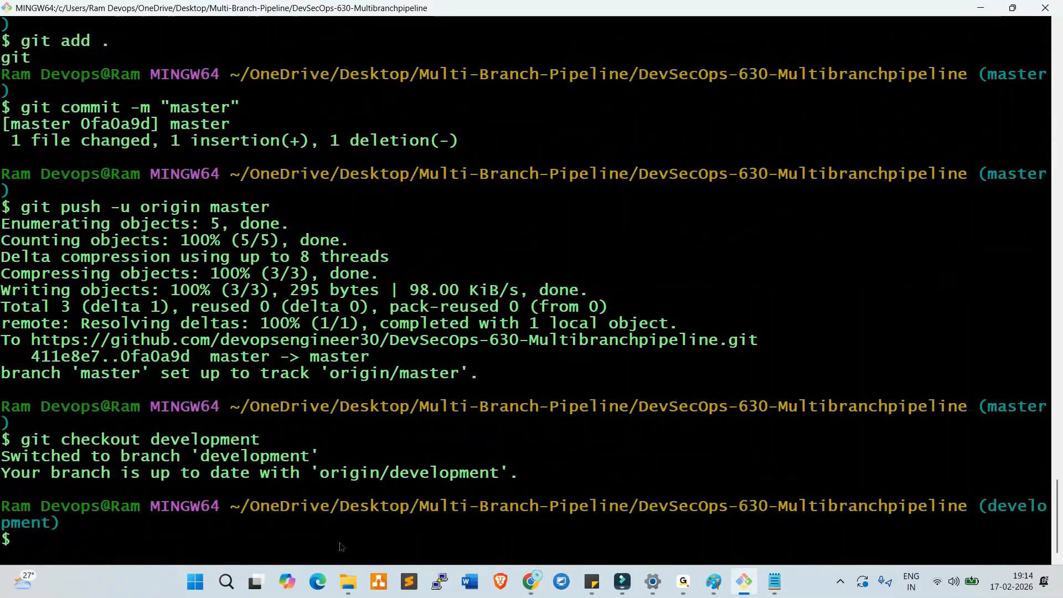
List the files of the development branch and open its Jenkinsfile in vi.
type("ls")
key("Return")
type("vi Jne")
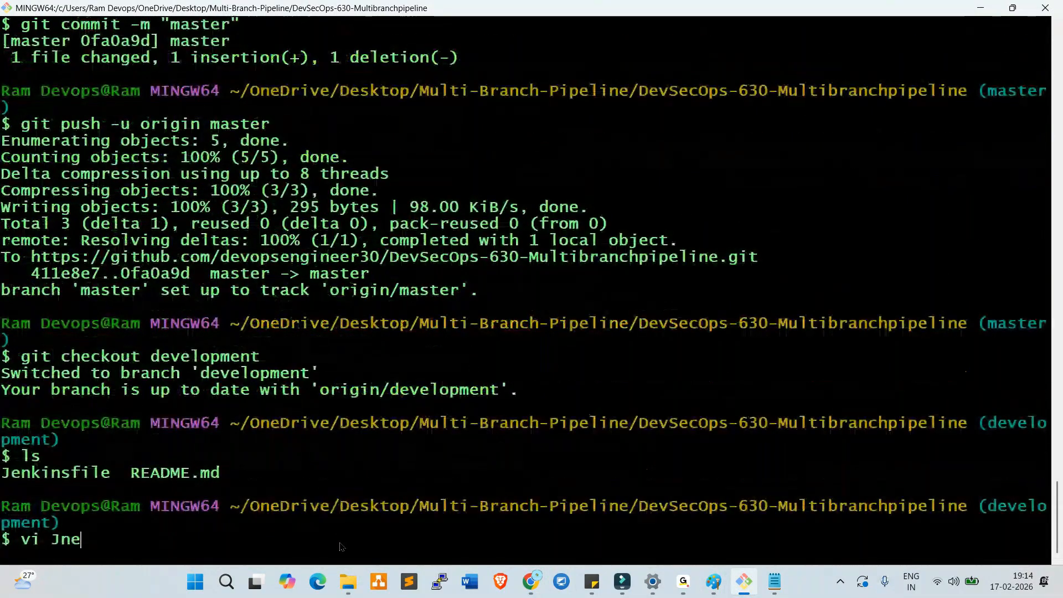
key("BackSpace")
key("BackSpace")
type("e")
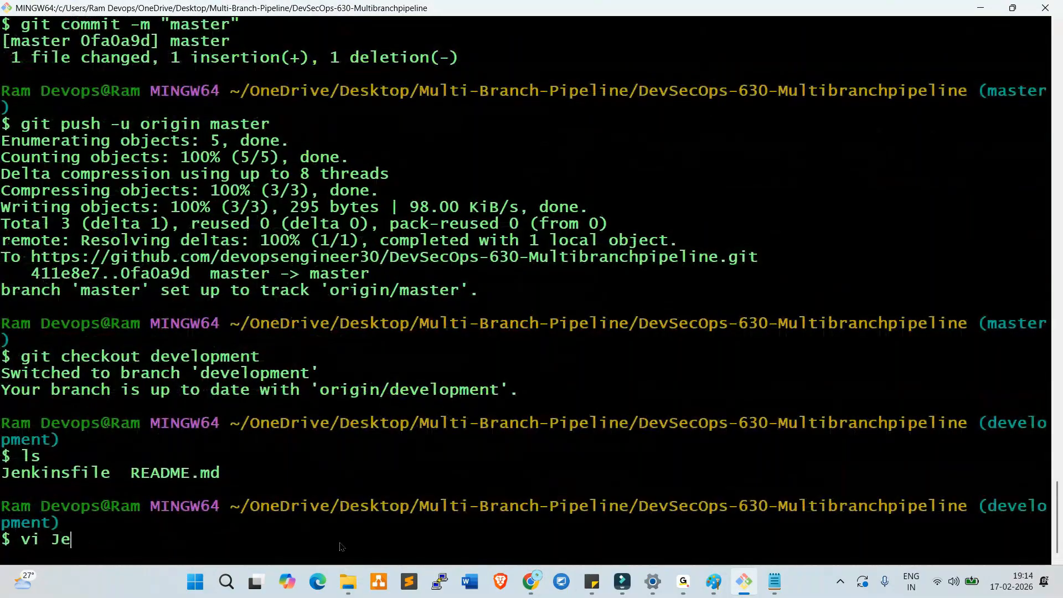
key("Tab")
key("Return")
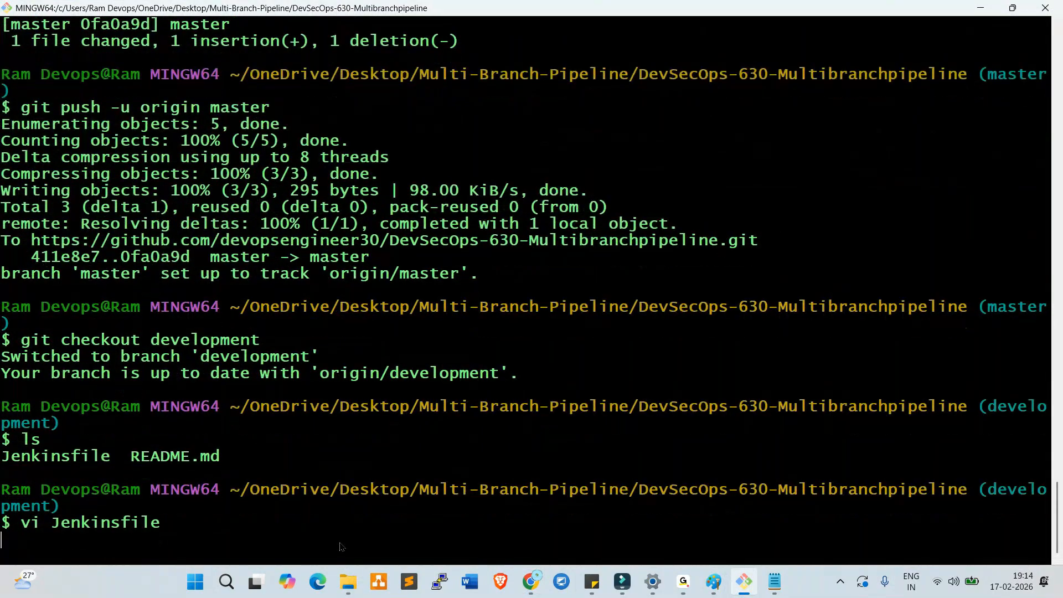
Change the development stage's echo text in the Jenkinsfile to "This is development branch...", then save and quit vi.
key("Up")
key("Down")
key("Down")
key("Down")
key("Down")
key("Down")
key("Down")
key("Down")
key("Right")
key("Right")
key("Right")
key("Right")
key("Right")
key("Right")
key("Right")
key("Right")
key("Right")
key("Right")
key("Right")
key("Right")
key("Right")
key("Right")
key("Right")
key("Right")
key("Right")
key("Right")
key("Right")
key("Right")
key("Right")
key("Right")
key("Right")
key("Right")
key("Right")
key("Right")
key("Right")
key("Right")
key("Right")
key("Right")
key("Right")
key("Right")
key("Right")
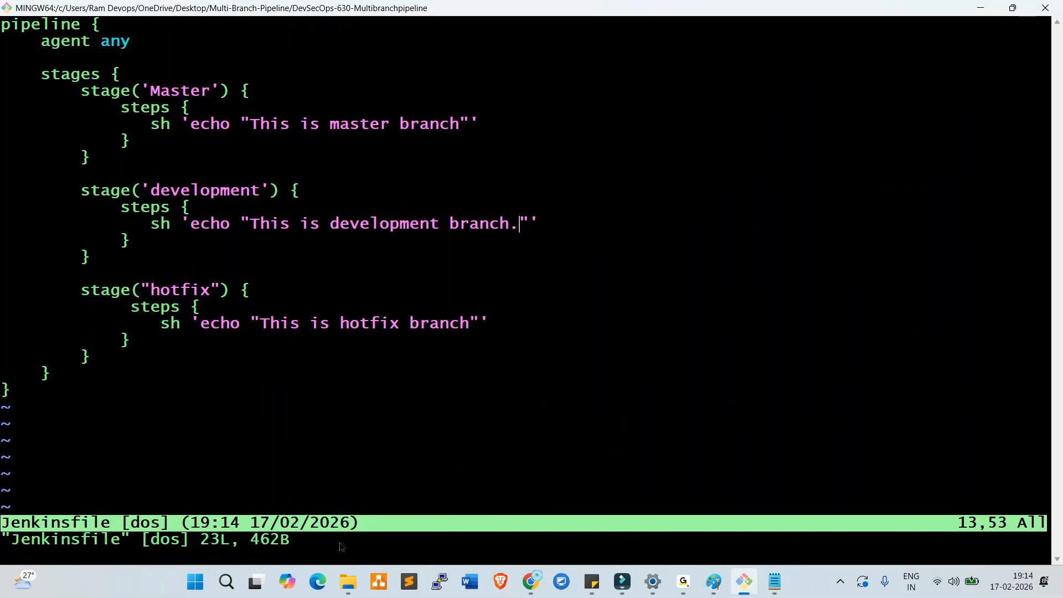
type("i..")
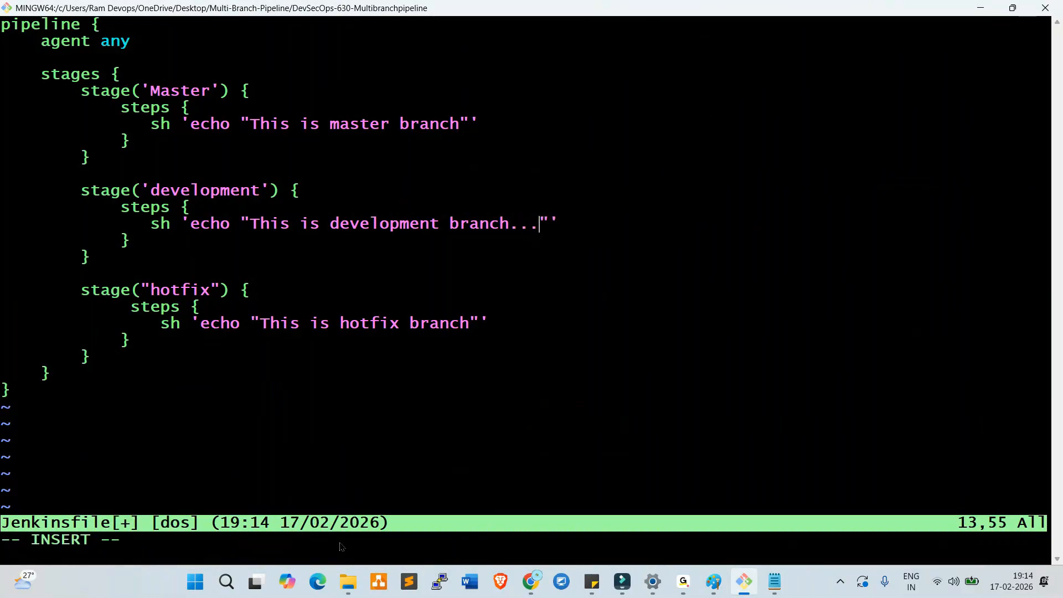
key("Escape")
type(":wq")
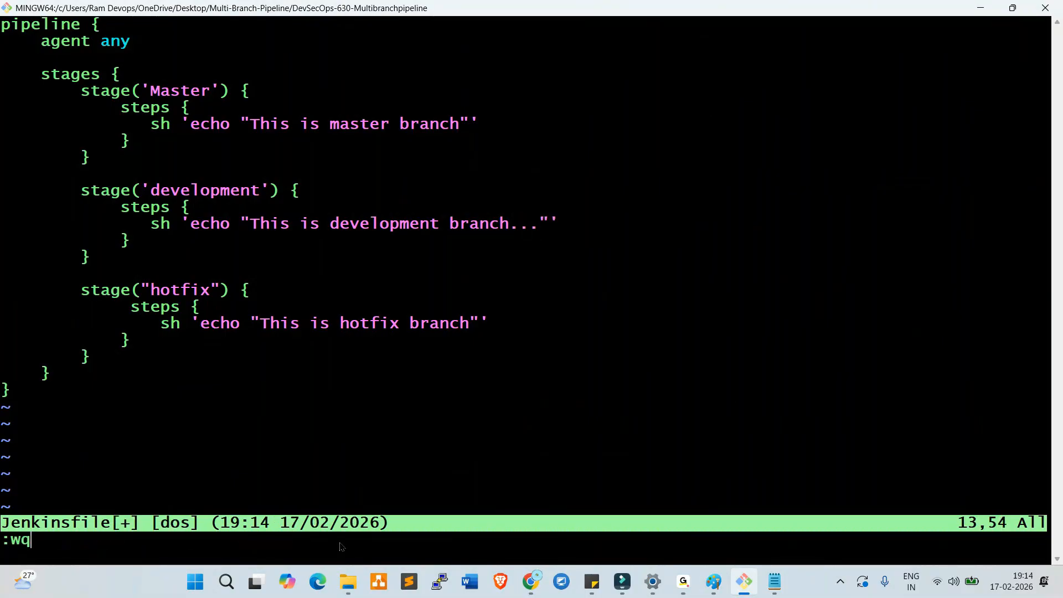
key("Return")
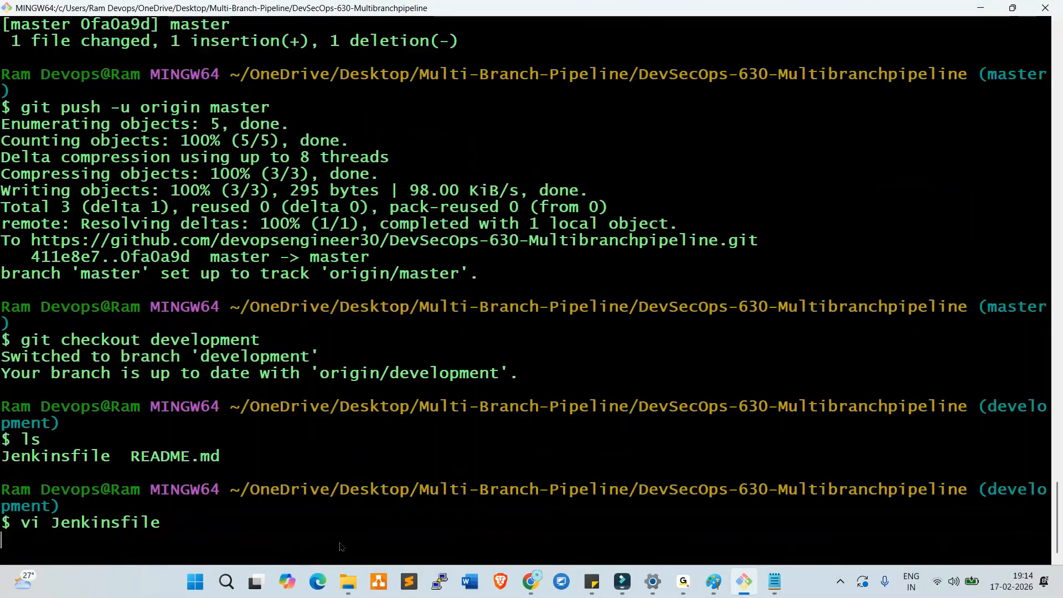
Stage all changes on the development branch and commit them with the message "dev".
type("git add .")
key("Return")
type("git ")
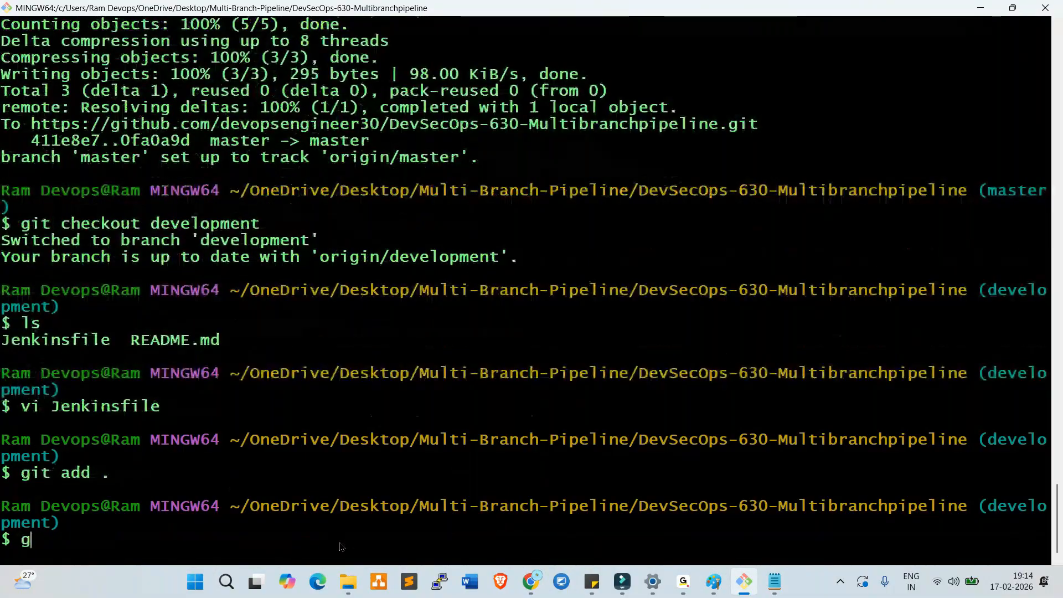
type("commi")
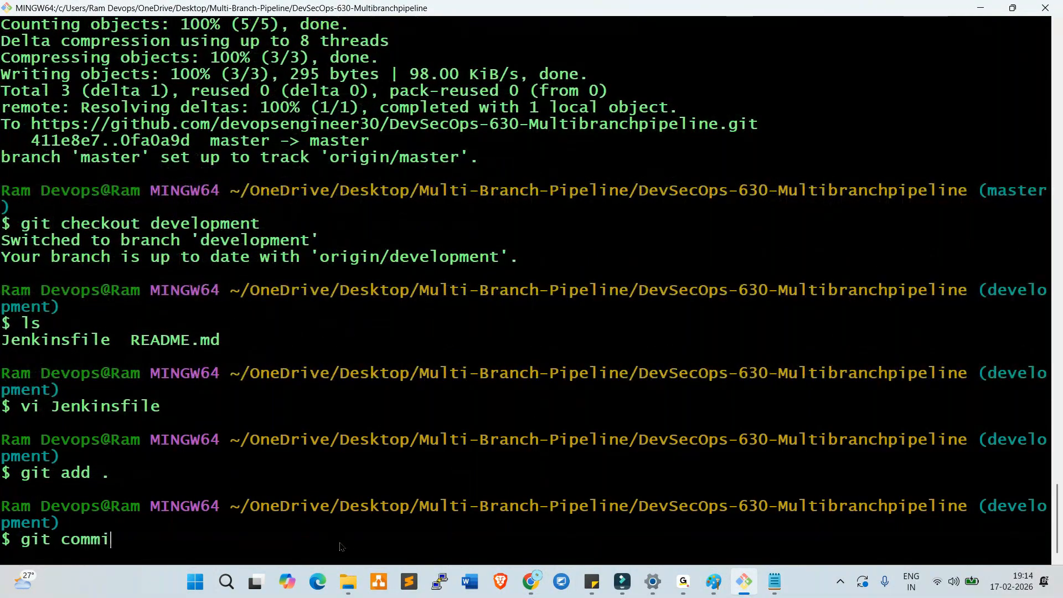
type("t -m \"dev\"")
key("Return")
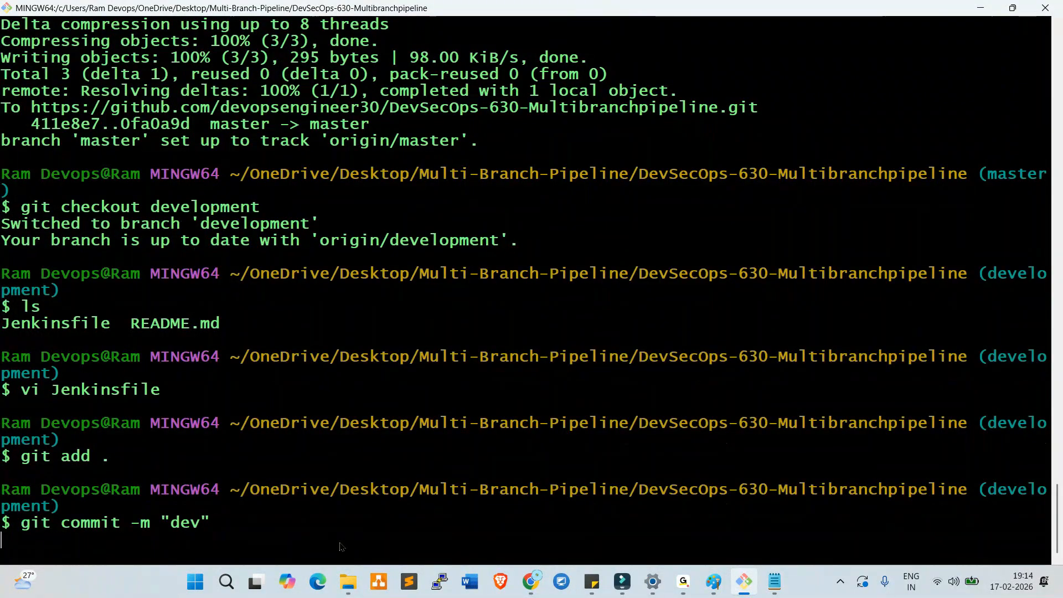
Push the development branch to origin with upstream tracking.
type("git push ")
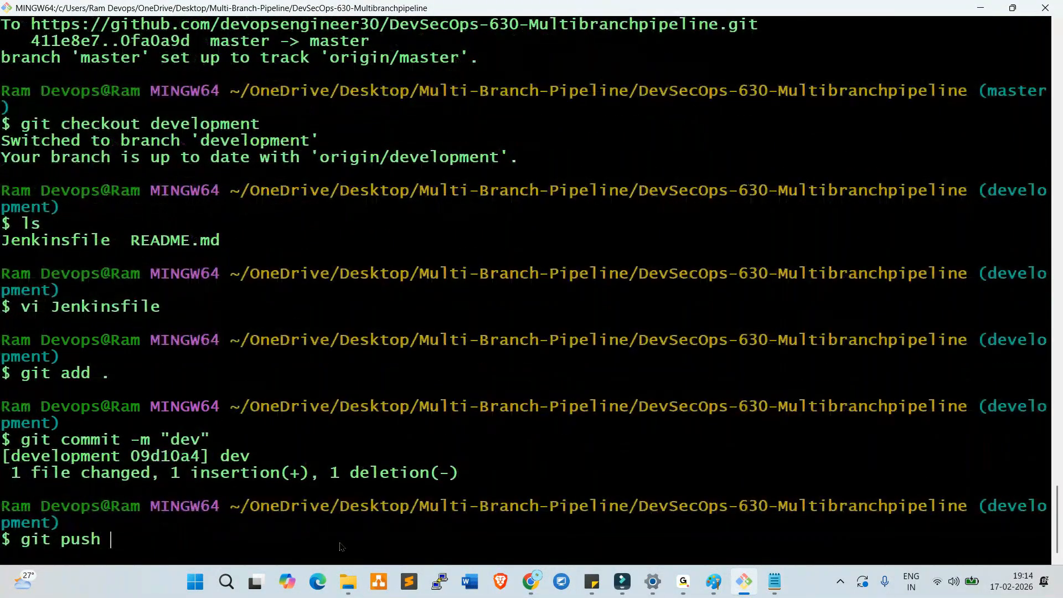
type("-u origin deve")
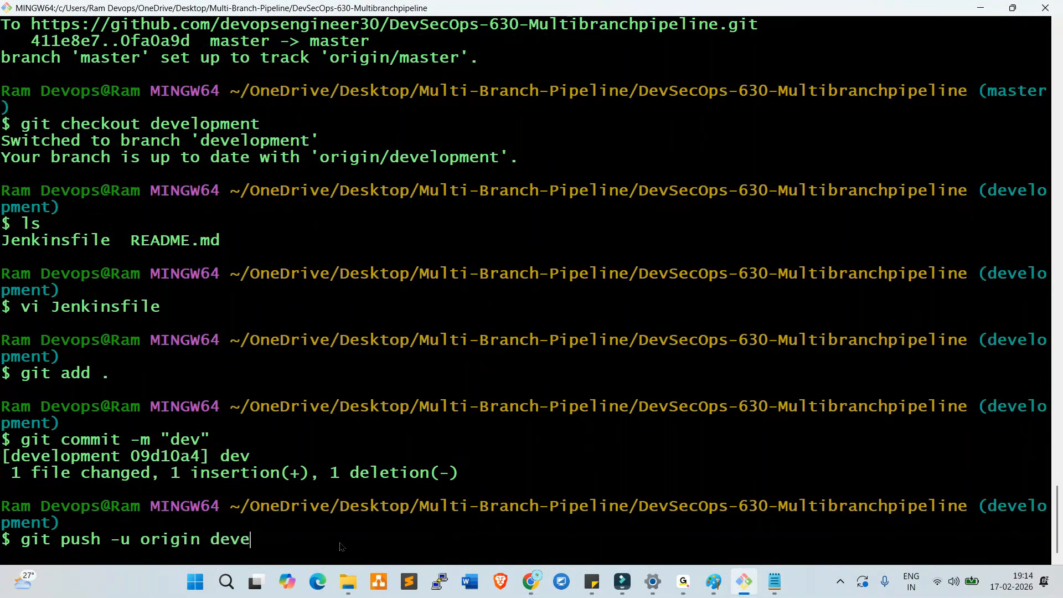
key("Tab")
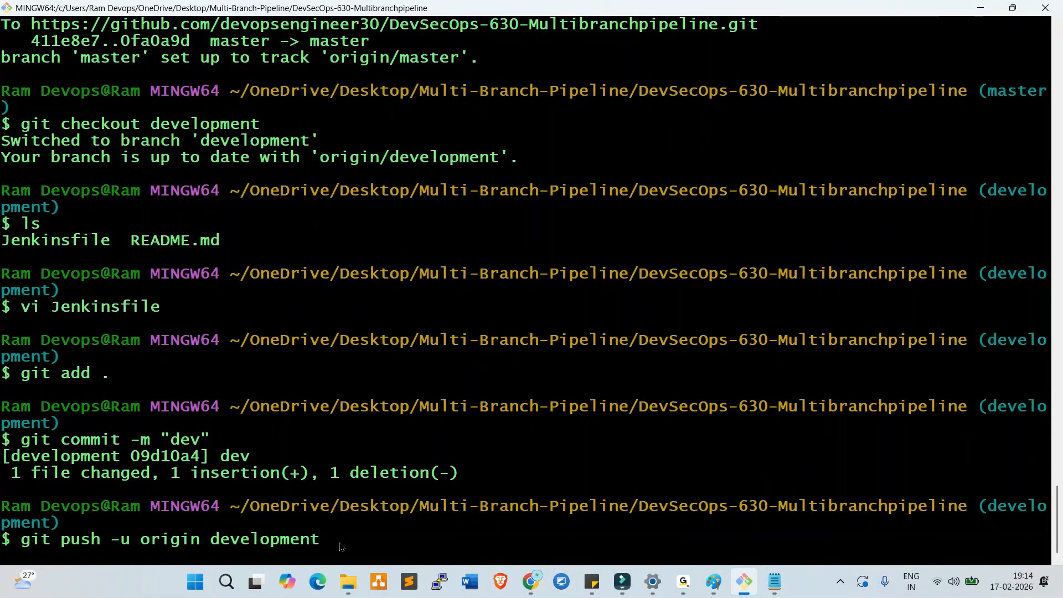
key("Return")
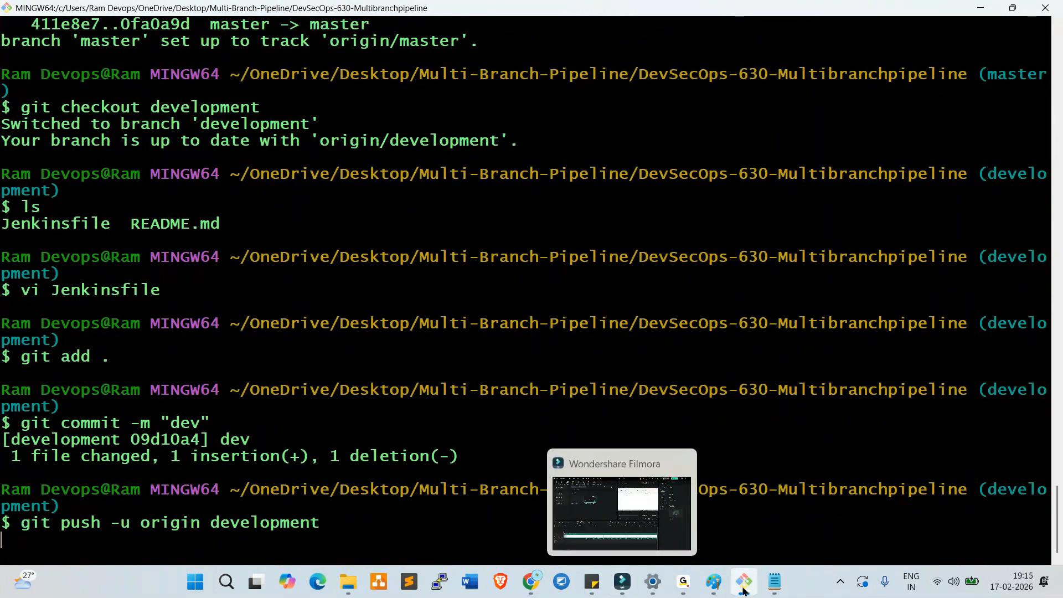
Switch to the Jenkins browser window and reload the branch list to check the development branch's last success.
mouse_move(531, 582)
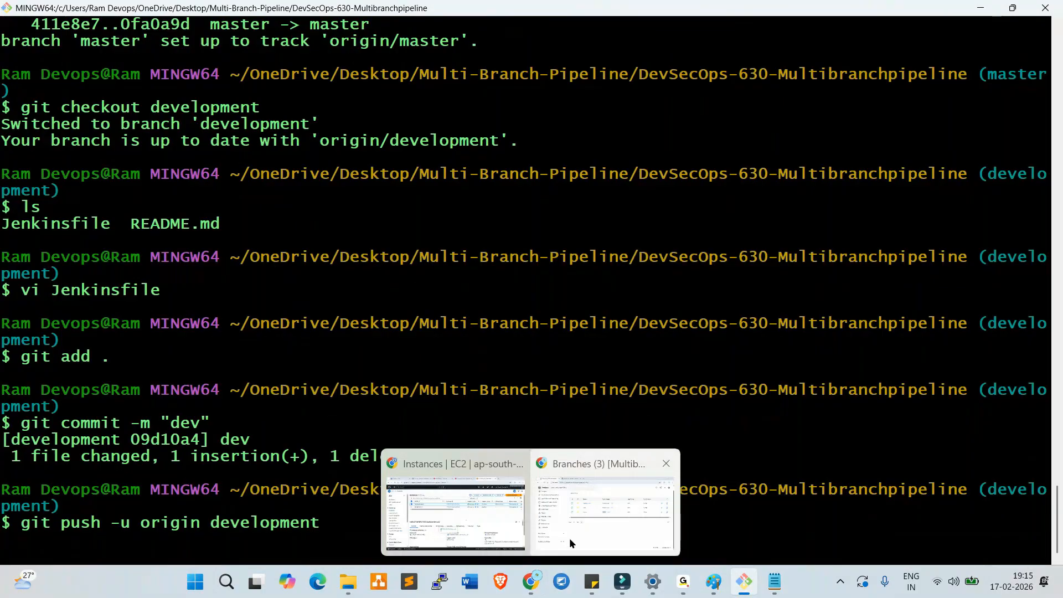
left_click(570, 537)
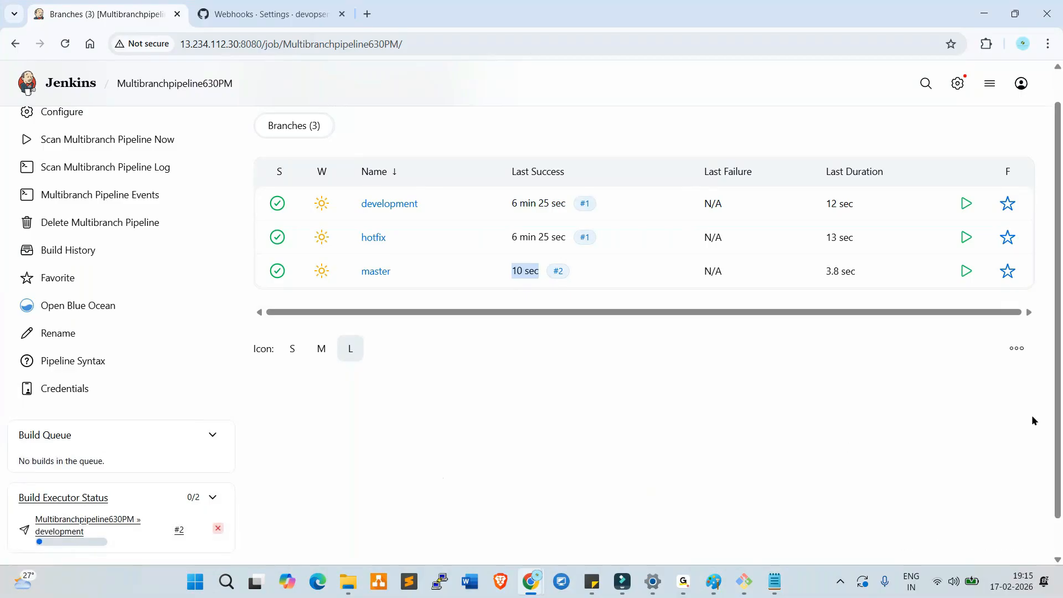
scroll(1049, 414, "down", 1)
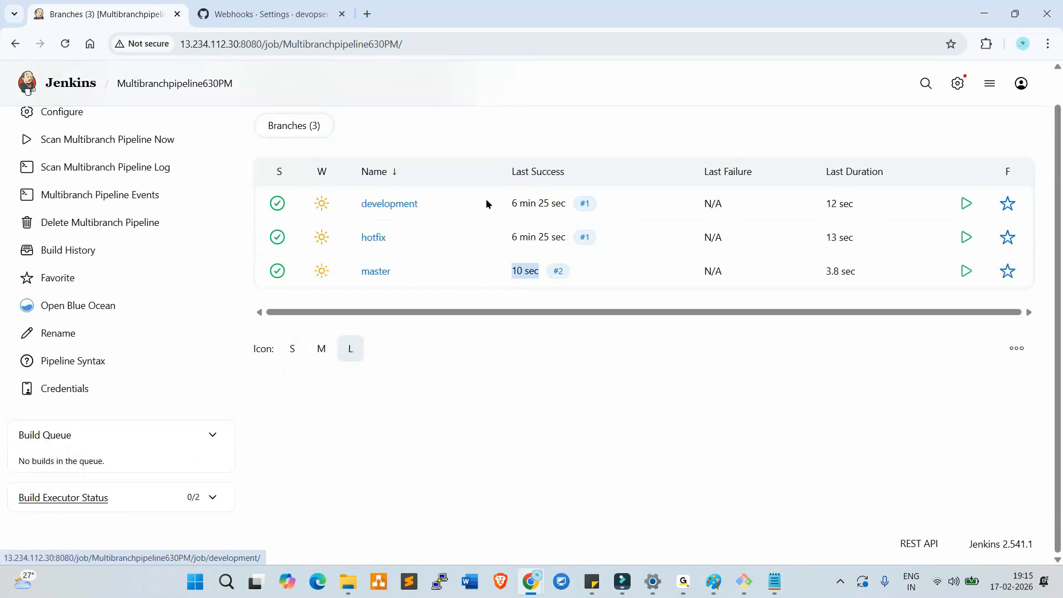
left_click(64, 44)
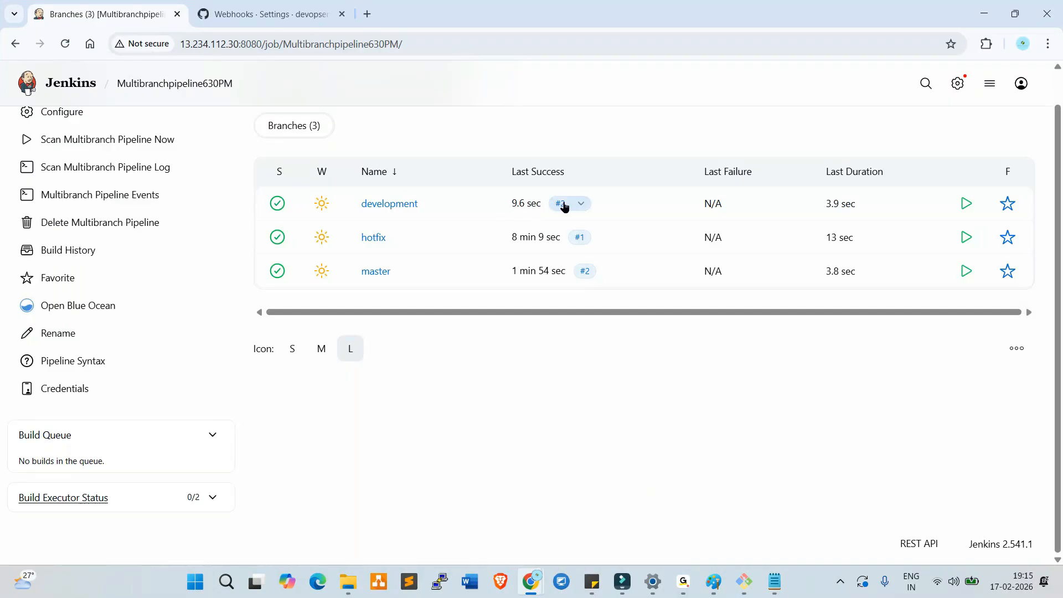
left_click(65, 44)
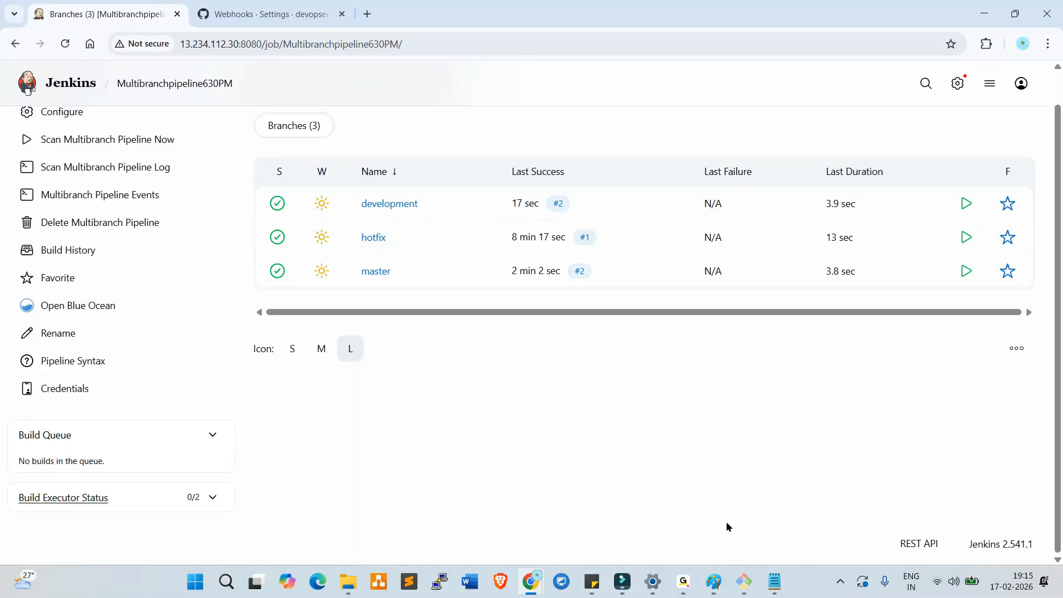
Switch to Git Bash and check out the hotfix branch.
left_click(744, 586)
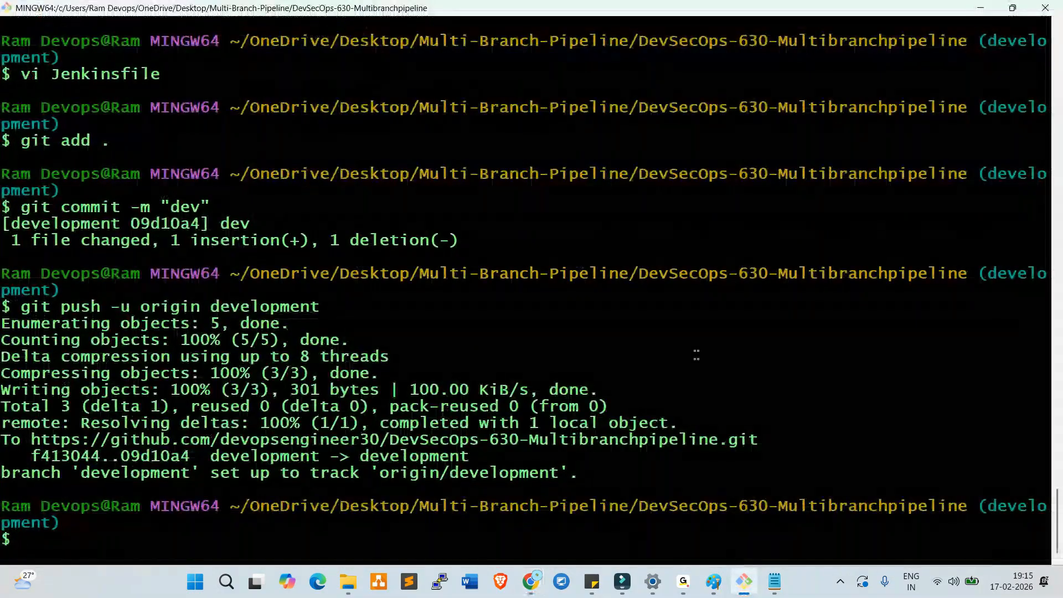
type("git chec")
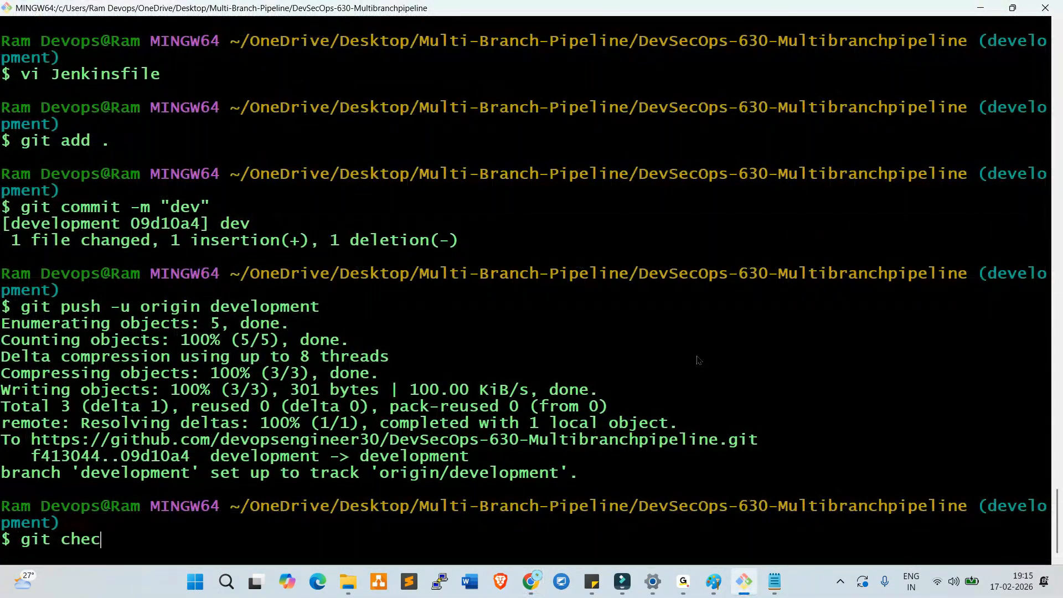
type("kout hot")
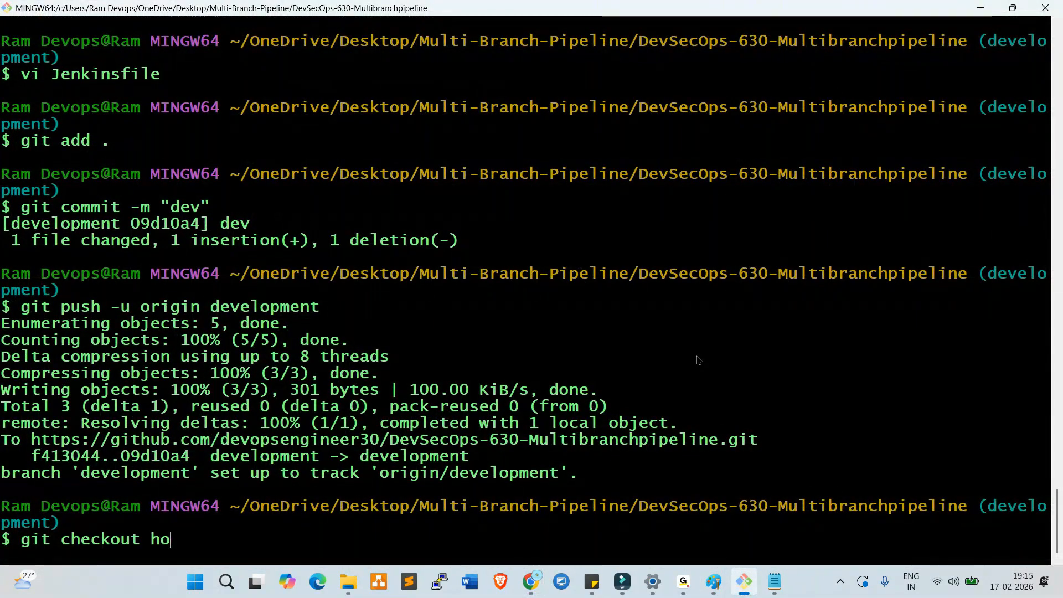
key("Tab")
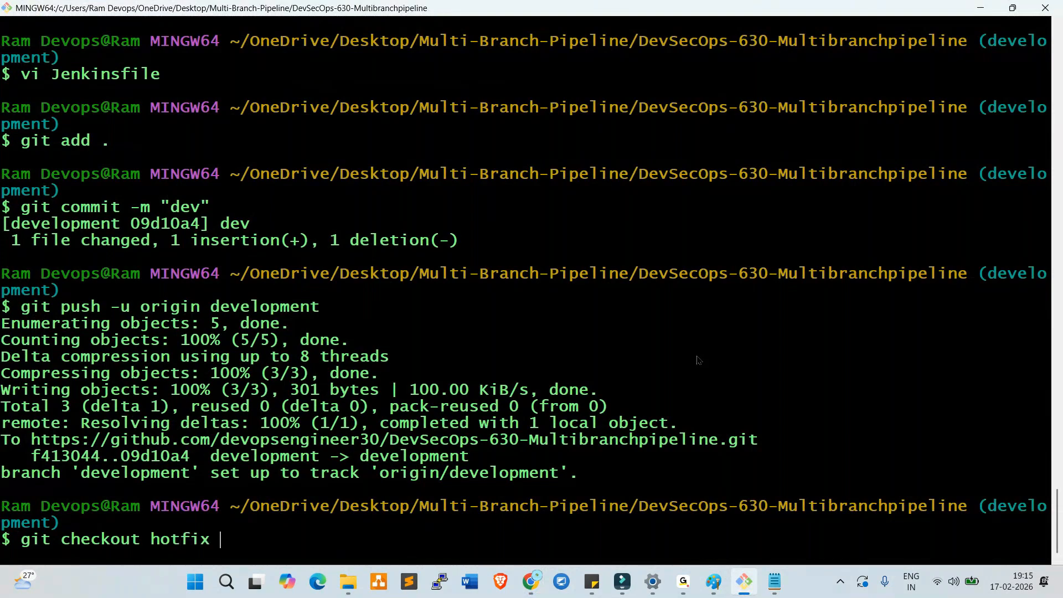
key("Return")
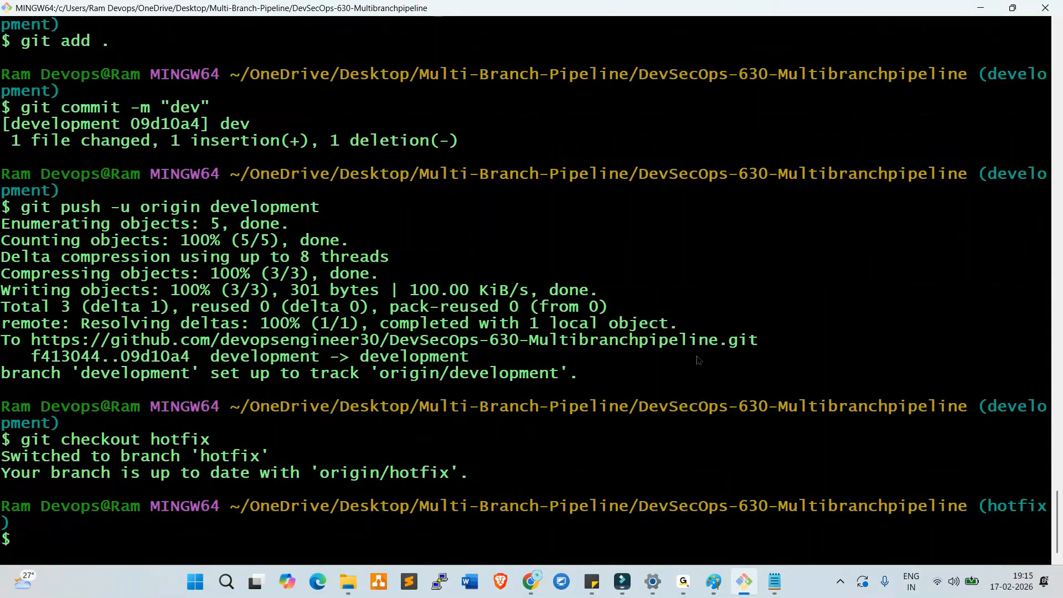
Open the hotfix branch's Jenkinsfile in vi, change the hotfix stage's echo text to "This is hotfix branch...", and save and quit.
type("vi jen")
type("k")
key("Tab")
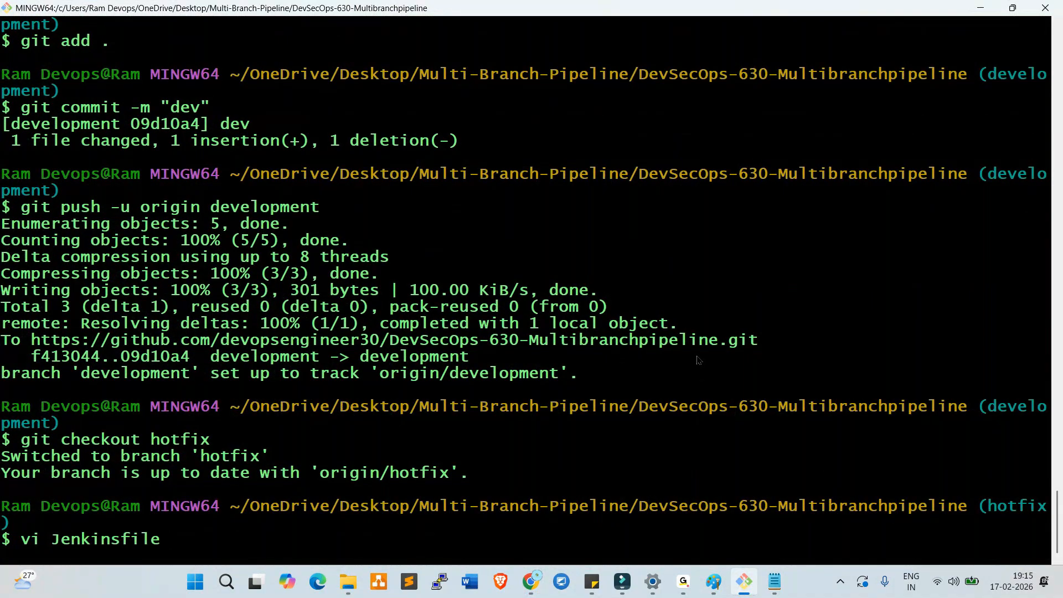
key("Return")
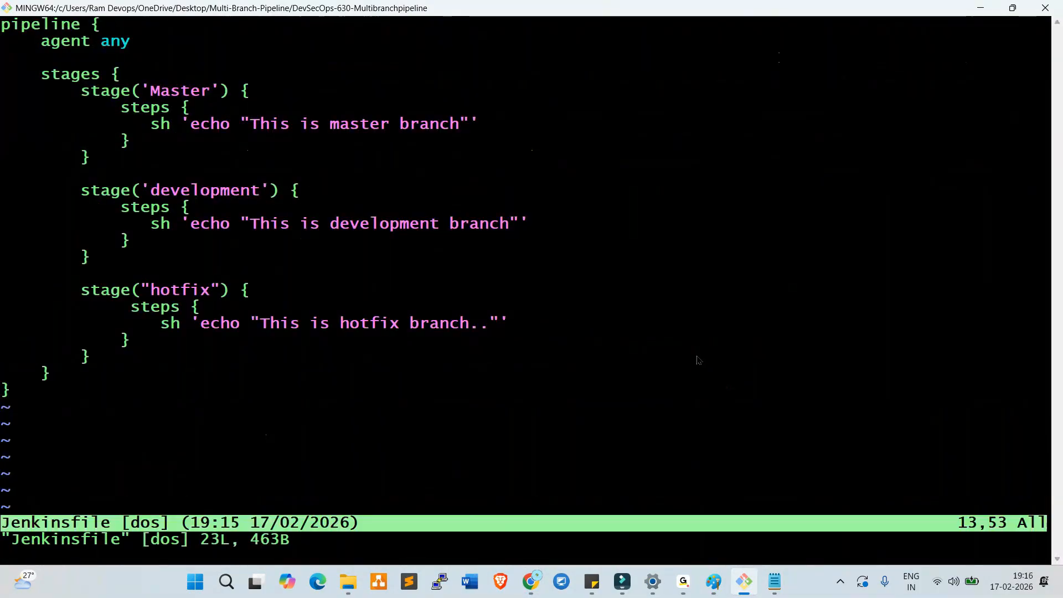
key("i")
key("Down")
key("Down")
key("Down")
key("Down")
key("Down")
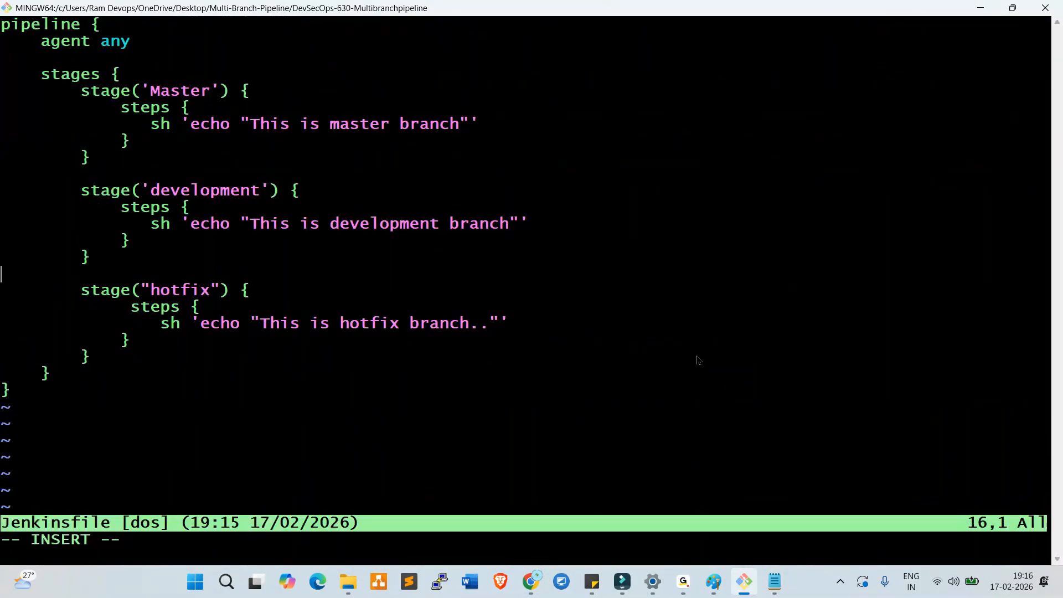
key("Down")
key("Left")
key("Left")
type(".")
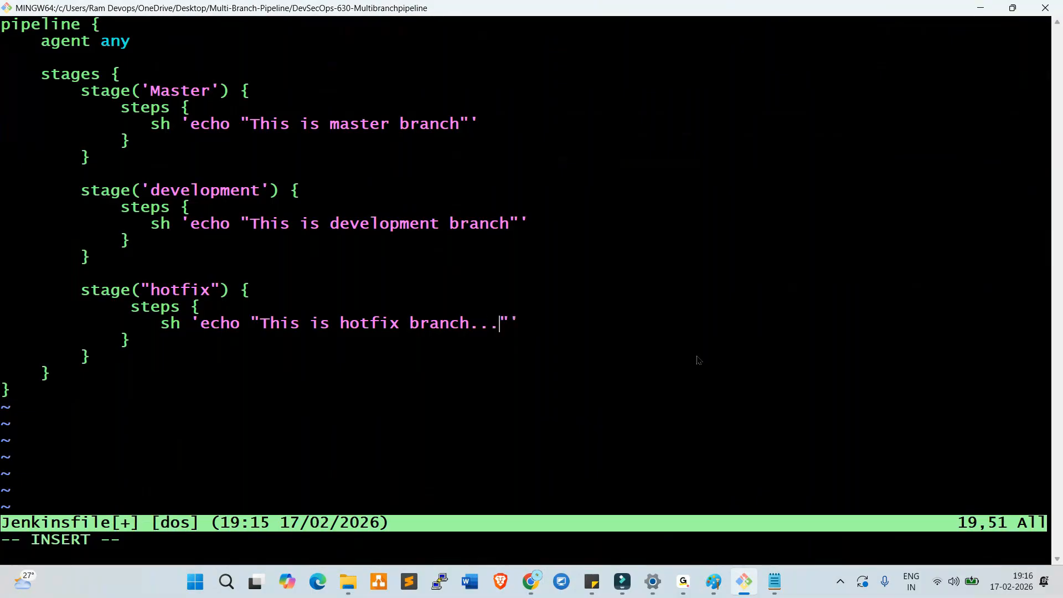
key("Escape")
type("wq")
key("Return")
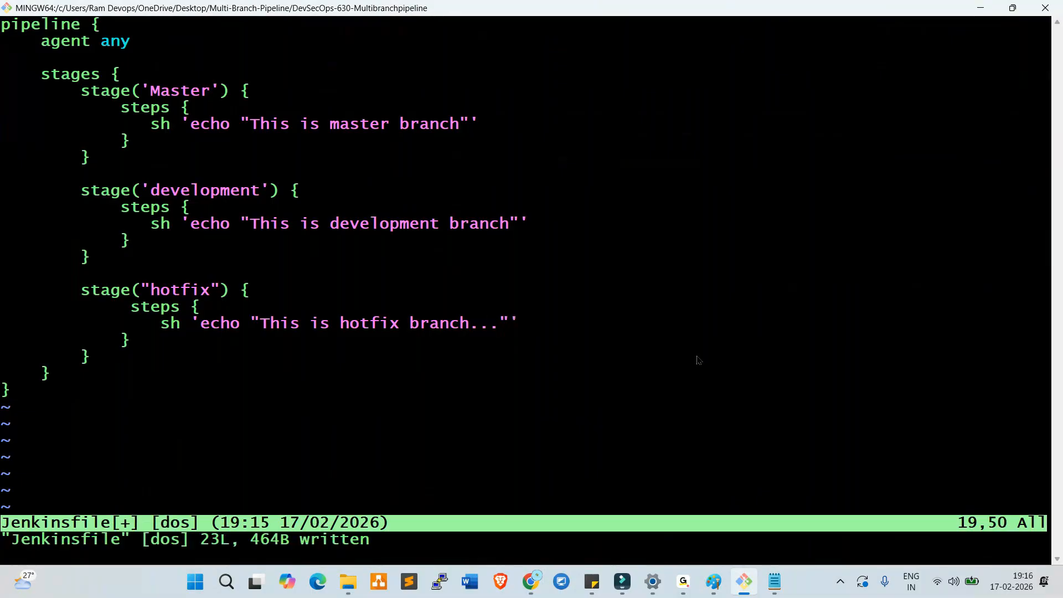
Stage all changes on the hotfix branch and commit them with the message "hotfix".
type("git a")
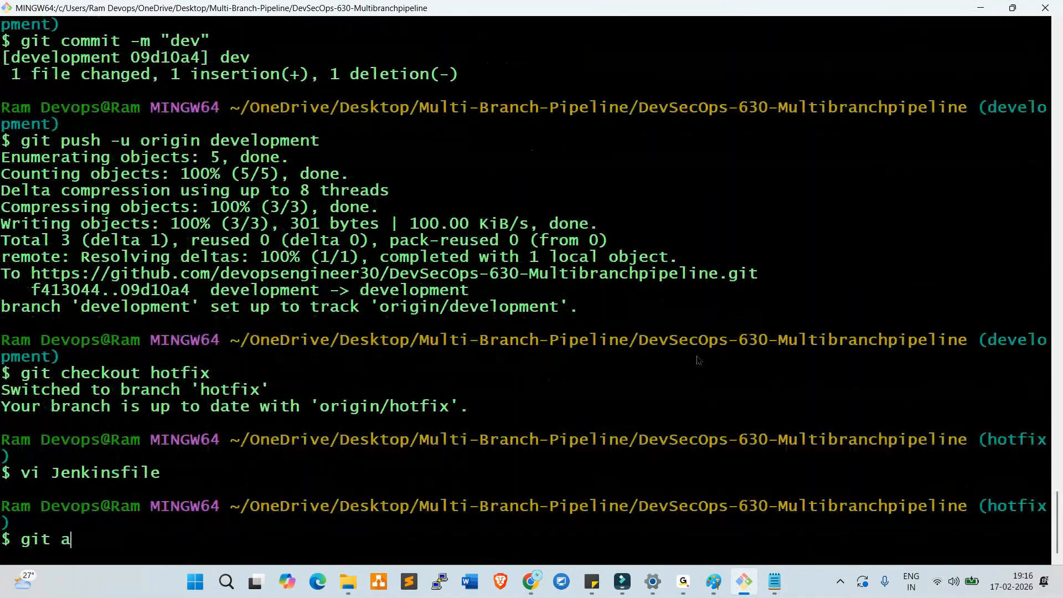
type("dd .")
key("Return")
type("git co")
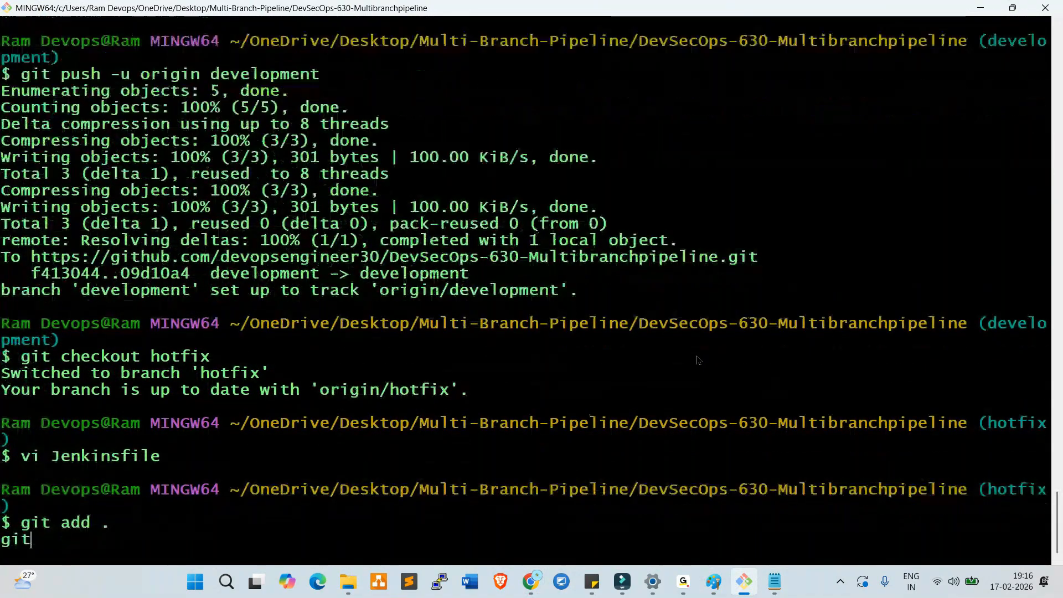
type("-m ")
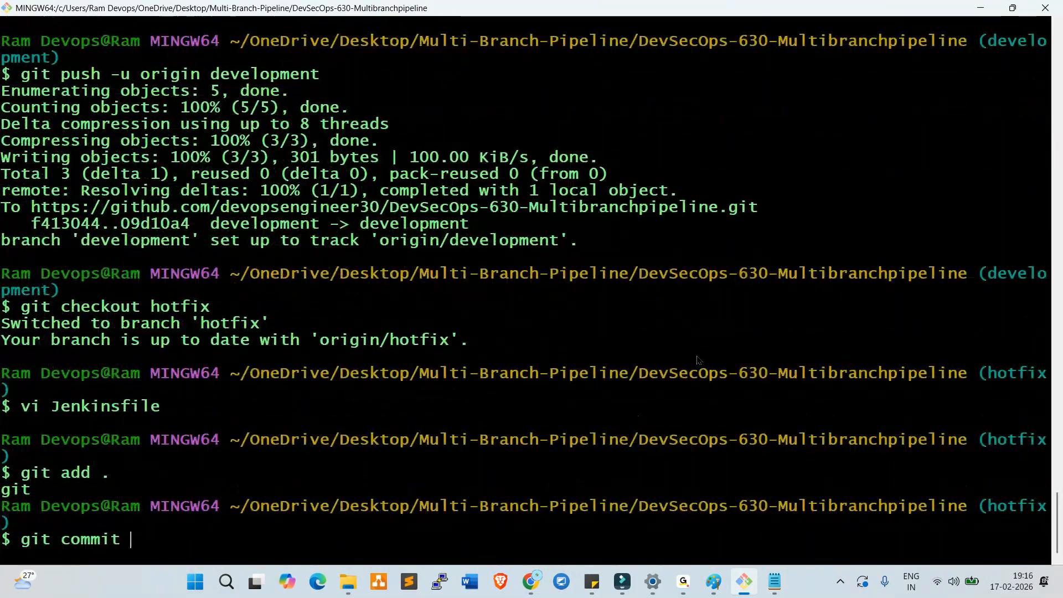
type("\"")
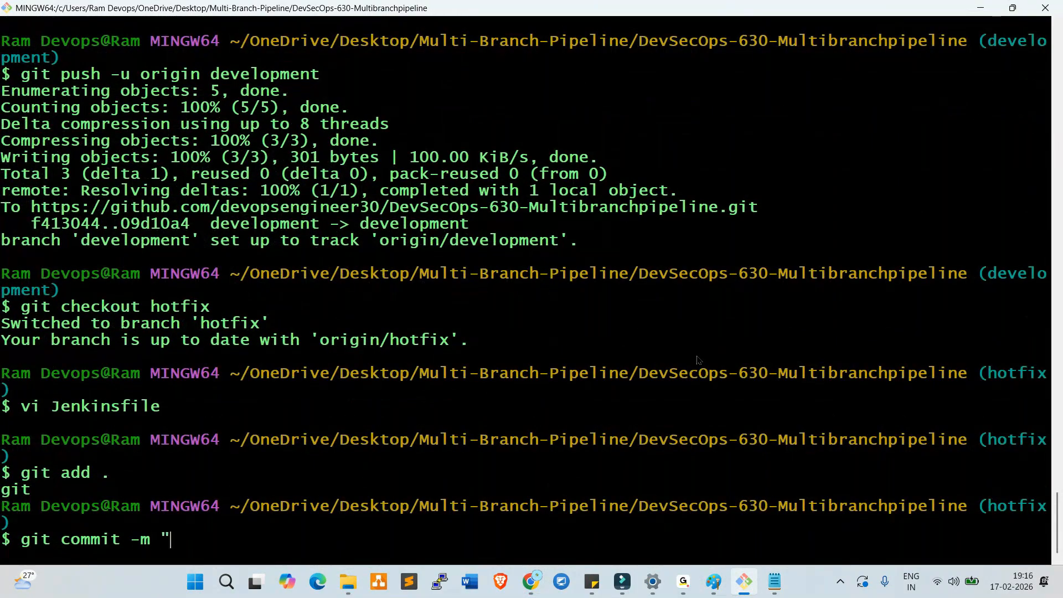
type("hotfix\"")
key("Return")
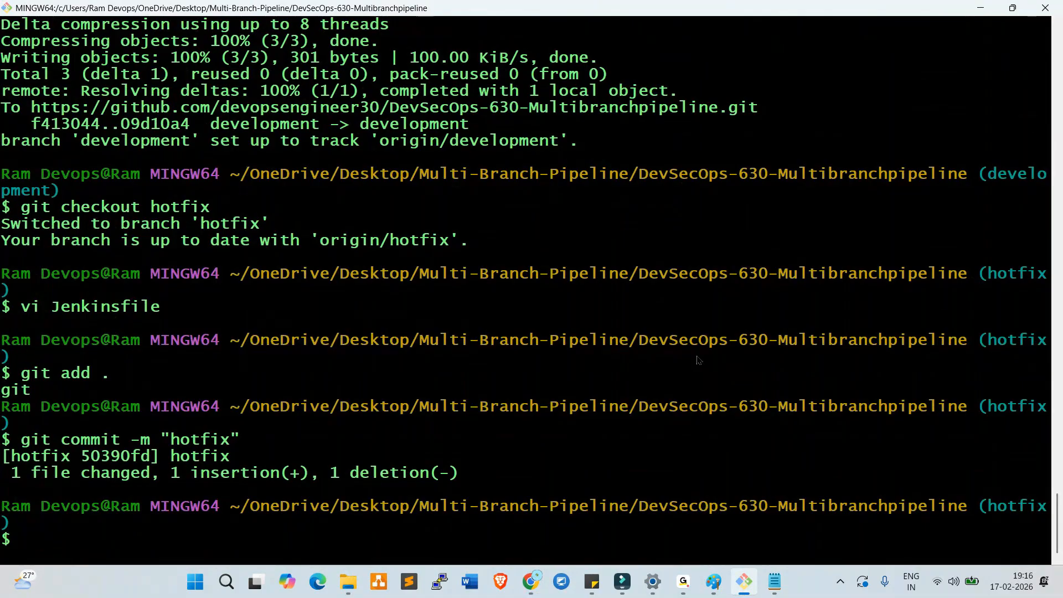
Push the hotfix branch to origin with upstream tracking.
type("git push -u")
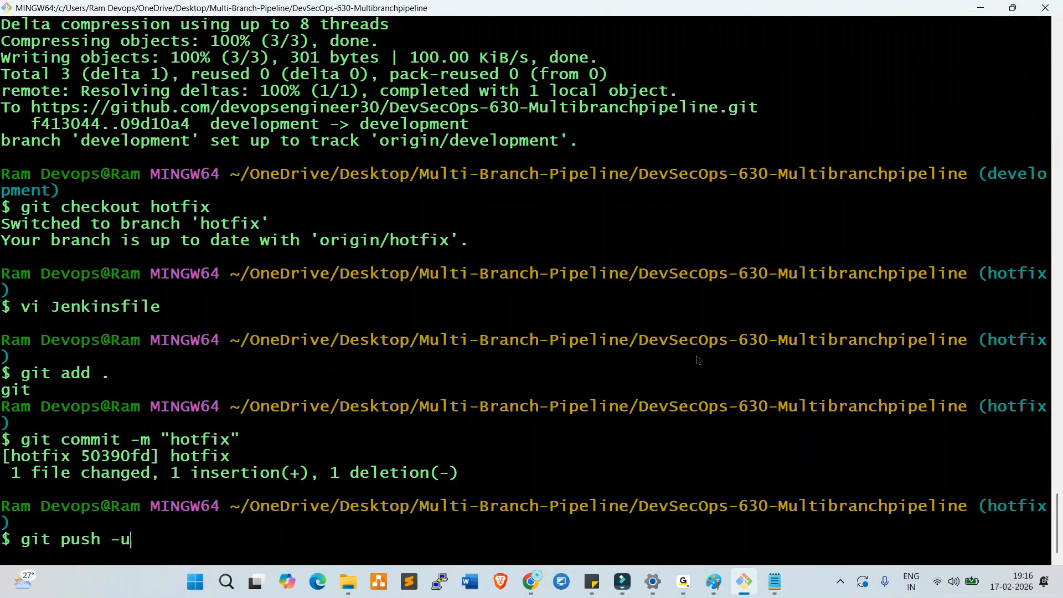
type(" origin ")
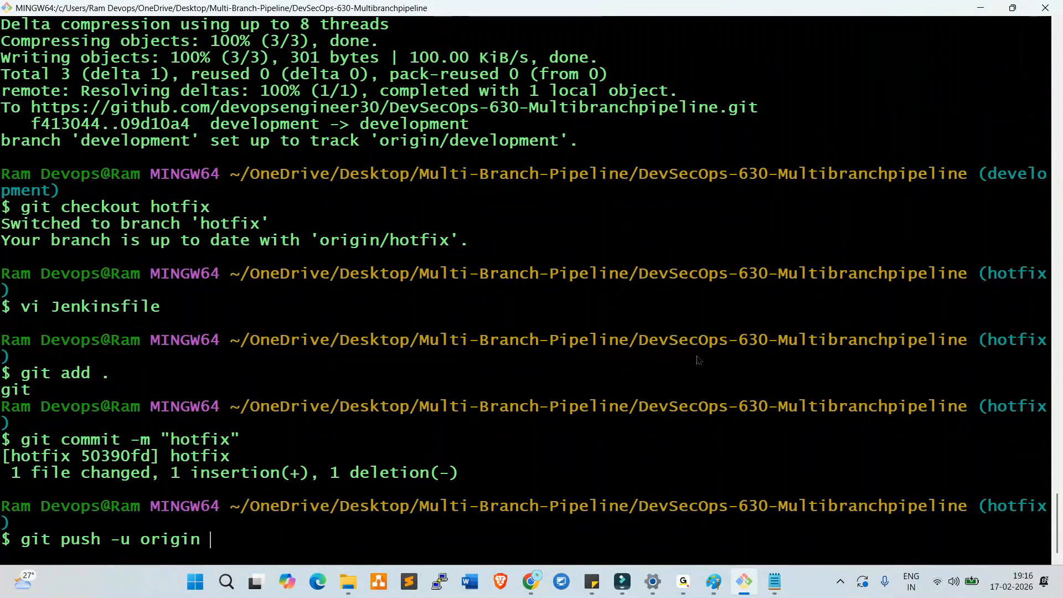
type("hotfix")
key("Return")
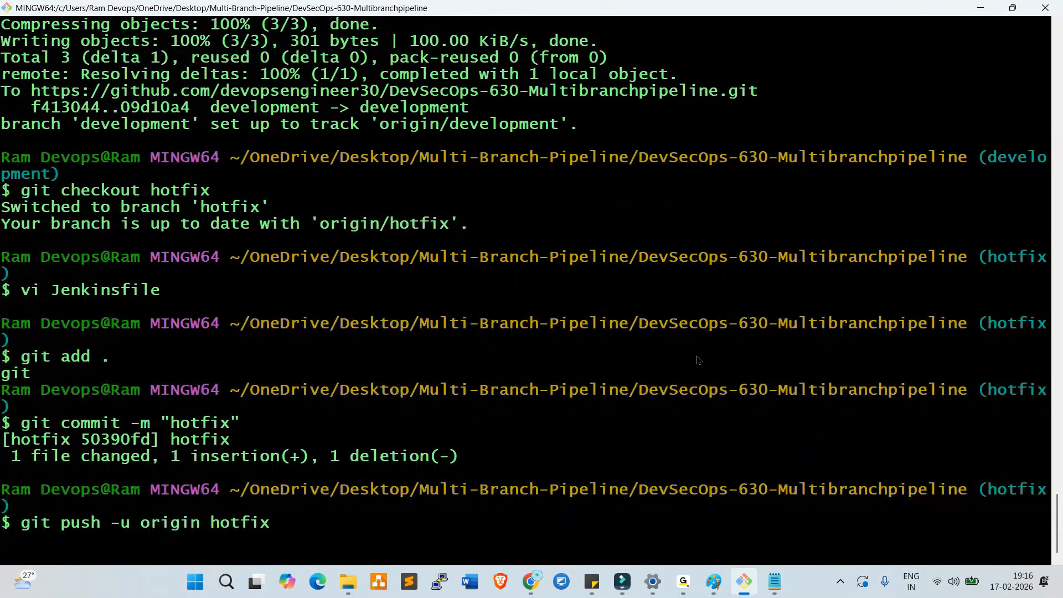
Switch to Jenkins in Chrome and refresh the multibranch pipeline's branch list to check the hotfix build.
left_click(535, 589)
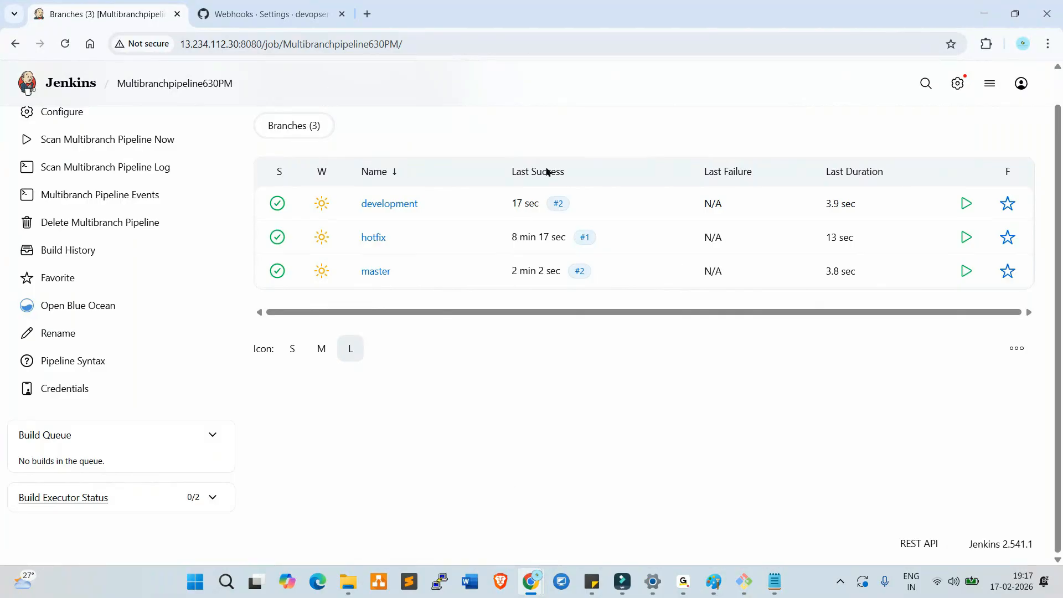
key("F5")
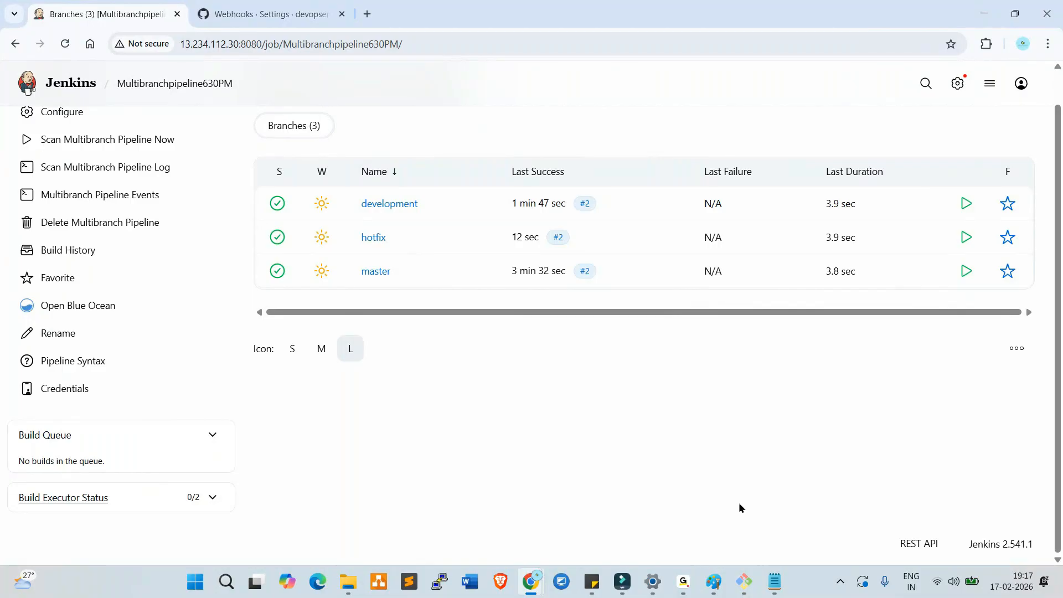
Switch to Git Bash and check out the master branch.
left_click(745, 586)
type("git")
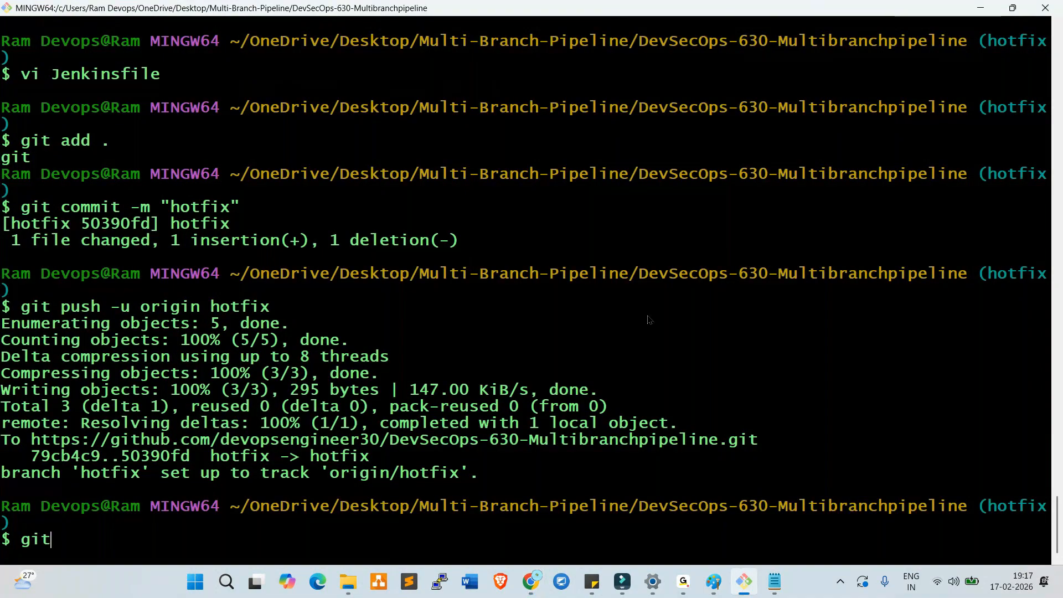
type(" checkout ")
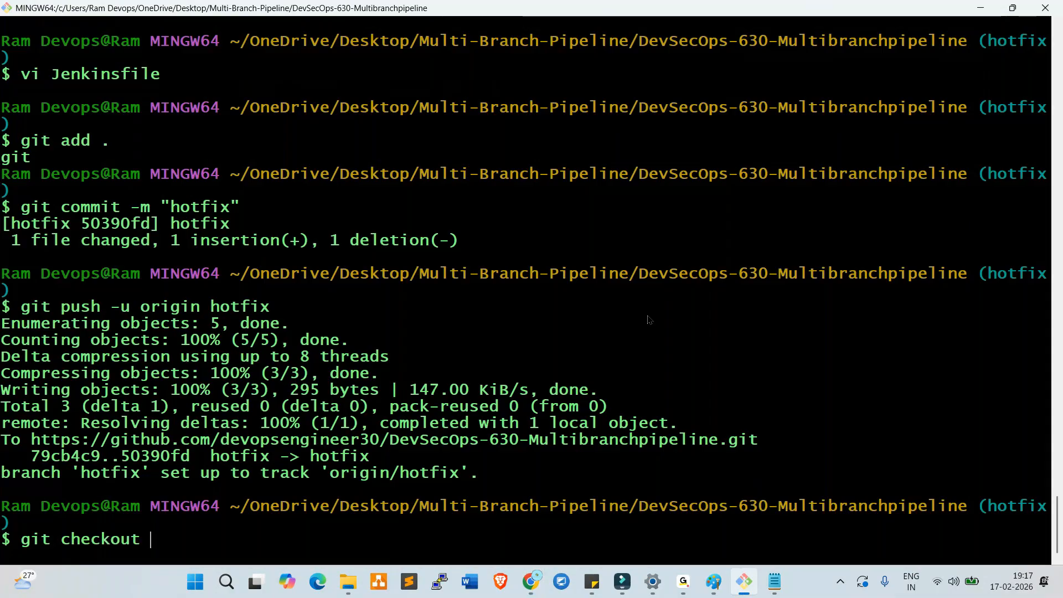
type("mas")
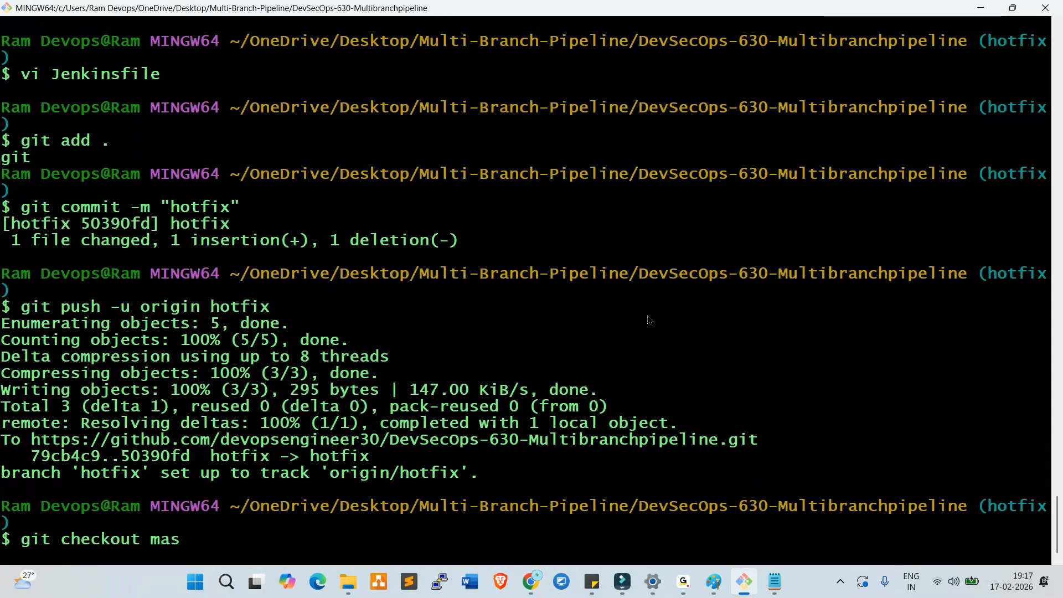
key("Tab")
key("Return")
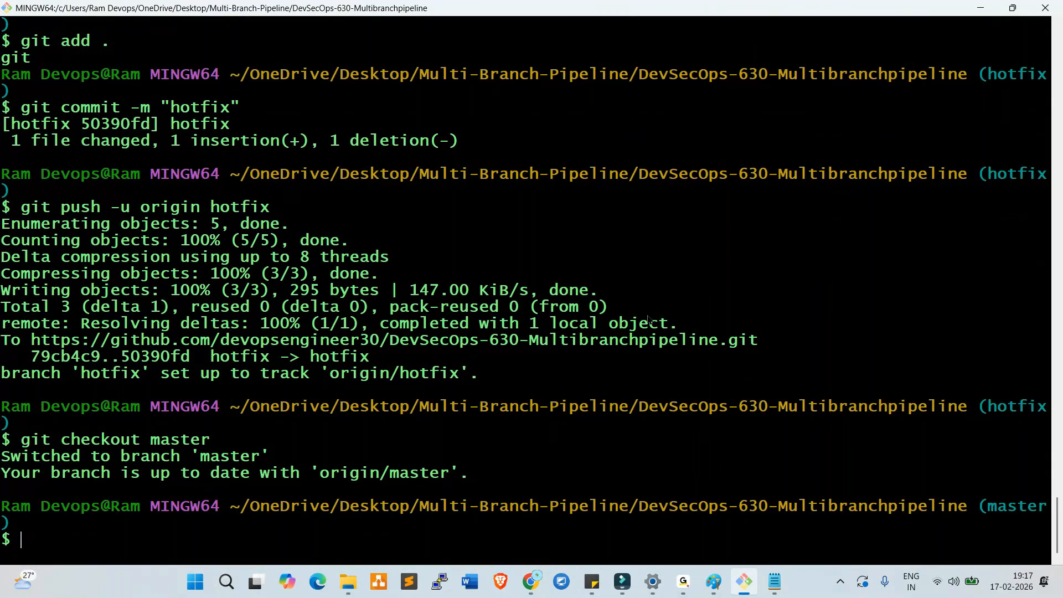
Open the master branch's Jenkinsfile in vi, change the Master stage's echo text to "This is master branch.....", and save and quit.
type("vi jenk")
key("Tab")
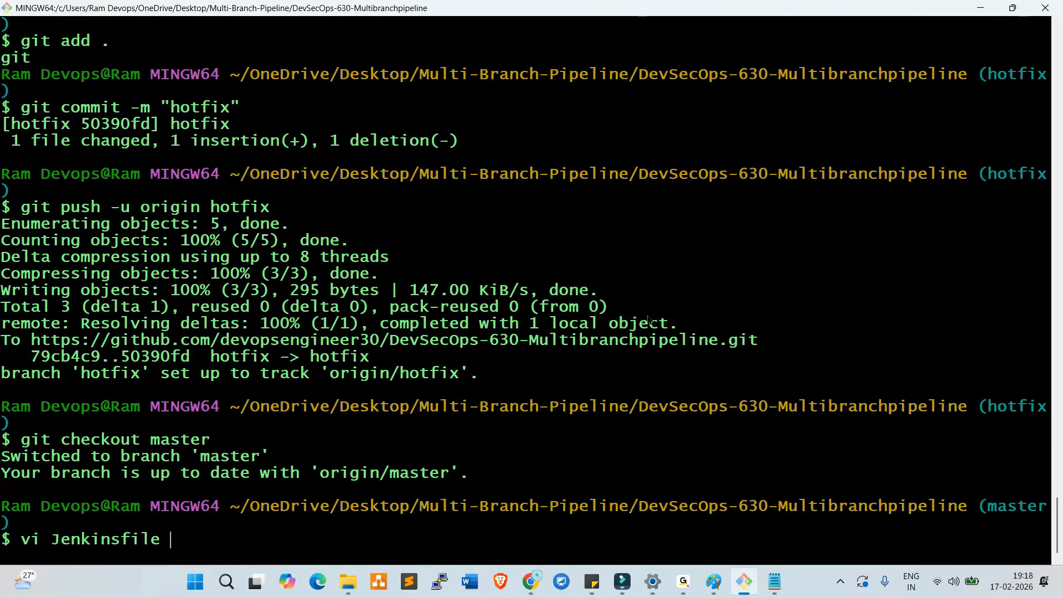
key("Return")
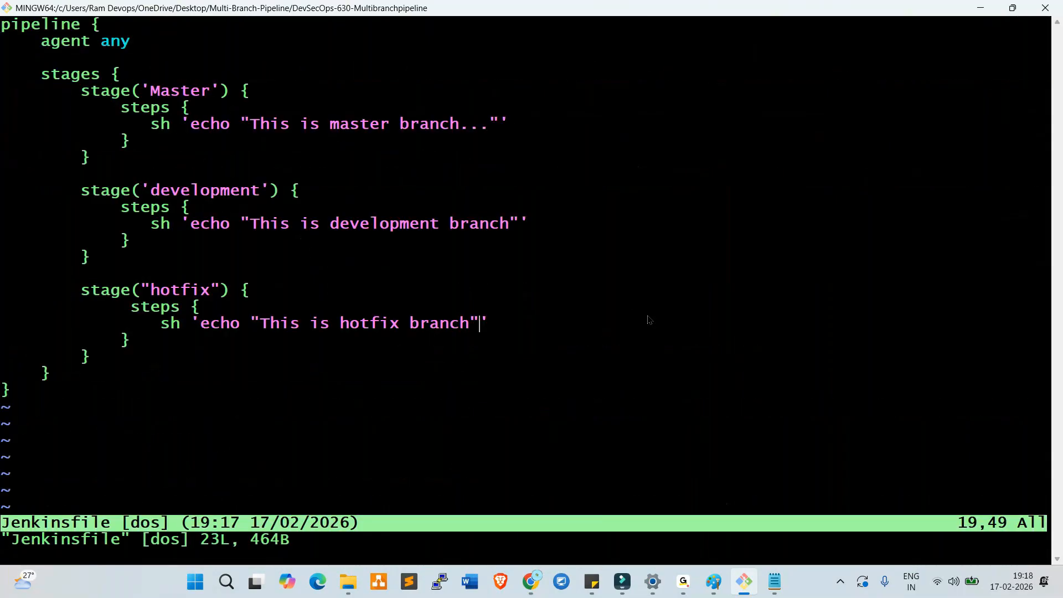
key("Up")
key("Up")
key("Up")
key("Up")
key("Up")
key("Up")
key("Up")
key("Up")
key("Up")
key("Up")
key("Up")
key("Up")
key("i")
key("Right")
key("Right")
key("Right")
key("Right")
key("Right")
key("Right")
key("Right")
key("Right")
key("Right")
key("Right")
key("Right")
key("Right")
key("Right")
key("Right")
key("Right")
key("Right")
key("Right")
key("Right")
key("Right")
key("Right")
key("Right")
key("Right")
key("Right")
key("Right")
key("Right")
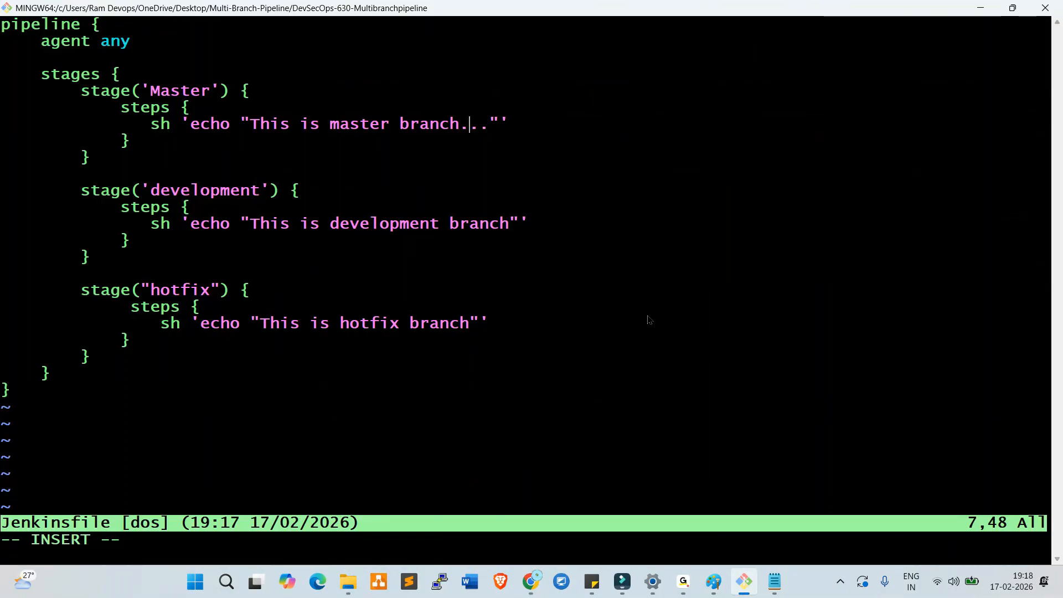
type("....")
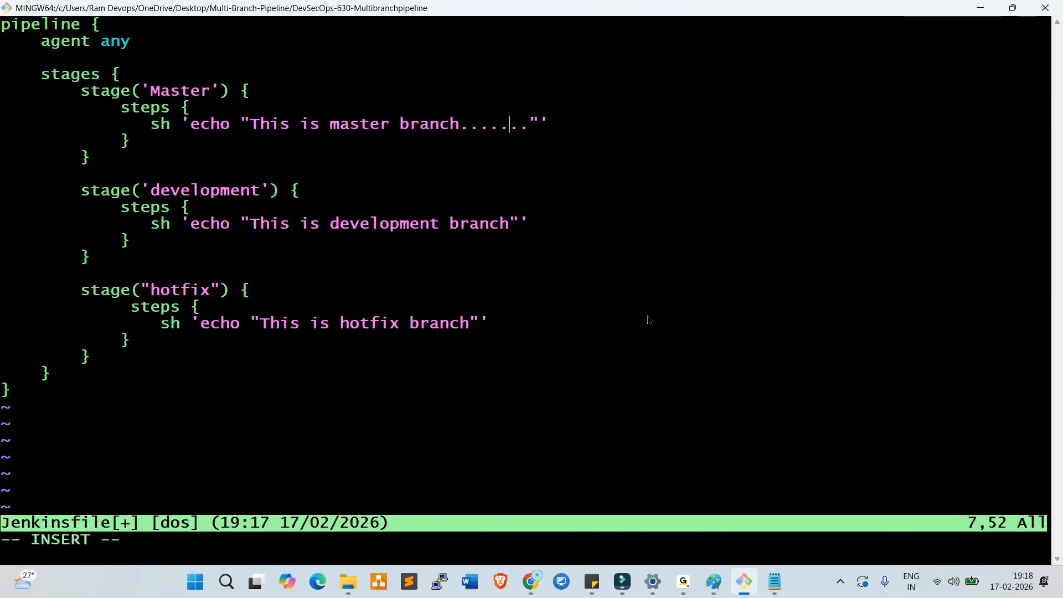
key("BackSpace")
key("BackSpace")
key("Escape")
type(":wq")
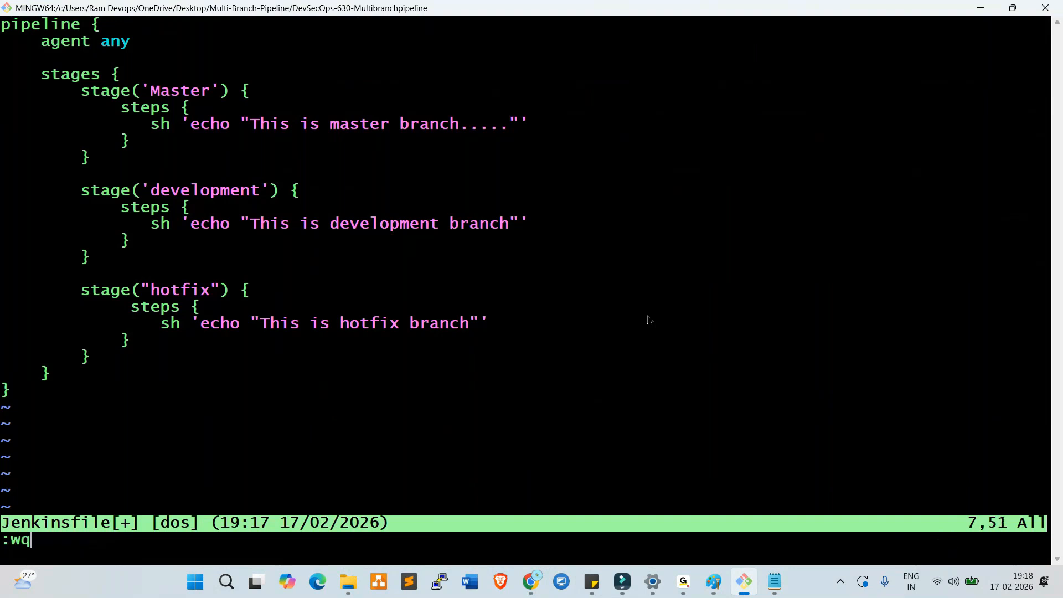
key("Return")
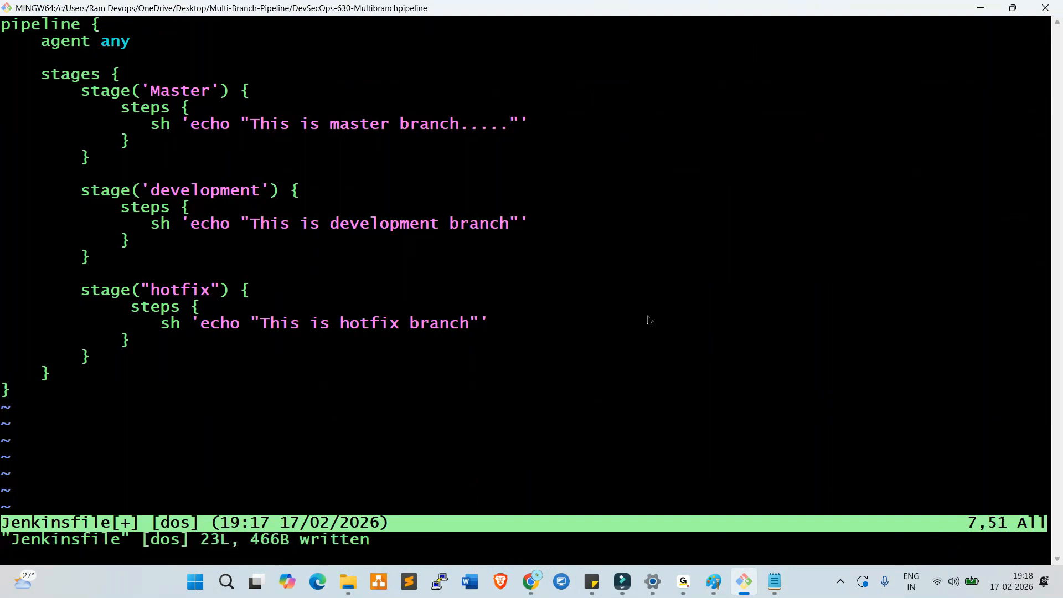
Stage all changes on the master branch and commit them with the message "master2".
type("git a")
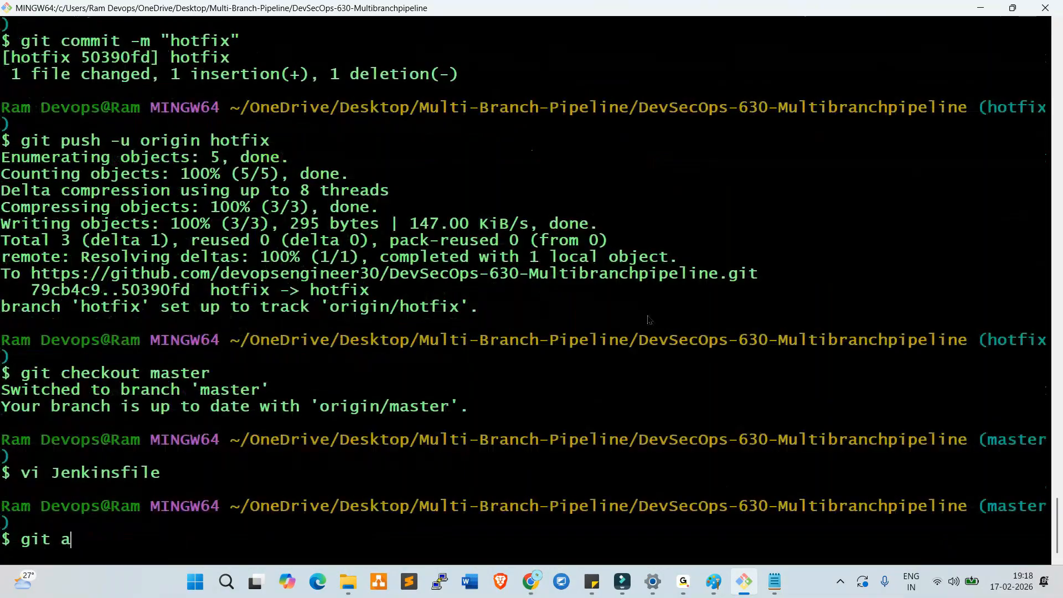
type("dd .")
key("Return")
type("git ")
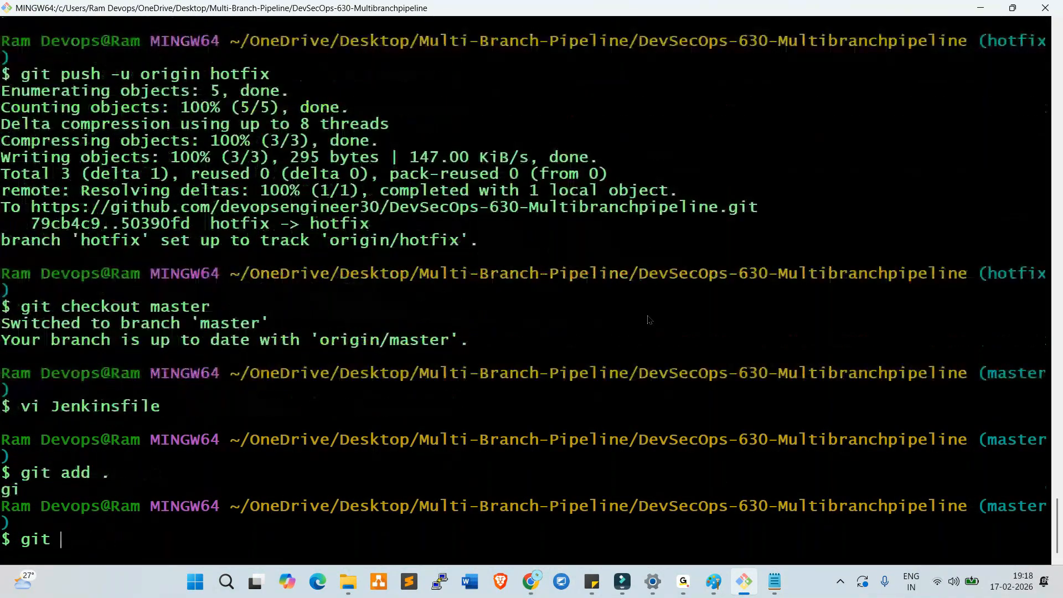
type("commit -m \"")
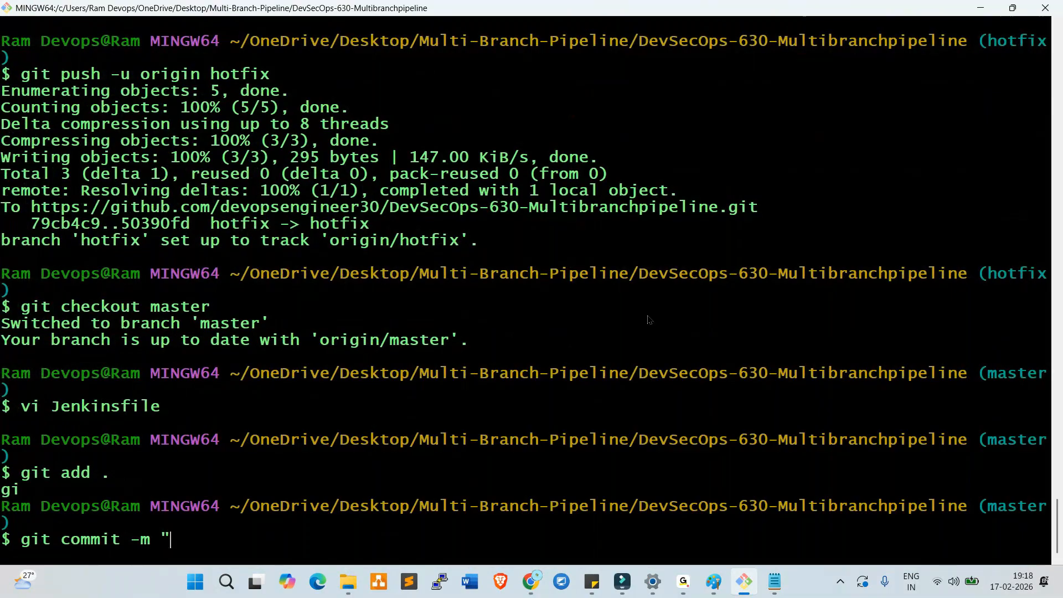
type("master-")
key("BackSpace")
type("2\"")
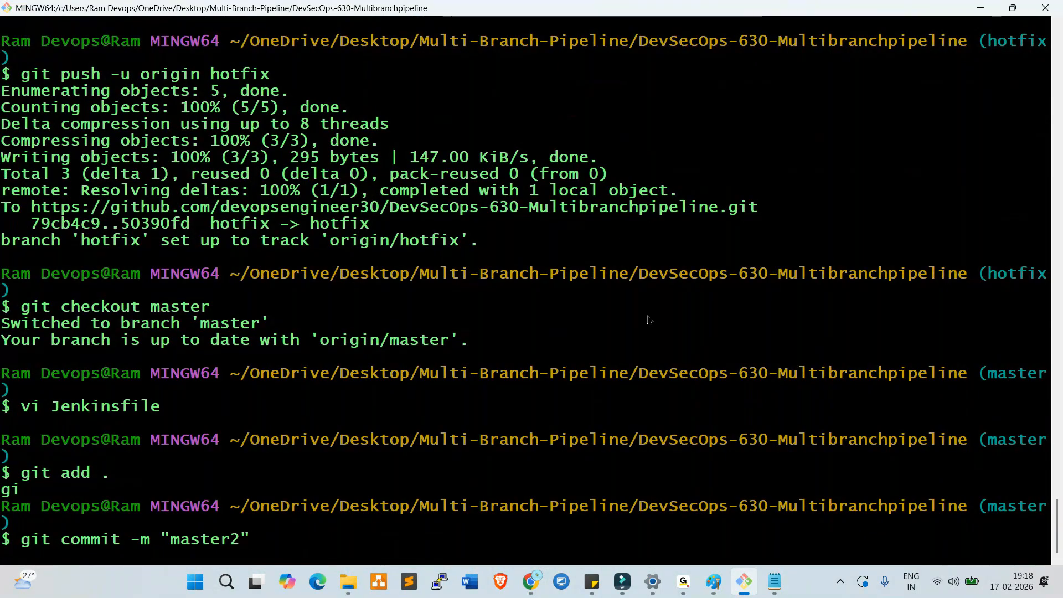
key("Return")
Push the master branch to origin with upstream tracking.
type("g")
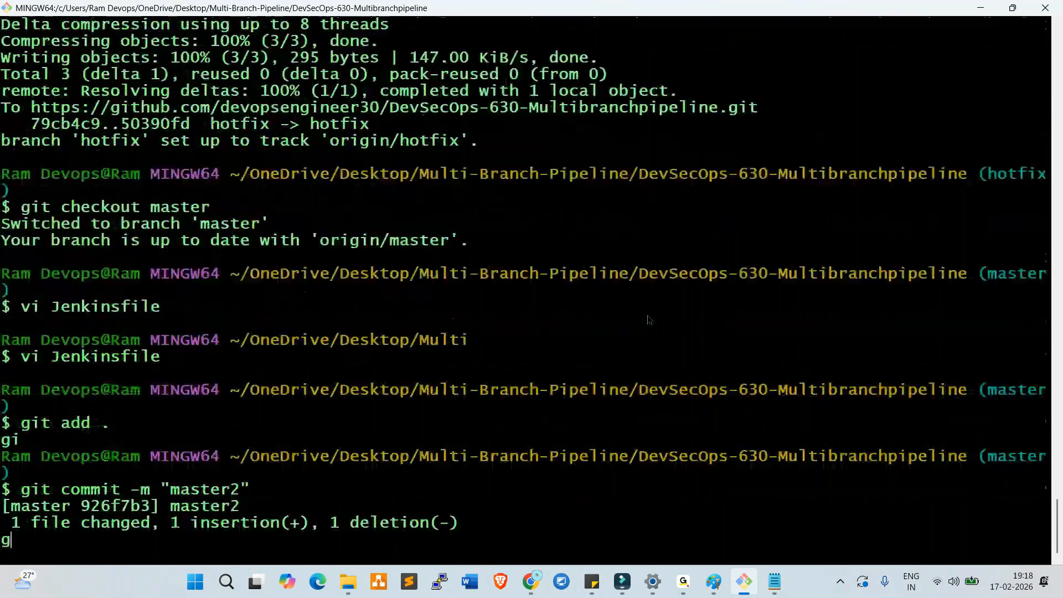
type("it push ")
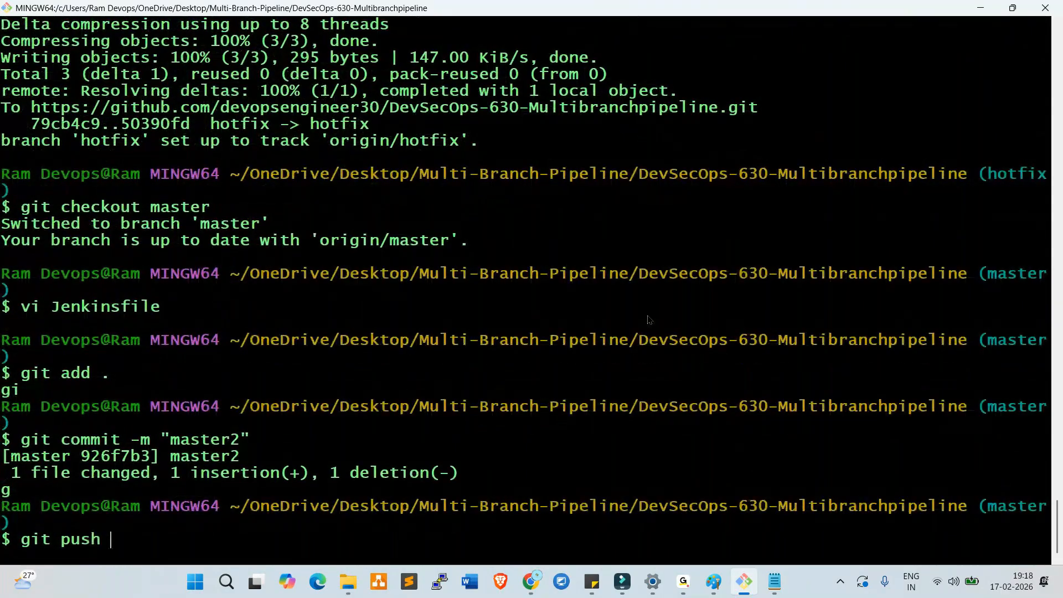
type("-u origin master")
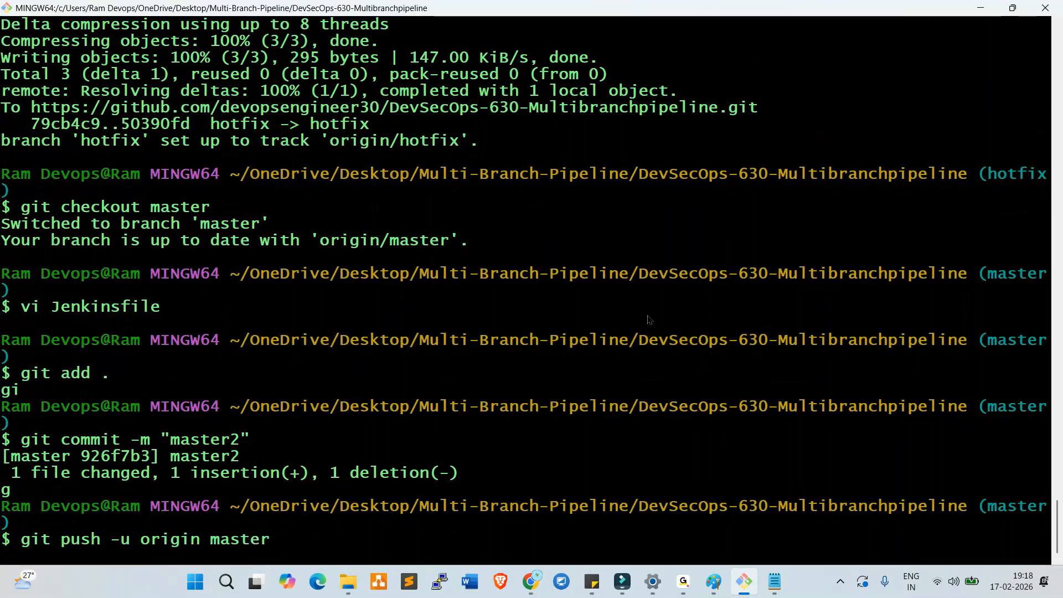
key("Return")
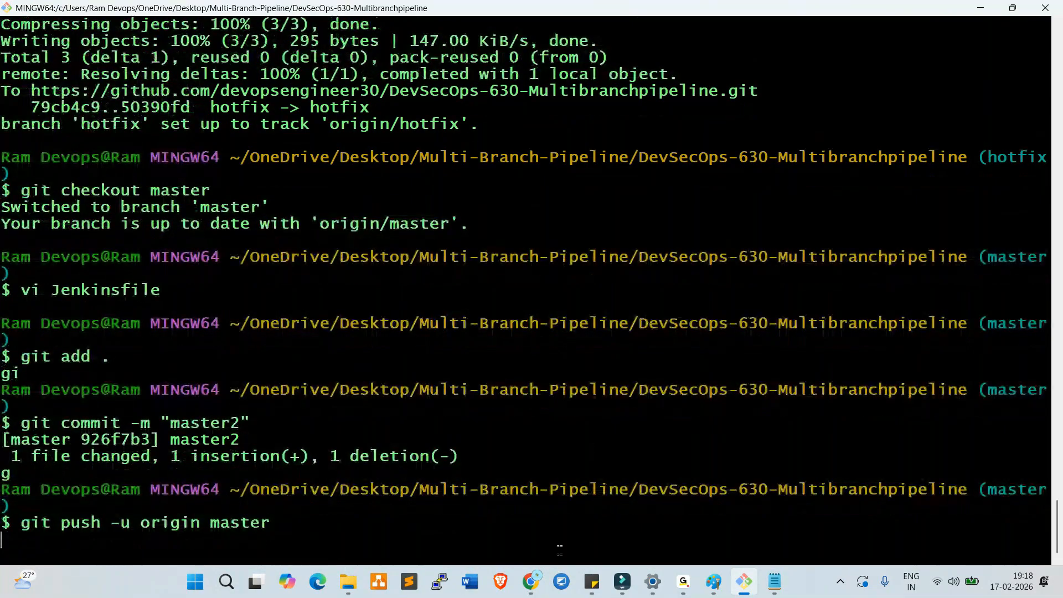
Switch to Jenkins in Chrome and check the branch list and build executor status for the master push.
mouse_move(530, 581)
left_click(563, 526)
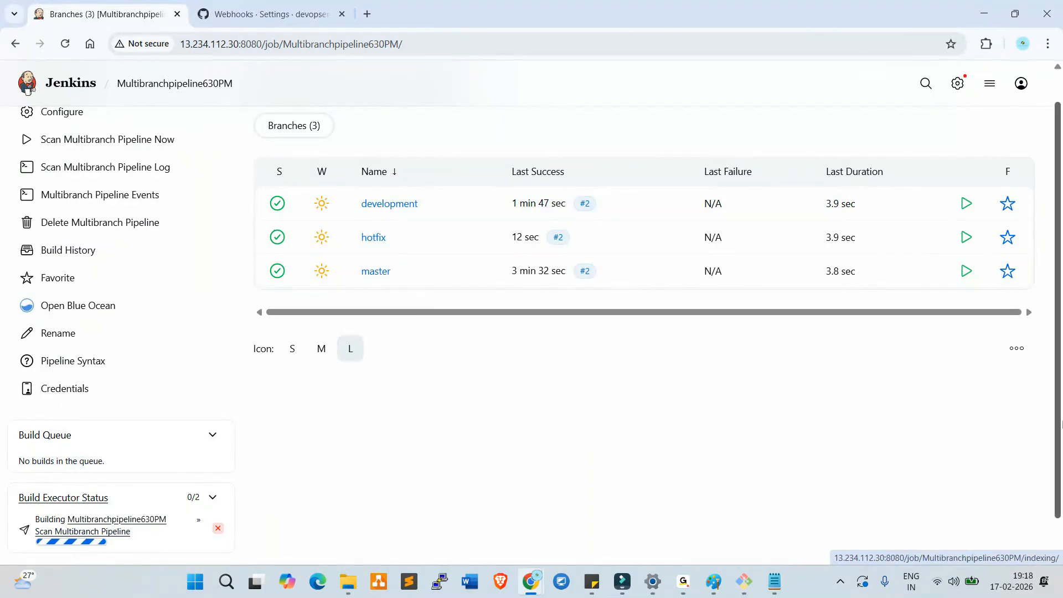
scroll(64, 526, "down", 1)
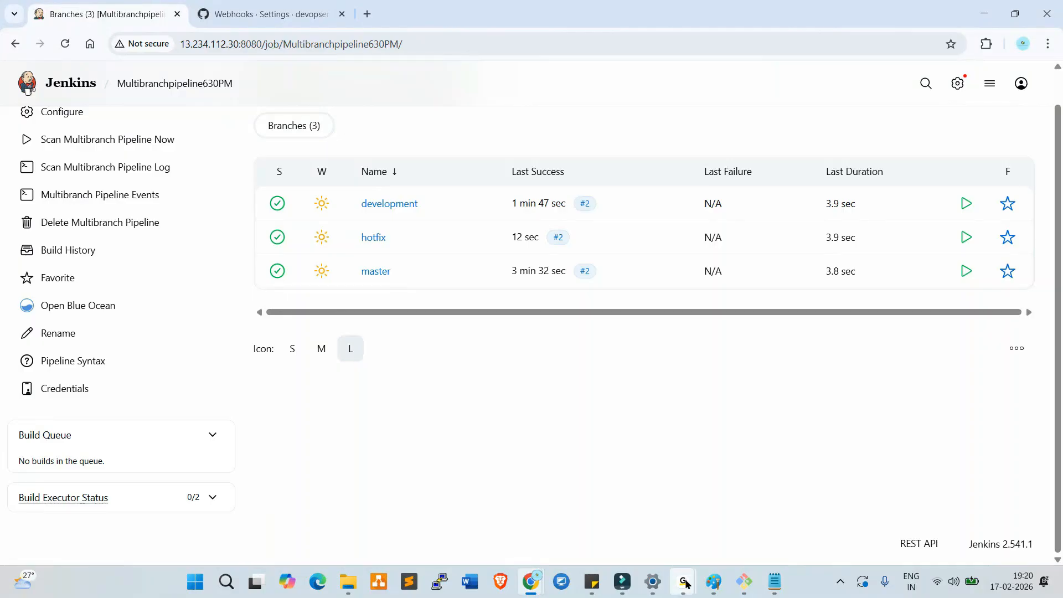
Switch to the GoTo meeting window.
mouse_move(685, 582)
left_click(701, 551)
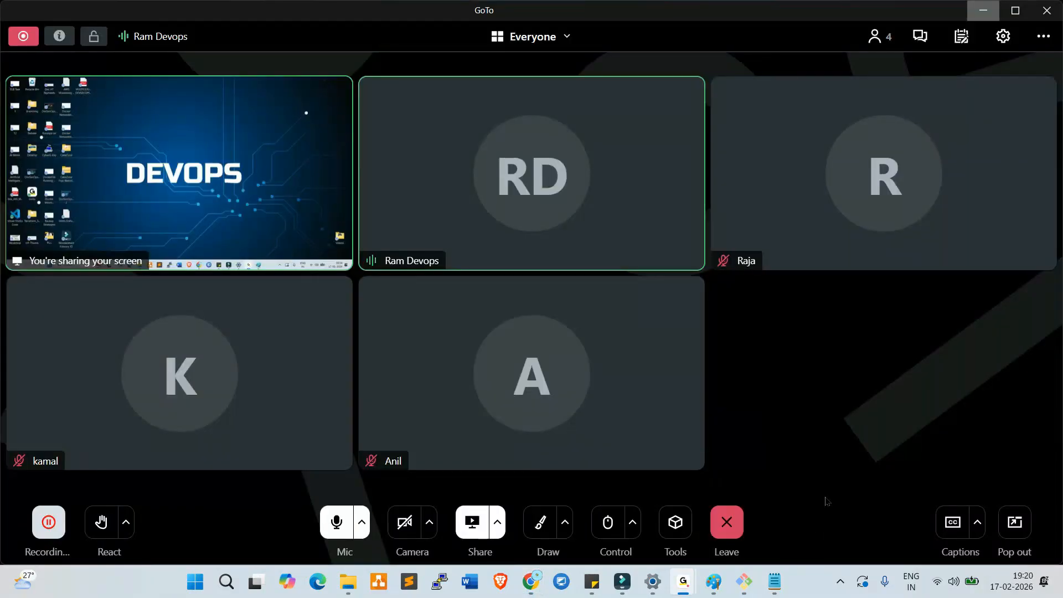